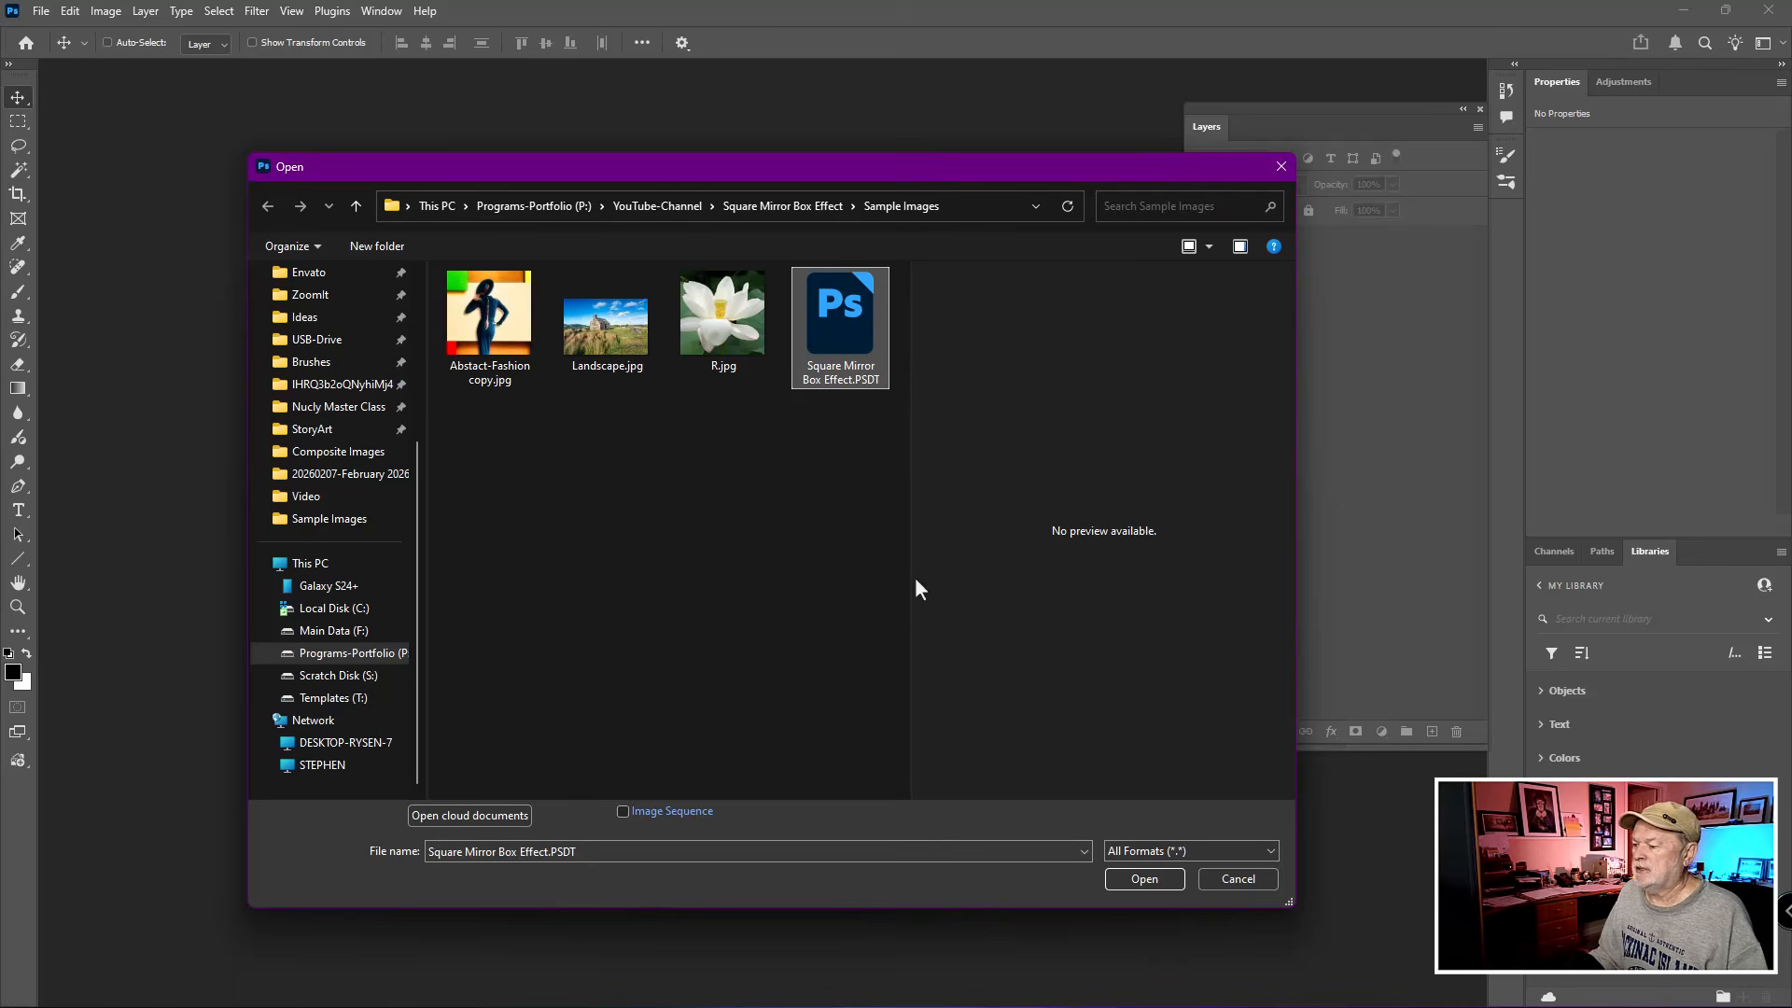
- Open the Square Mirror Box Effect.PSDT template and open the contents of its "Double Click - Place Image" smart object
{"action": "left_click", "coordinate": [1142, 883]}
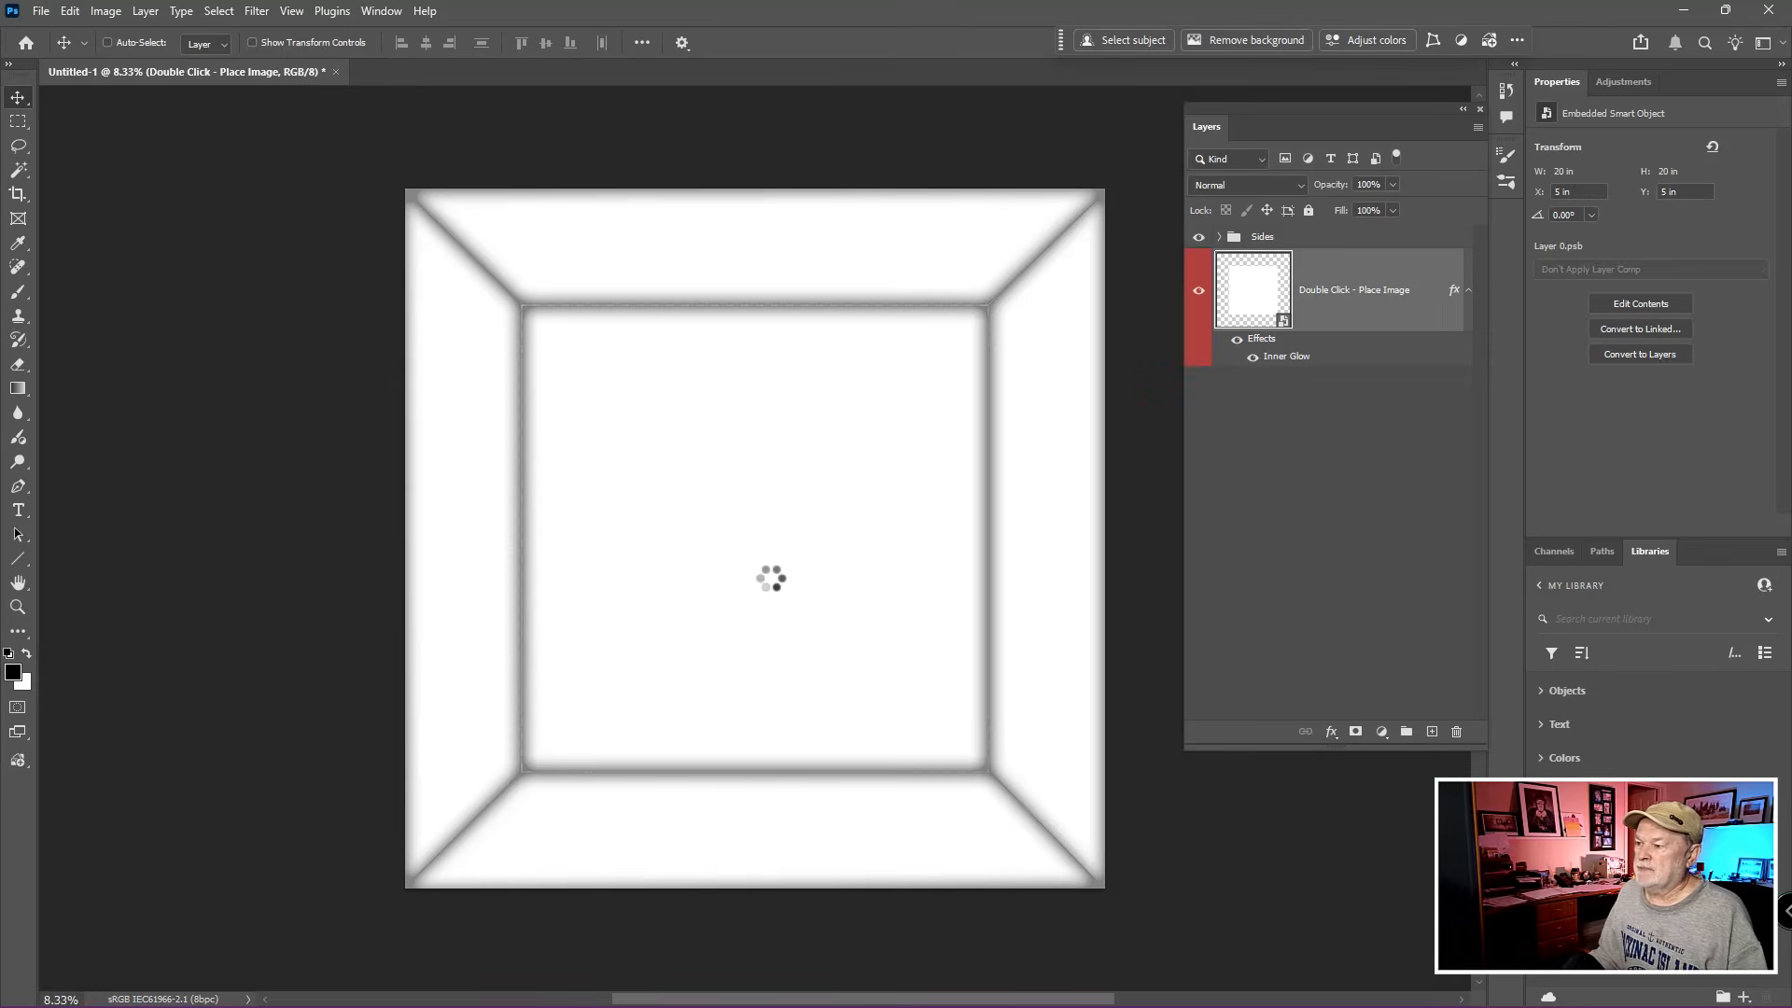
{"action": "scroll", "coordinate": [765, 573], "scroll_direction": "down", "scroll_amount": 1}
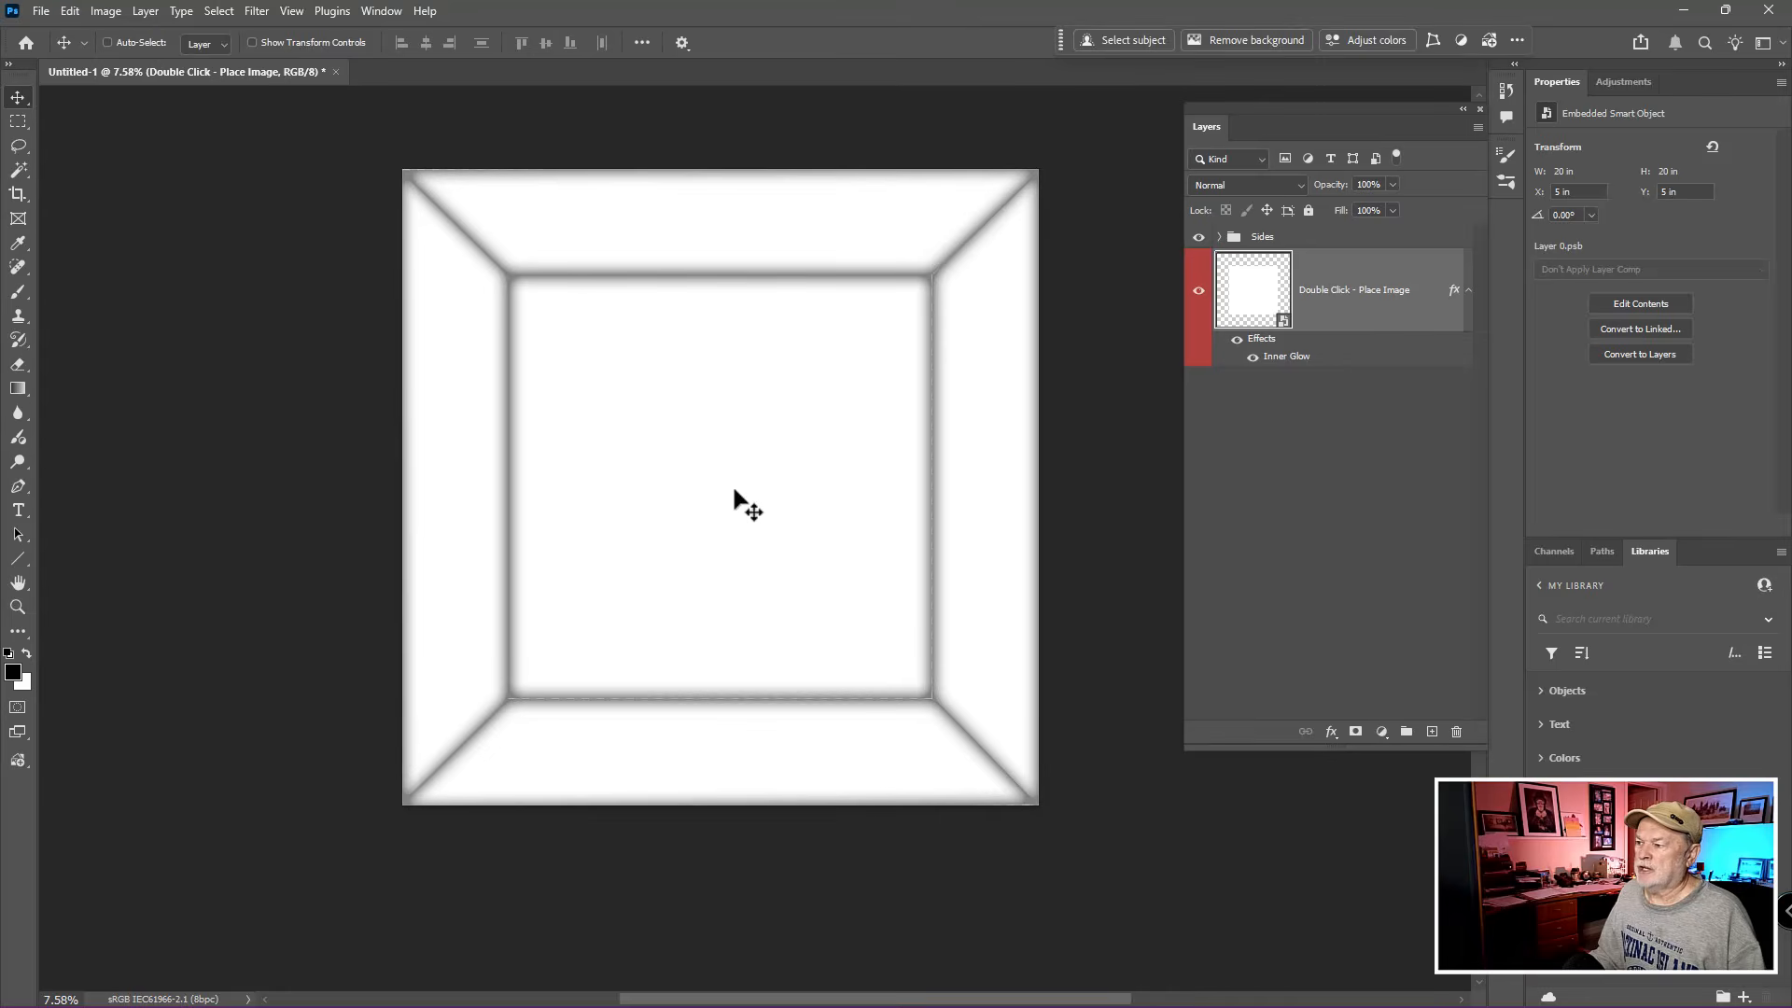
{"action": "scroll", "coordinate": [737, 500], "scroll_direction": "down", "scroll_amount": 2}
{"action": "left_click_drag", "start_coordinate": [733, 489], "coordinate": [756, 429]}
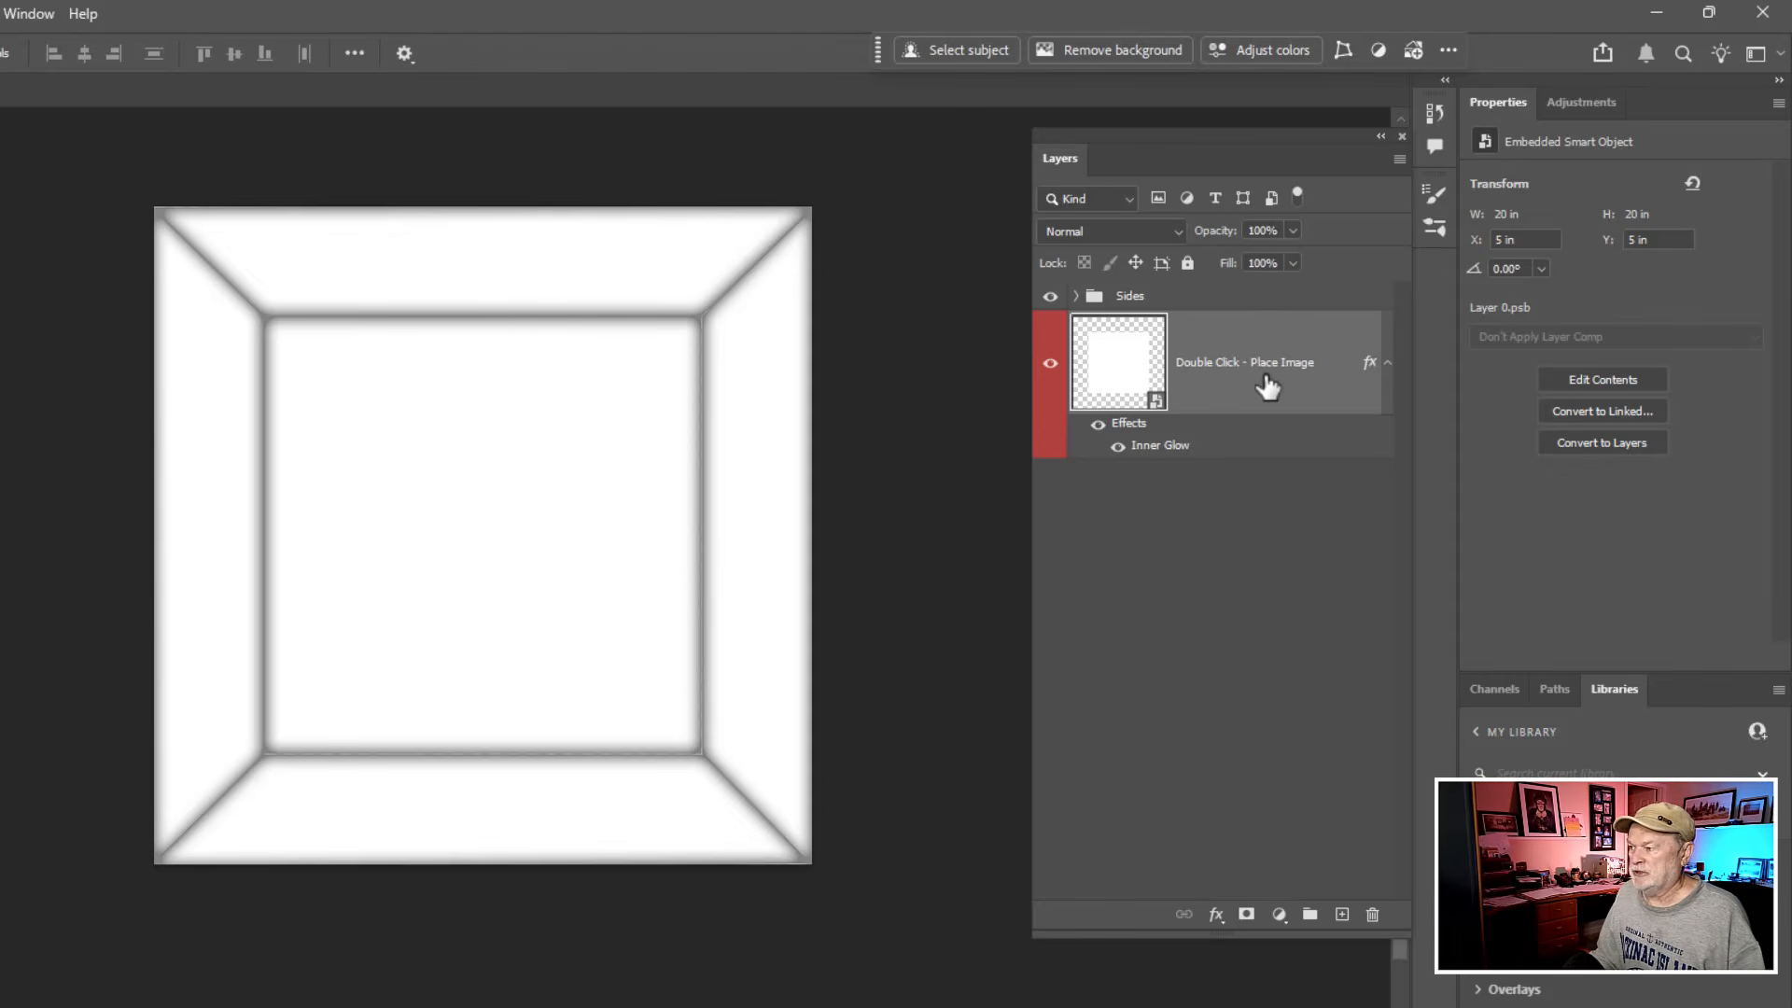
{"action": "double_click", "coordinate": [1115, 378]}
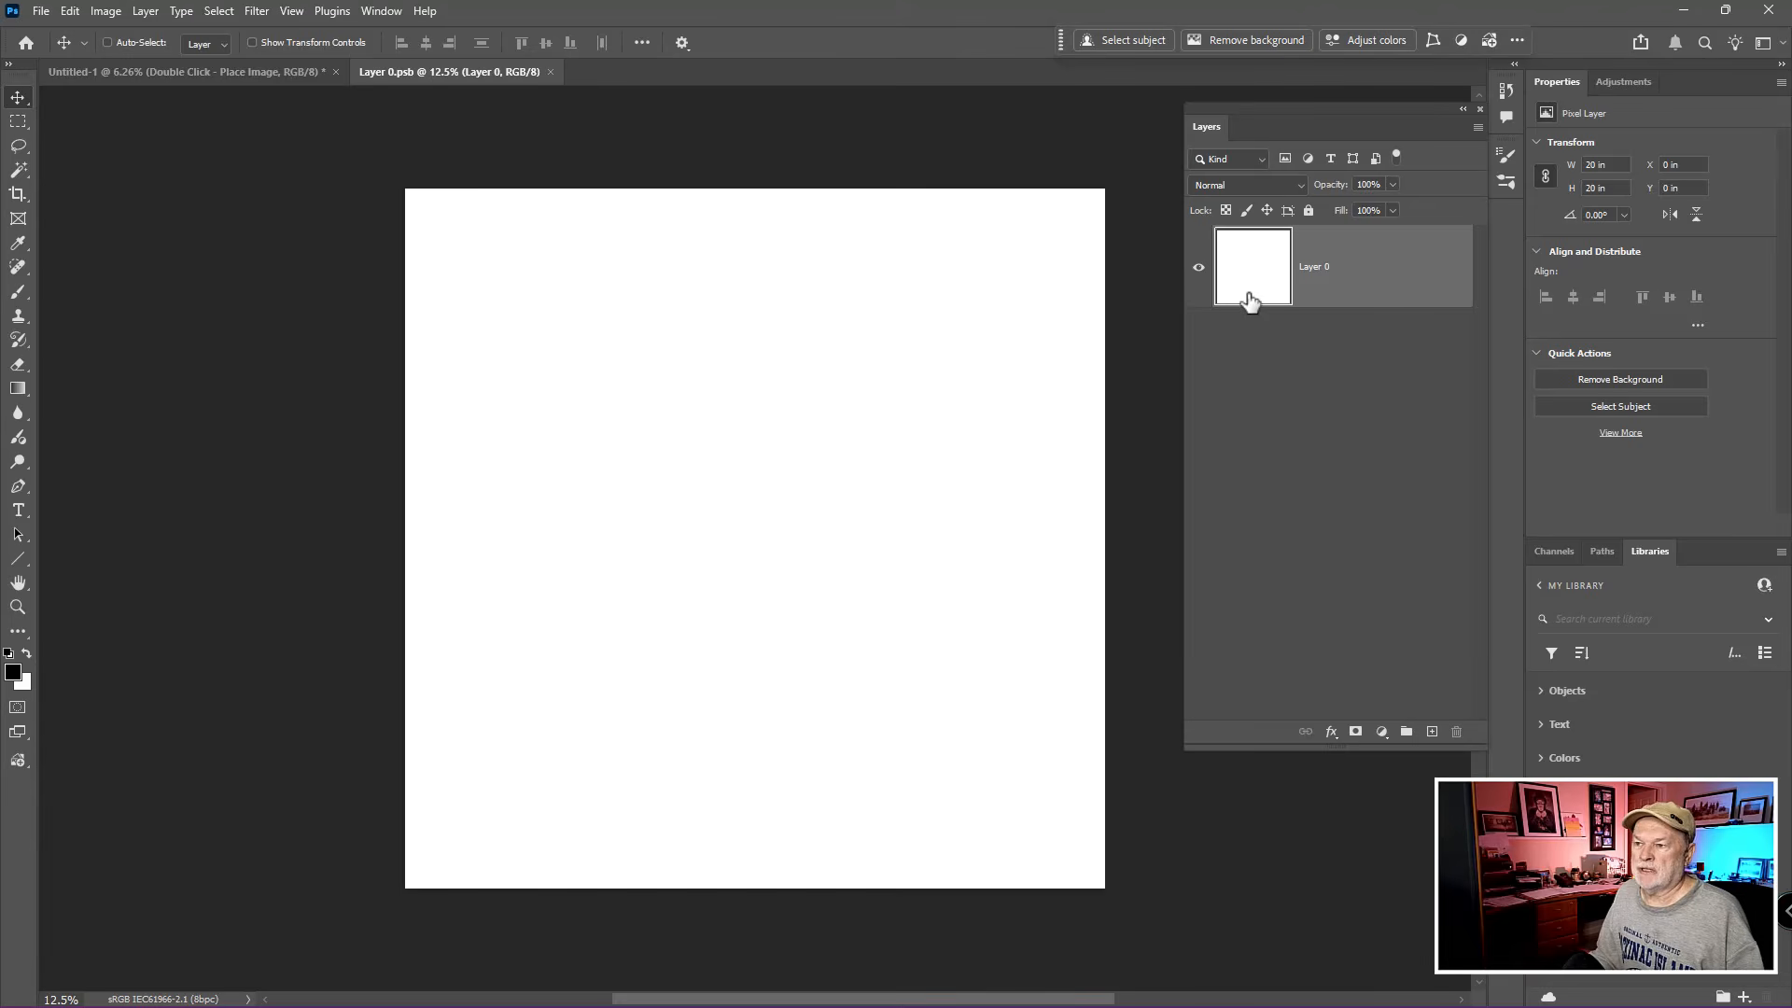
- Place Abstact-Fashion copy.jpg as an embedded image and scale it to about 53.78% so it covers the whole canvas
{"action": "left_click", "coordinate": [42, 12]}
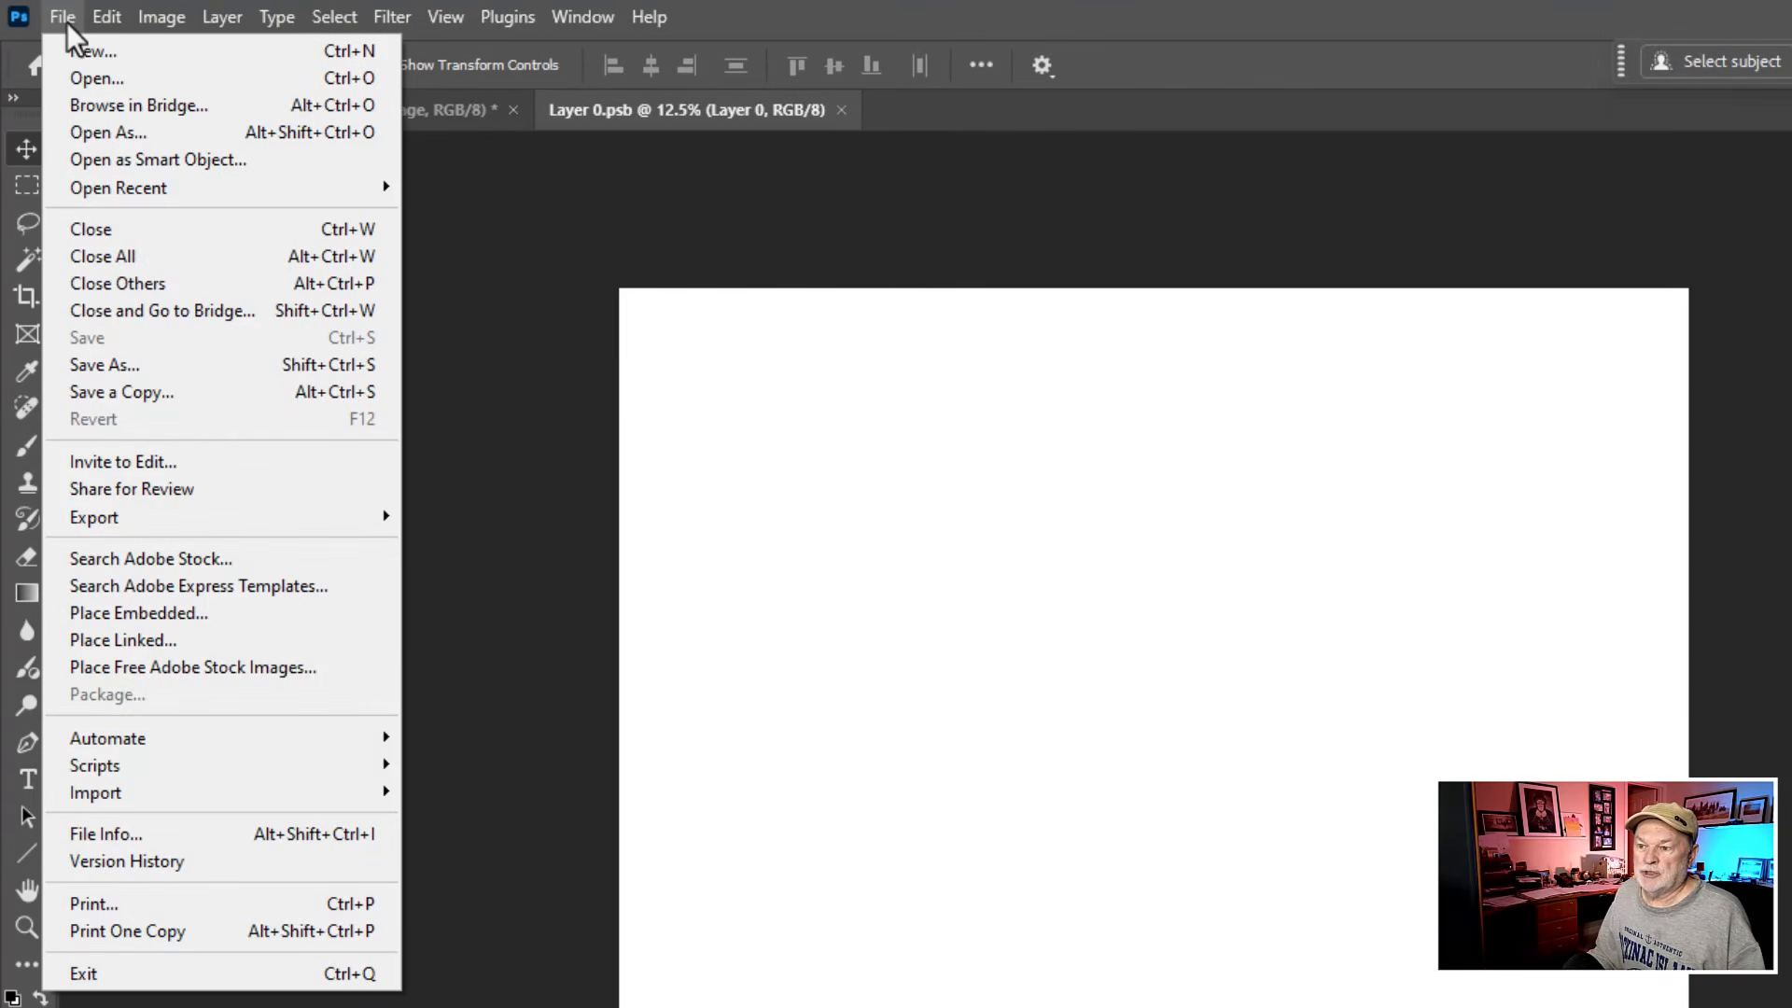
{"action": "left_click", "coordinate": [149, 612]}
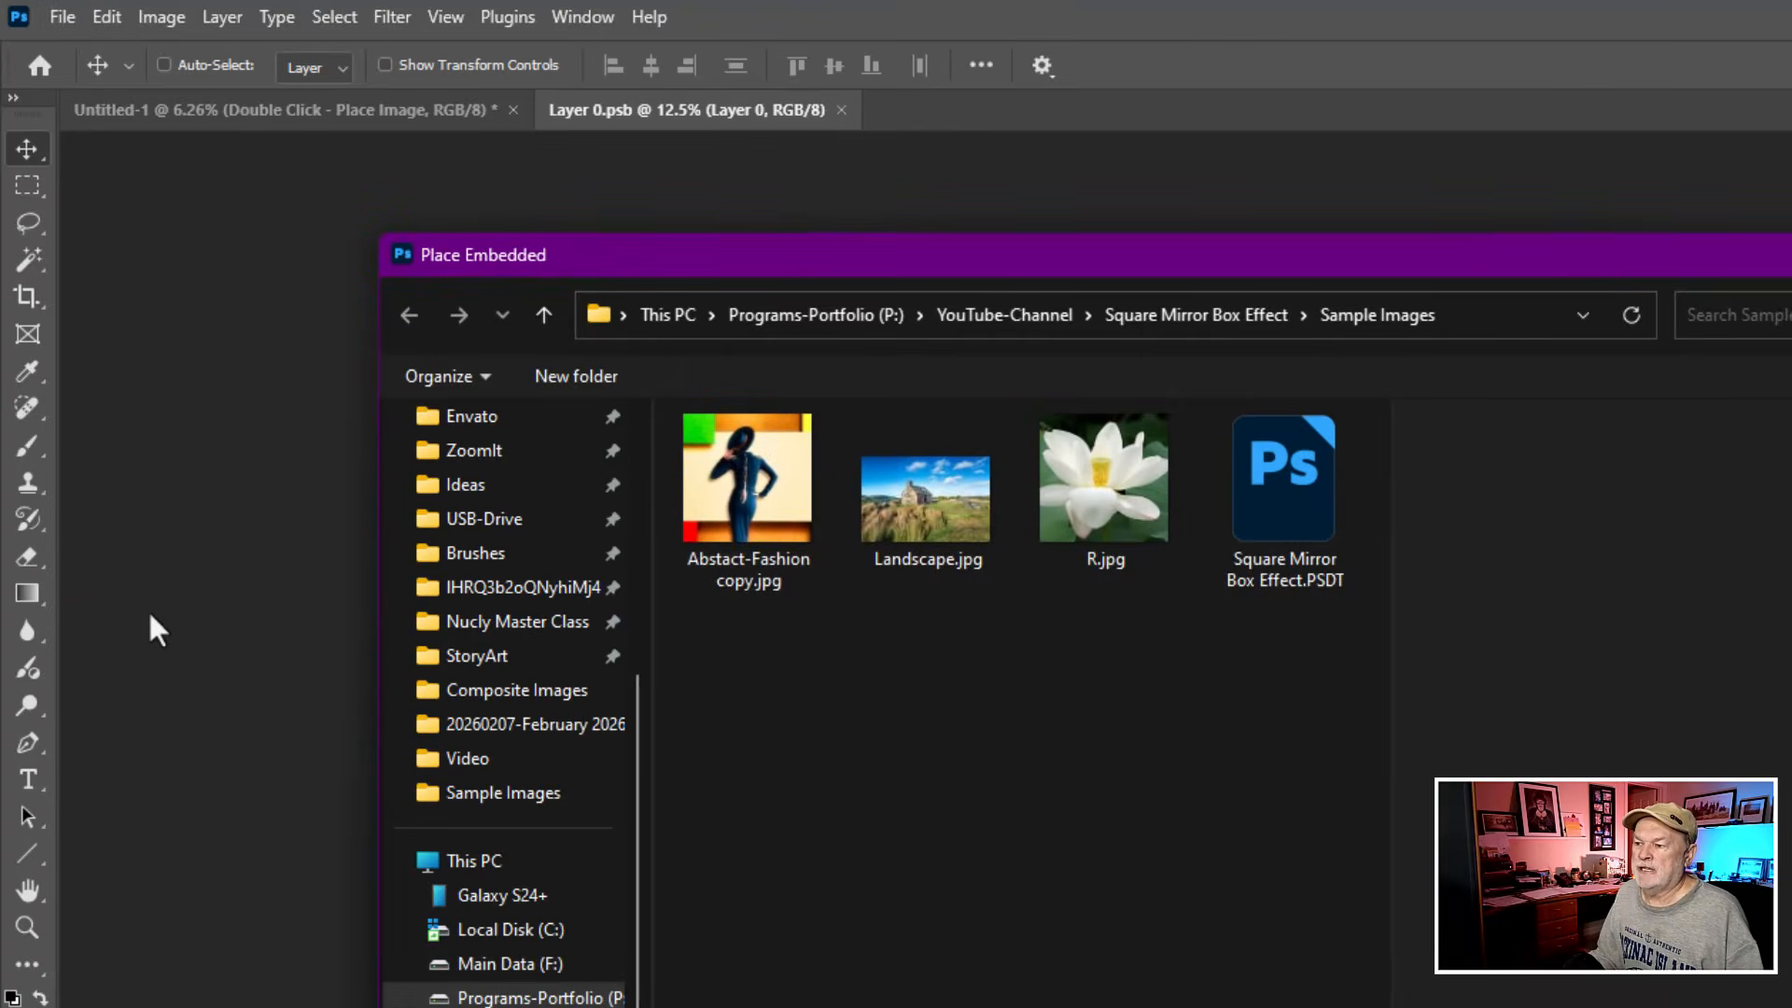
{"action": "left_click", "coordinate": [775, 507]}
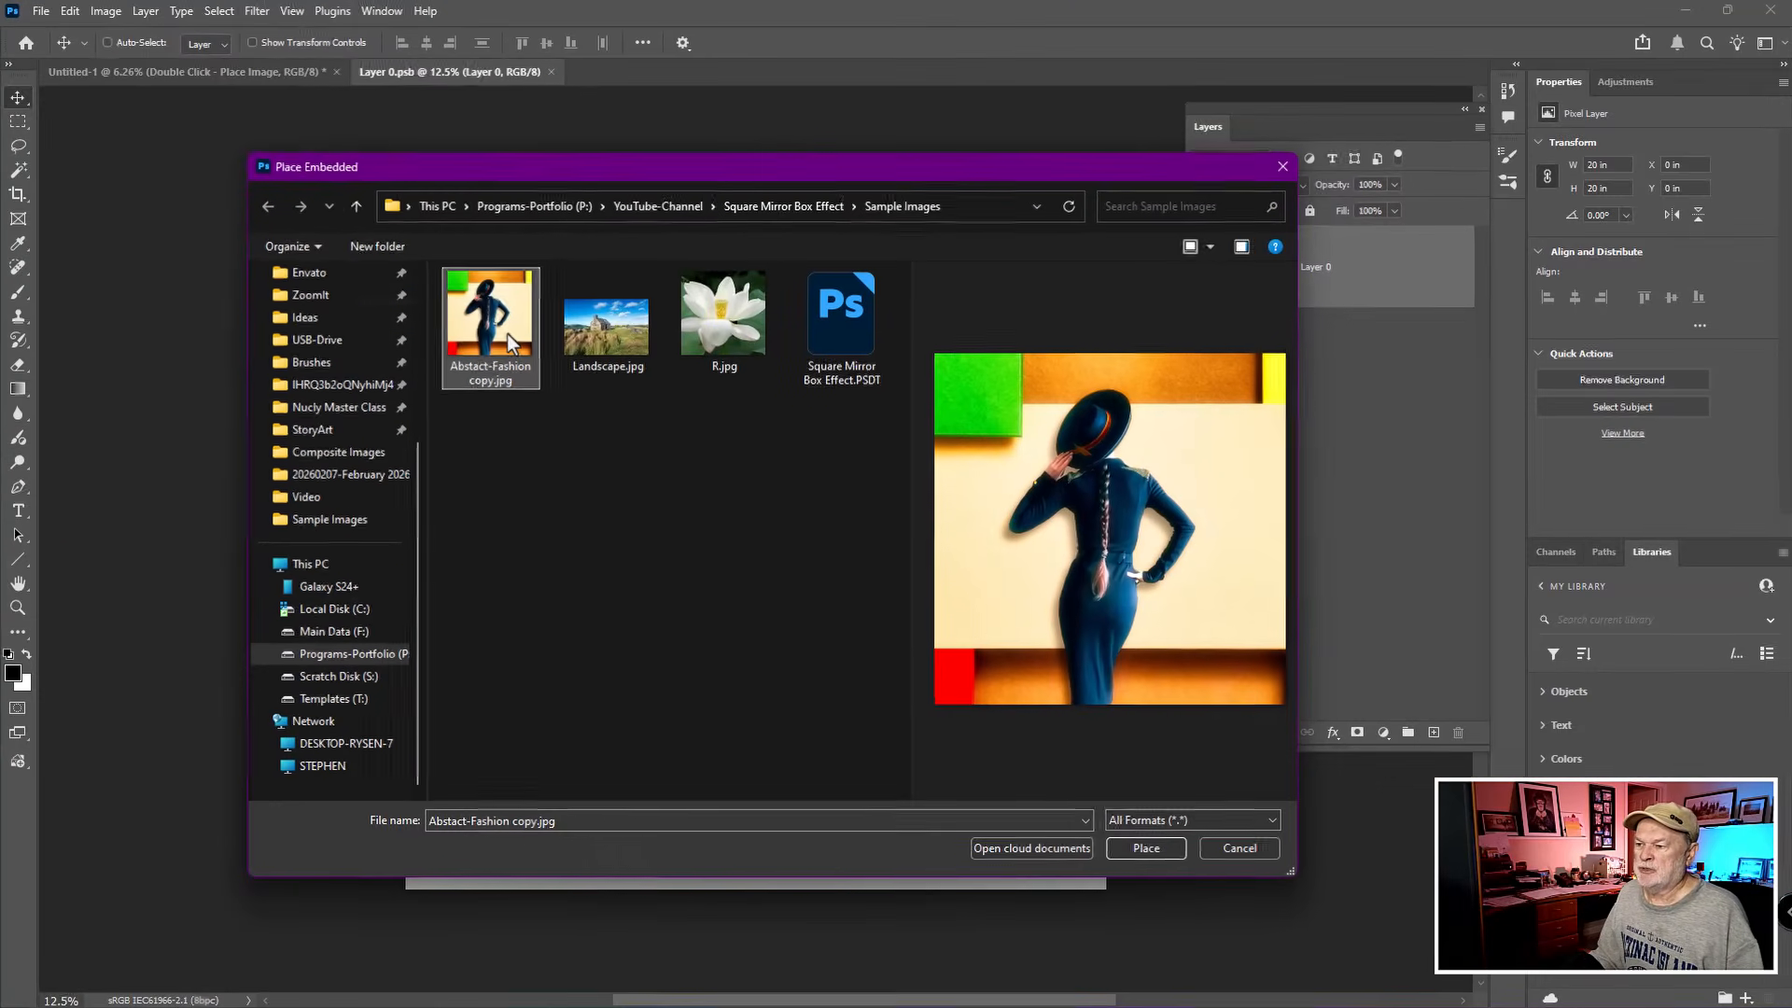
{"action": "left_click", "coordinate": [1142, 847]}
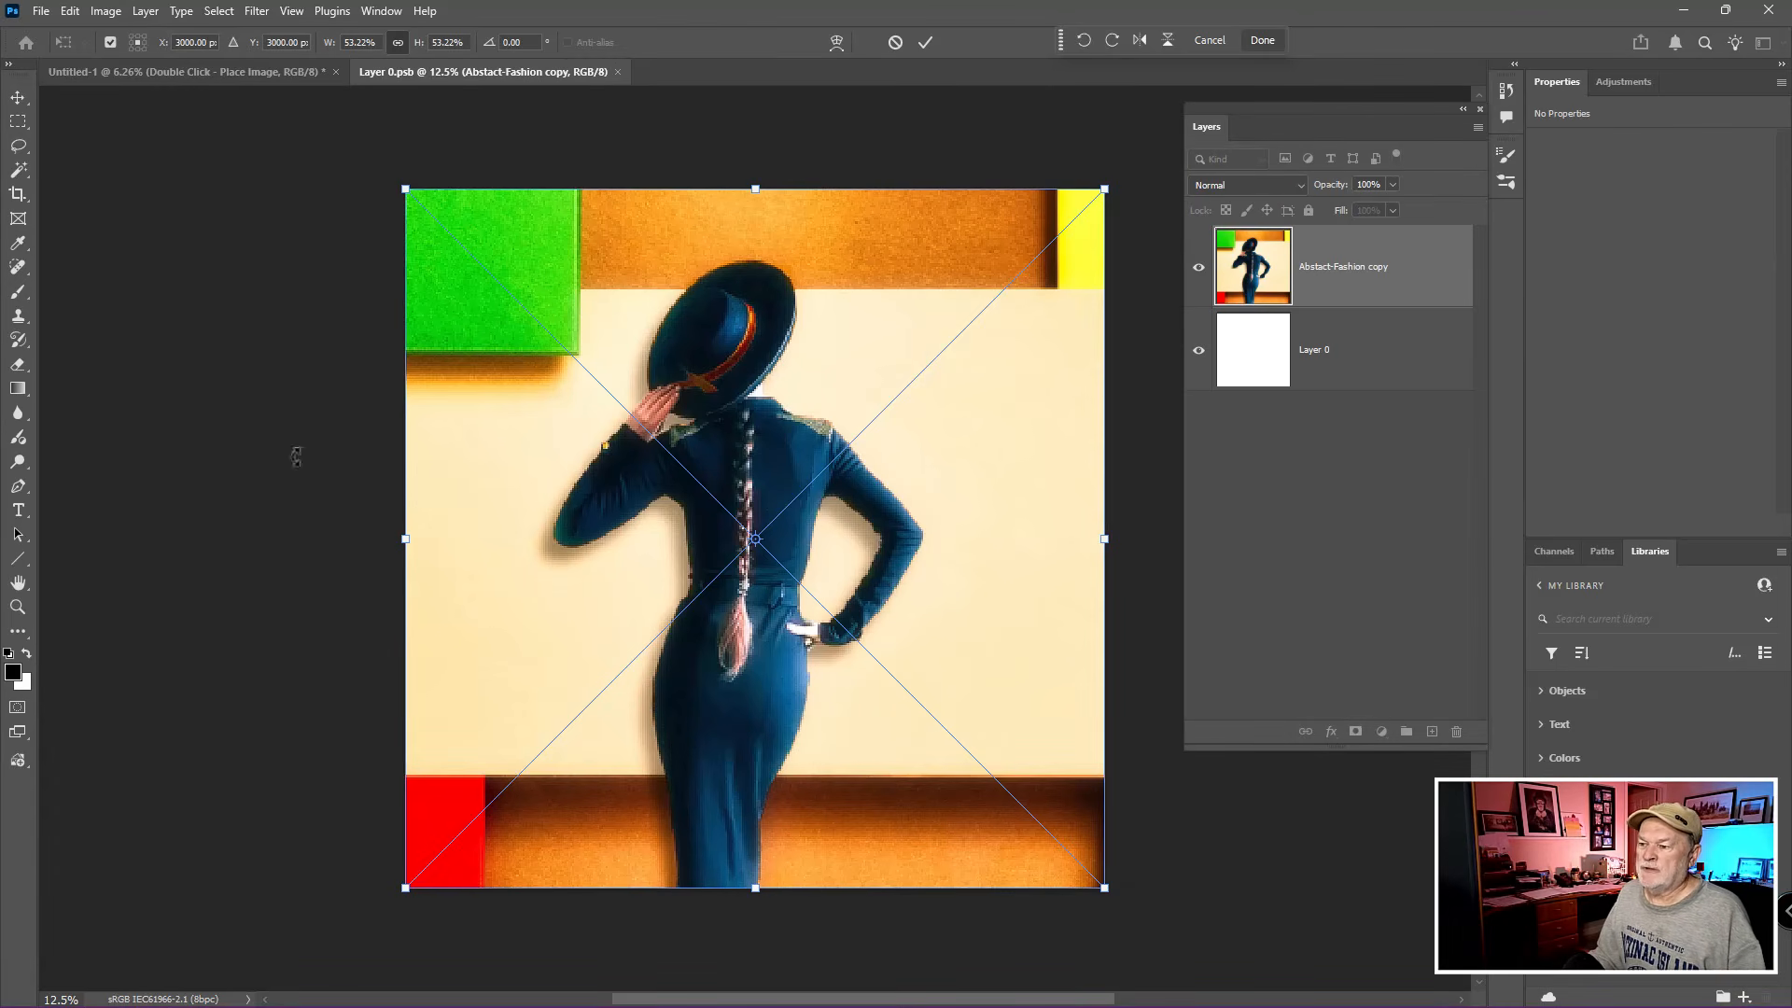
{"action": "left_click_drag", "start_coordinate": [415, 189], "coordinate": [344, 231]}
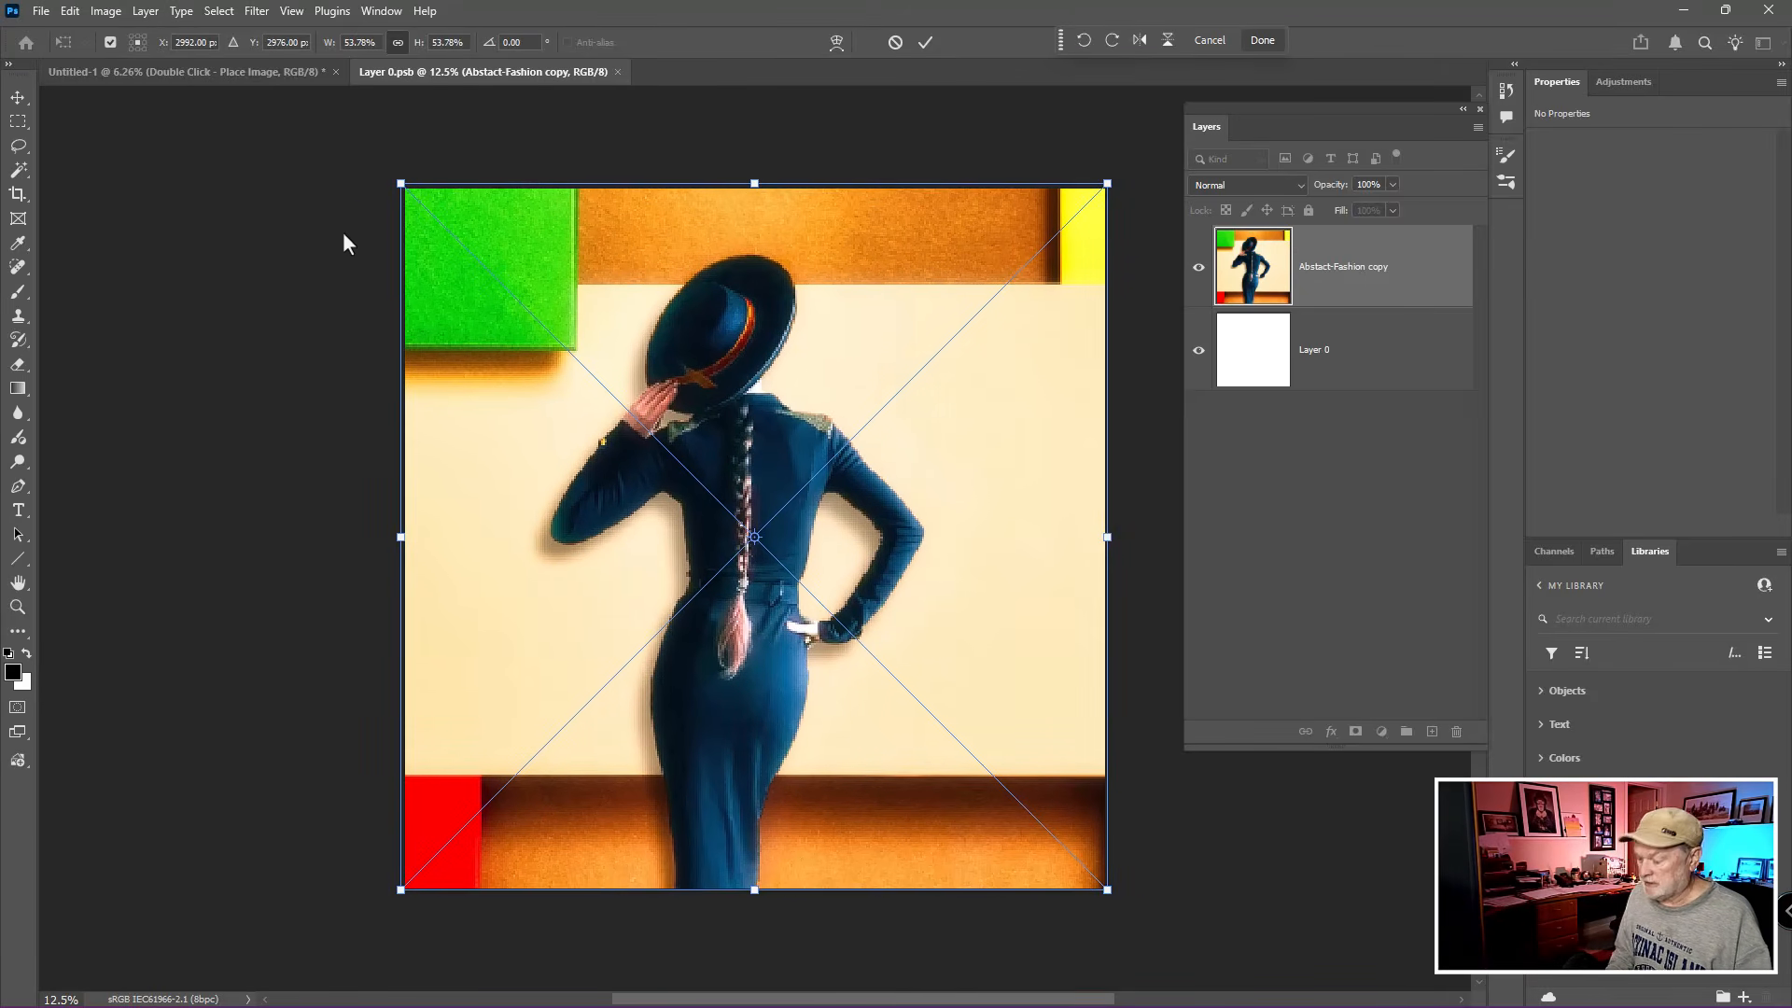
{"action": "key", "text": "Return"}
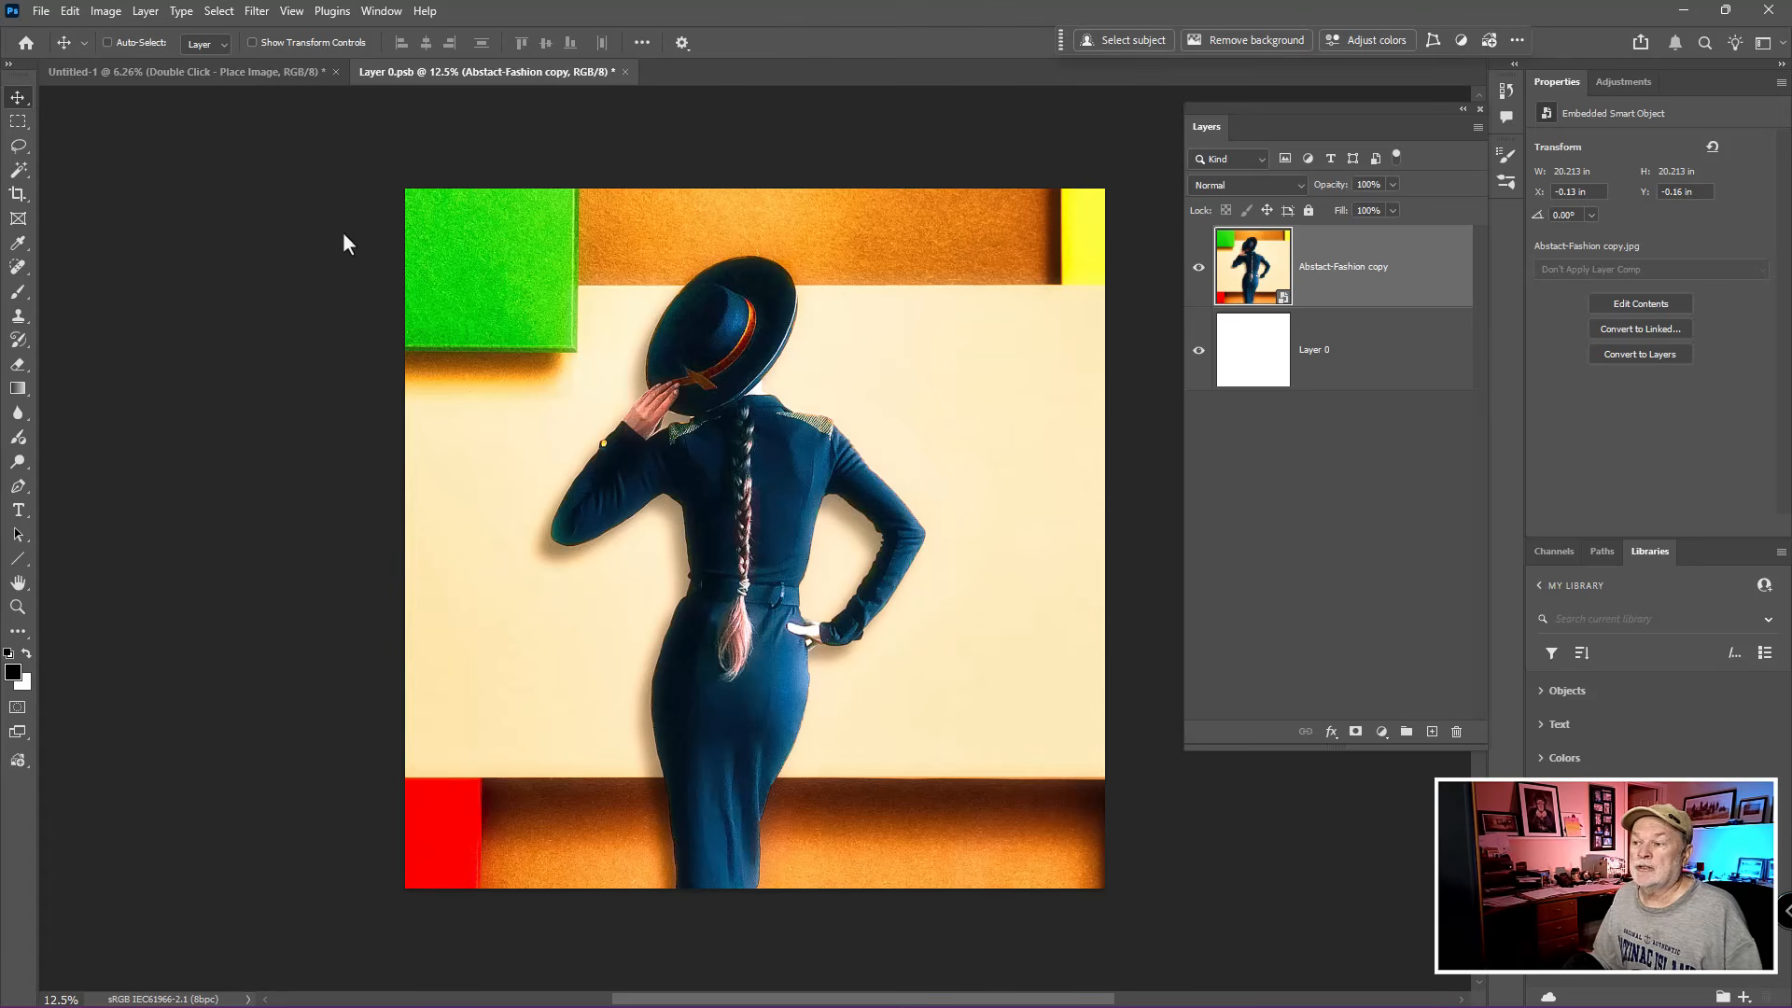
- Save and close the smart object's contents, and close the template document without saving it
{"action": "left_click", "coordinate": [624, 73]}
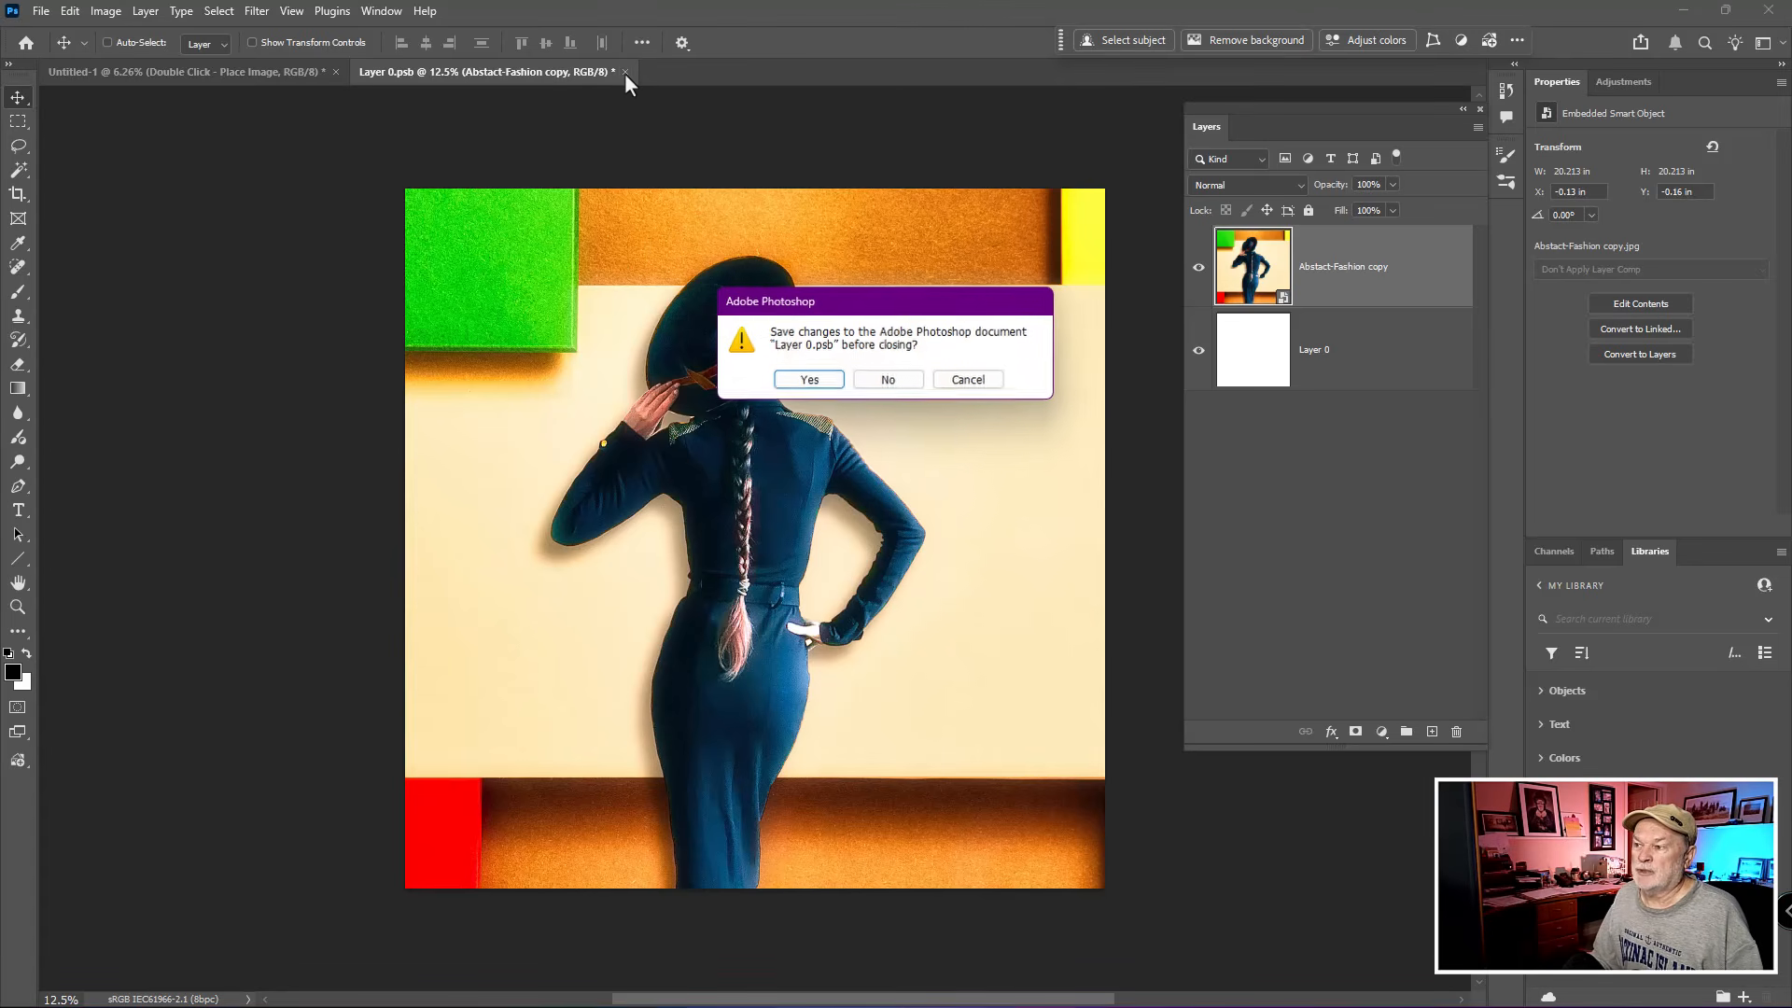
{"action": "left_click", "coordinate": [807, 381]}
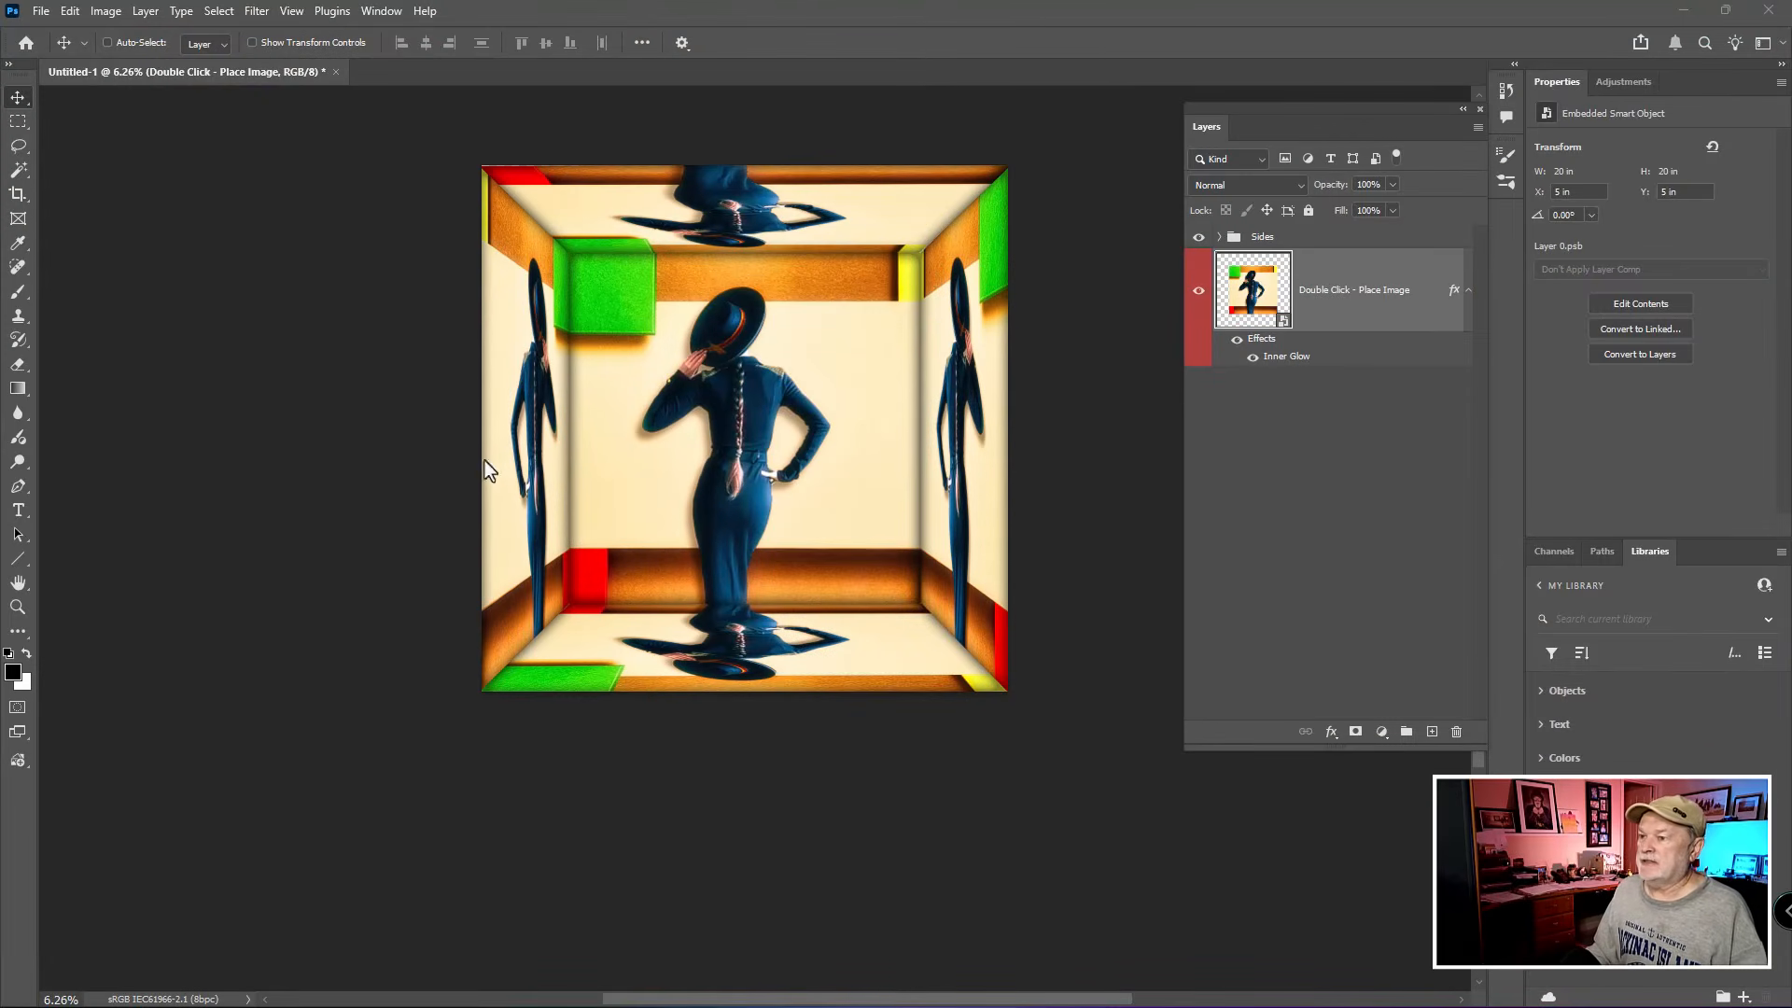
{"action": "left_click", "coordinate": [336, 72]}
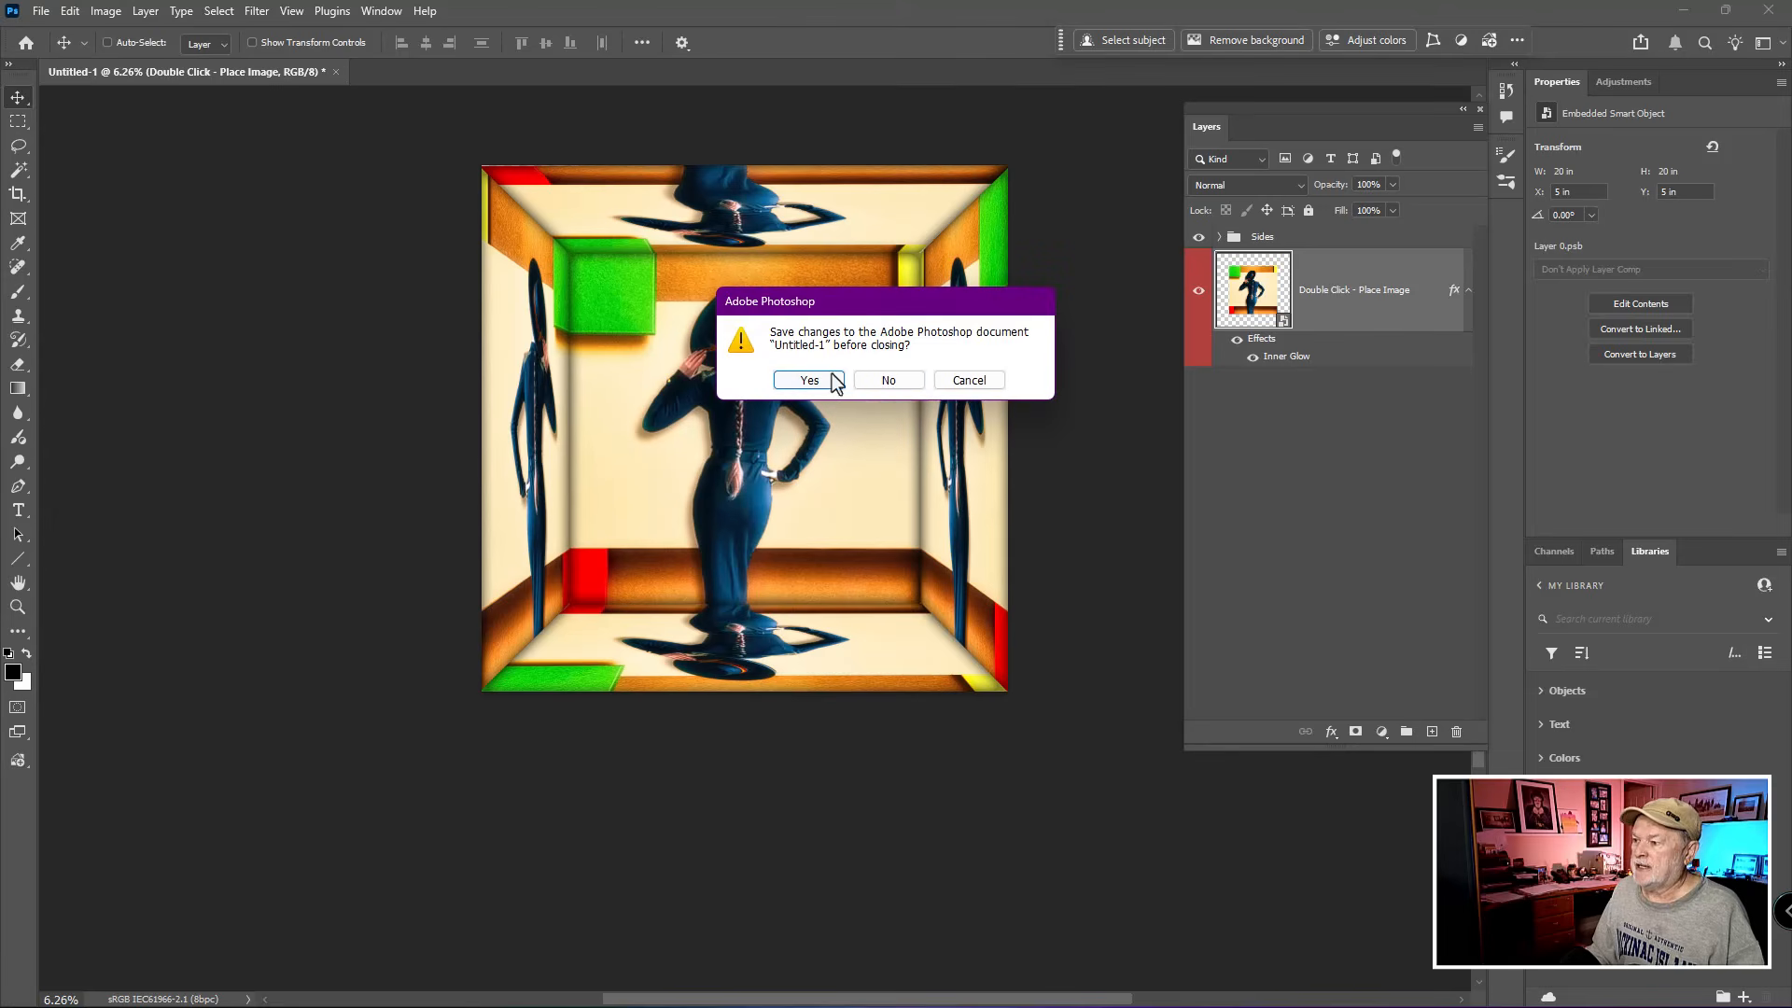
{"action": "left_click", "coordinate": [887, 381]}
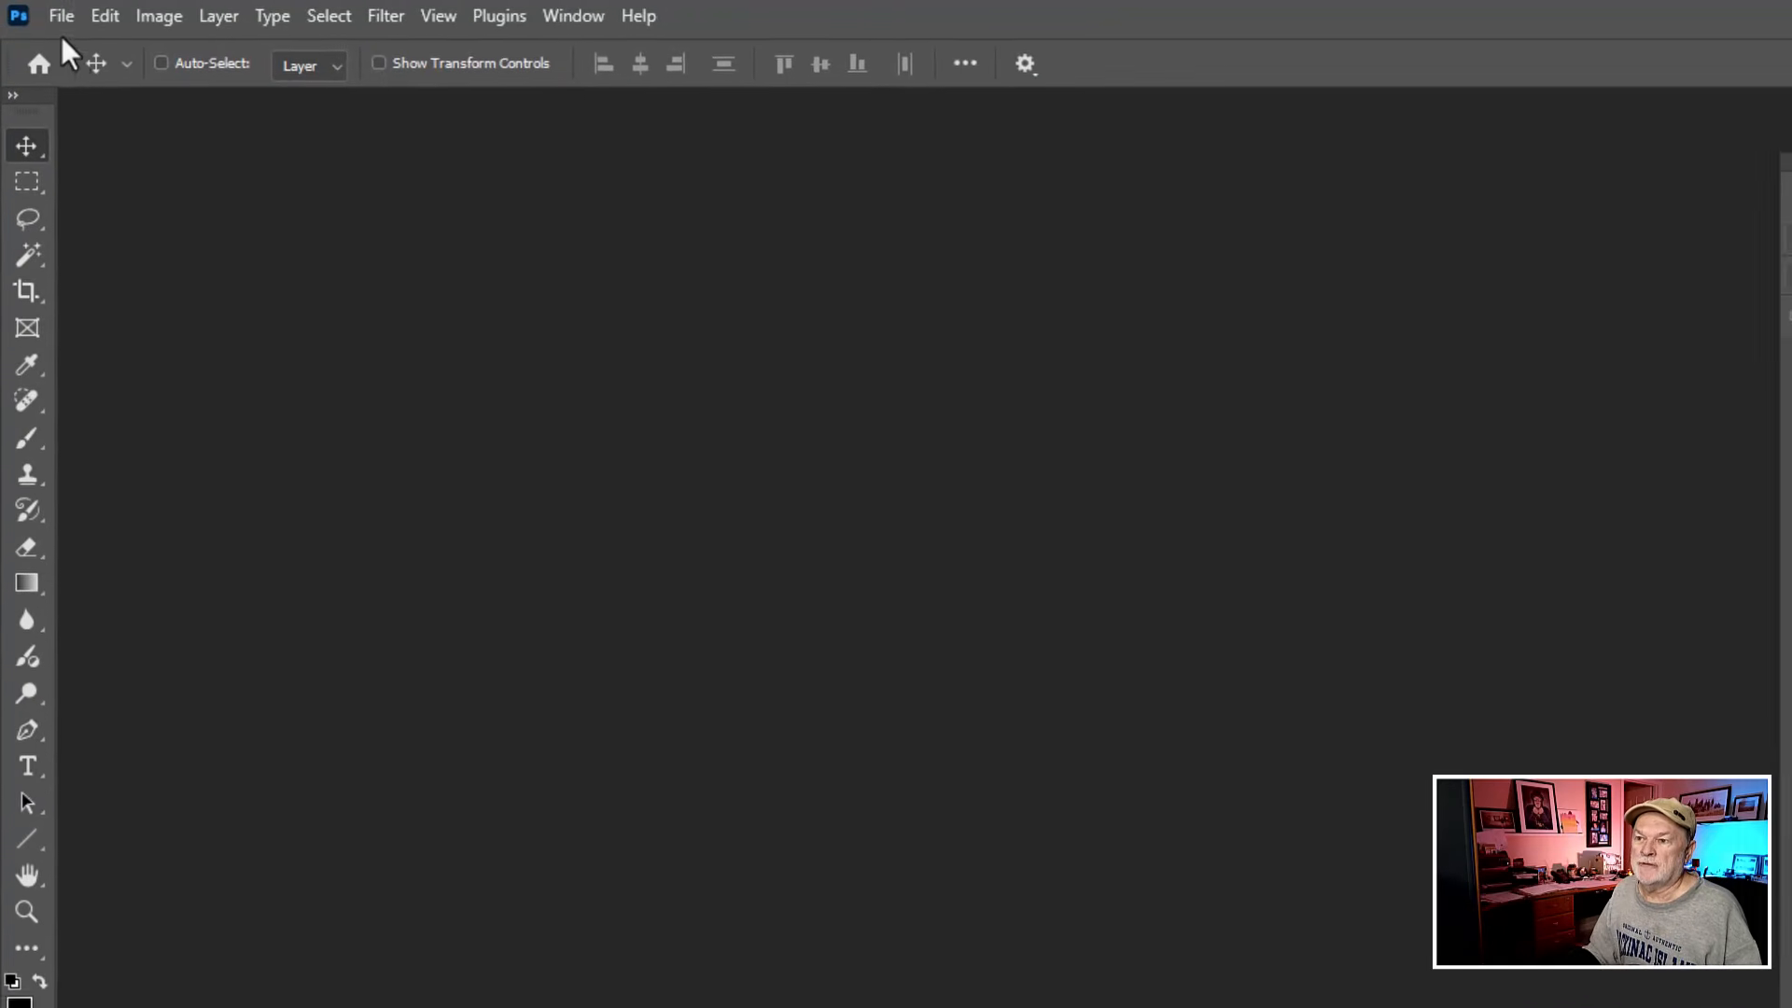
- Create a 20 x 20 inch, 300 ppi RGB document with a white background and duplicate its Background layer
{"action": "left_click", "coordinate": [65, 20]}
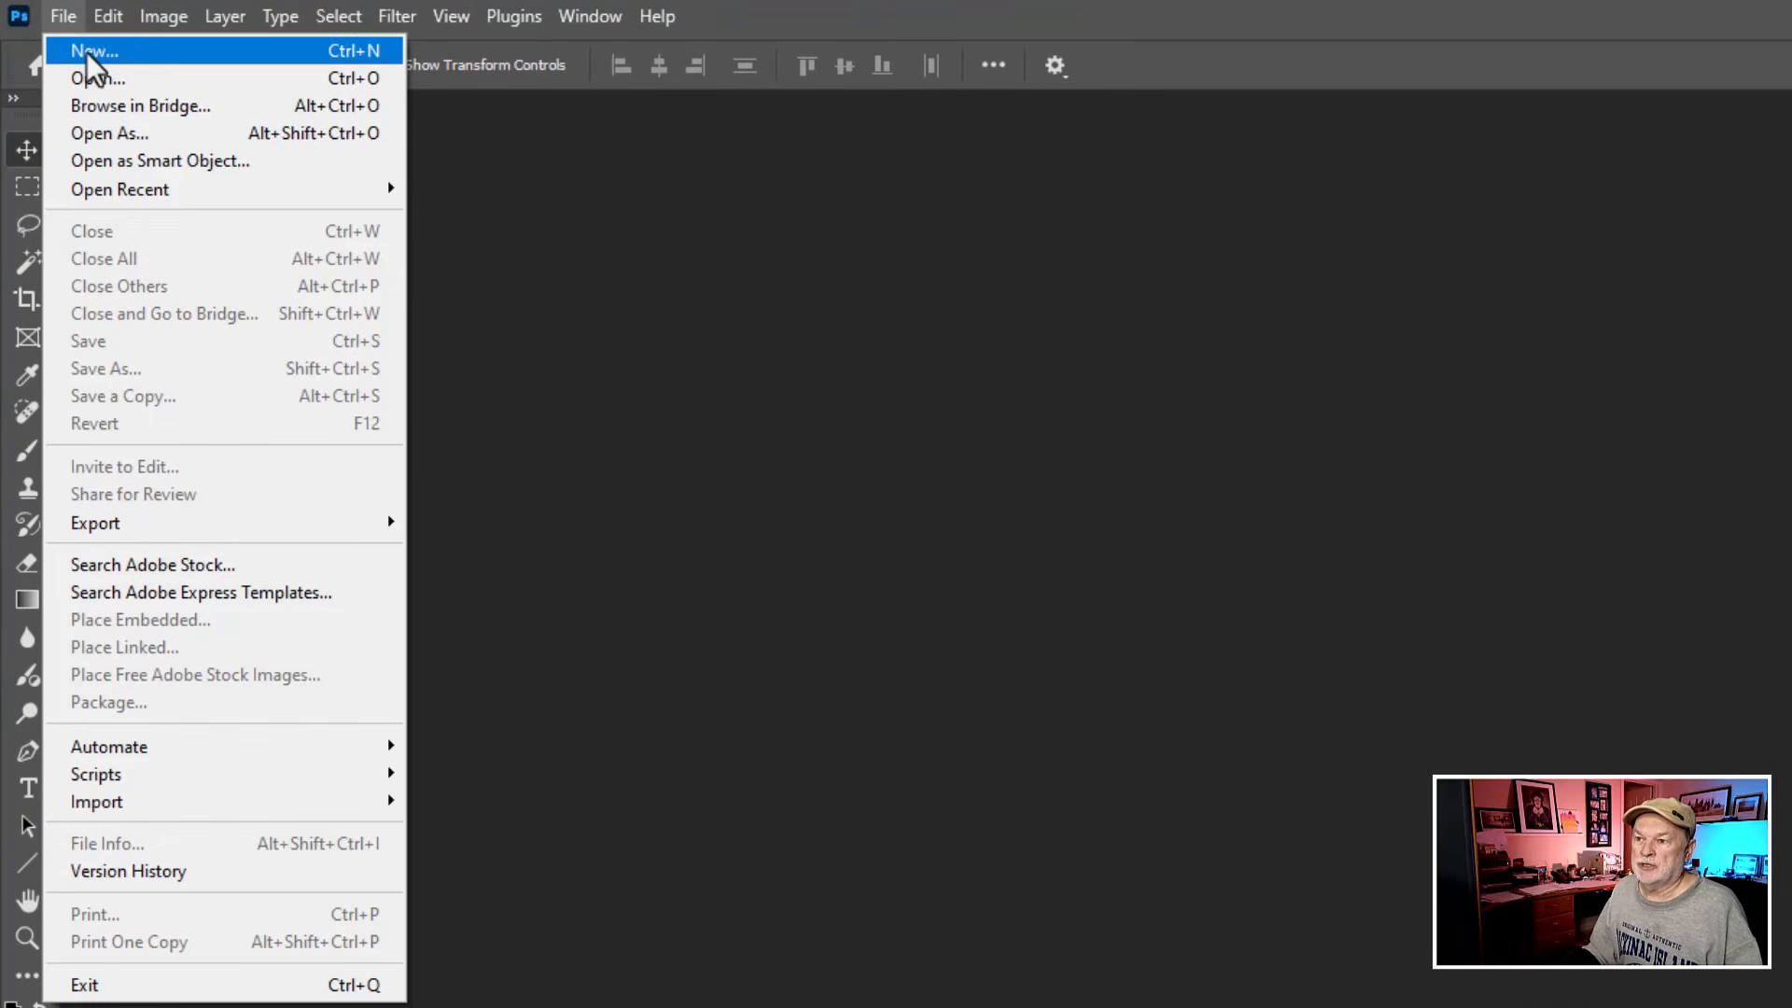
{"action": "left_click", "coordinate": [89, 52]}
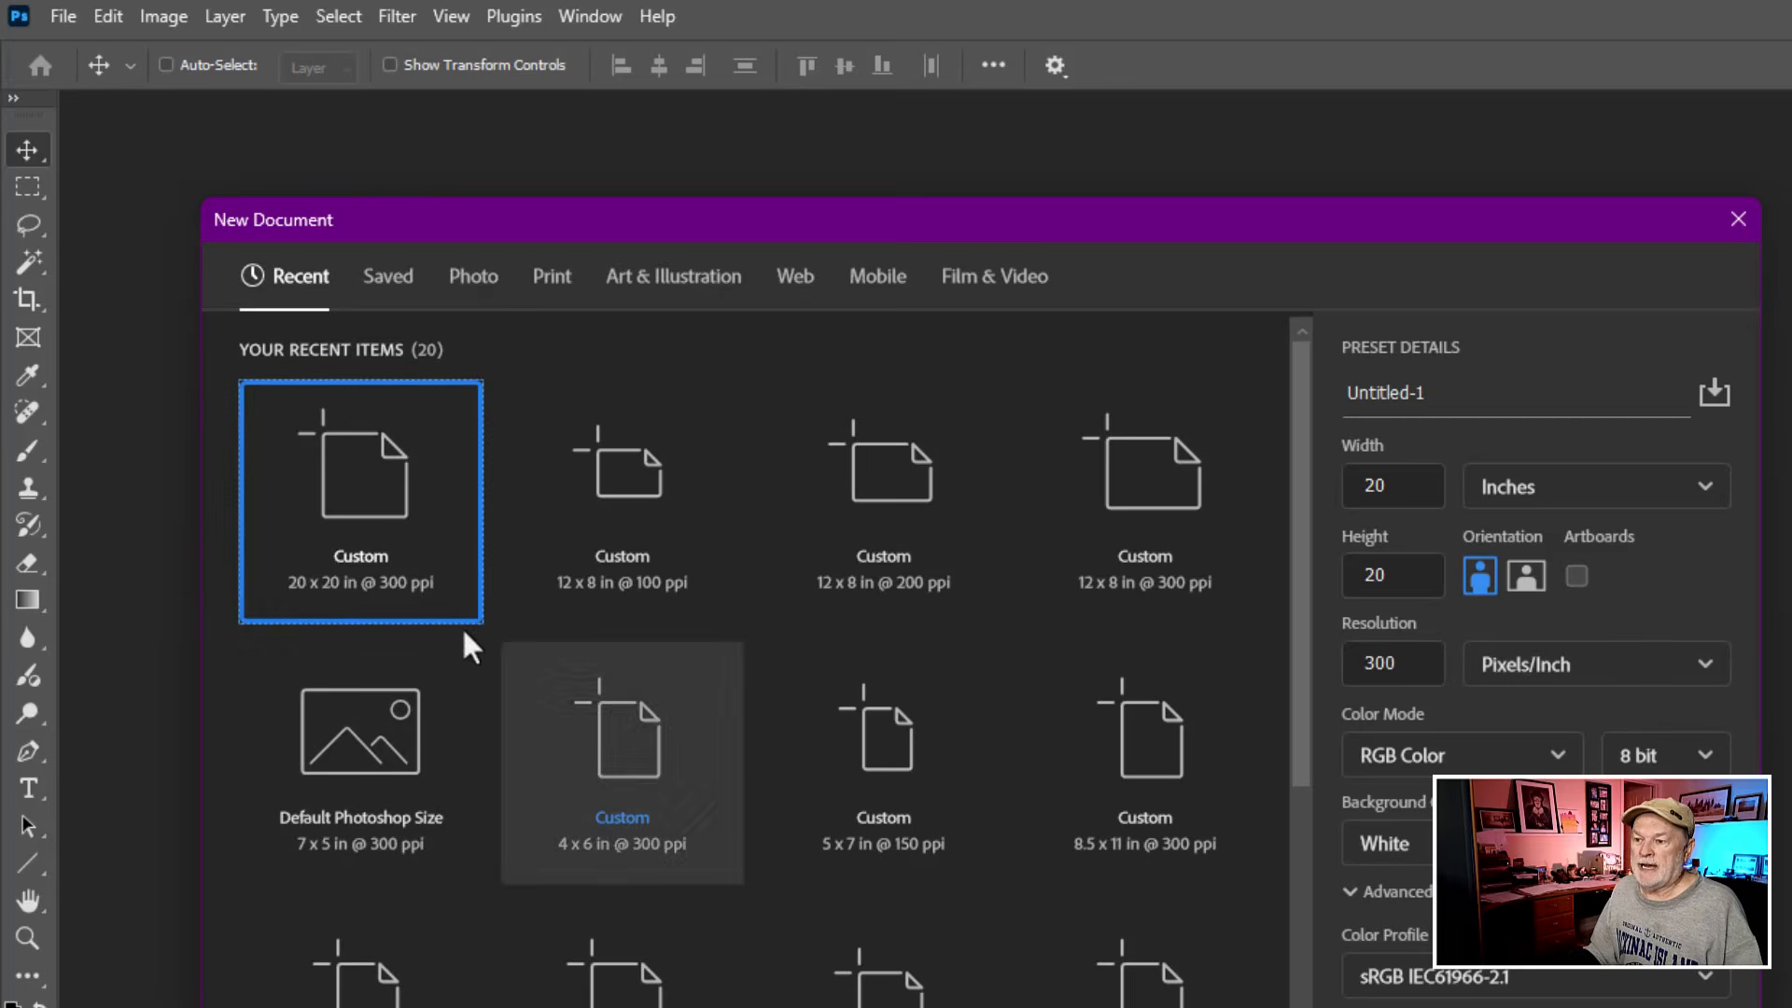
{"action": "left_click", "coordinate": [386, 505]}
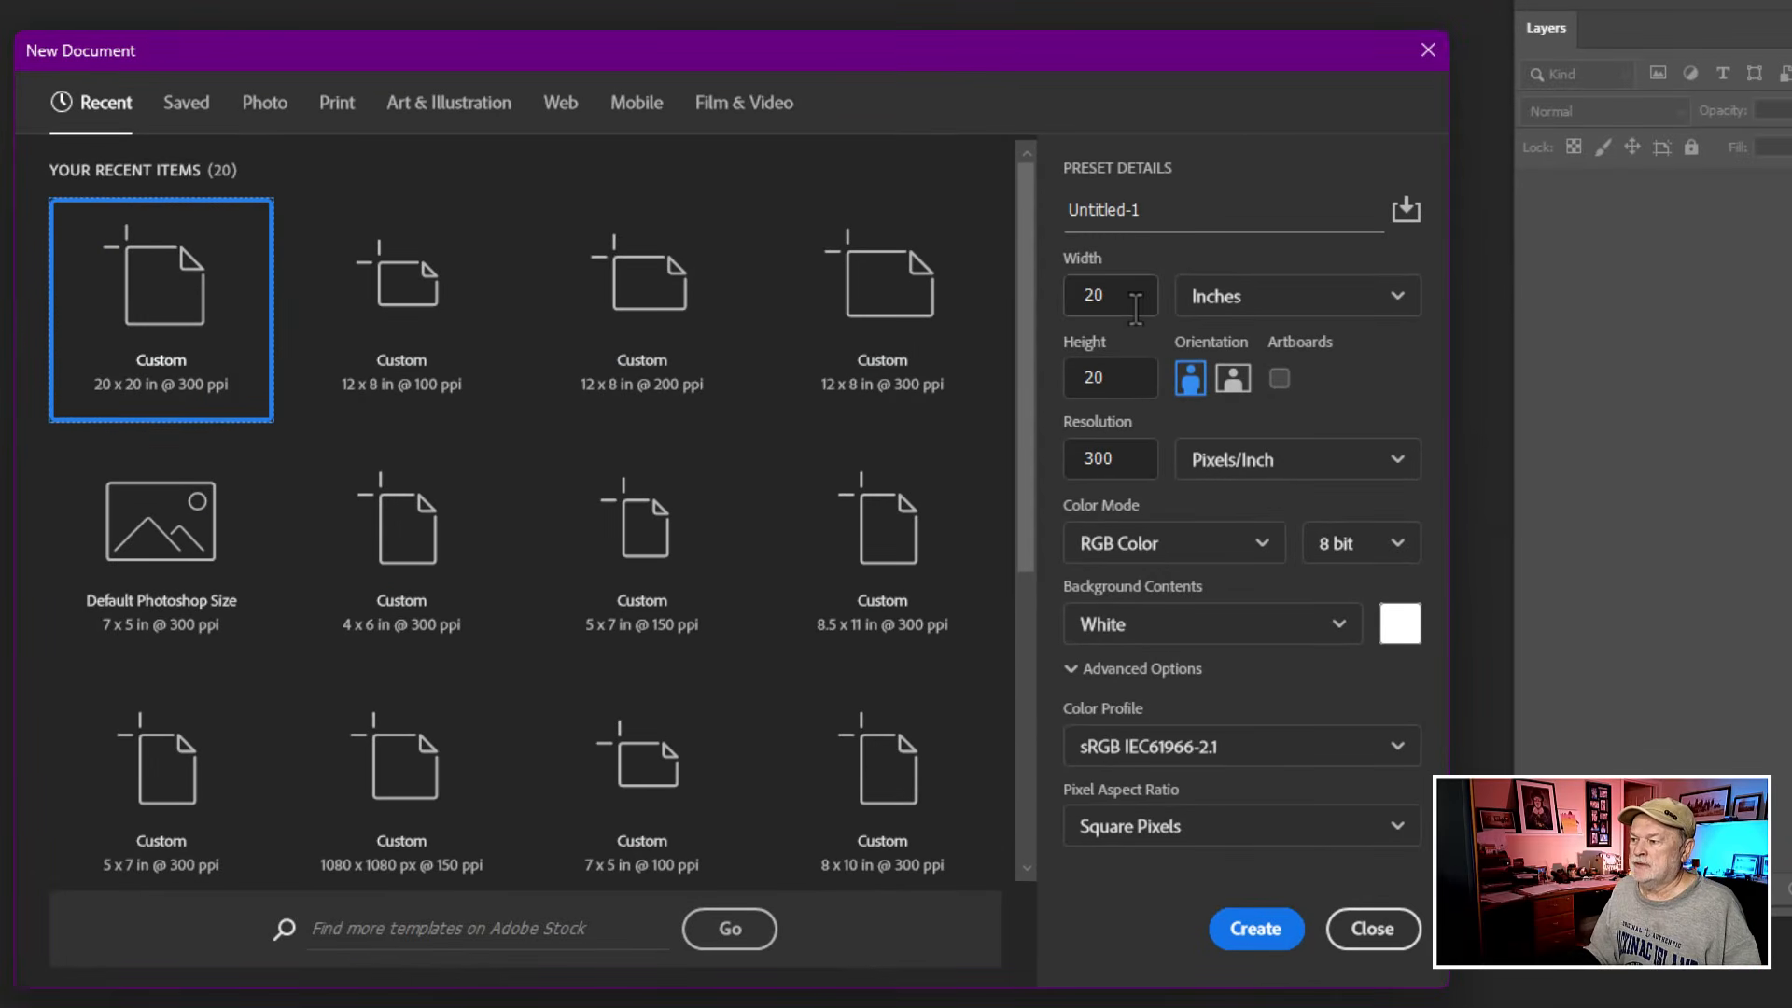
{"action": "left_click", "coordinate": [1206, 355]}
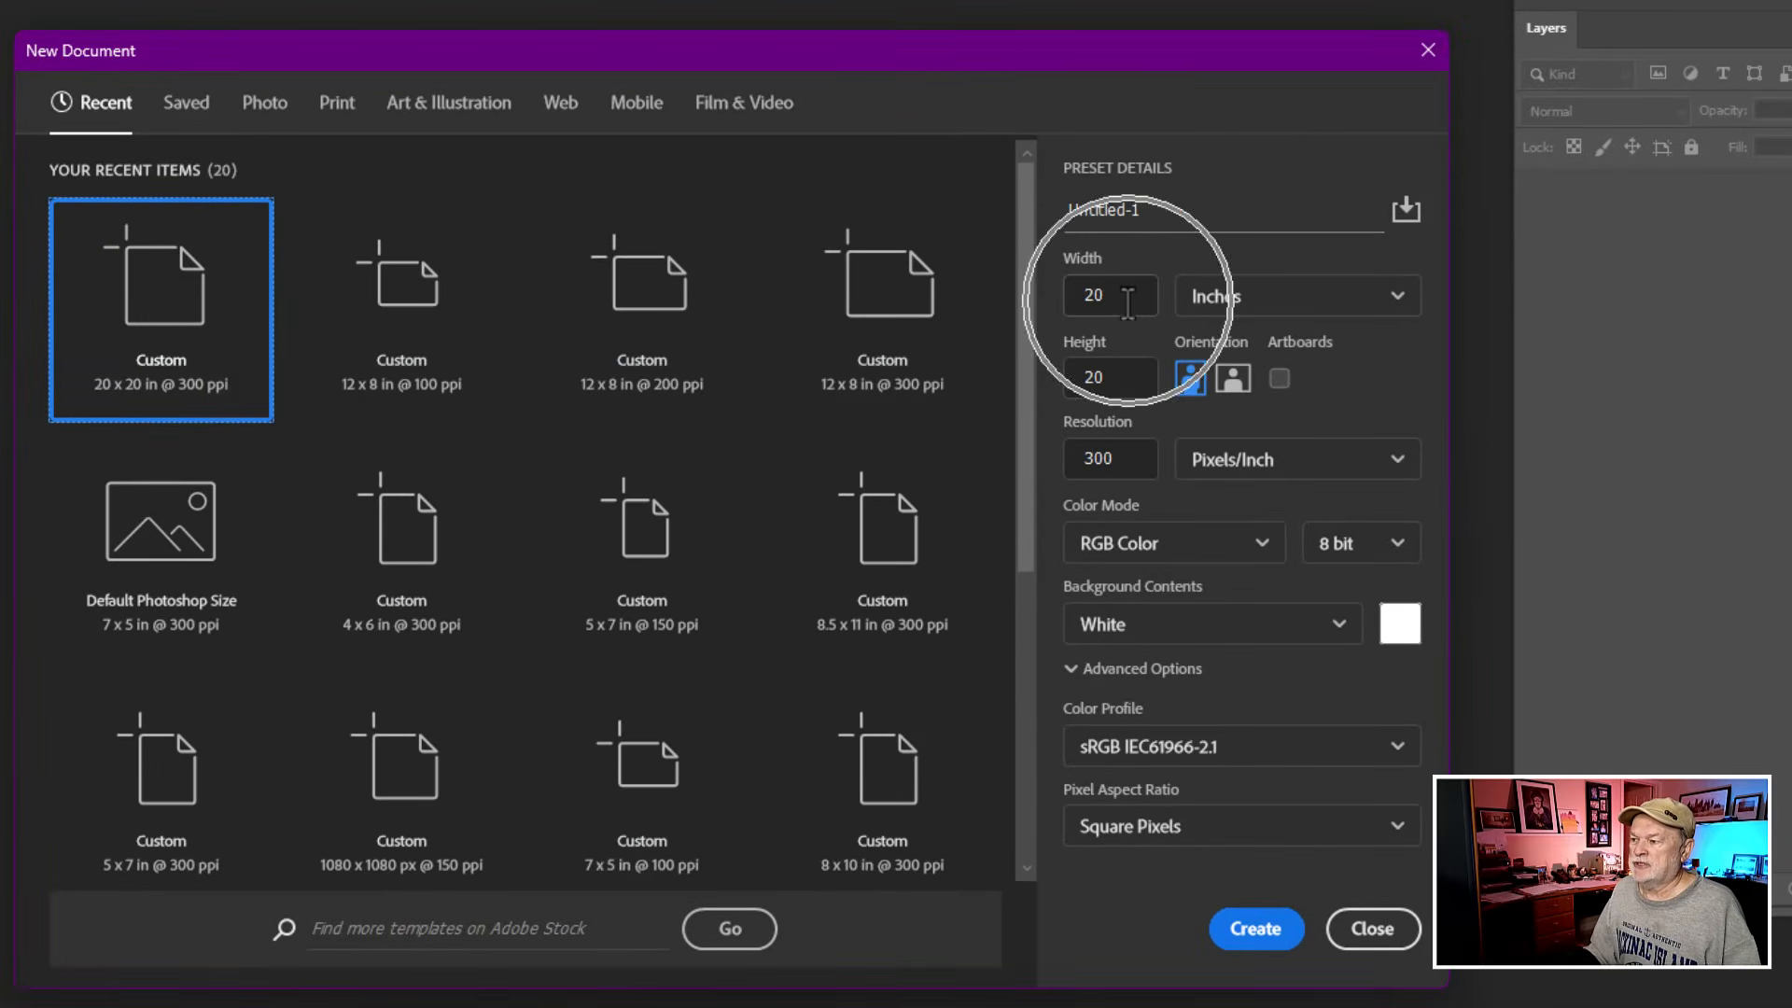
{"action": "left_click", "coordinate": [1131, 462]}
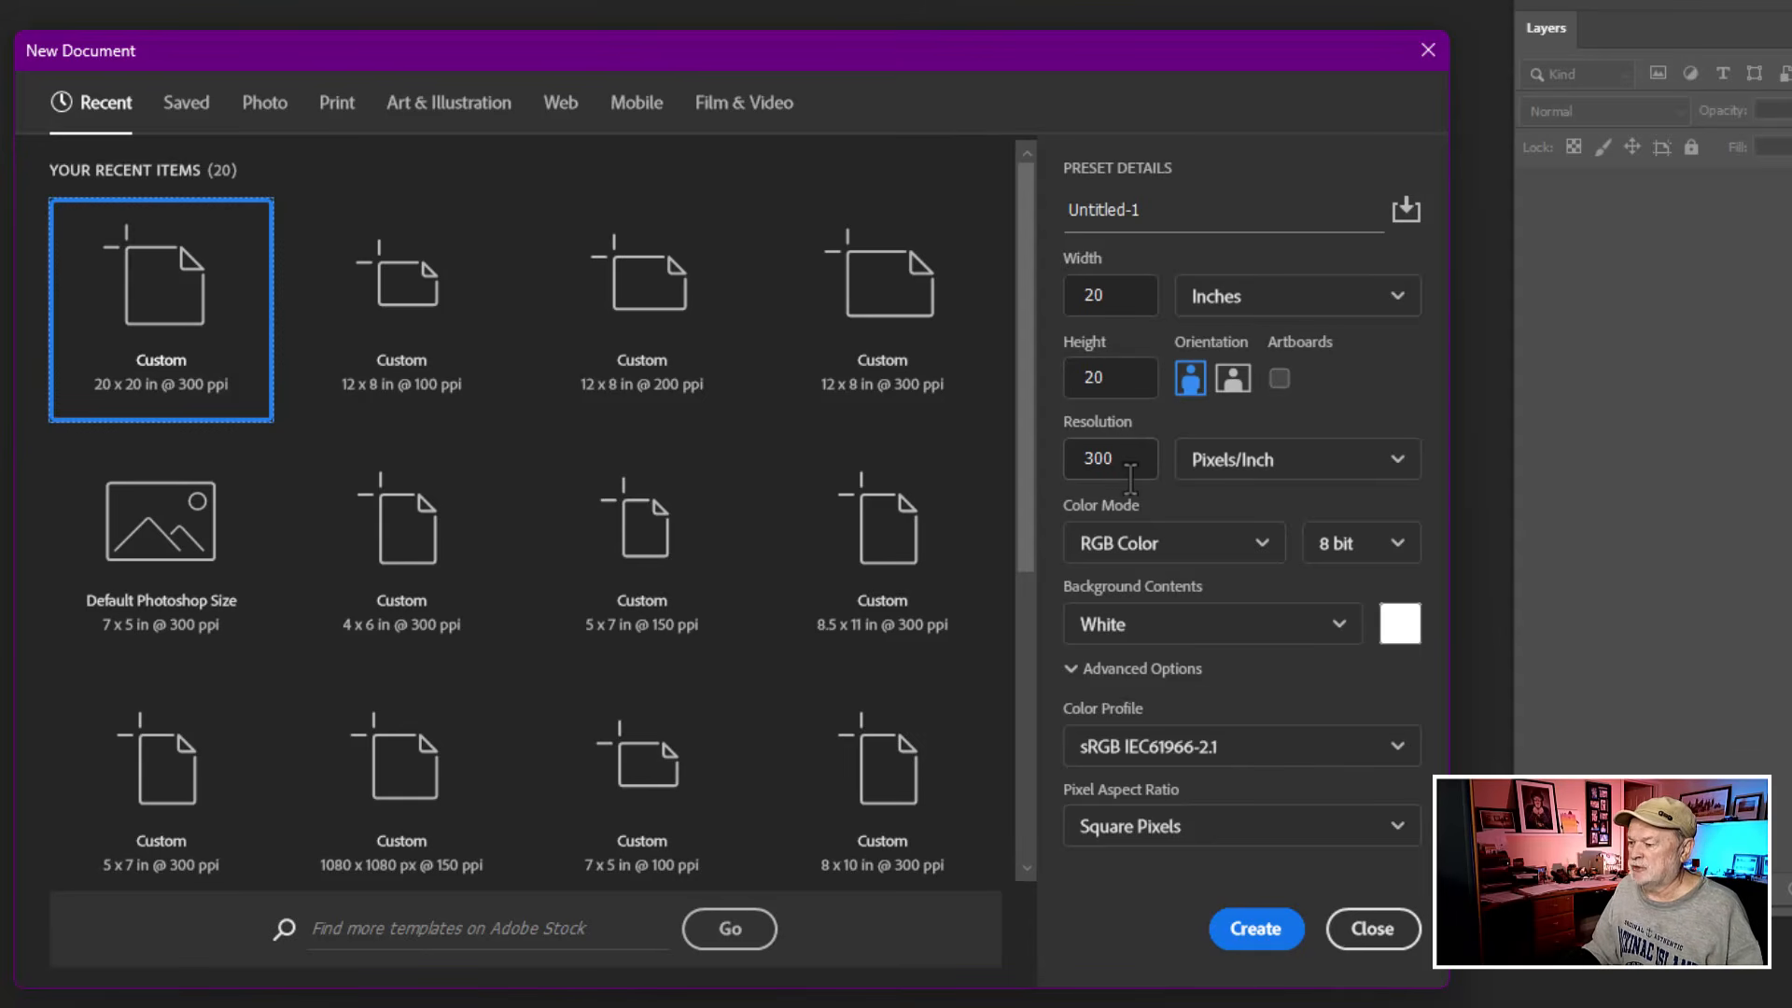
{"action": "left_click", "coordinate": [1253, 930]}
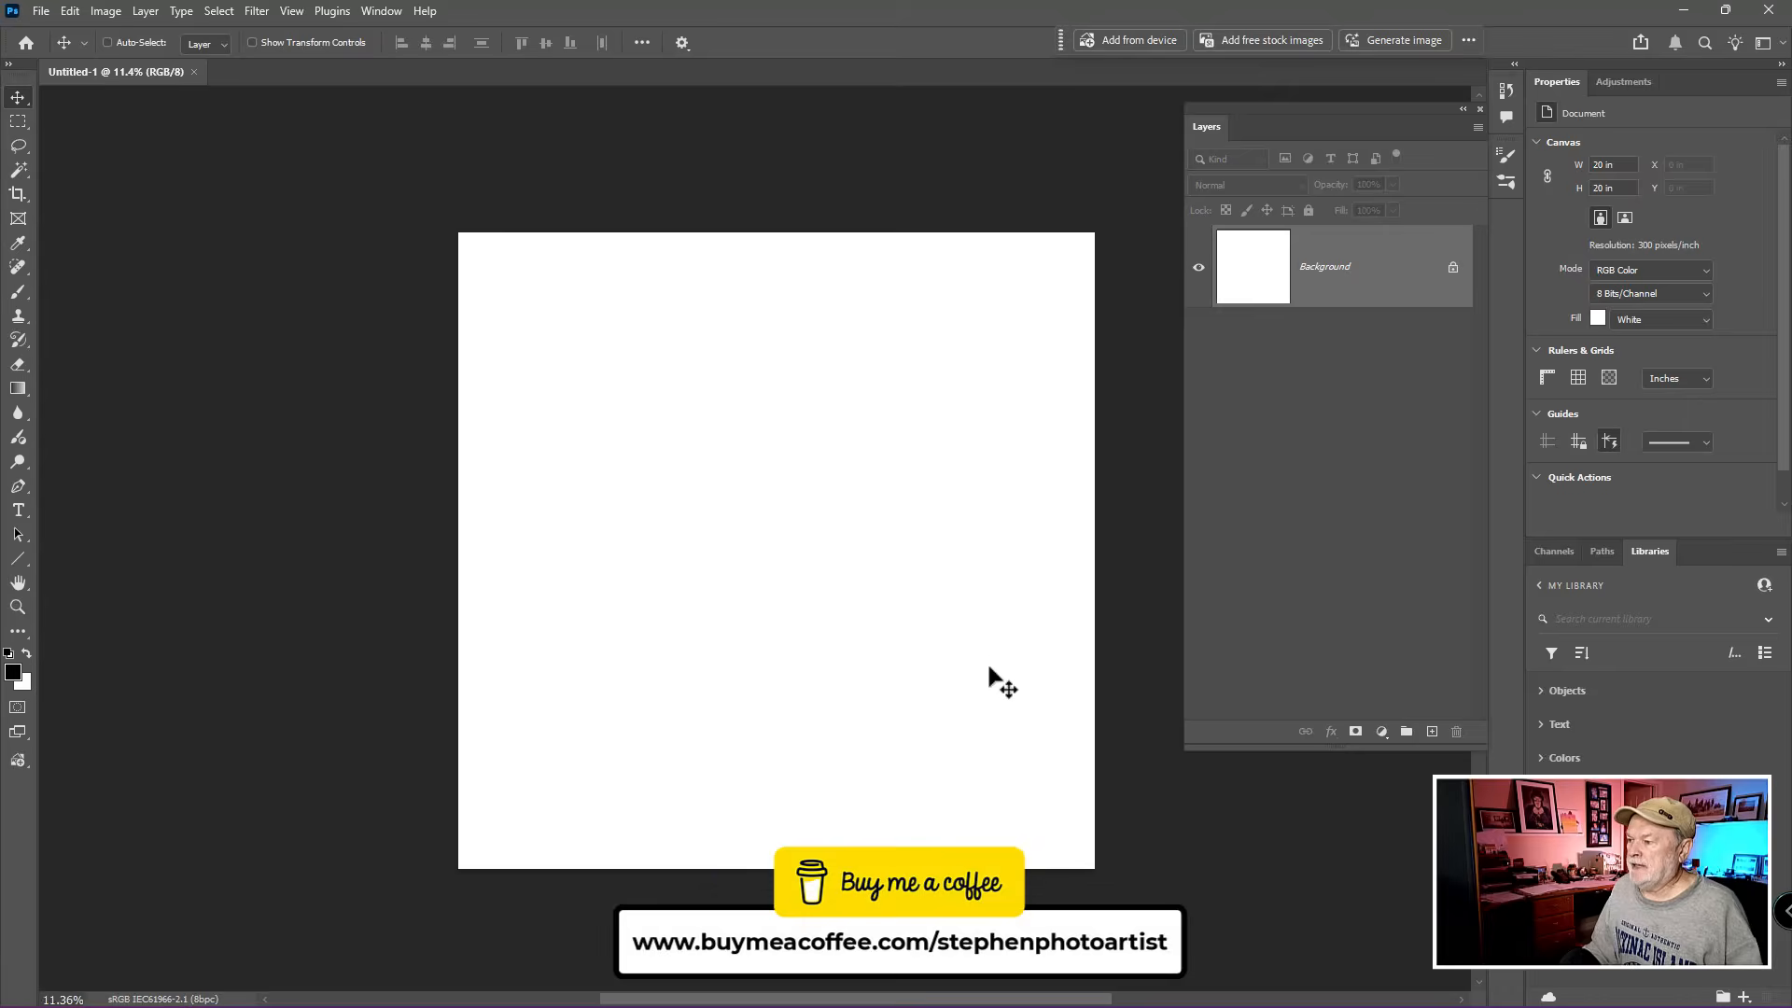
{"action": "left_click_drag", "start_coordinate": [984, 664], "coordinate": [987, 468]}
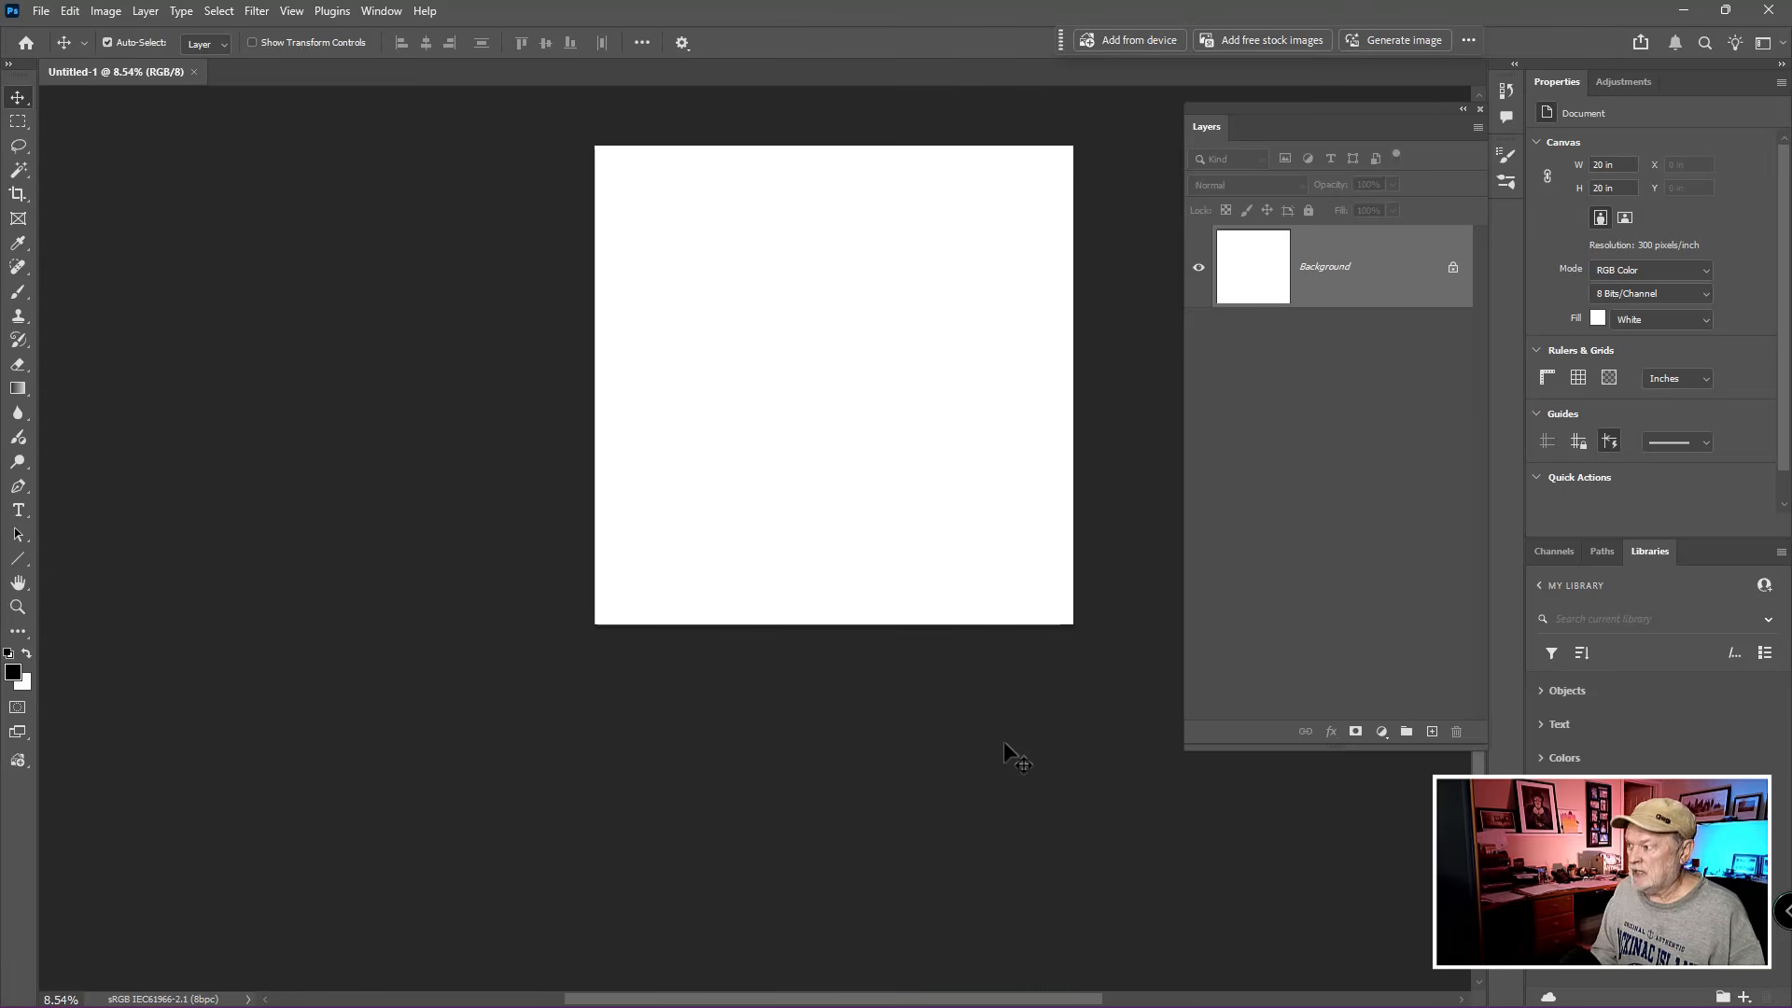
{"action": "key", "text": "ctrl+j"}
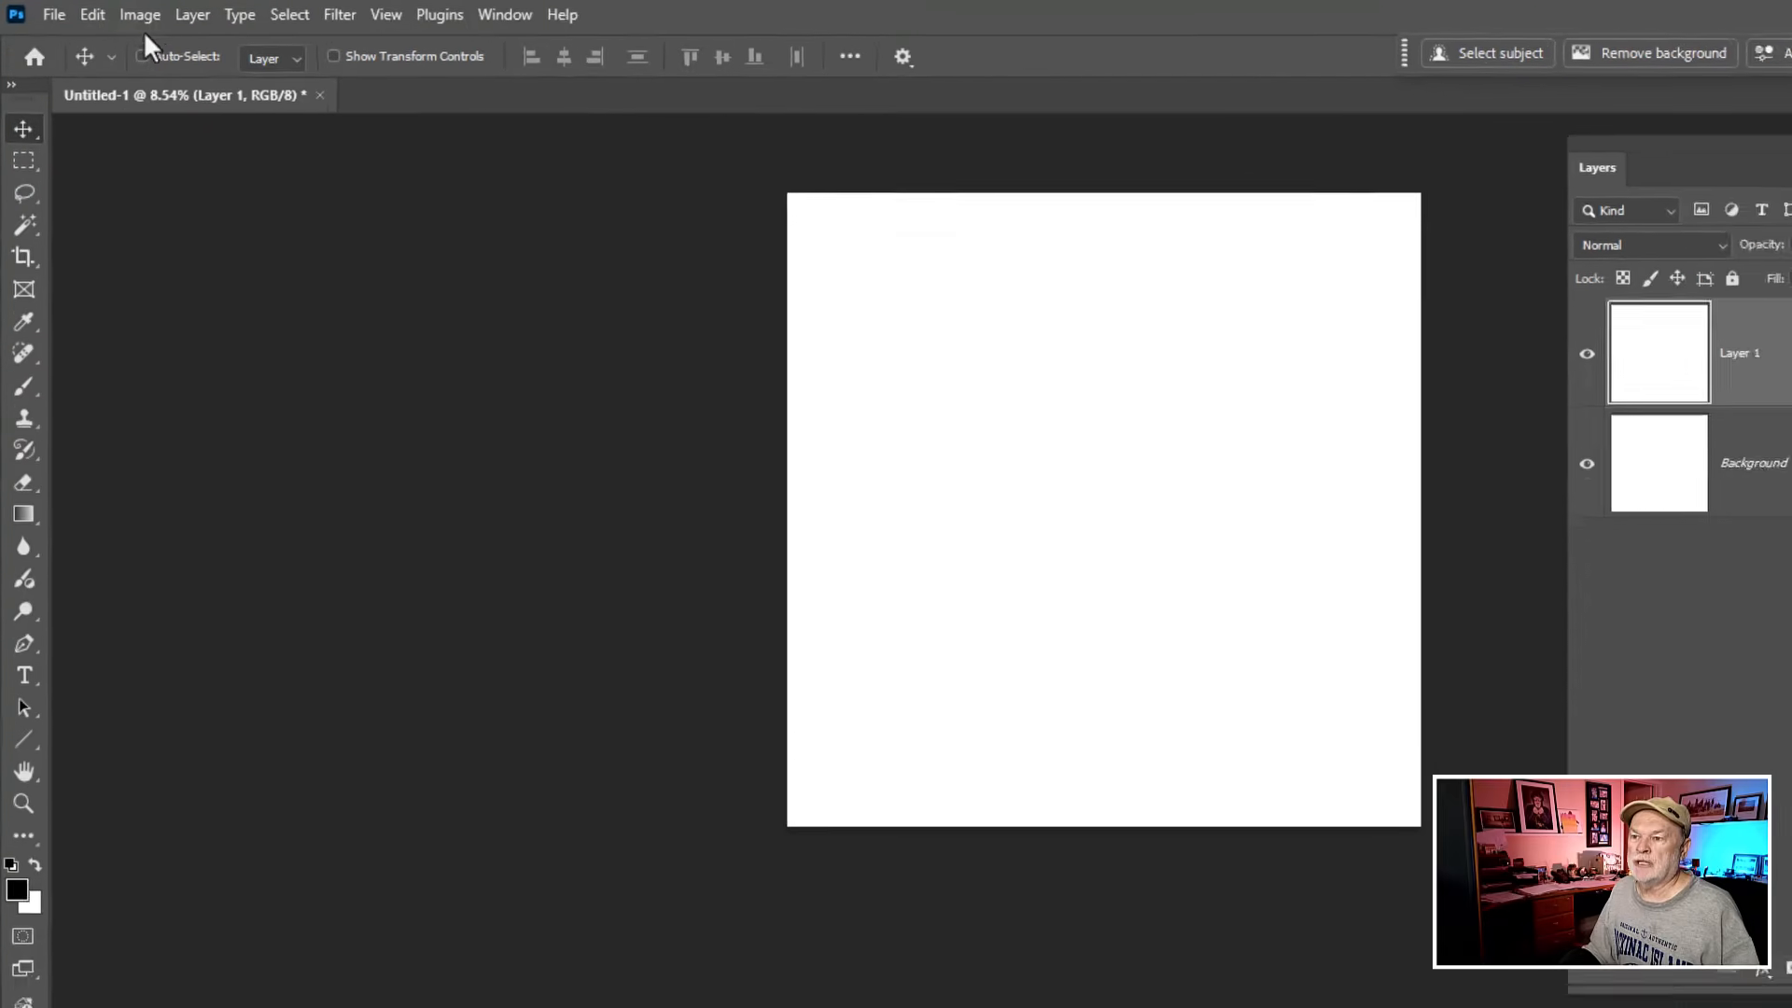
- Open the Canvas Size settings and use relative sizing with the anchor in the centre
{"action": "left_click", "coordinate": [143, 21]}
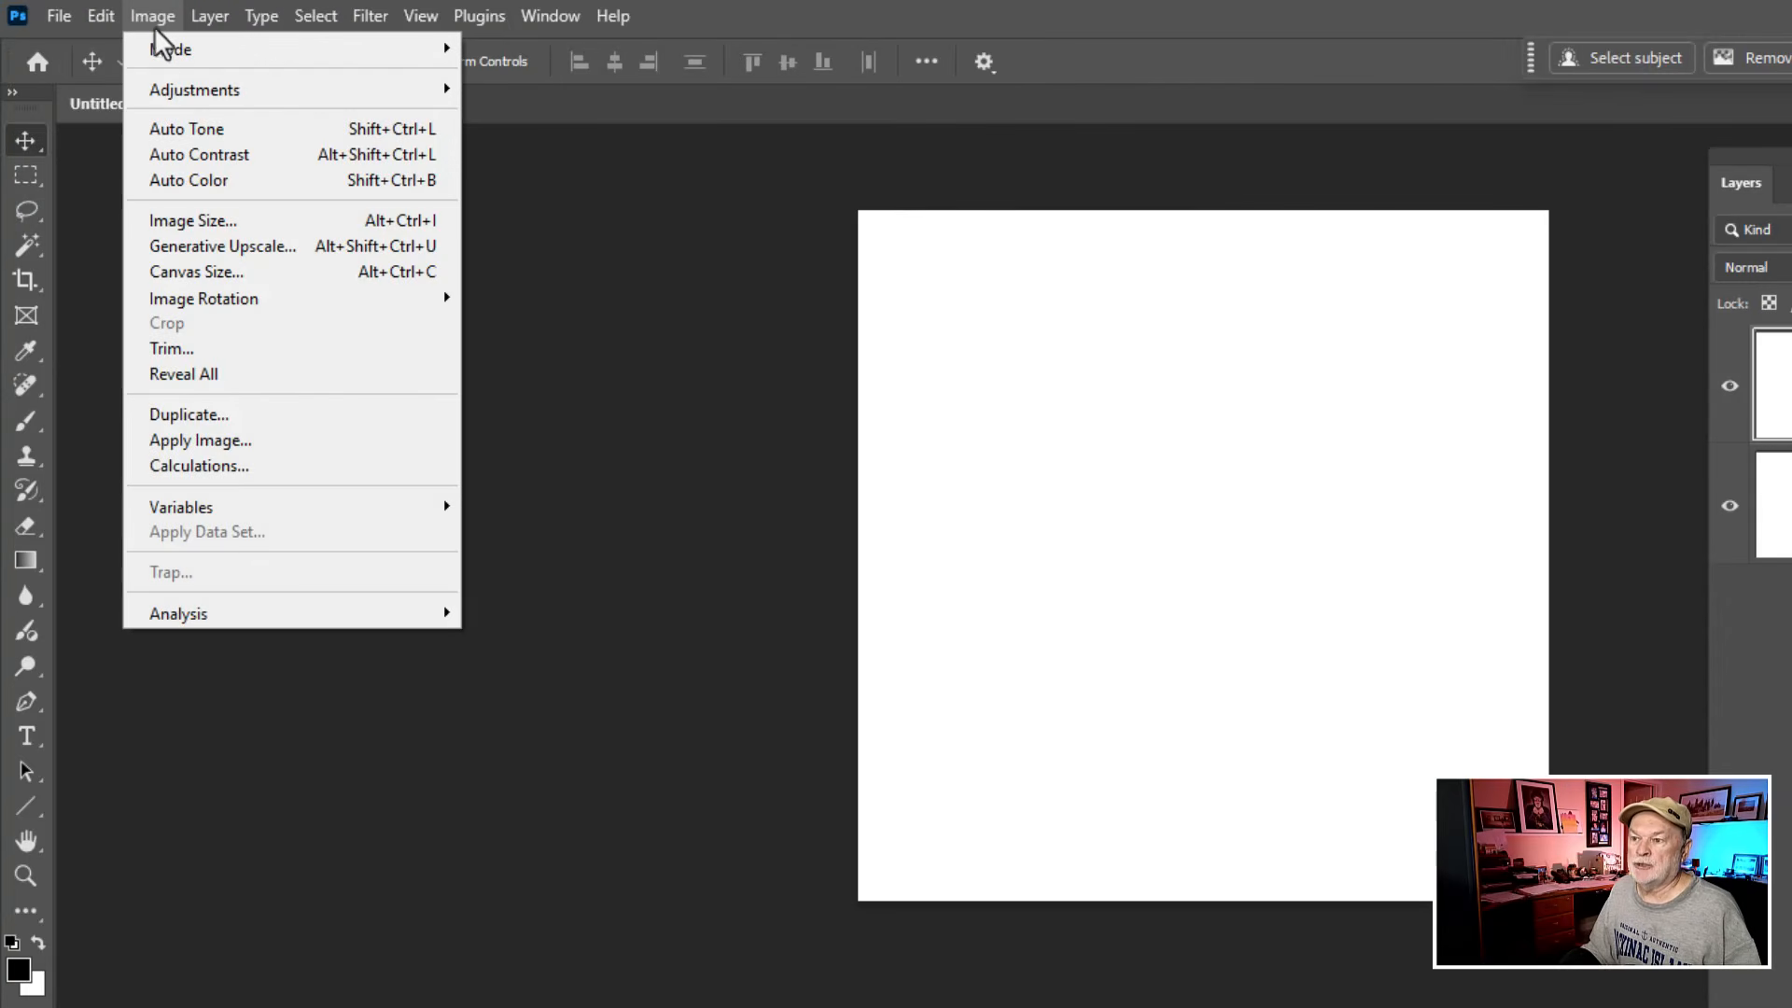
{"action": "left_click", "coordinate": [182, 272]}
{"action": "left_click_drag", "start_coordinate": [1370, 228], "coordinate": [1221, 297]}
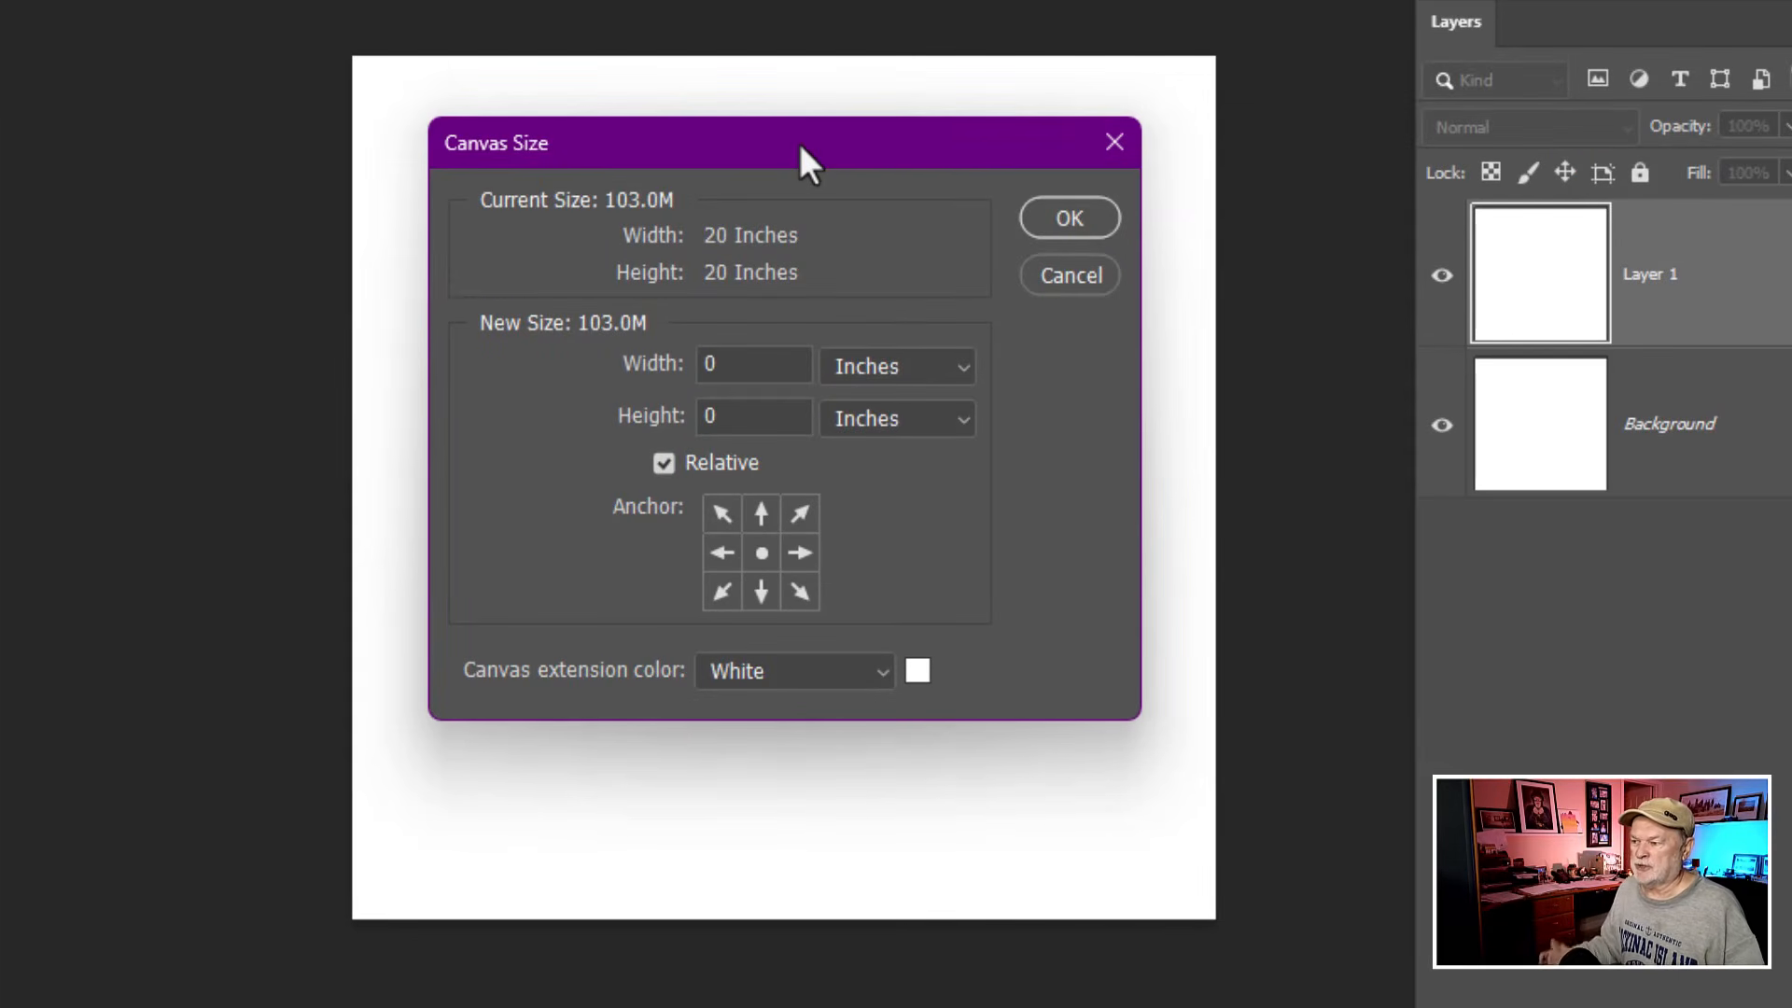
{"action": "left_click", "coordinate": [668, 474]}
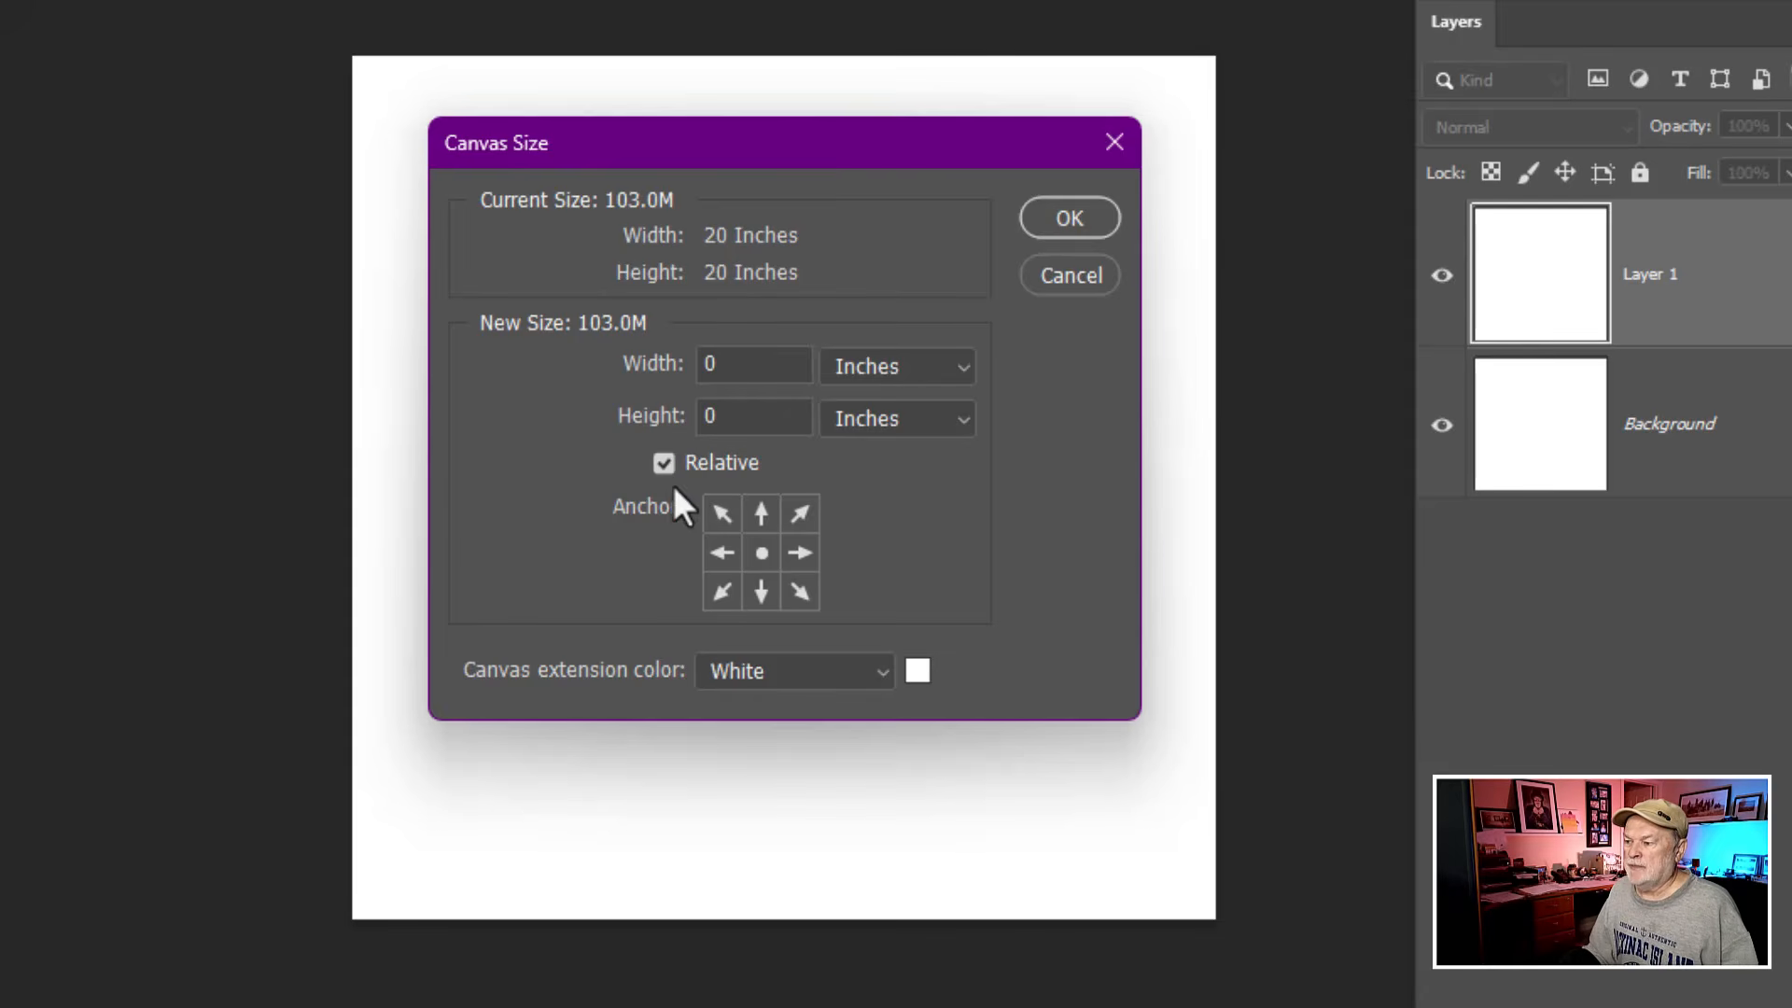
{"action": "left_click", "coordinate": [771, 562]}
{"action": "left_click", "coordinate": [722, 555]}
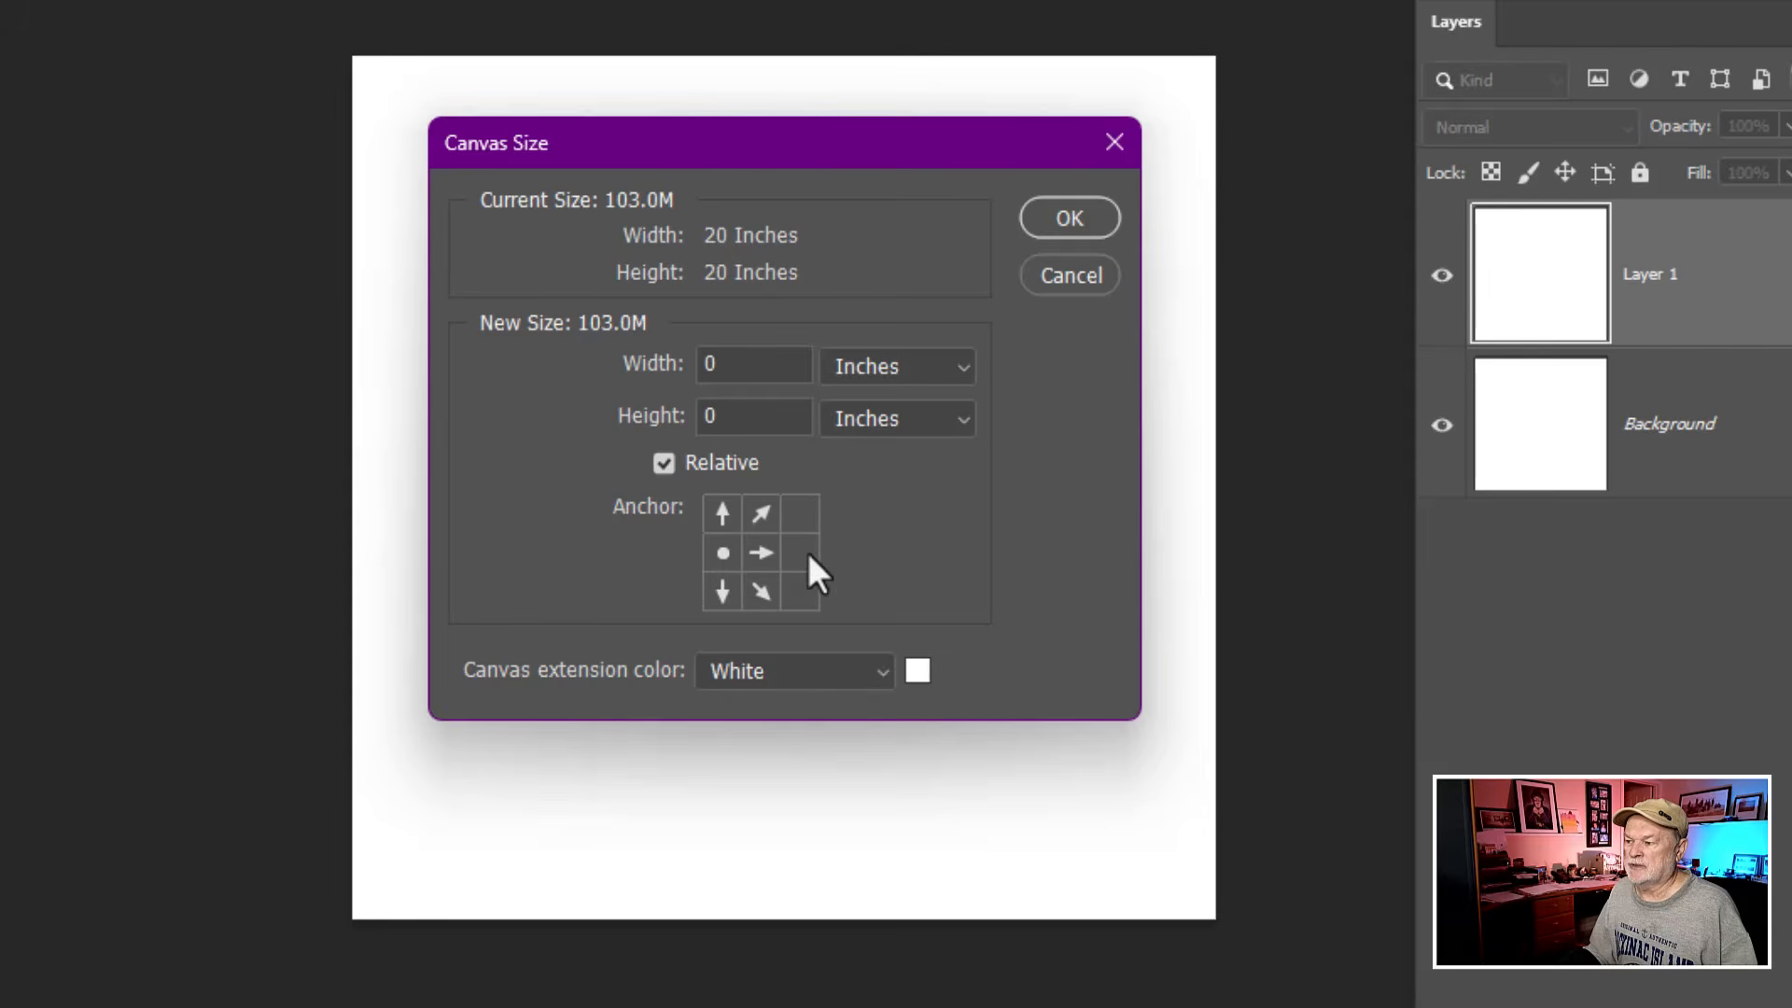
{"action": "left_click", "coordinate": [756, 555]}
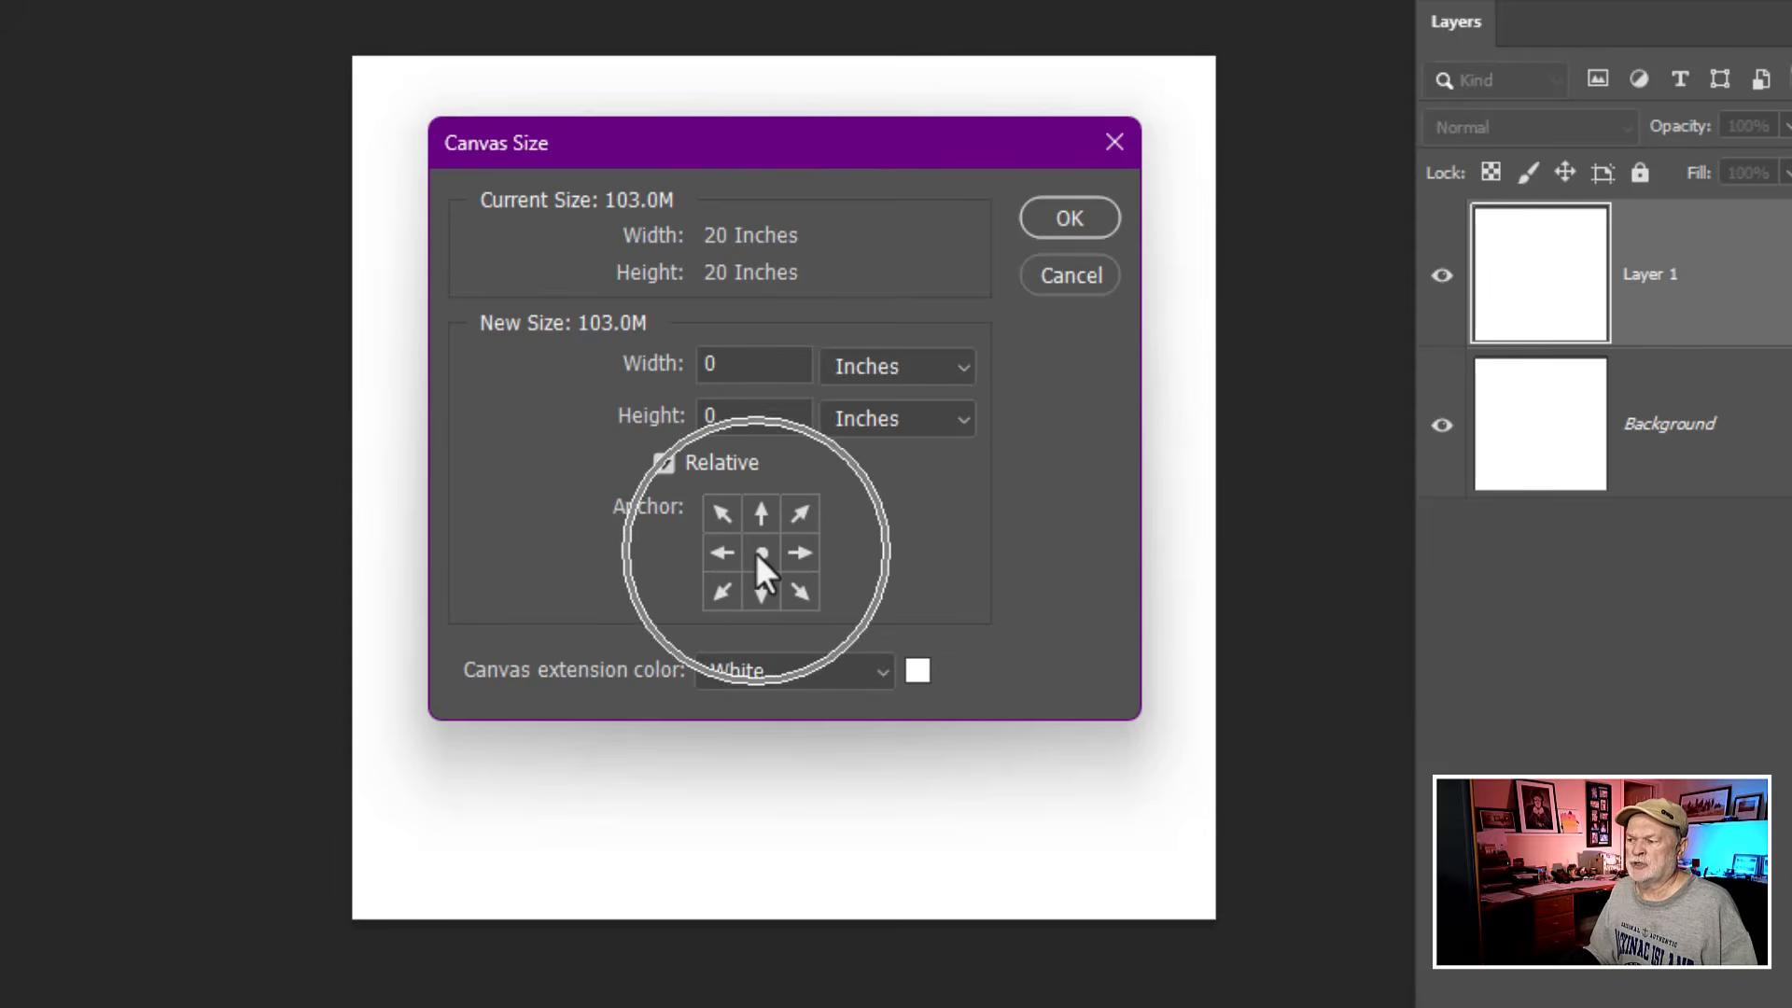
- Extend the canvas by 50 percent in both width and height
{"action": "left_click", "coordinate": [923, 367]}
{"action": "left_click", "coordinate": [924, 399]}
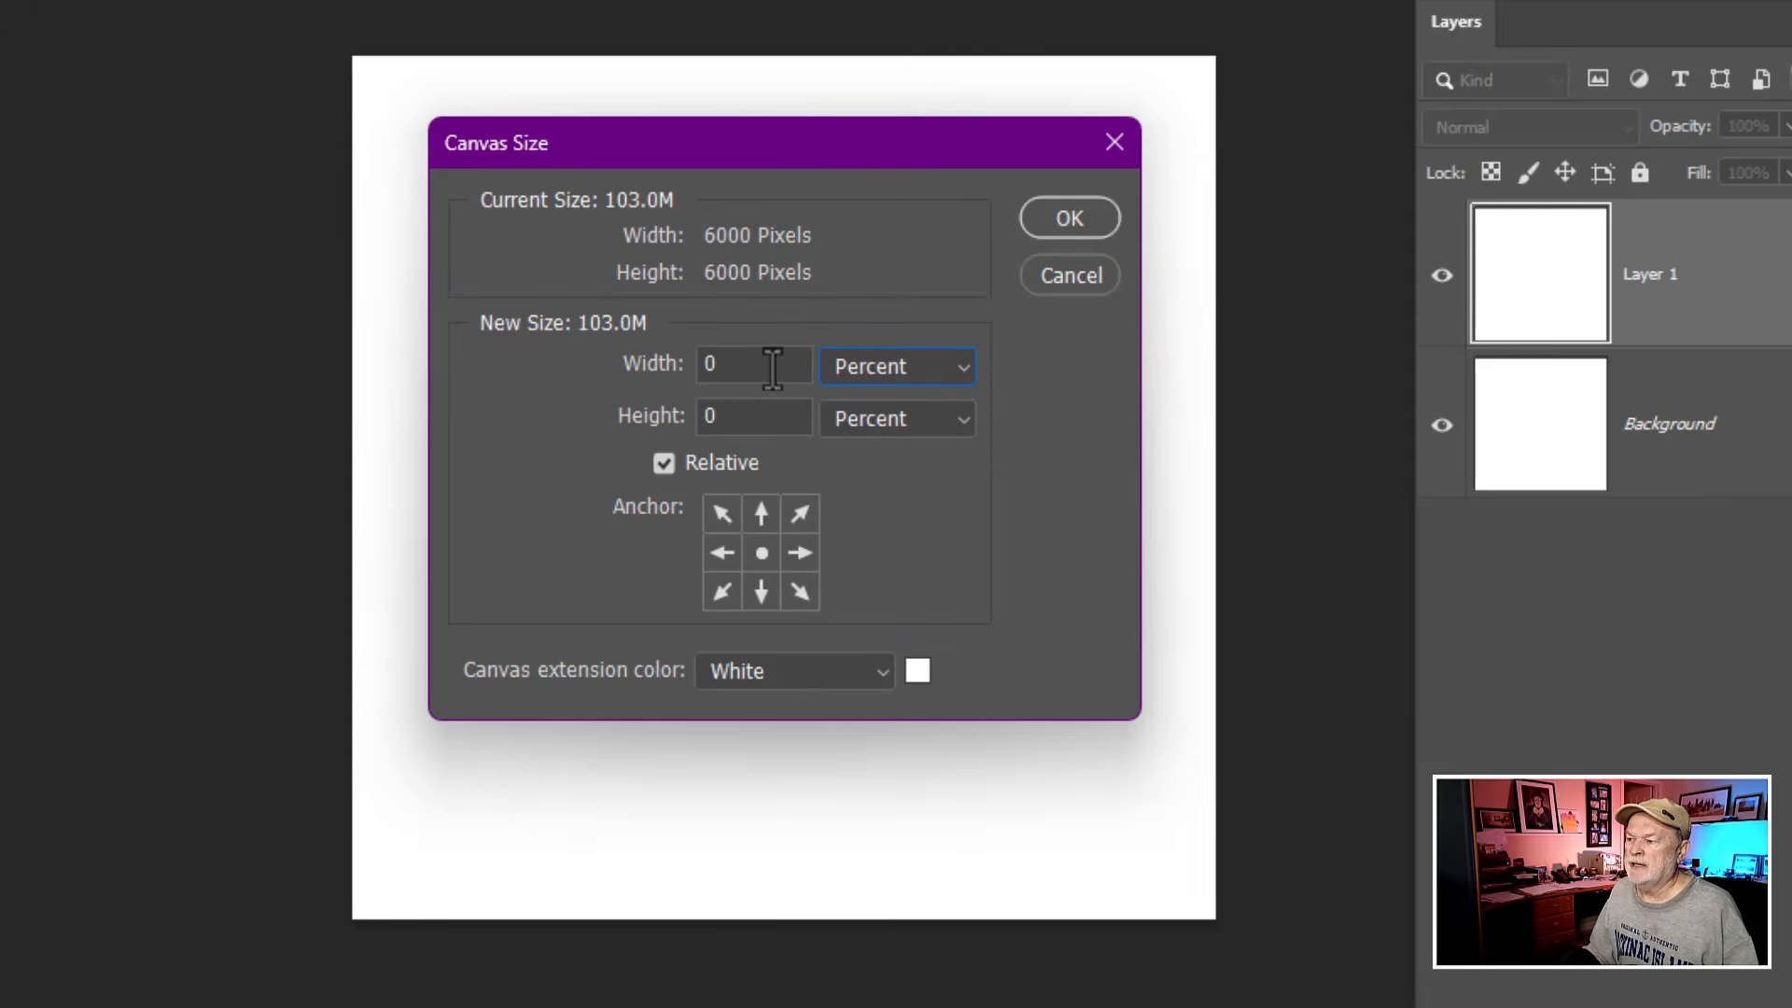
{"action": "left_click", "coordinate": [650, 373]}
{"action": "type", "text": "50"}
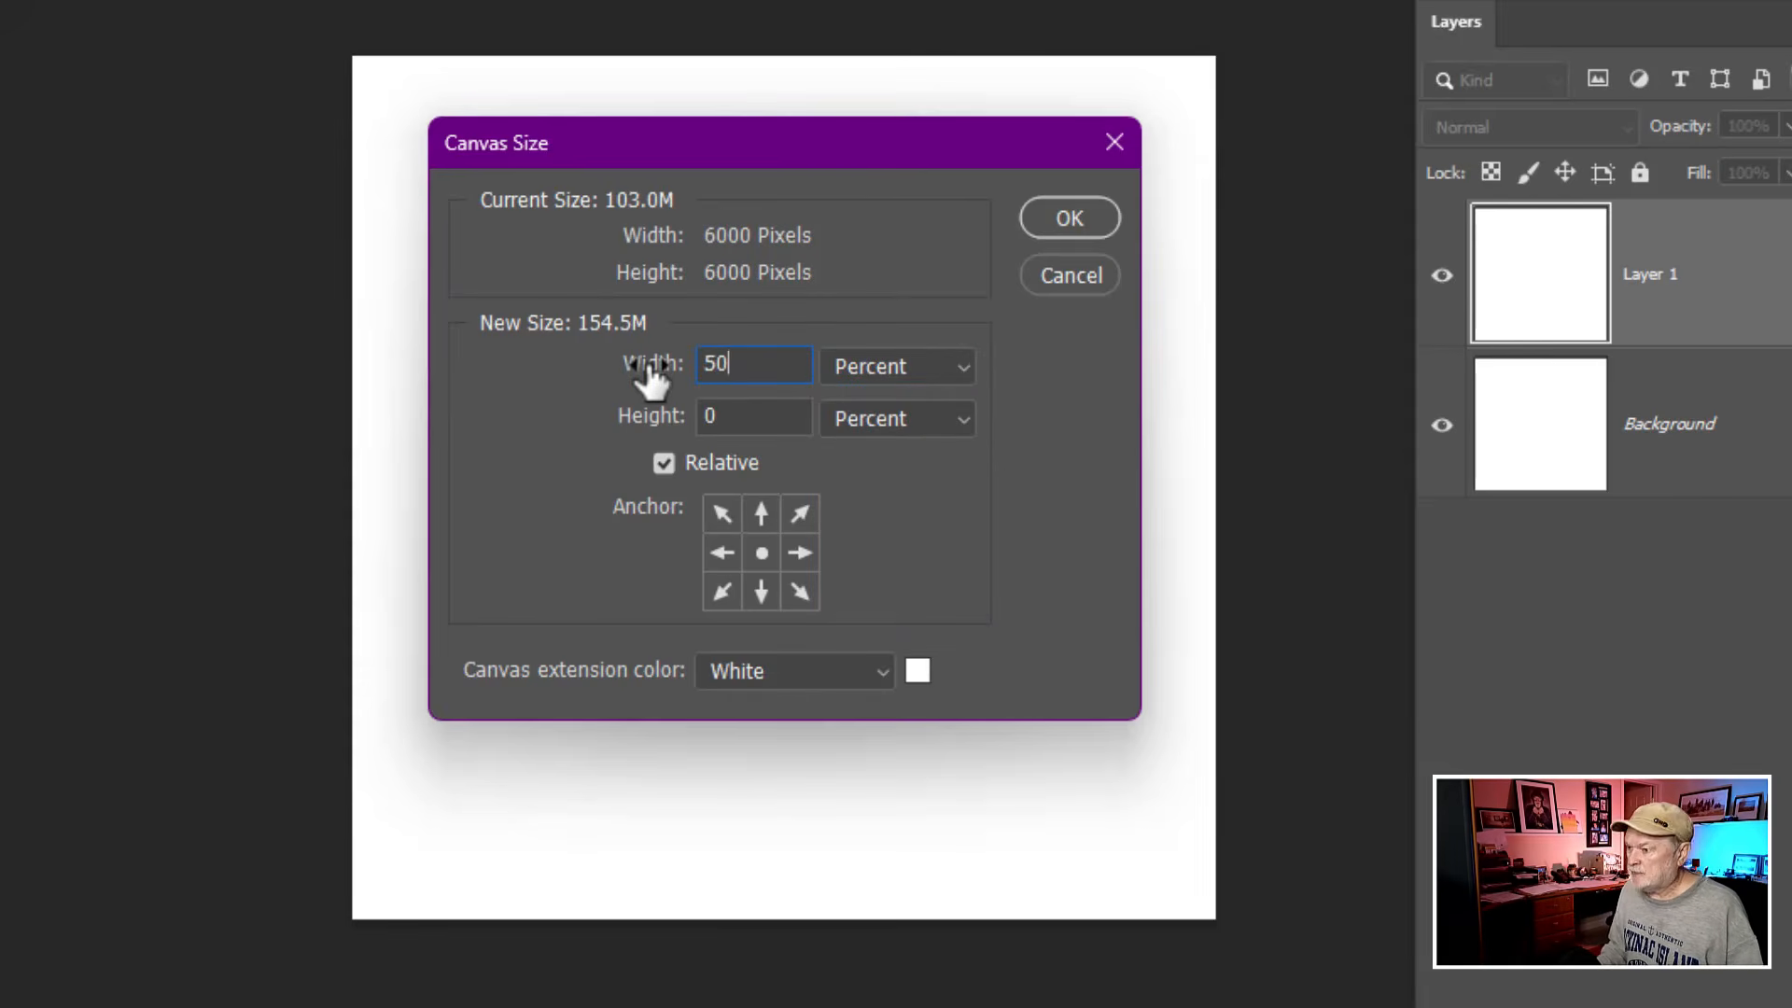
{"action": "key", "text": "Tab"}
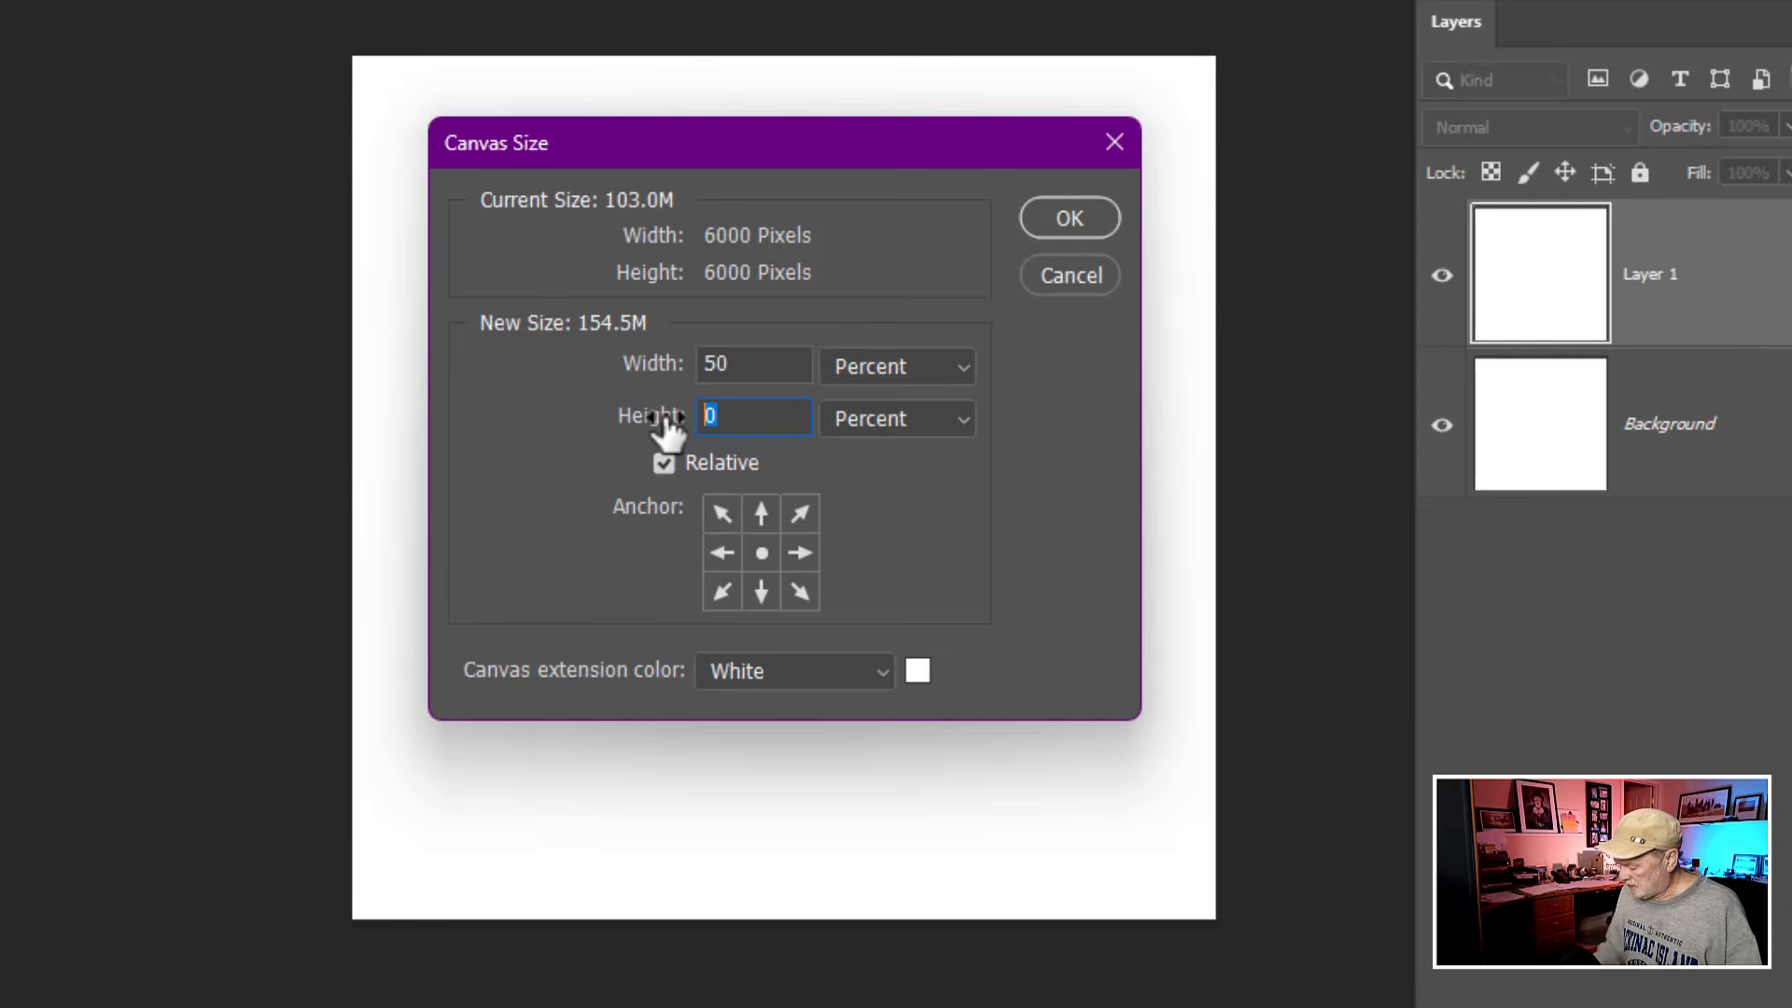
{"action": "type", "text": "50"}
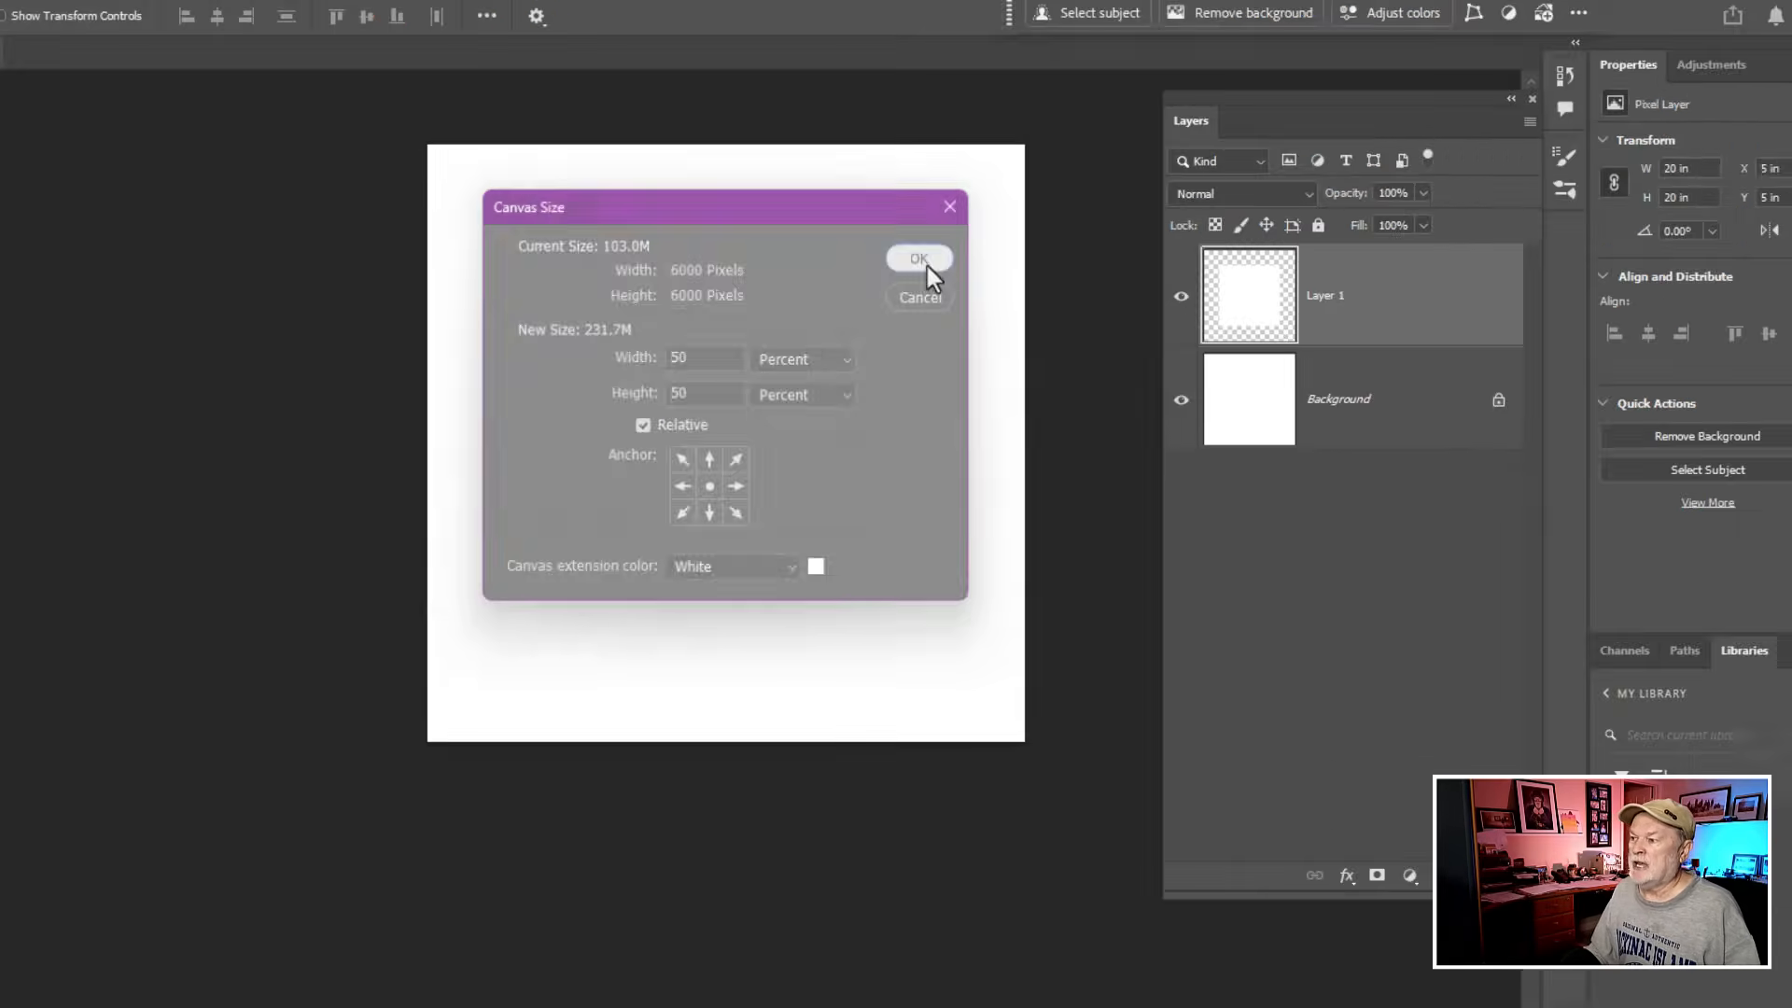
{"action": "left_click", "coordinate": [1062, 229]}
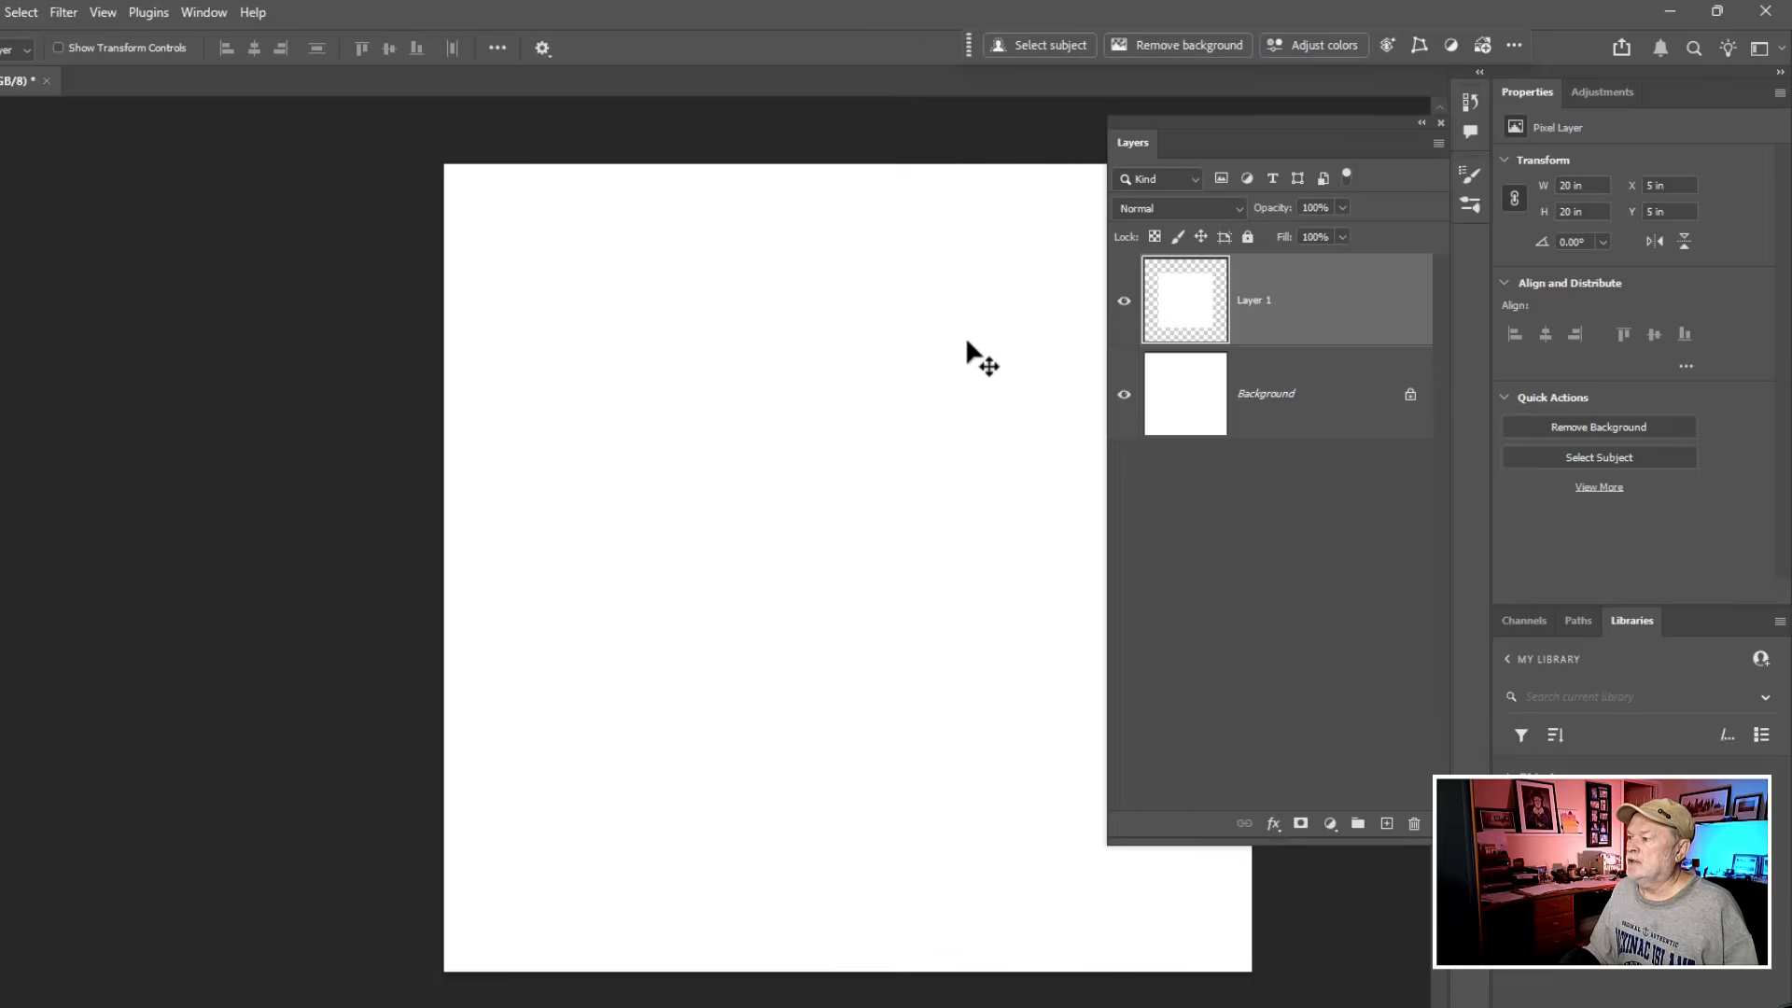
- Hide the Background layer and make Layer 1 the active layer
{"action": "left_click_drag", "start_coordinate": [968, 352], "coordinate": [768, 317]}
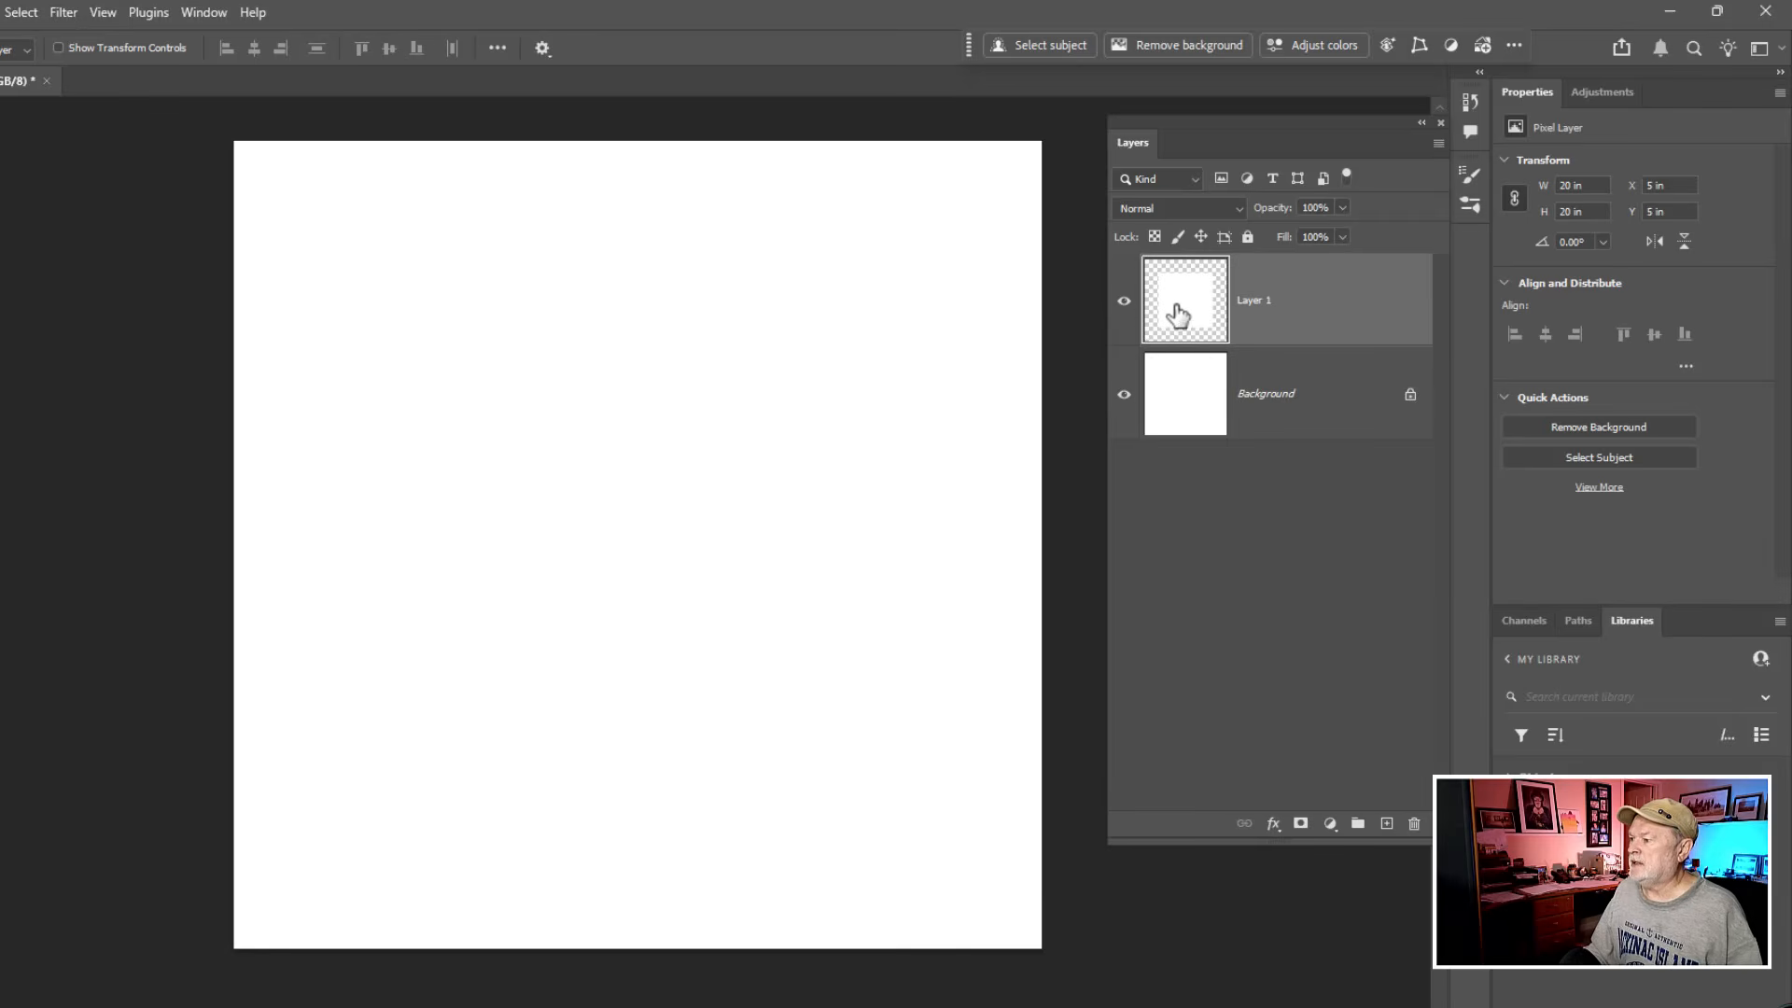
{"action": "left_click", "coordinate": [1123, 394]}
{"action": "left_click", "coordinate": [1166, 406]}
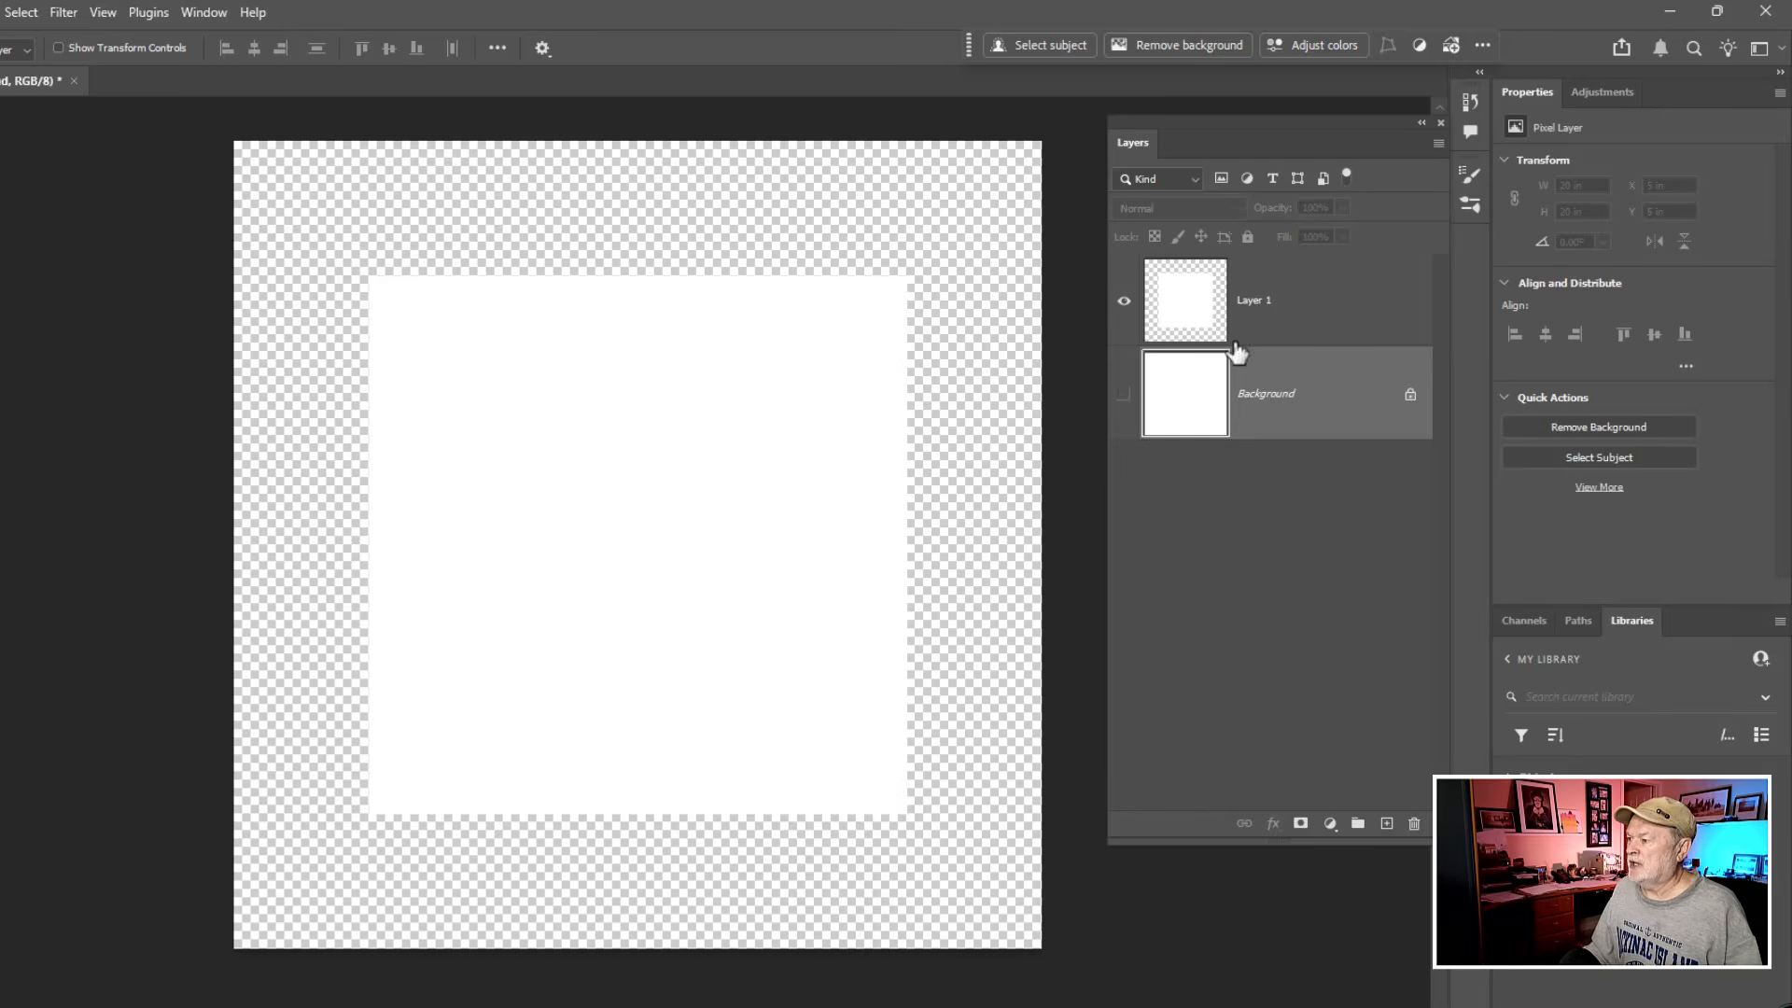
{"action": "left_click", "coordinate": [1192, 308]}
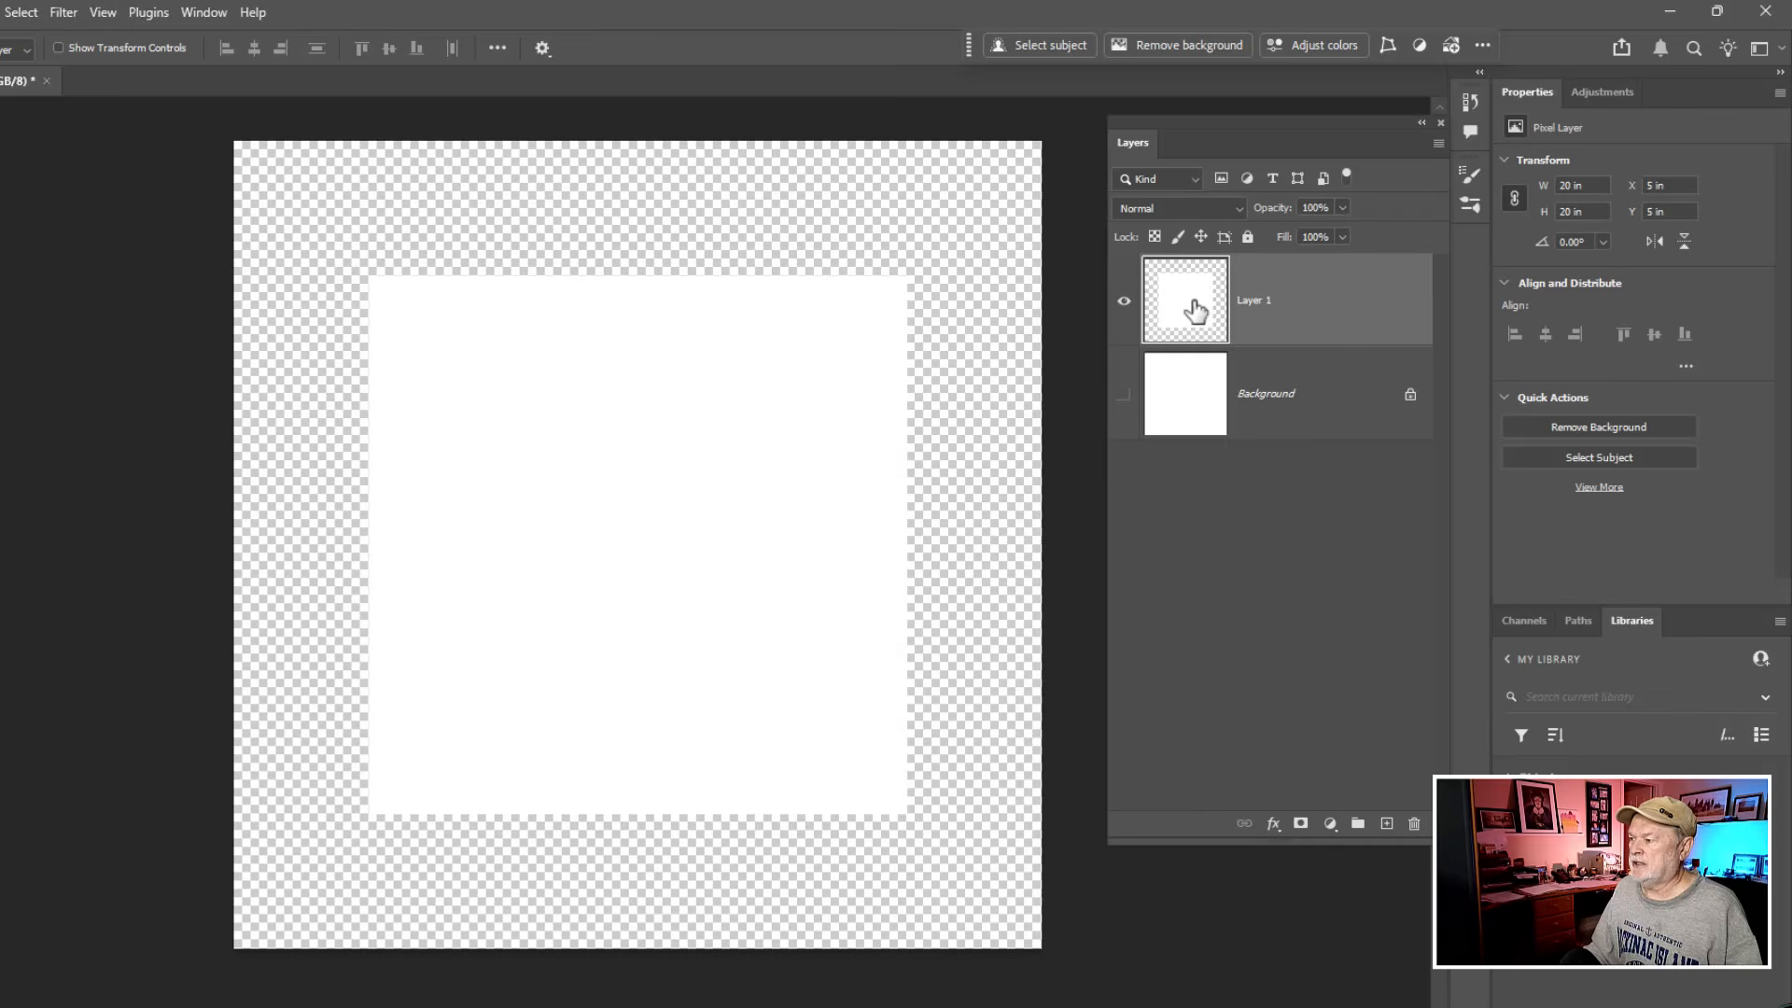
- Convert Layer 1 to a smart object
{"action": "left_click", "coordinate": [1332, 299]}
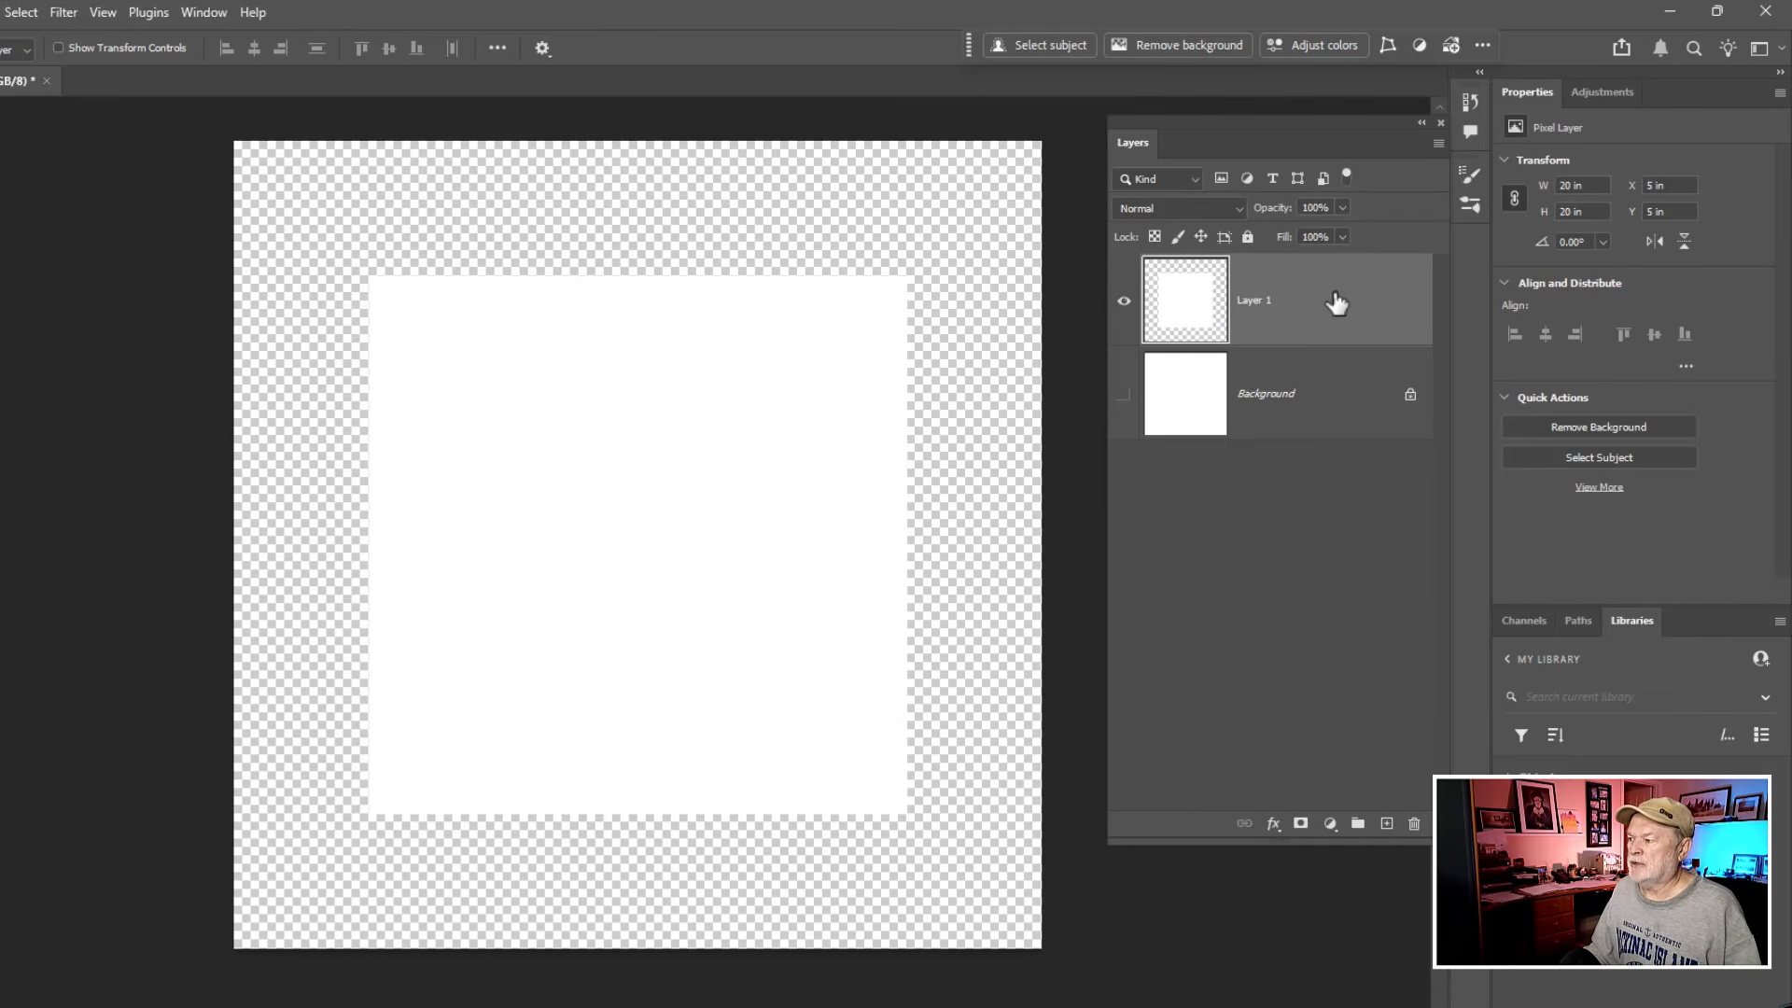
{"action": "right_click", "coordinate": [1336, 302]}
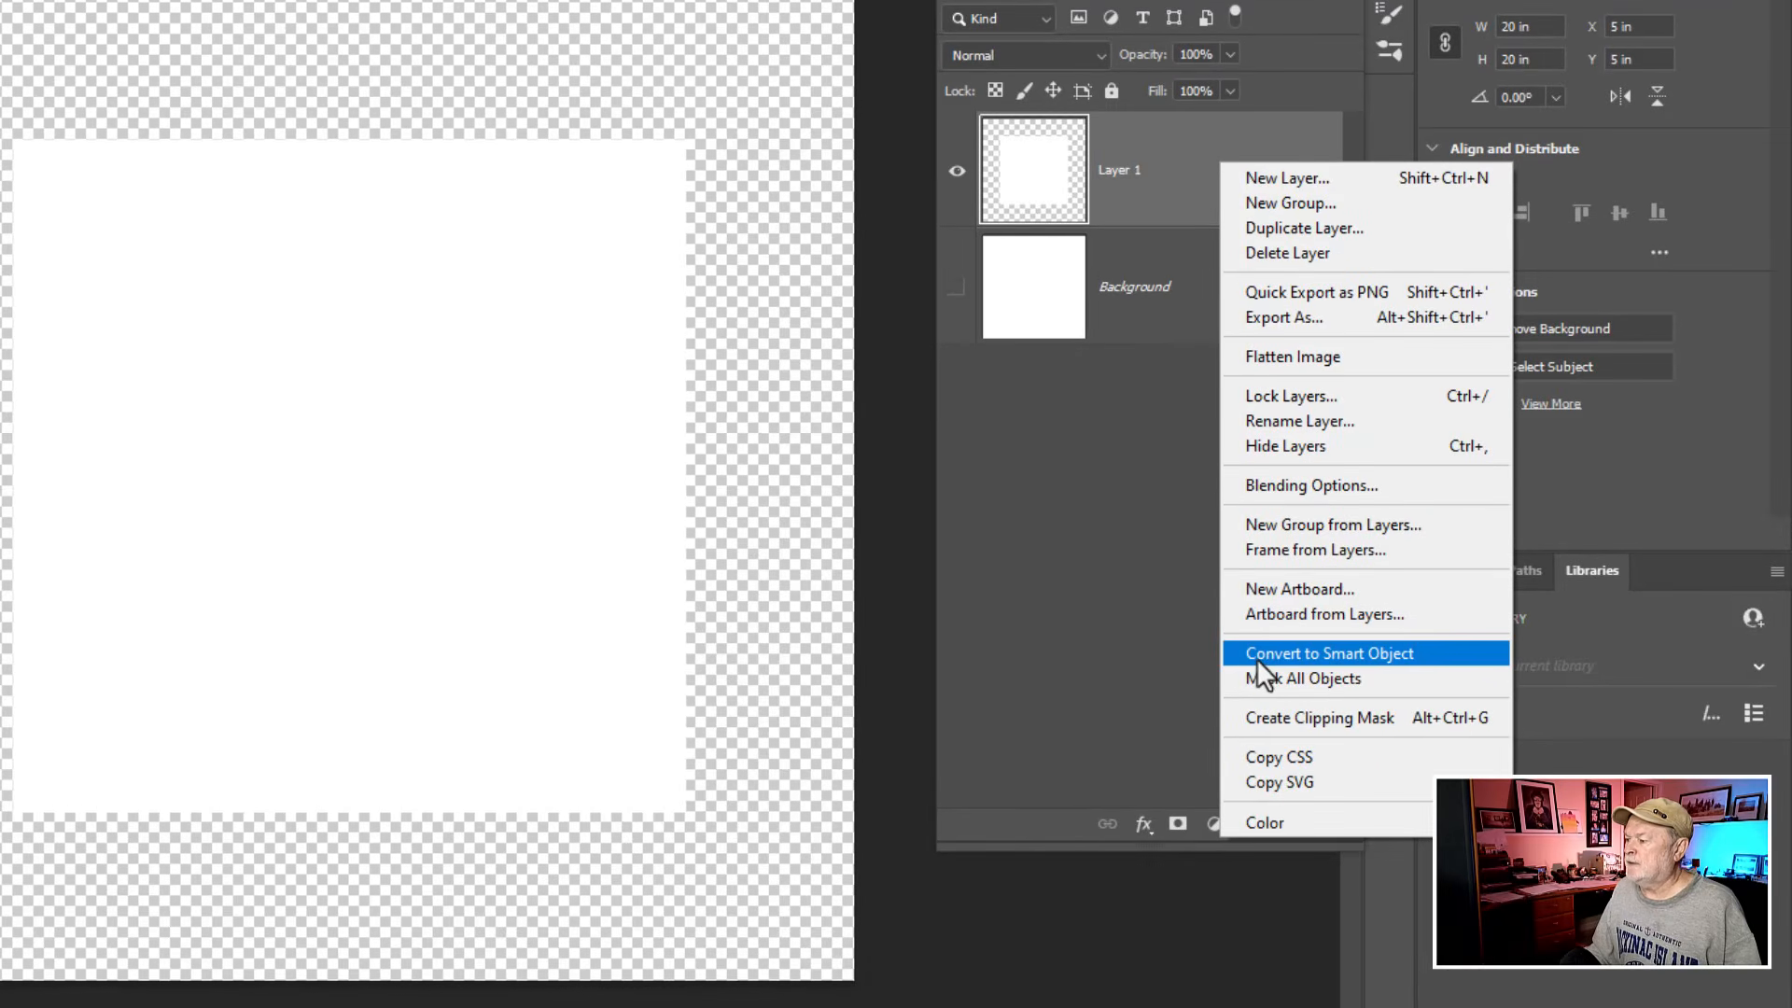
{"action": "left_click", "coordinate": [1256, 654]}
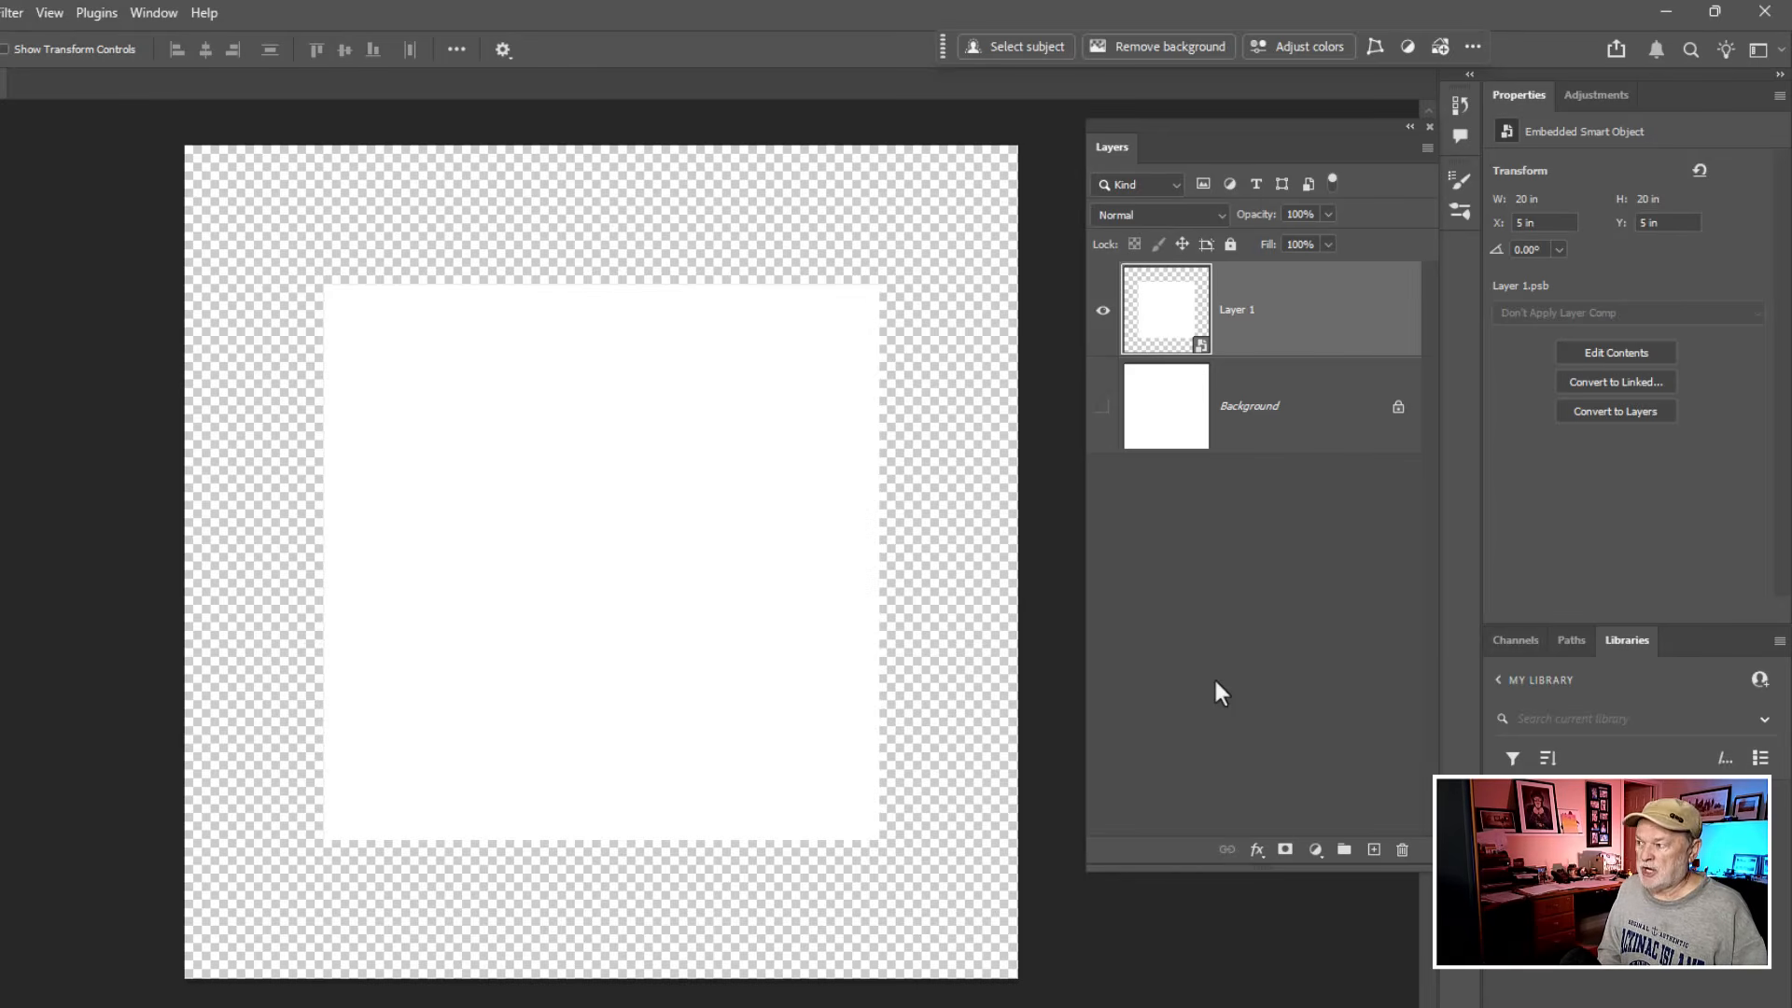
- Duplicate the Layer 1 smart object four times so that five linked instances are stacked above the Background
{"action": "key", "text": "ctrl+j"}
{"action": "key", "text": "ctrl+j"}
{"action": "key", "text": "ctrl+j"}
{"action": "key", "text": "ctrl+j"}
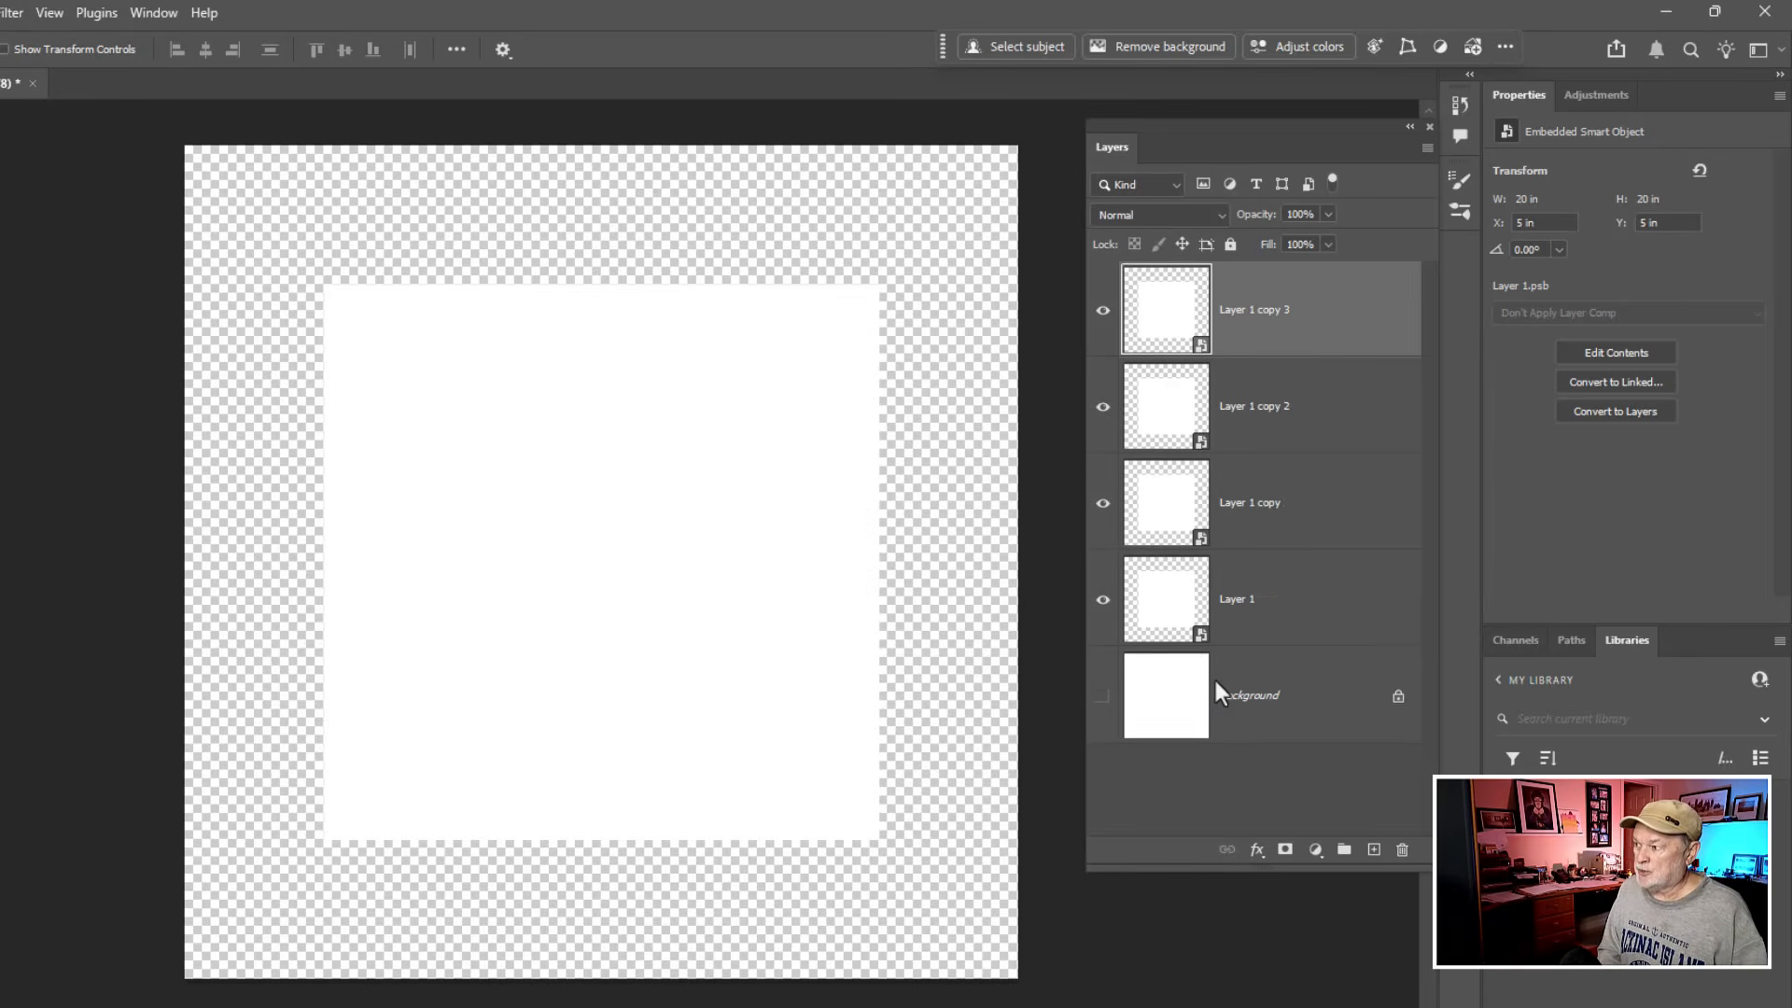
{"action": "left_click", "coordinate": [1215, 681]}
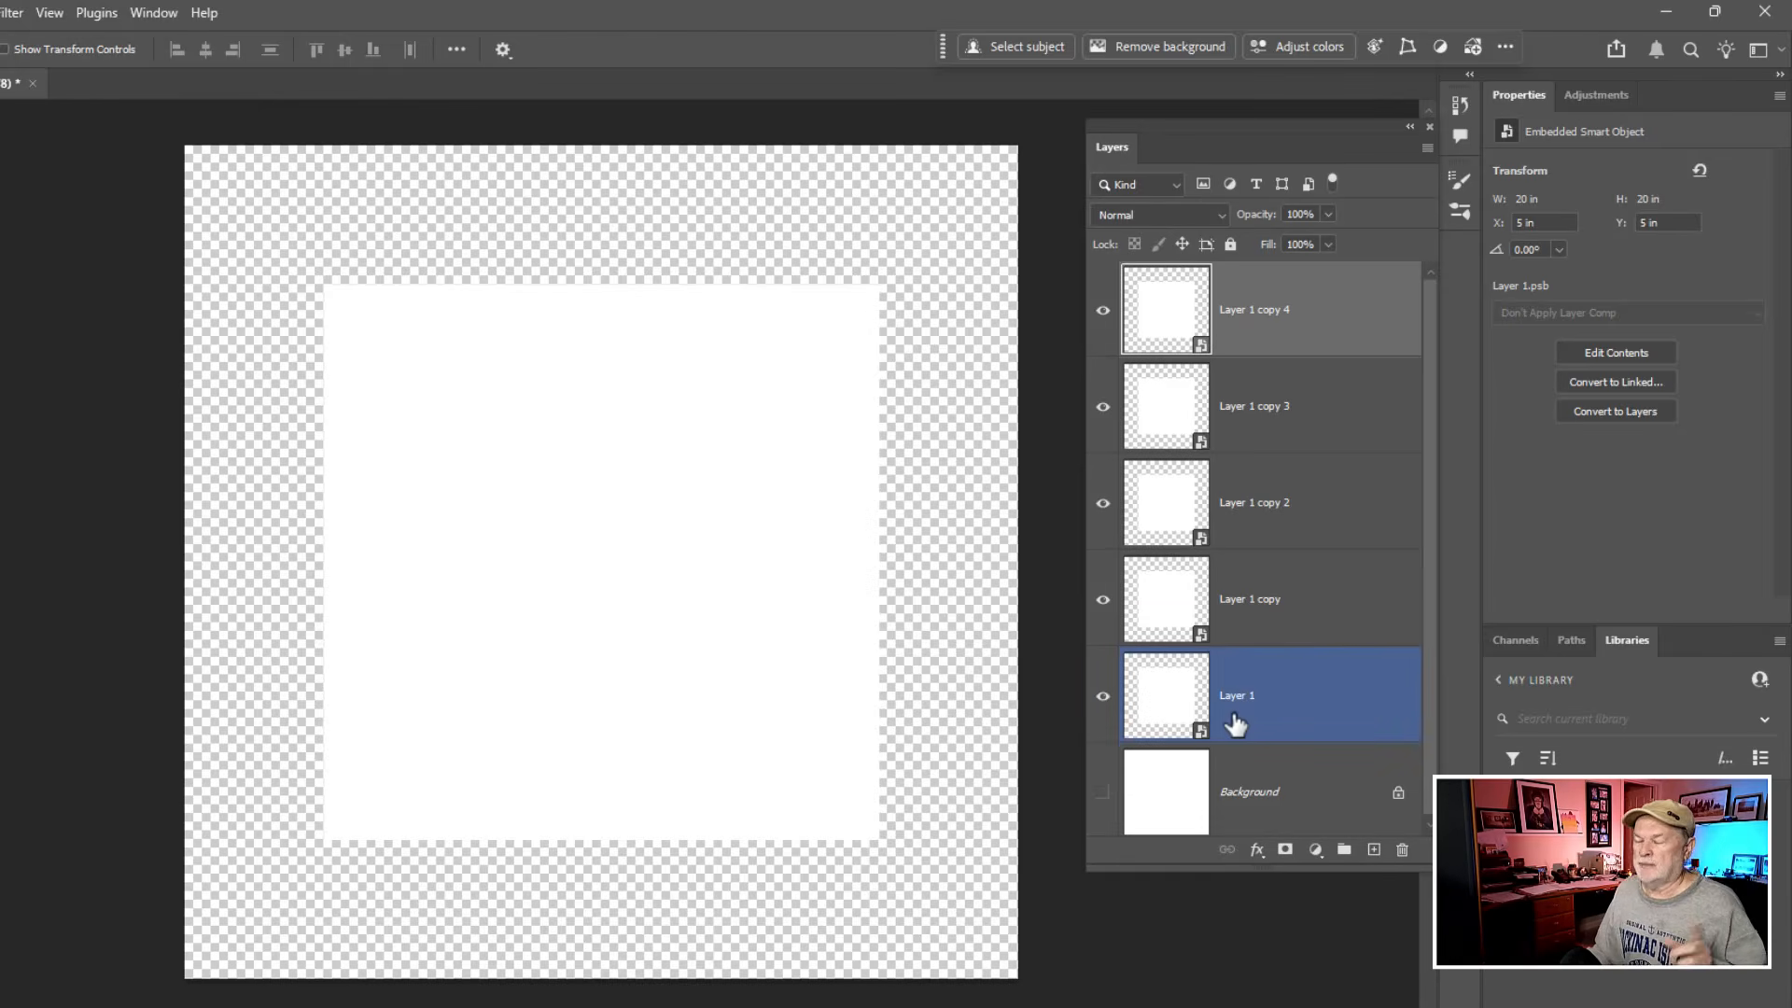
- Place R.jpg as an embedded image inside the Layer 1 smart object, then save and close its contents
{"action": "left_click", "coordinate": [1169, 706]}
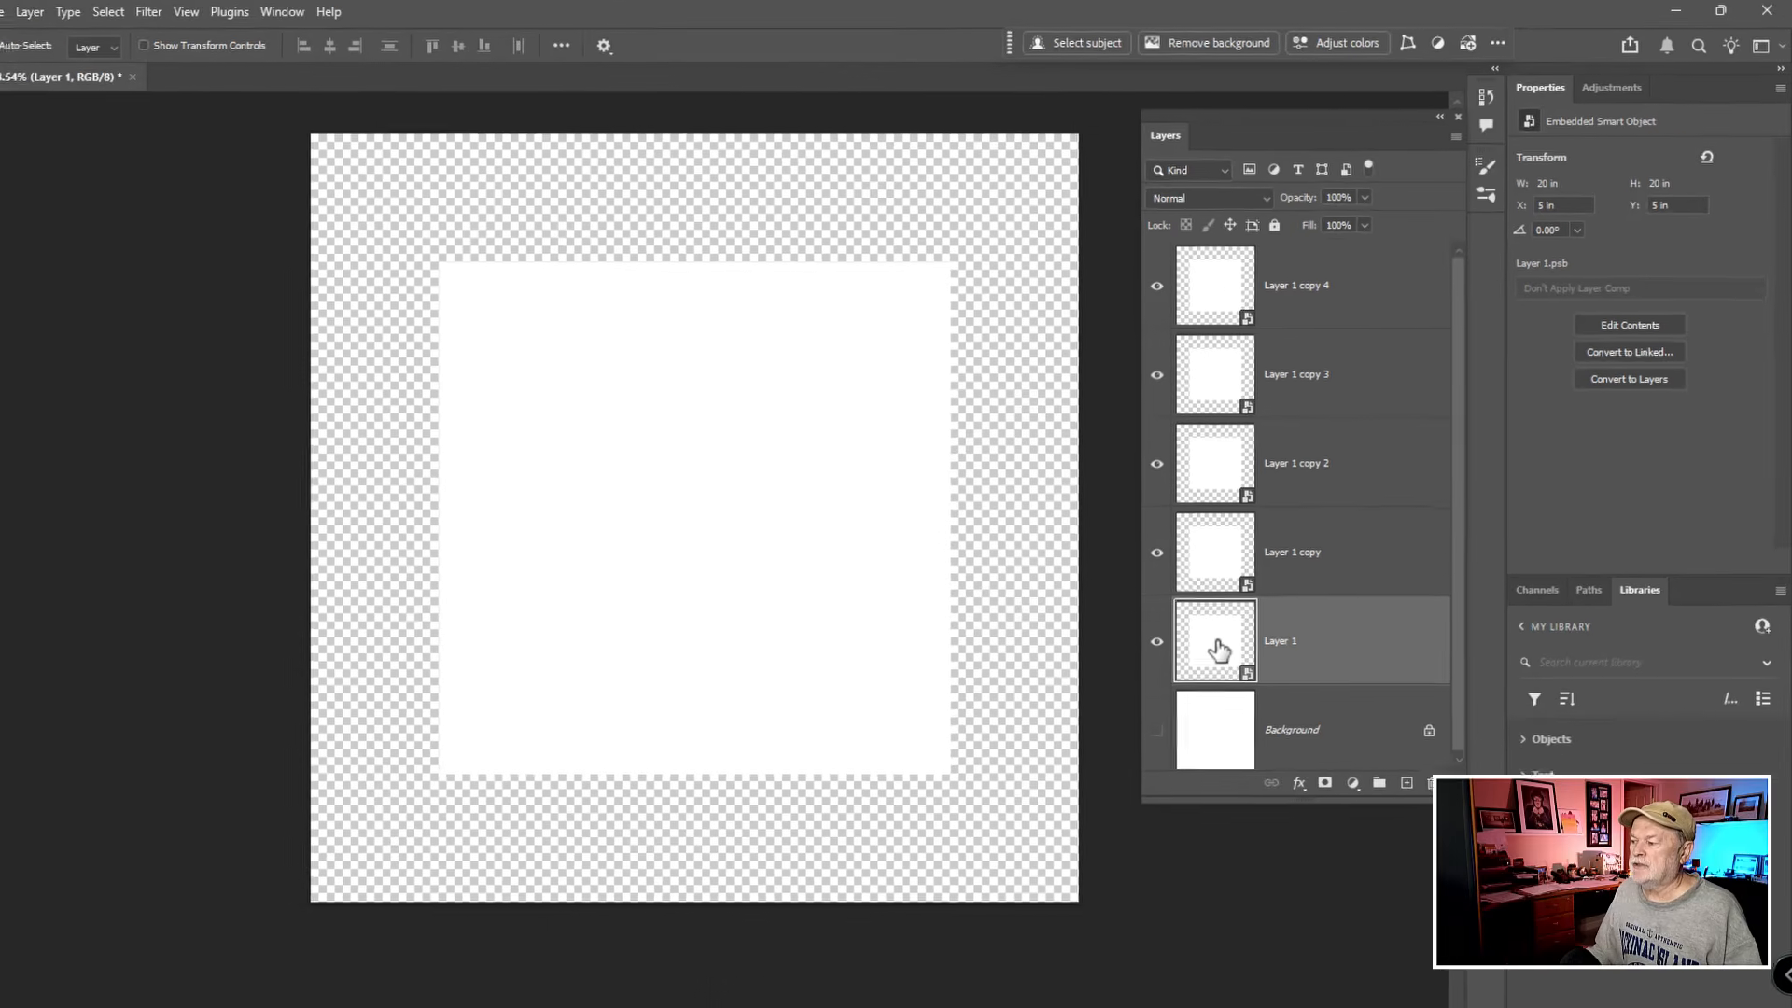
{"action": "double_click", "coordinate": [1169, 707]}
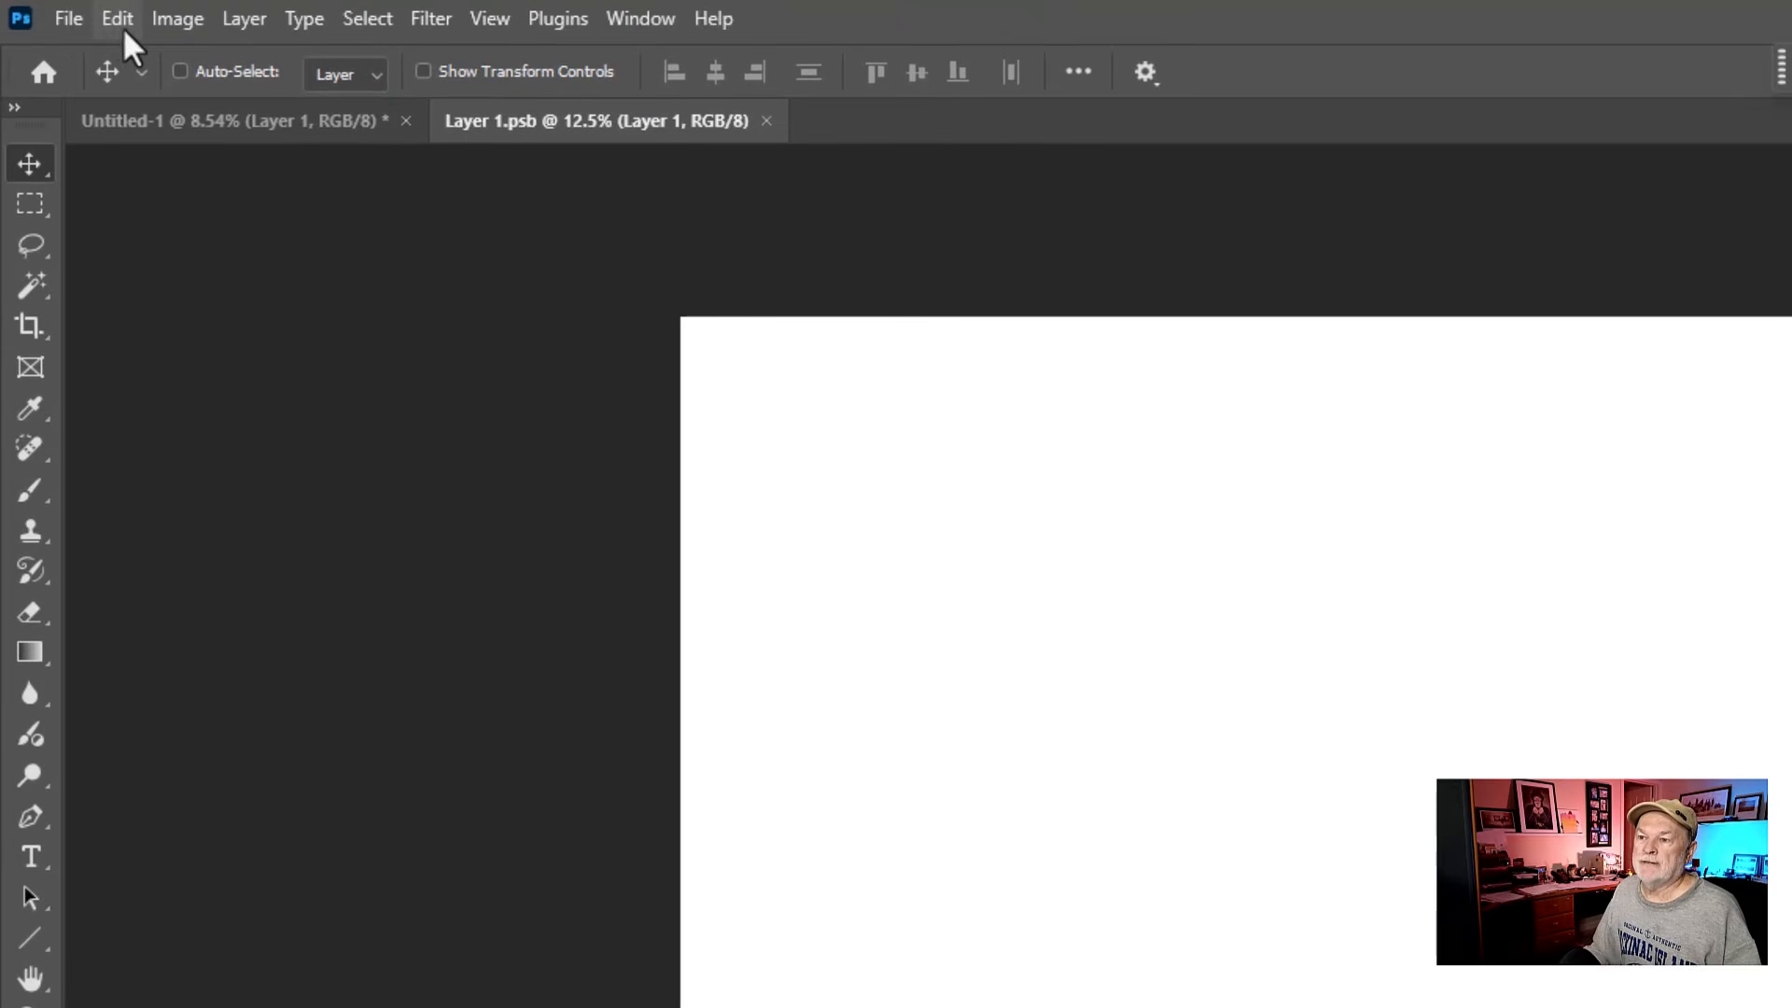
{"action": "left_click", "coordinate": [65, 18]}
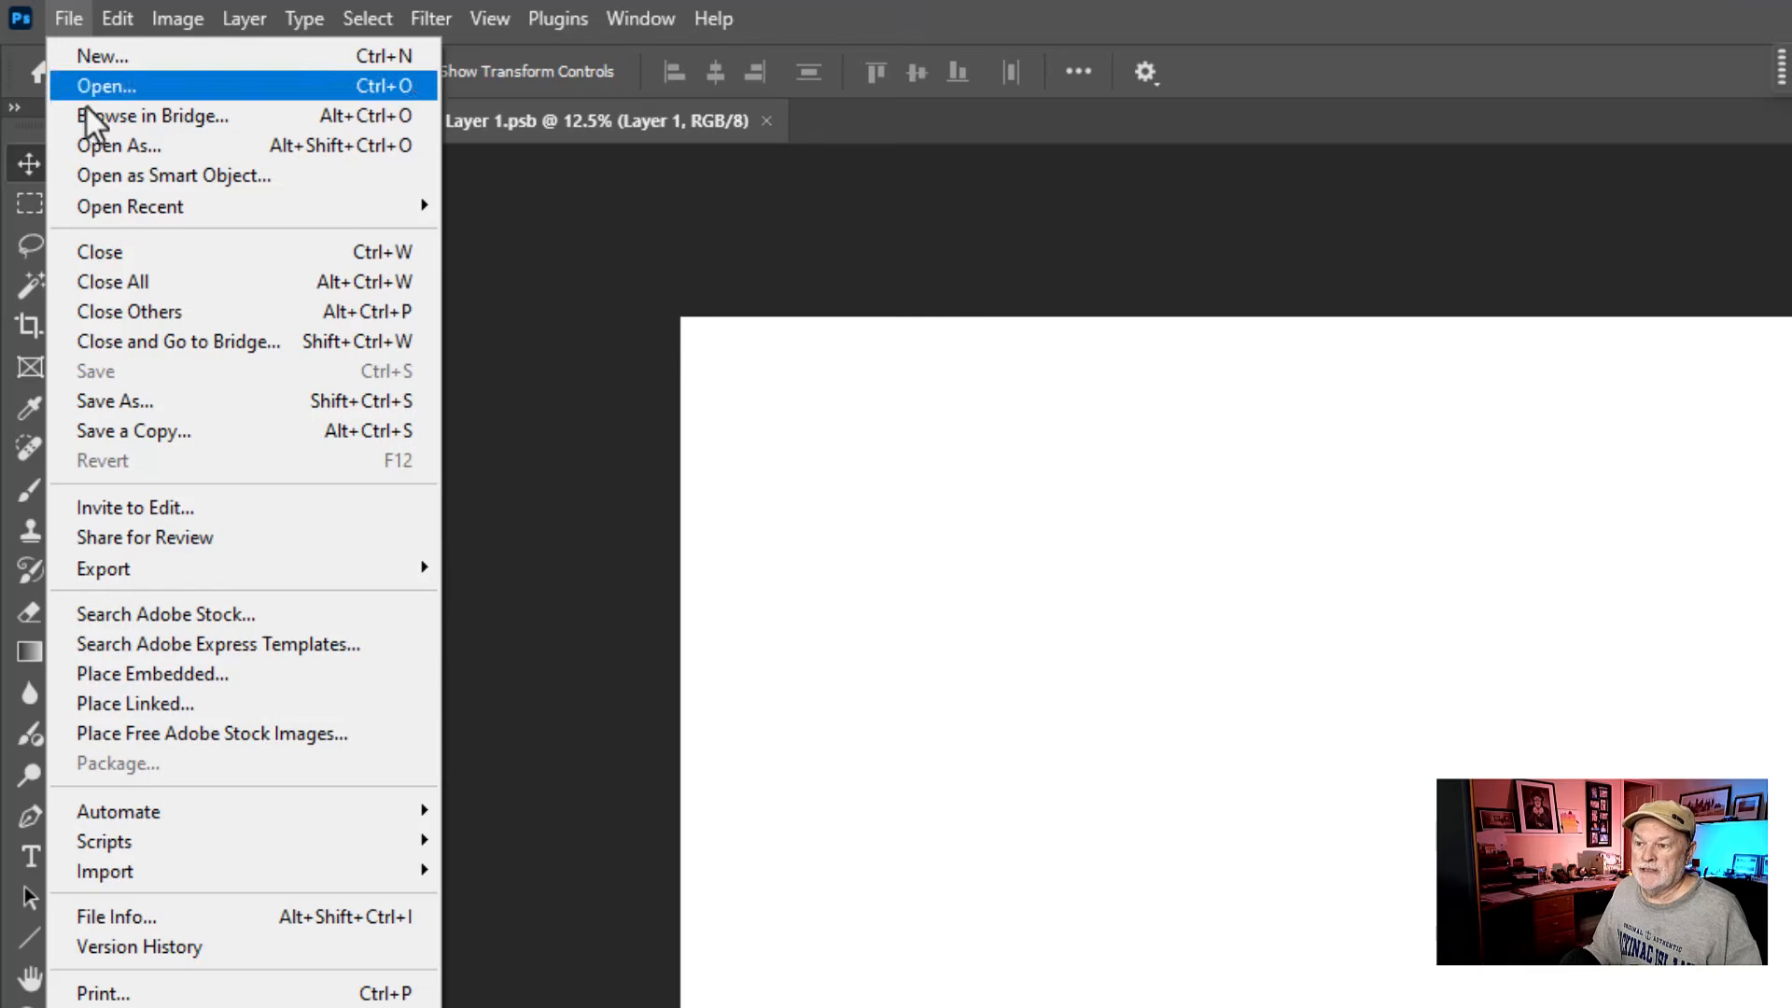
{"action": "left_click", "coordinate": [152, 677]}
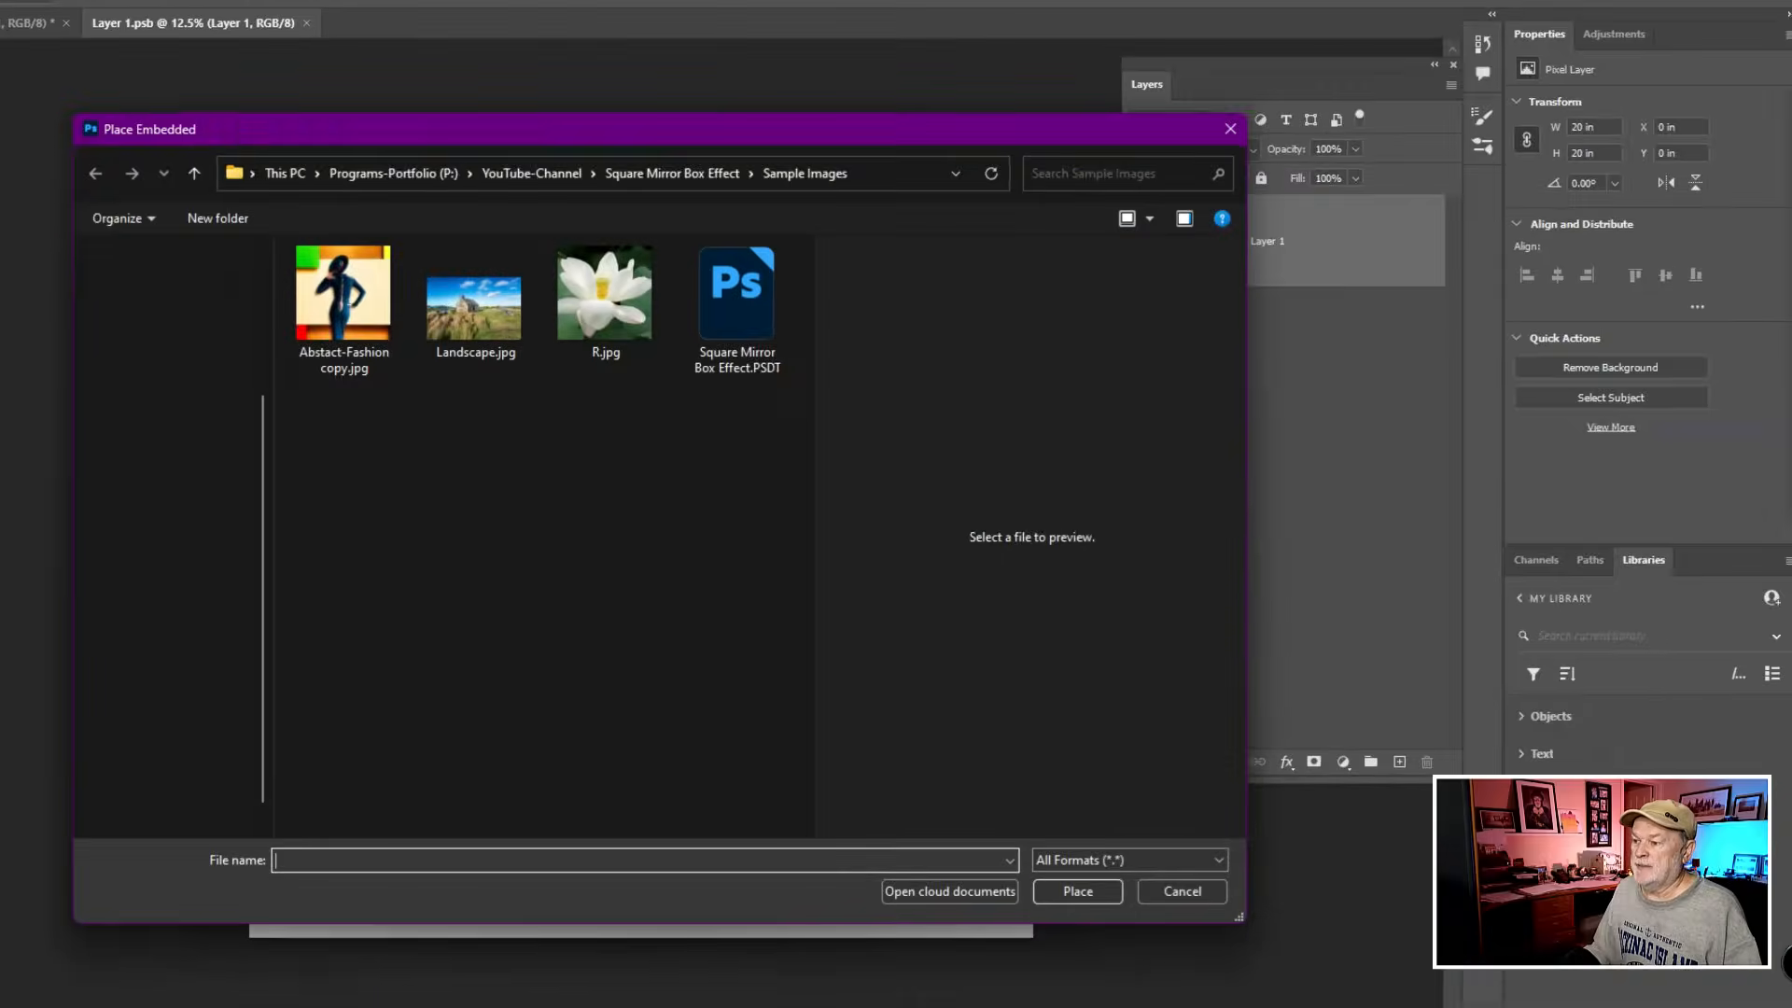
{"action": "left_click", "coordinate": [600, 314]}
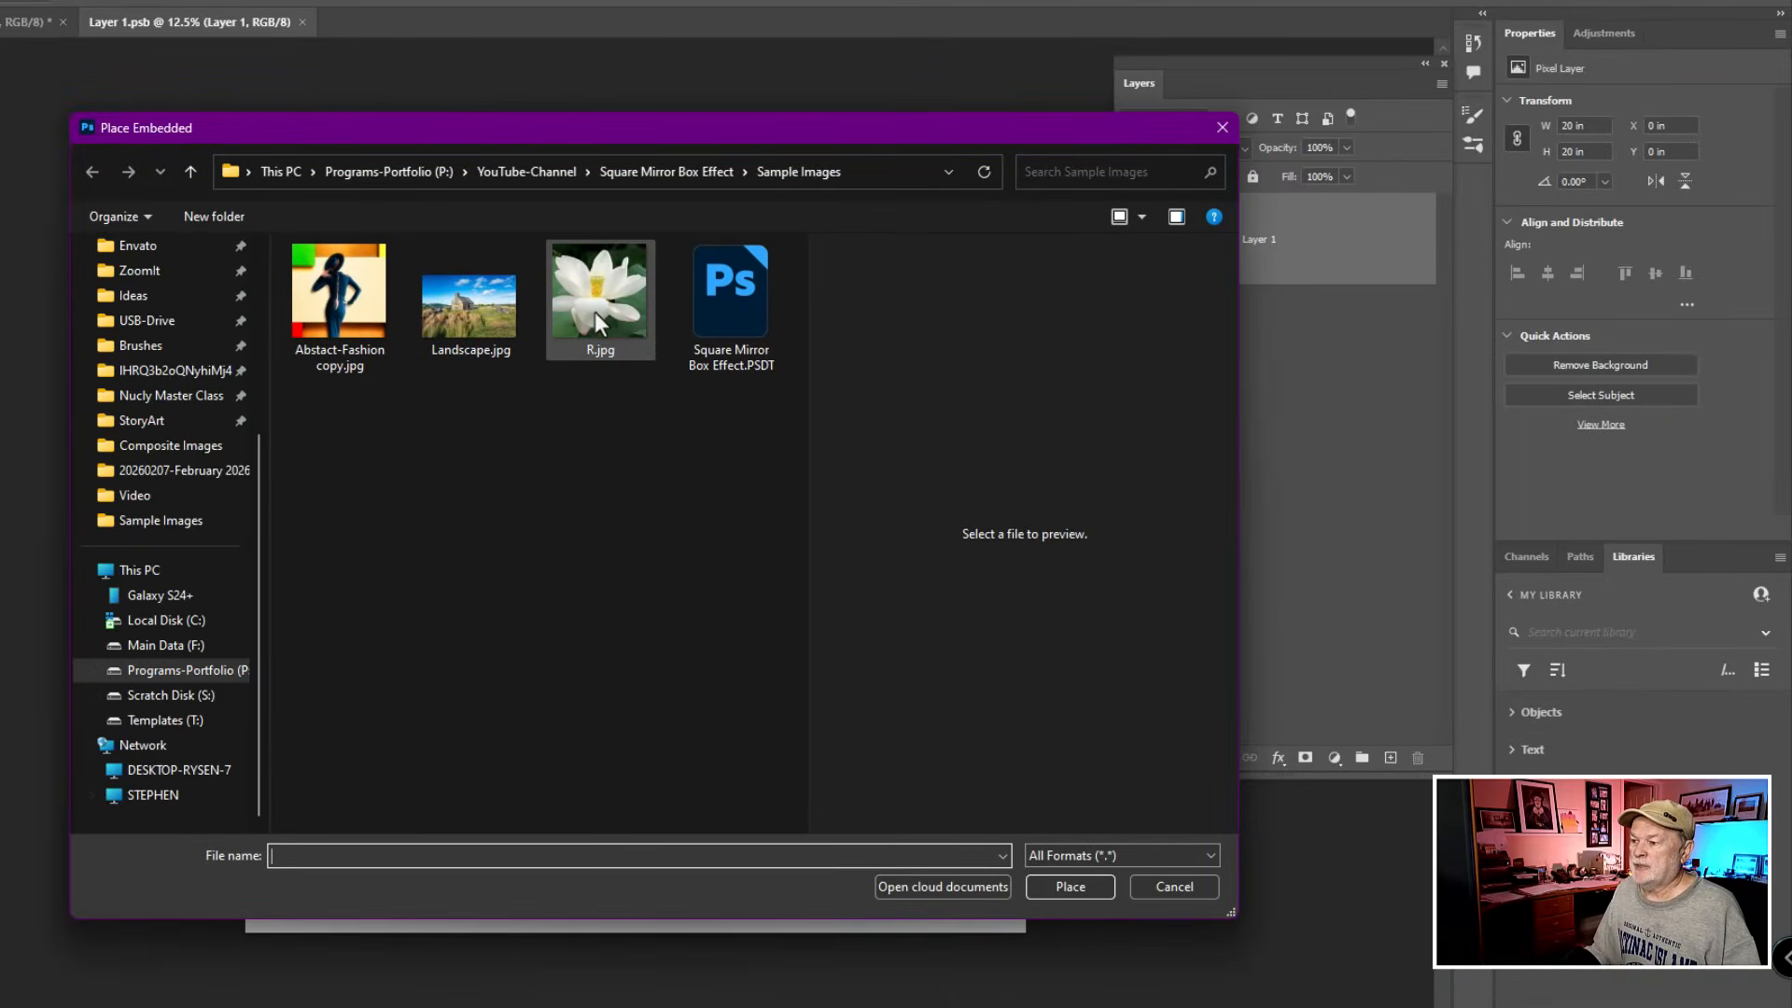
{"action": "left_click", "coordinate": [1070, 887]}
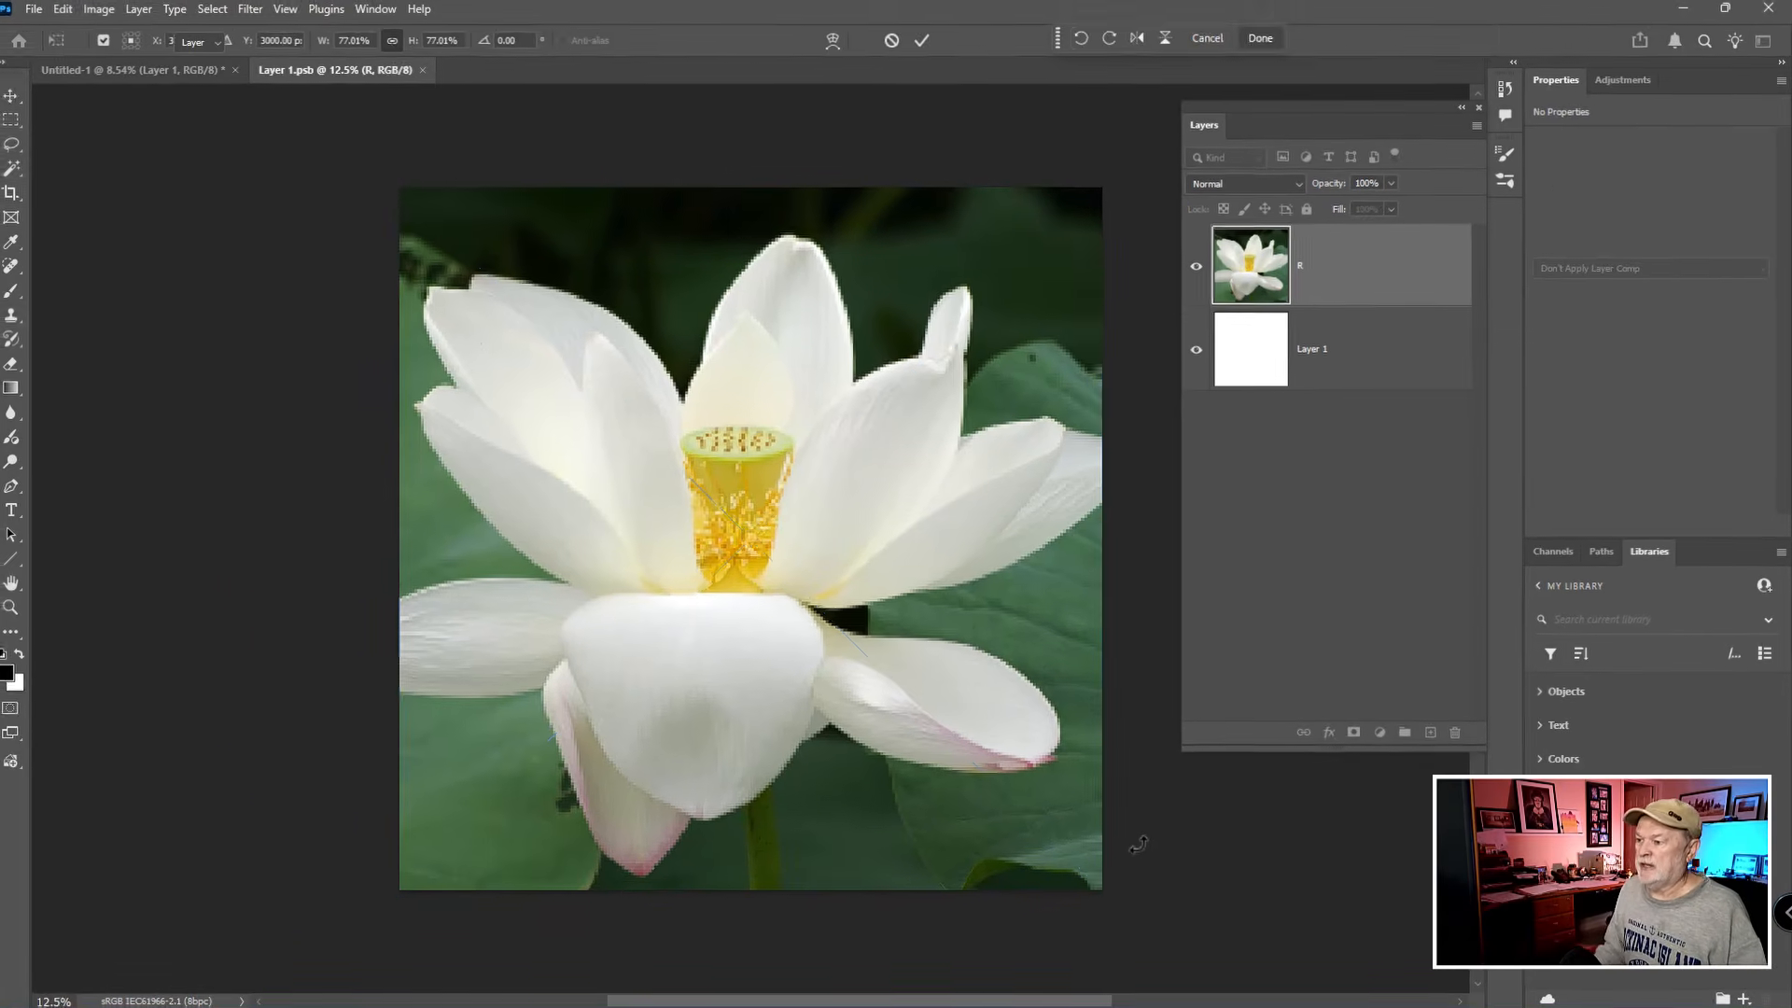
{"action": "key", "text": "Return"}
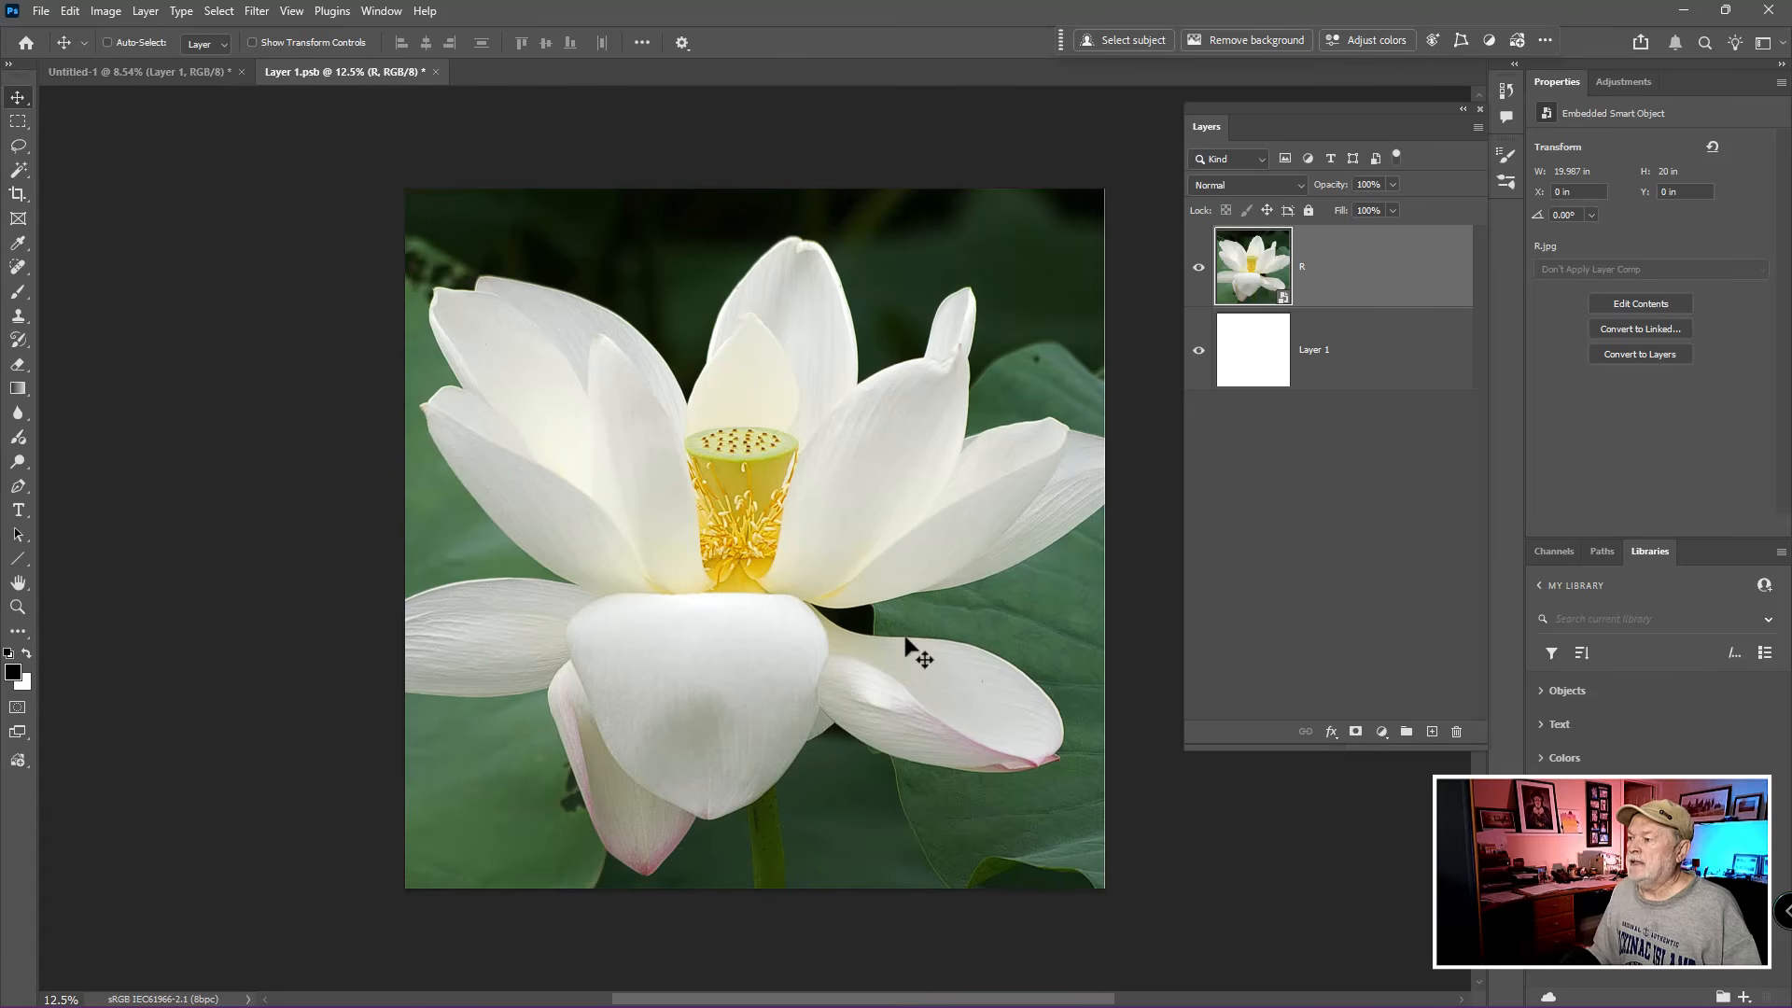
{"action": "left_click", "coordinate": [435, 71]}
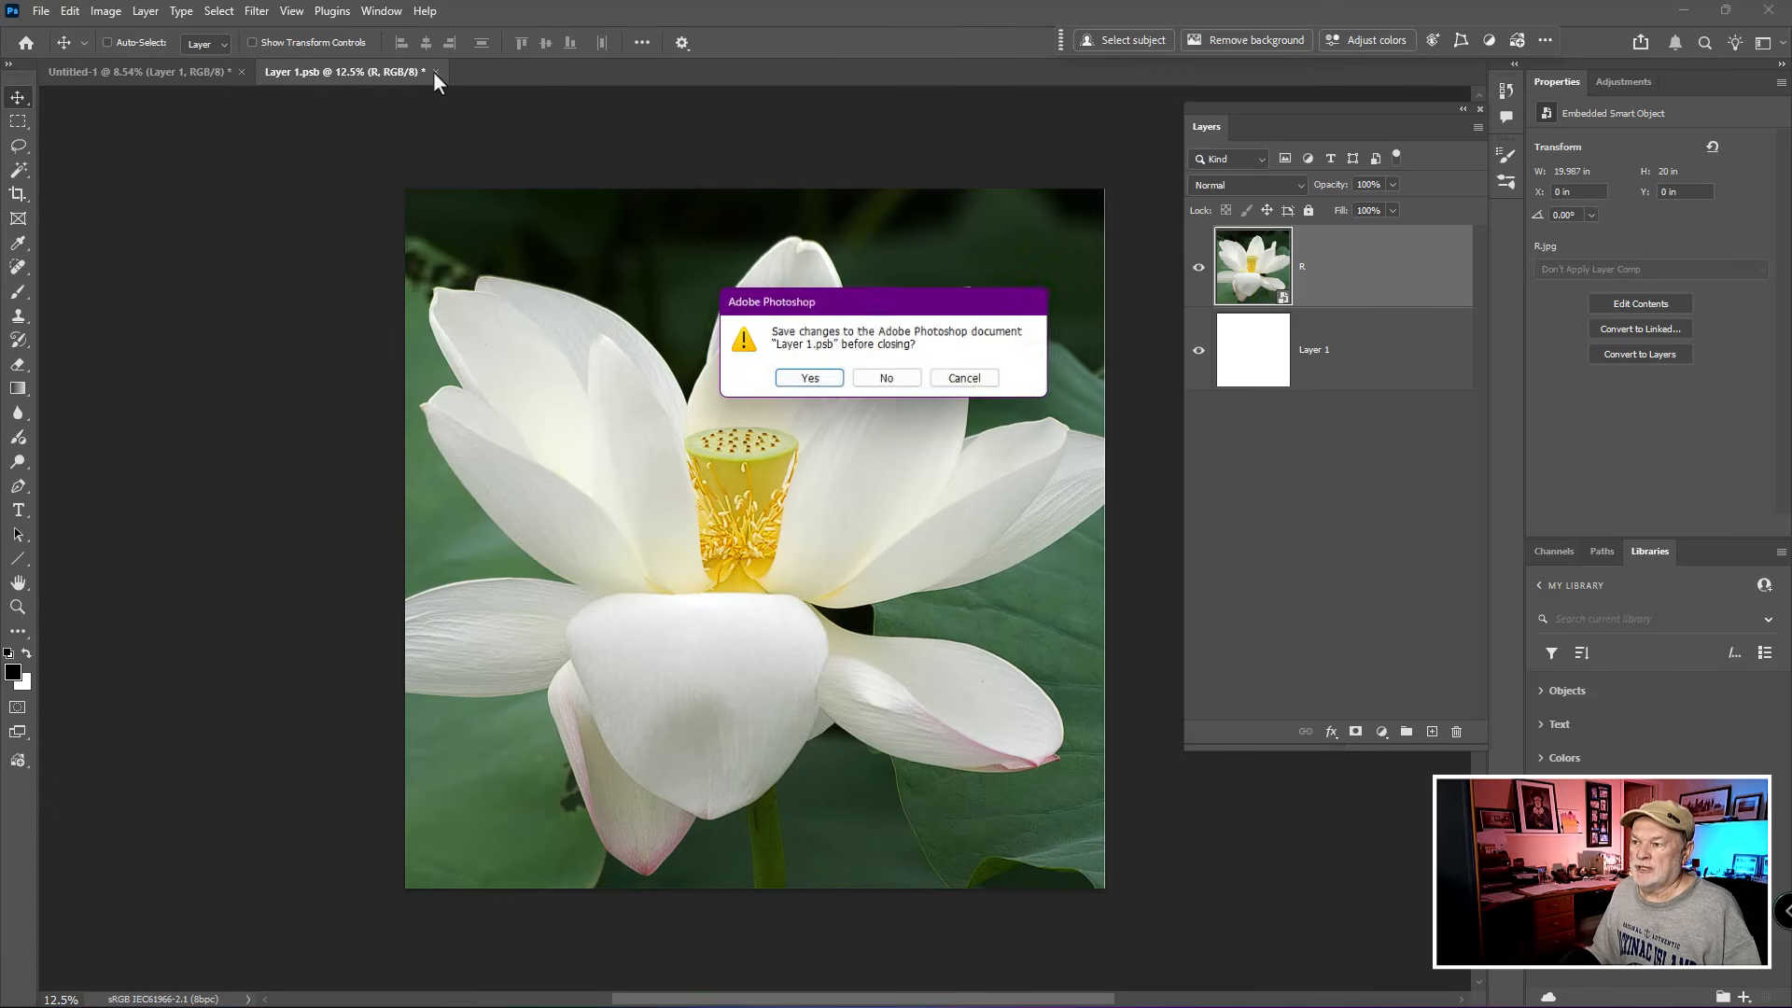
{"action": "left_click", "coordinate": [794, 382]}
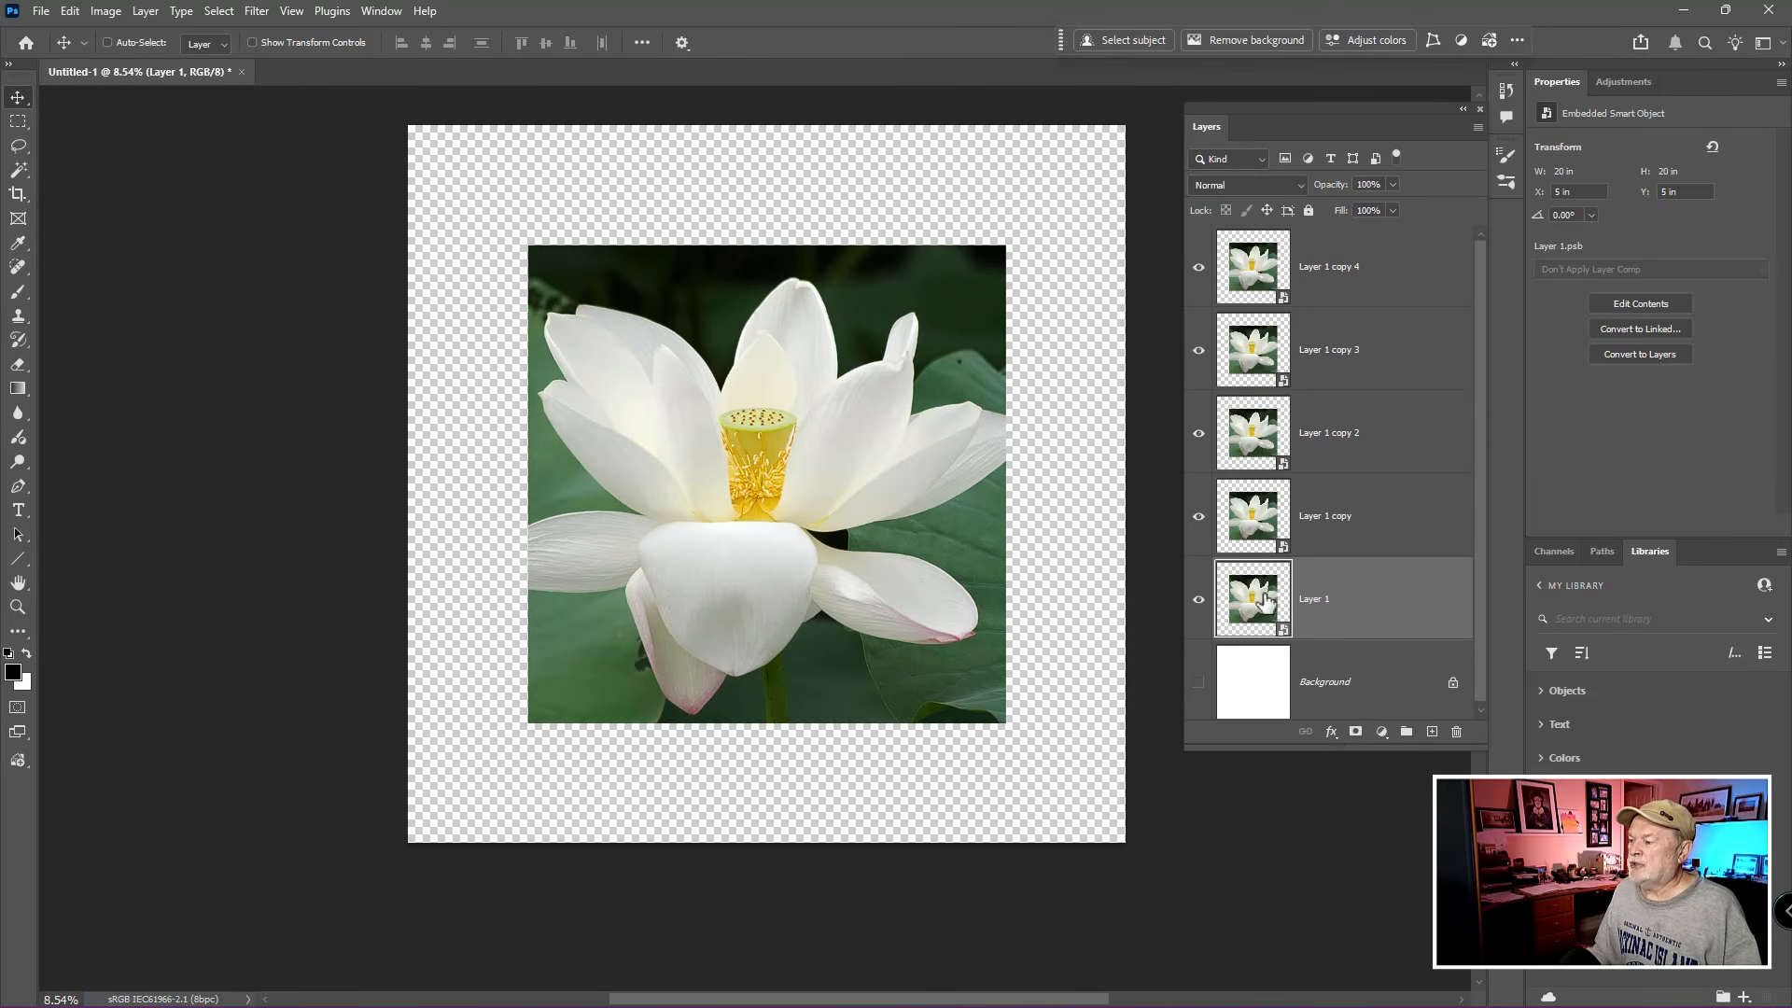
- Create an independent copy of Layer 1 with New Smart Object via Copy
{"action": "left_click", "coordinate": [1251, 349]}
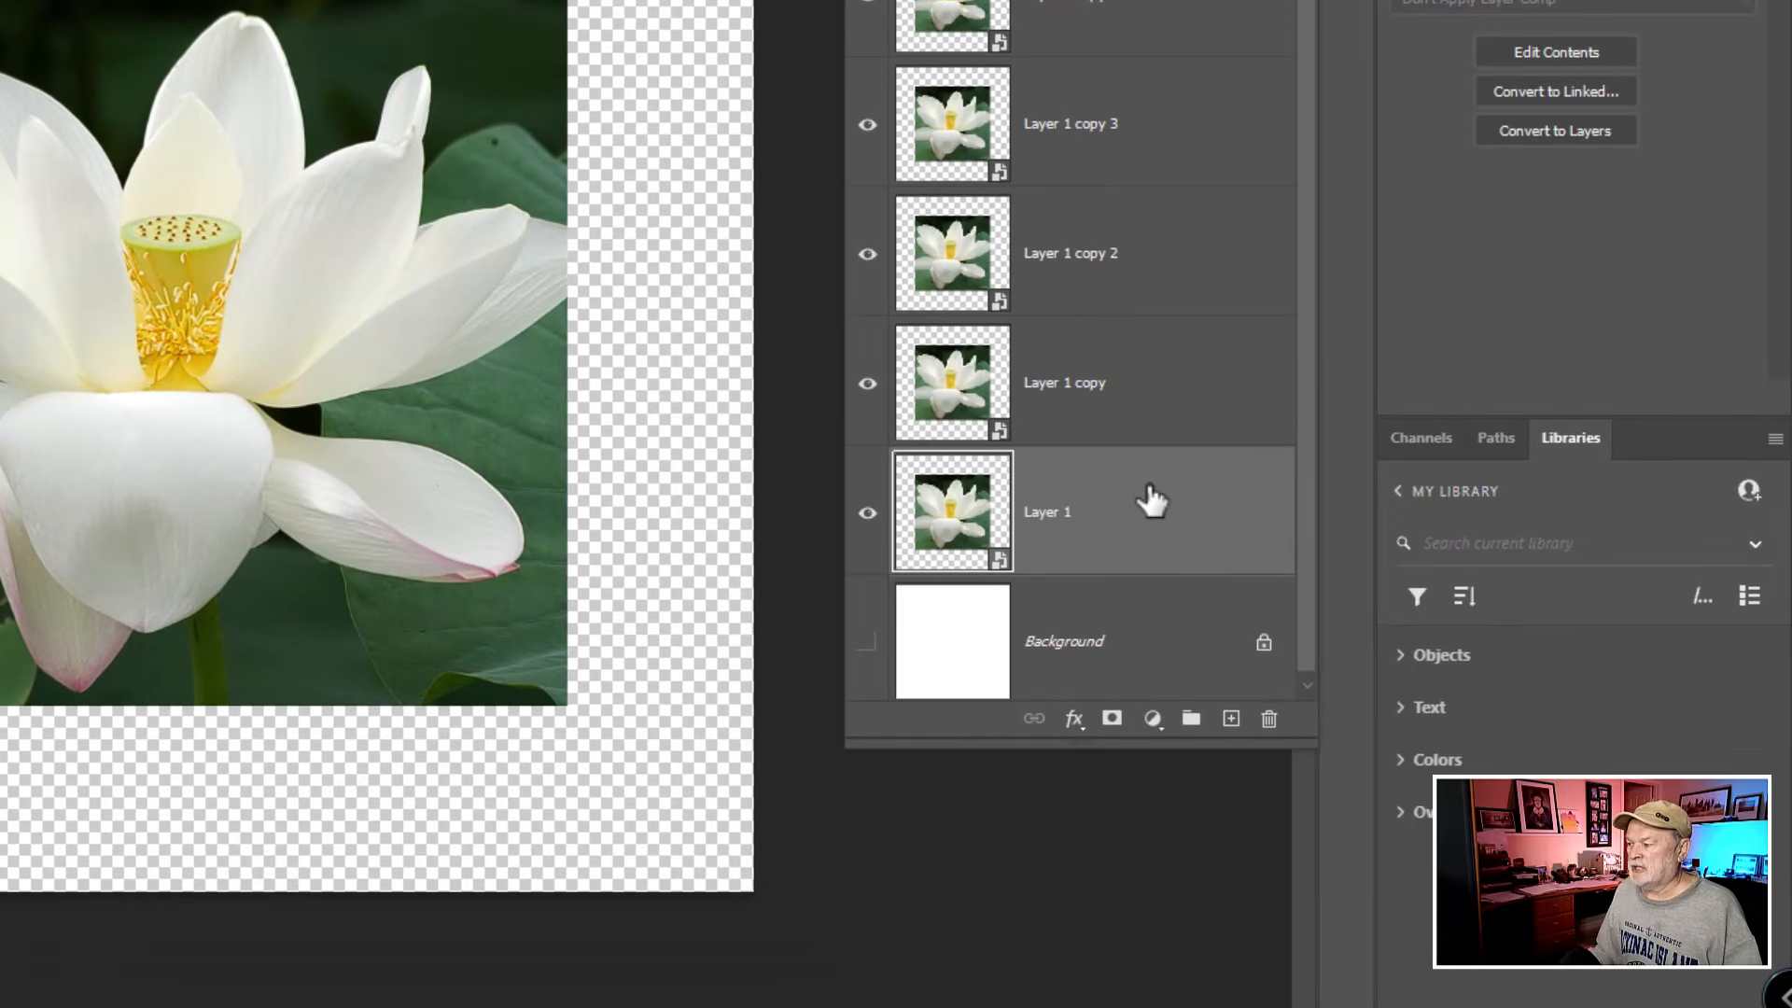
{"action": "right_click", "coordinate": [1204, 595]}
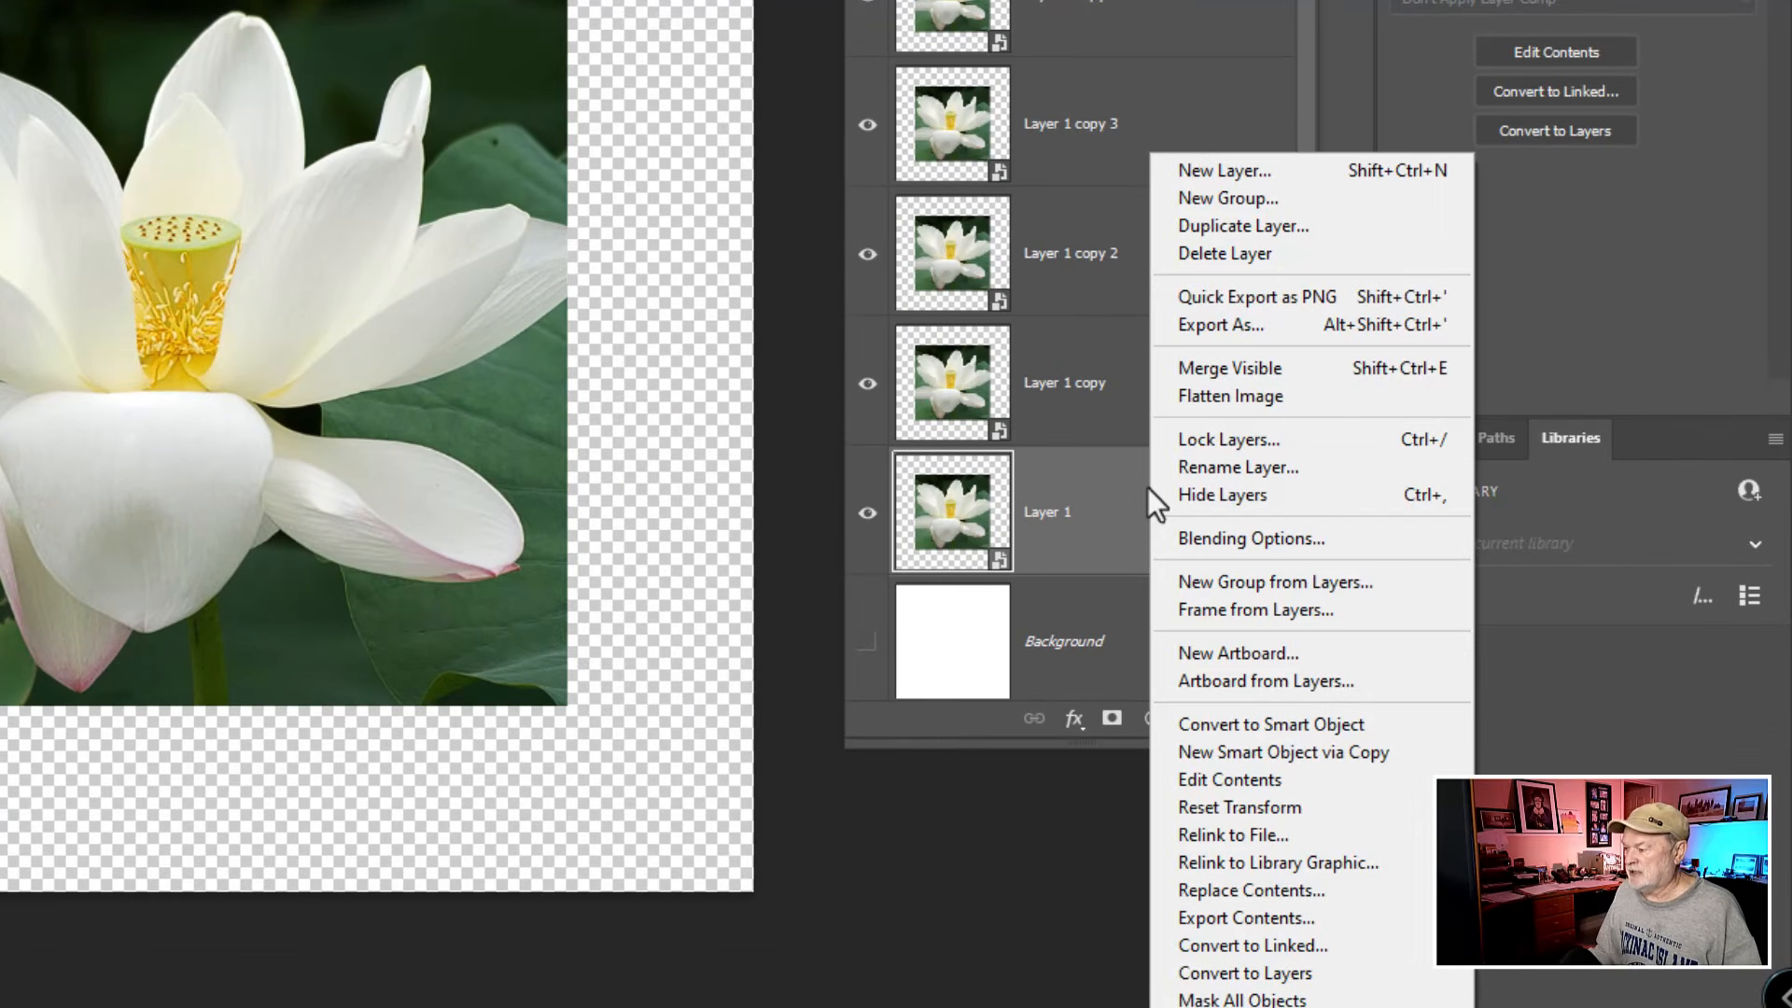
{"action": "left_click", "coordinate": [1264, 753]}
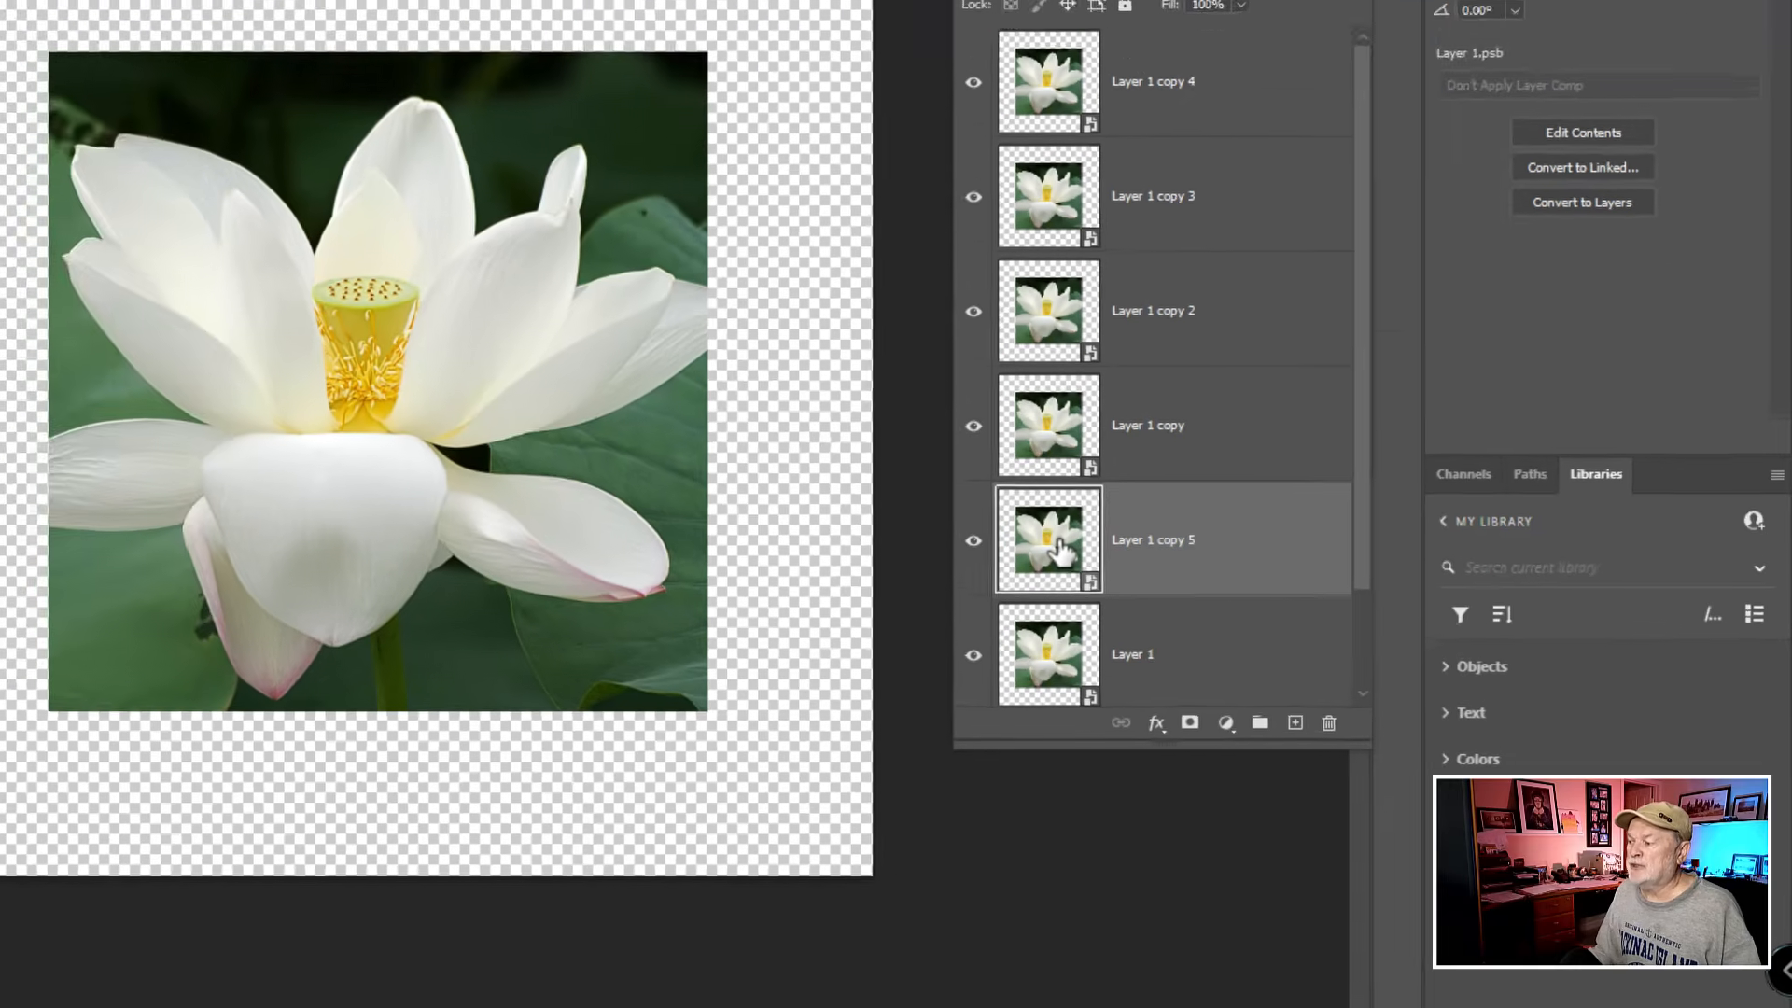
- Replace the R image inside the Layer 1 copy 5 smart object with an embedded Abstact-Fashion copy.jpg and save its contents
{"action": "double_click", "coordinate": [967, 527]}
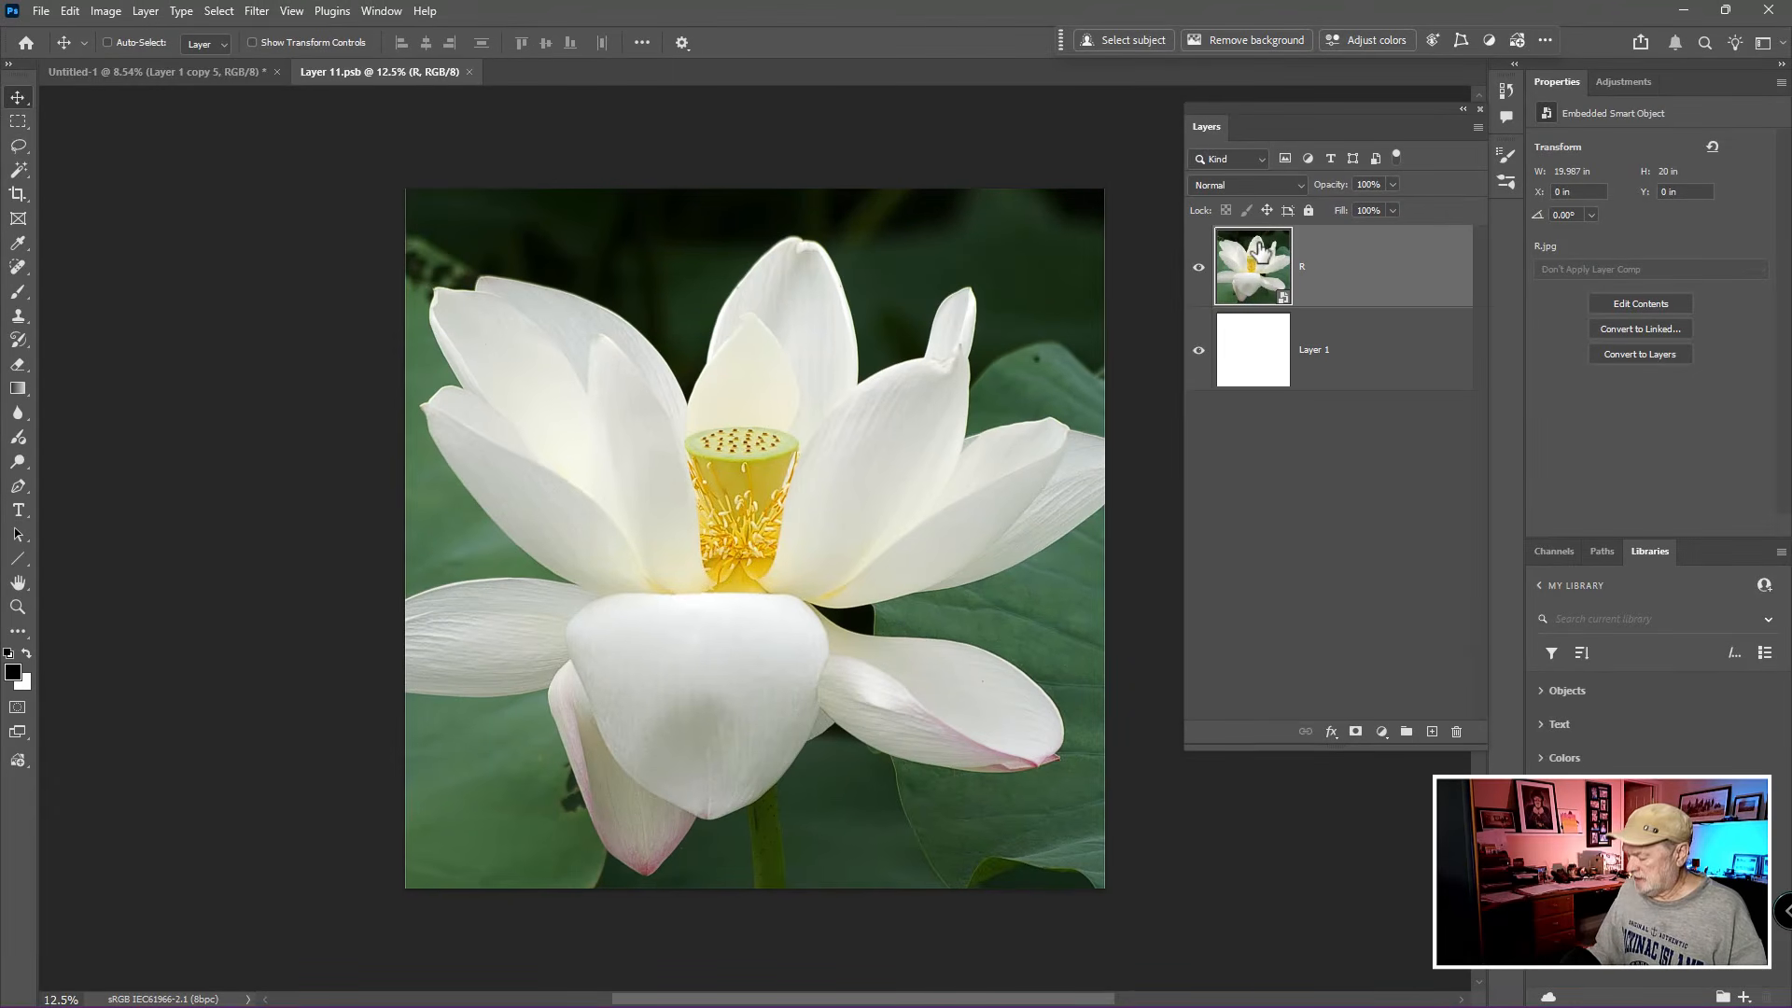
{"action": "key", "text": "Delete"}
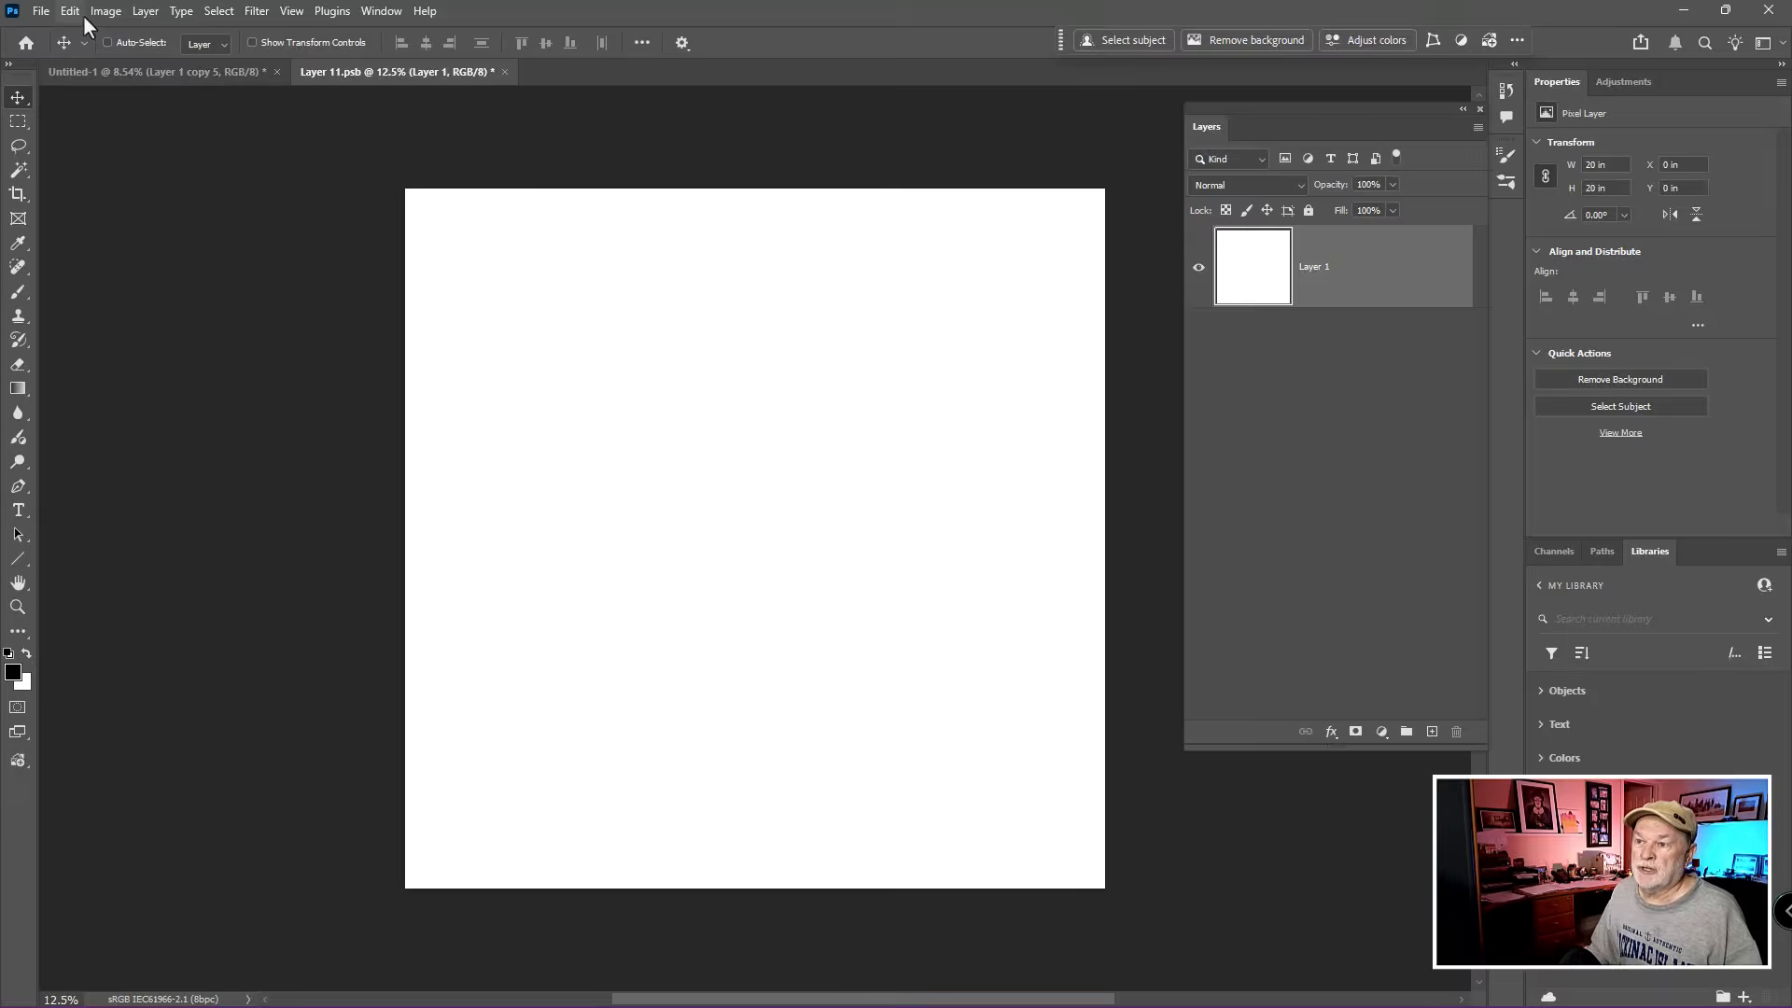
{"action": "left_click", "coordinate": [45, 13]}
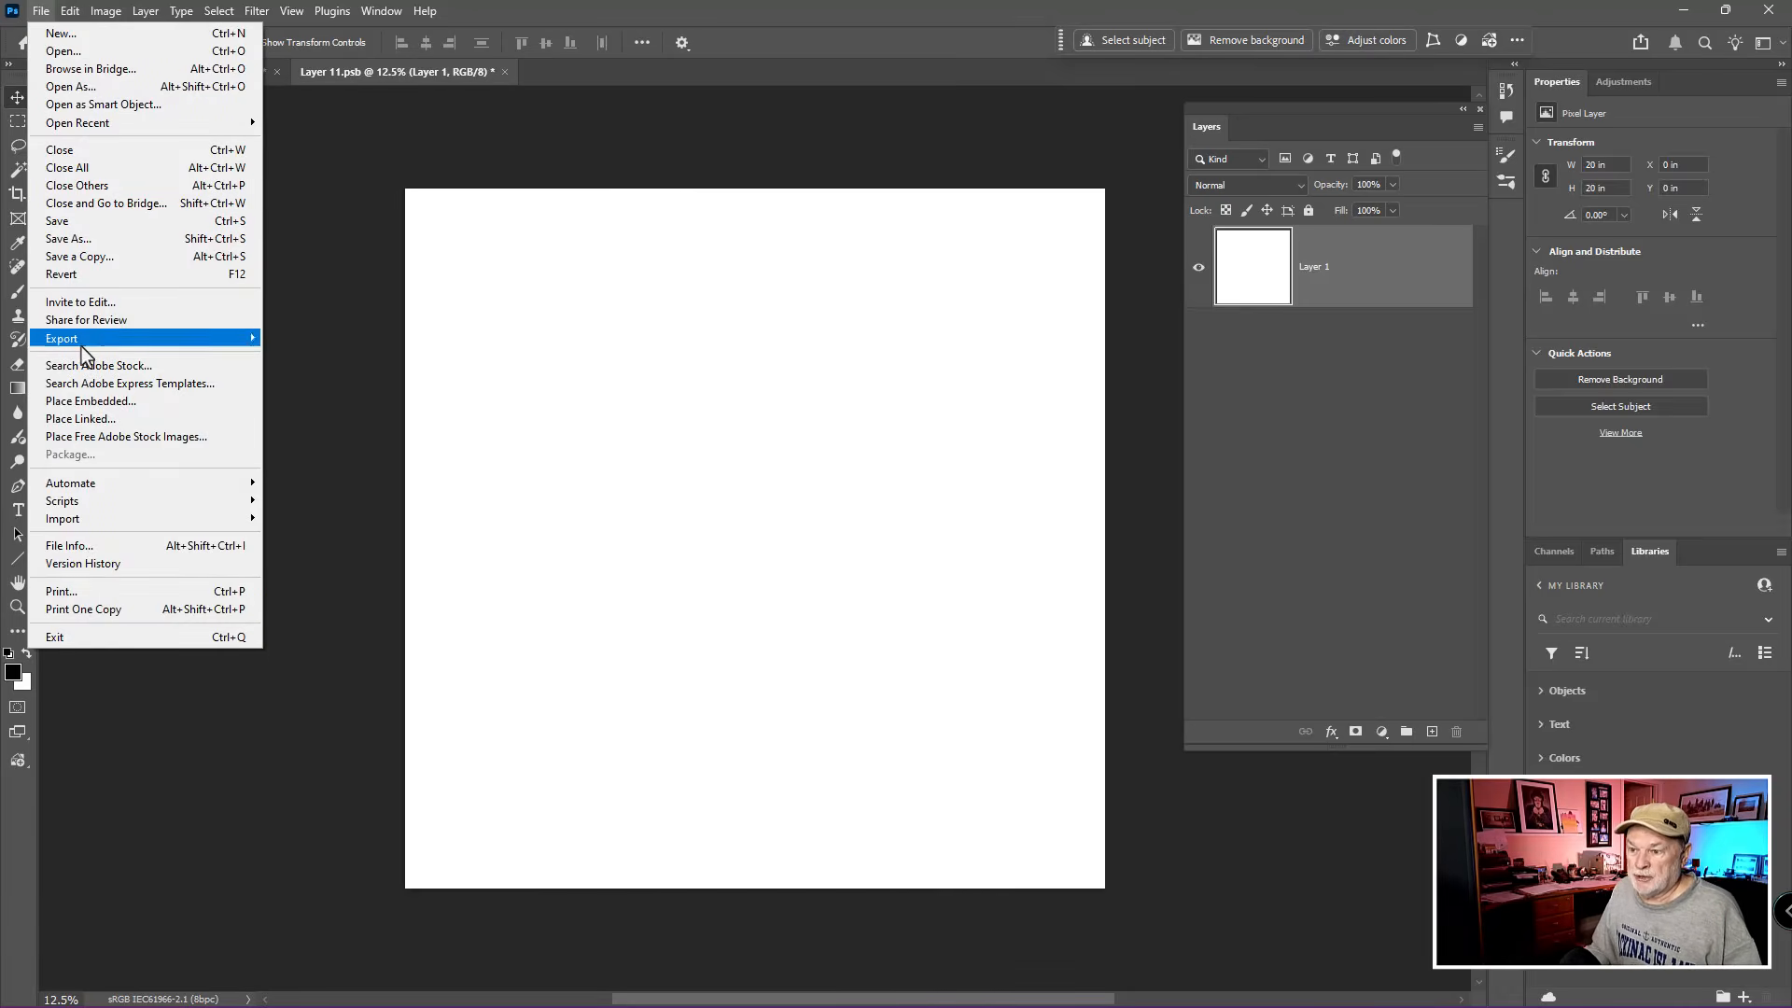
{"action": "left_click", "coordinate": [81, 400]}
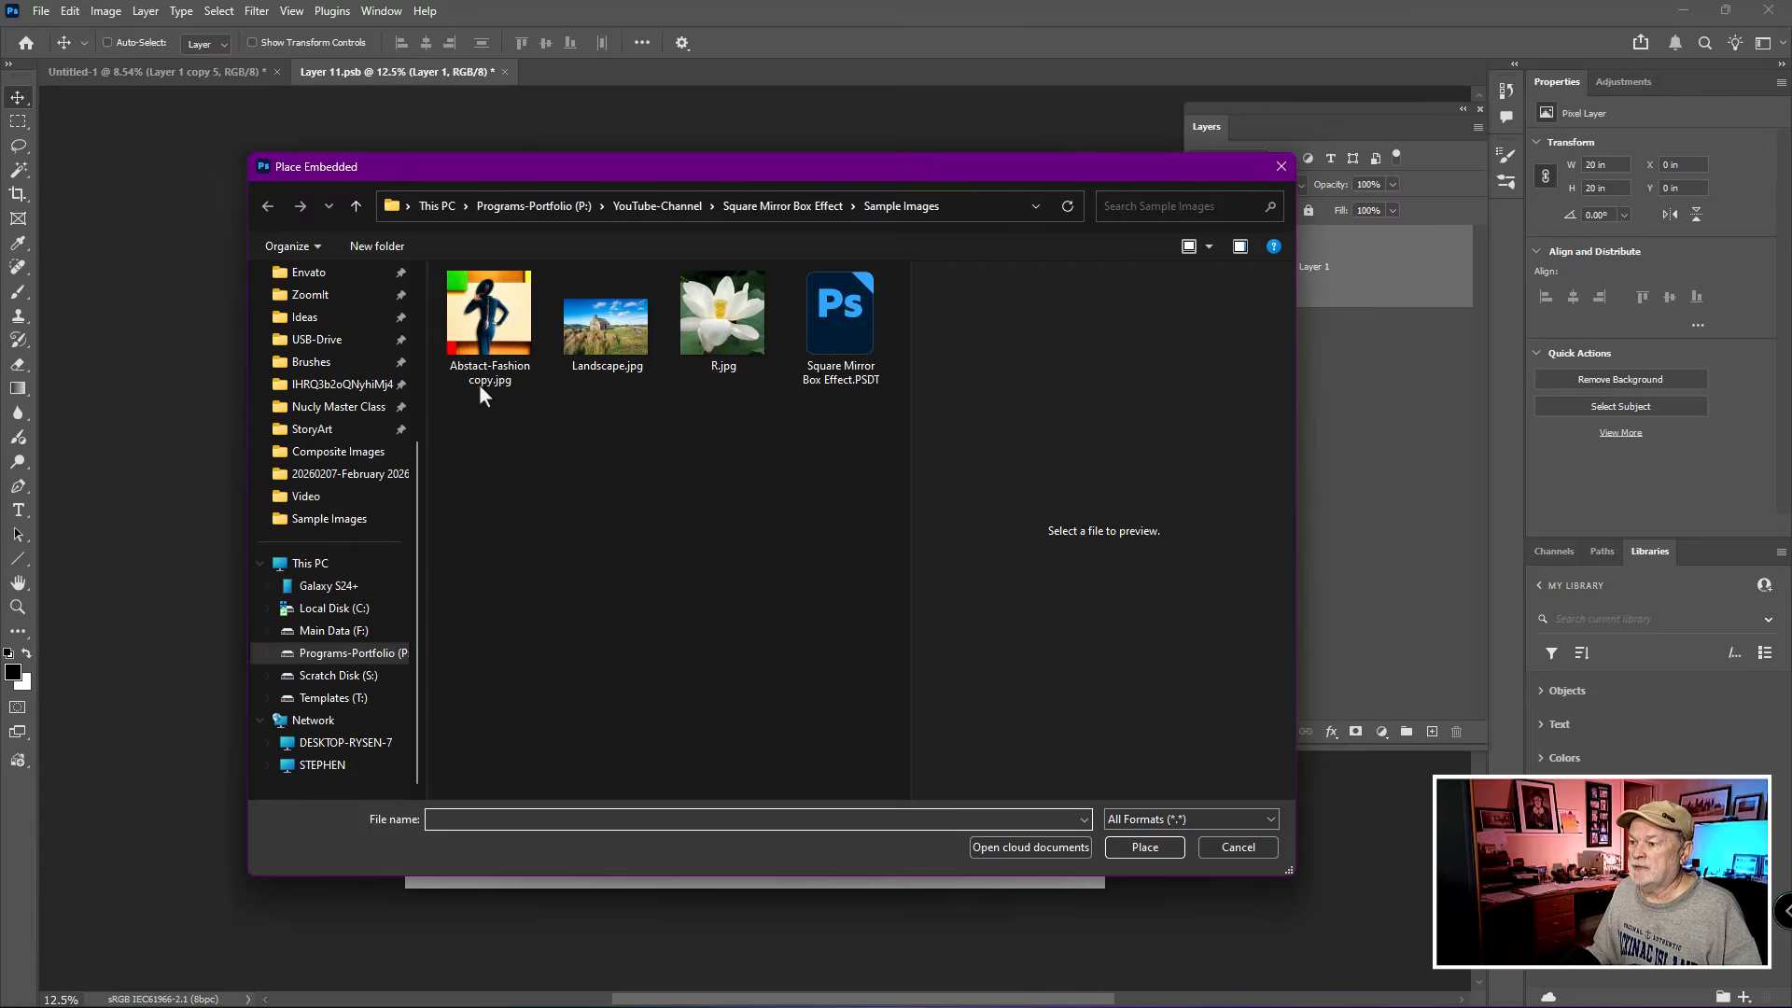
{"action": "left_click", "coordinate": [479, 383]}
{"action": "left_click", "coordinate": [1140, 848]}
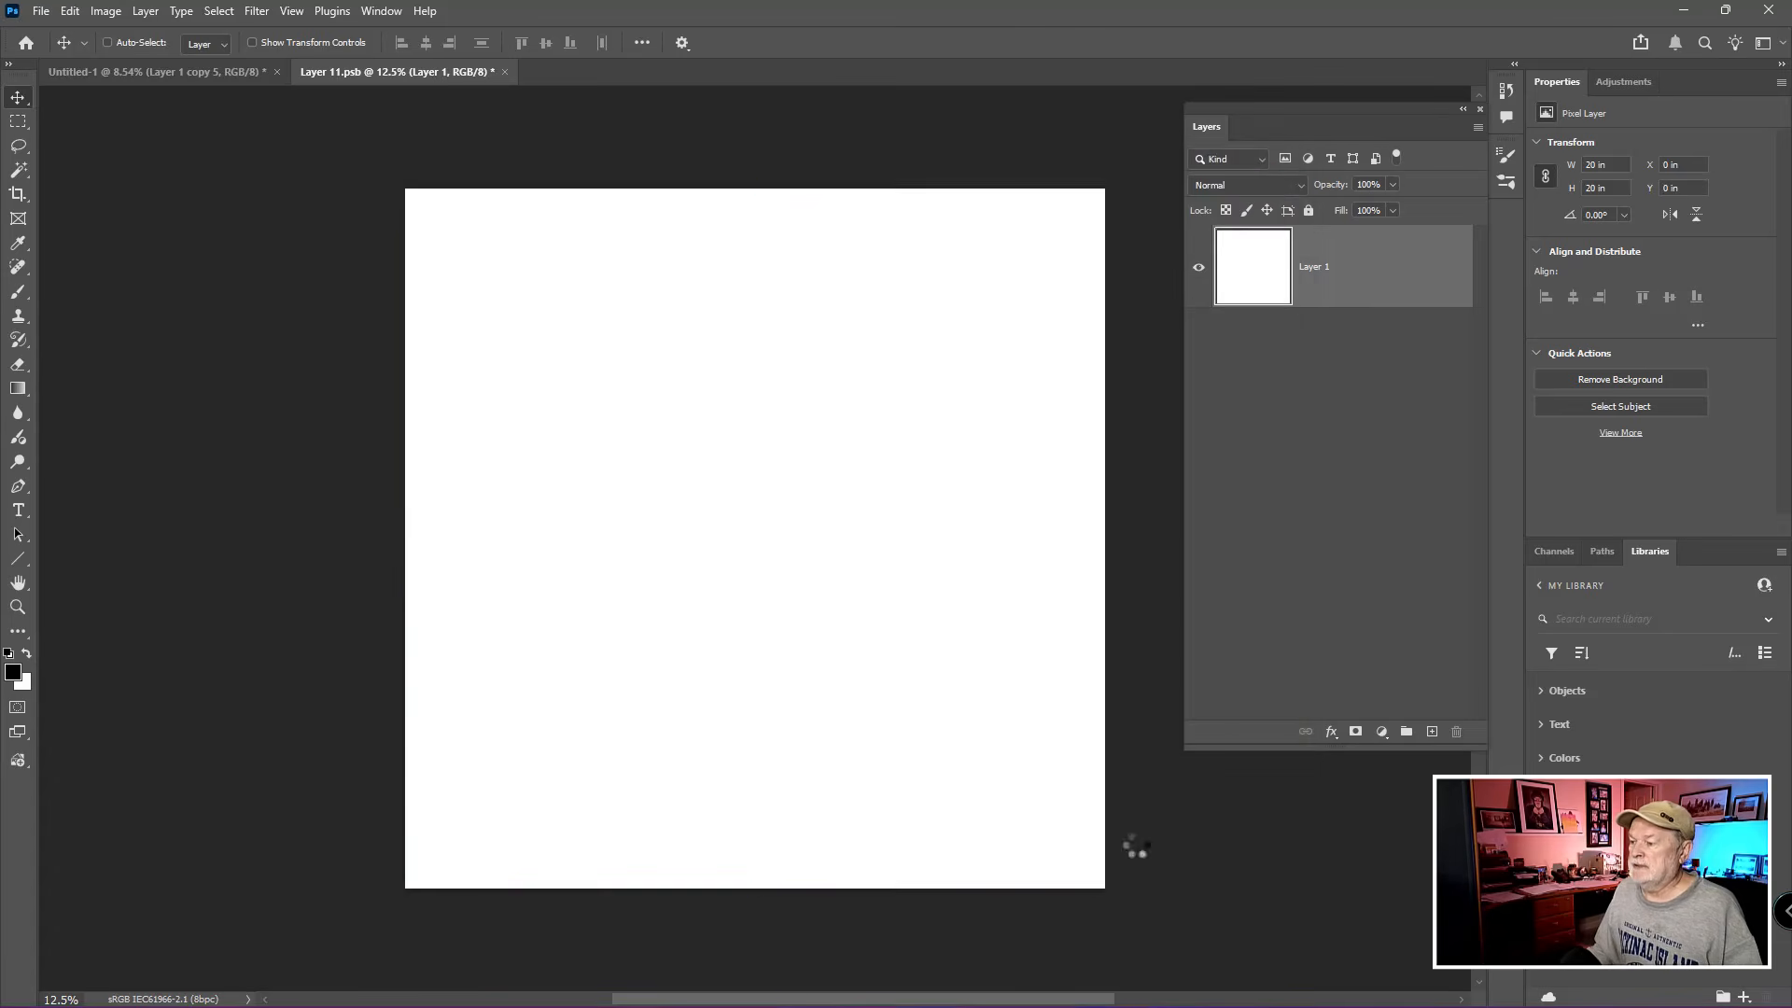
{"action": "key", "text": "Return"}
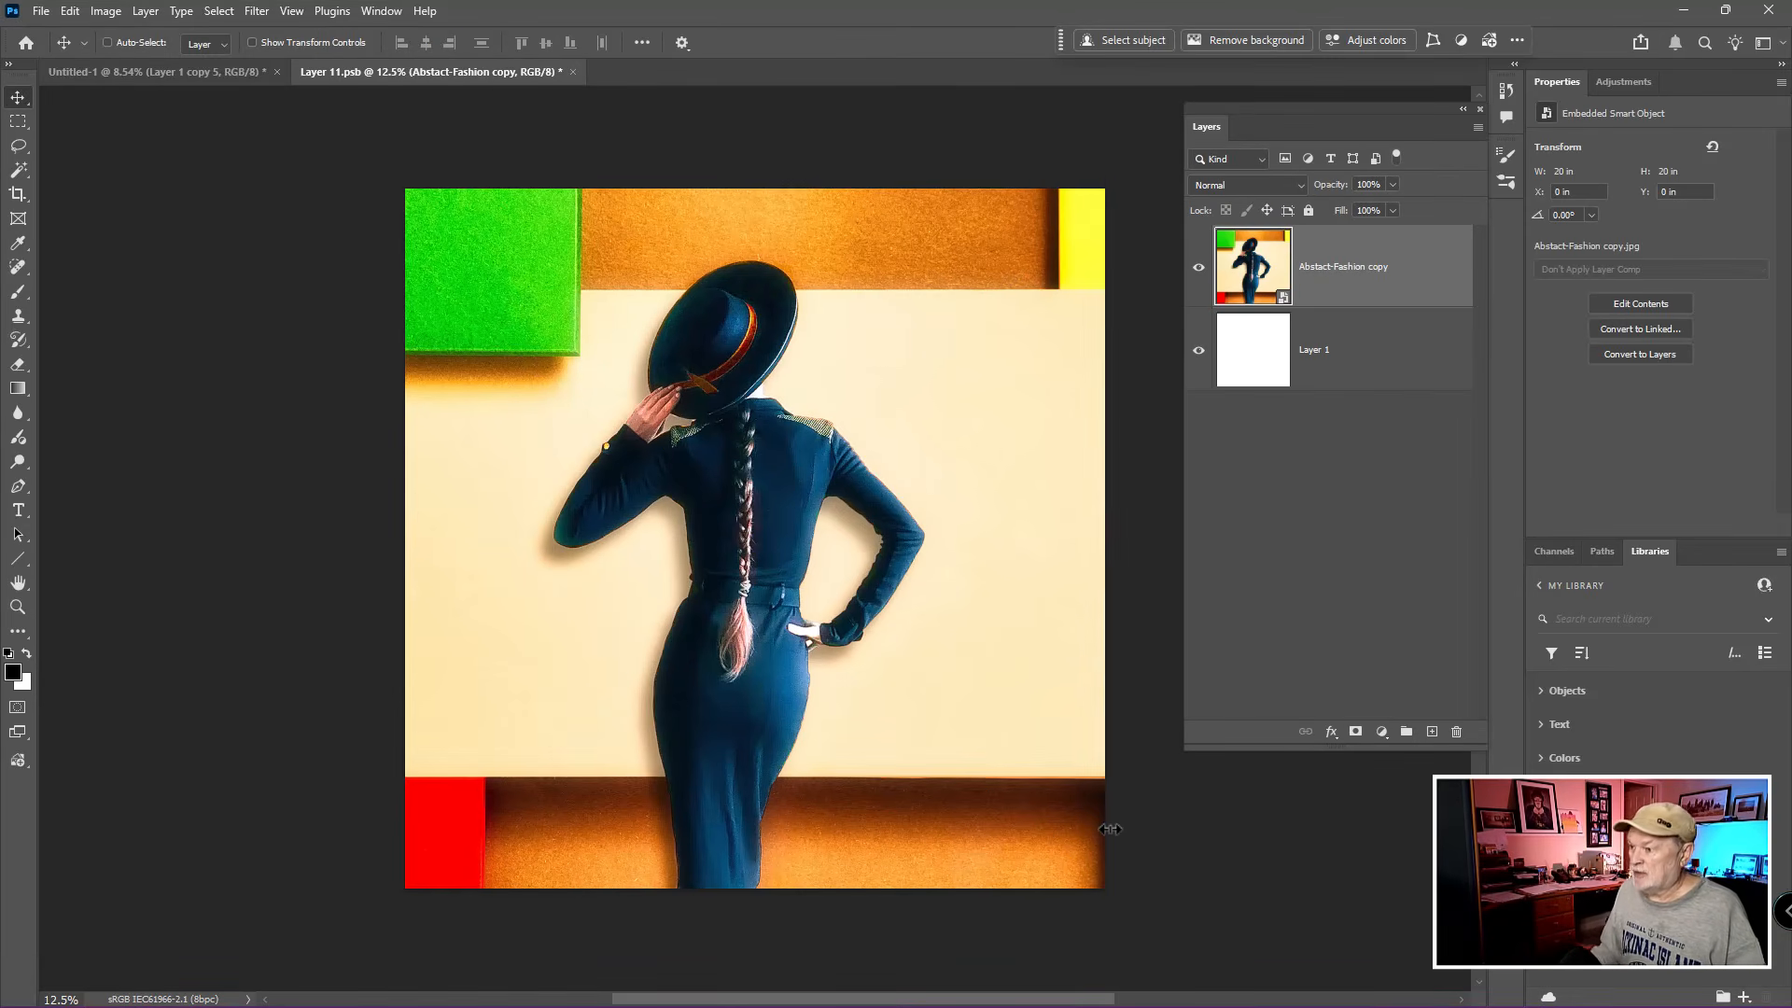
{"action": "left_click", "coordinate": [572, 73]}
{"action": "left_click", "coordinate": [794, 383]}
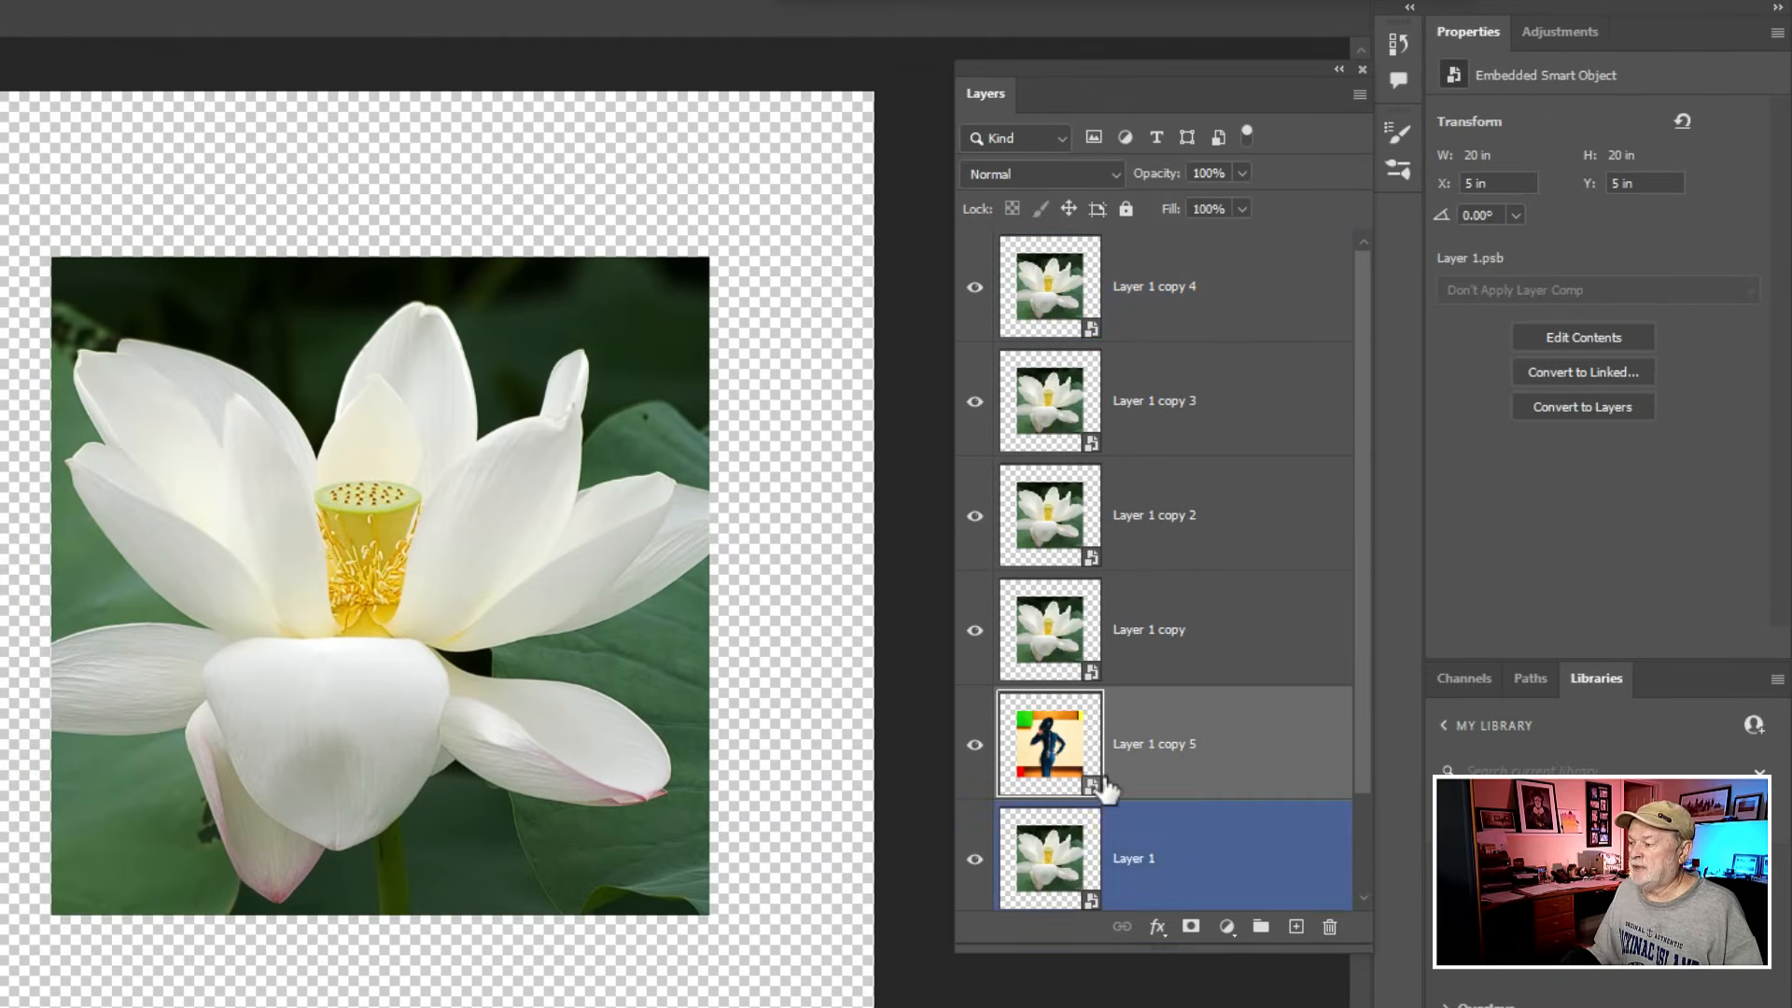
- Delete the independent smart object layer Layer 1 copy 5
{"action": "key", "text": "ctrl"}
{"action": "key", "text": "ctrl"}
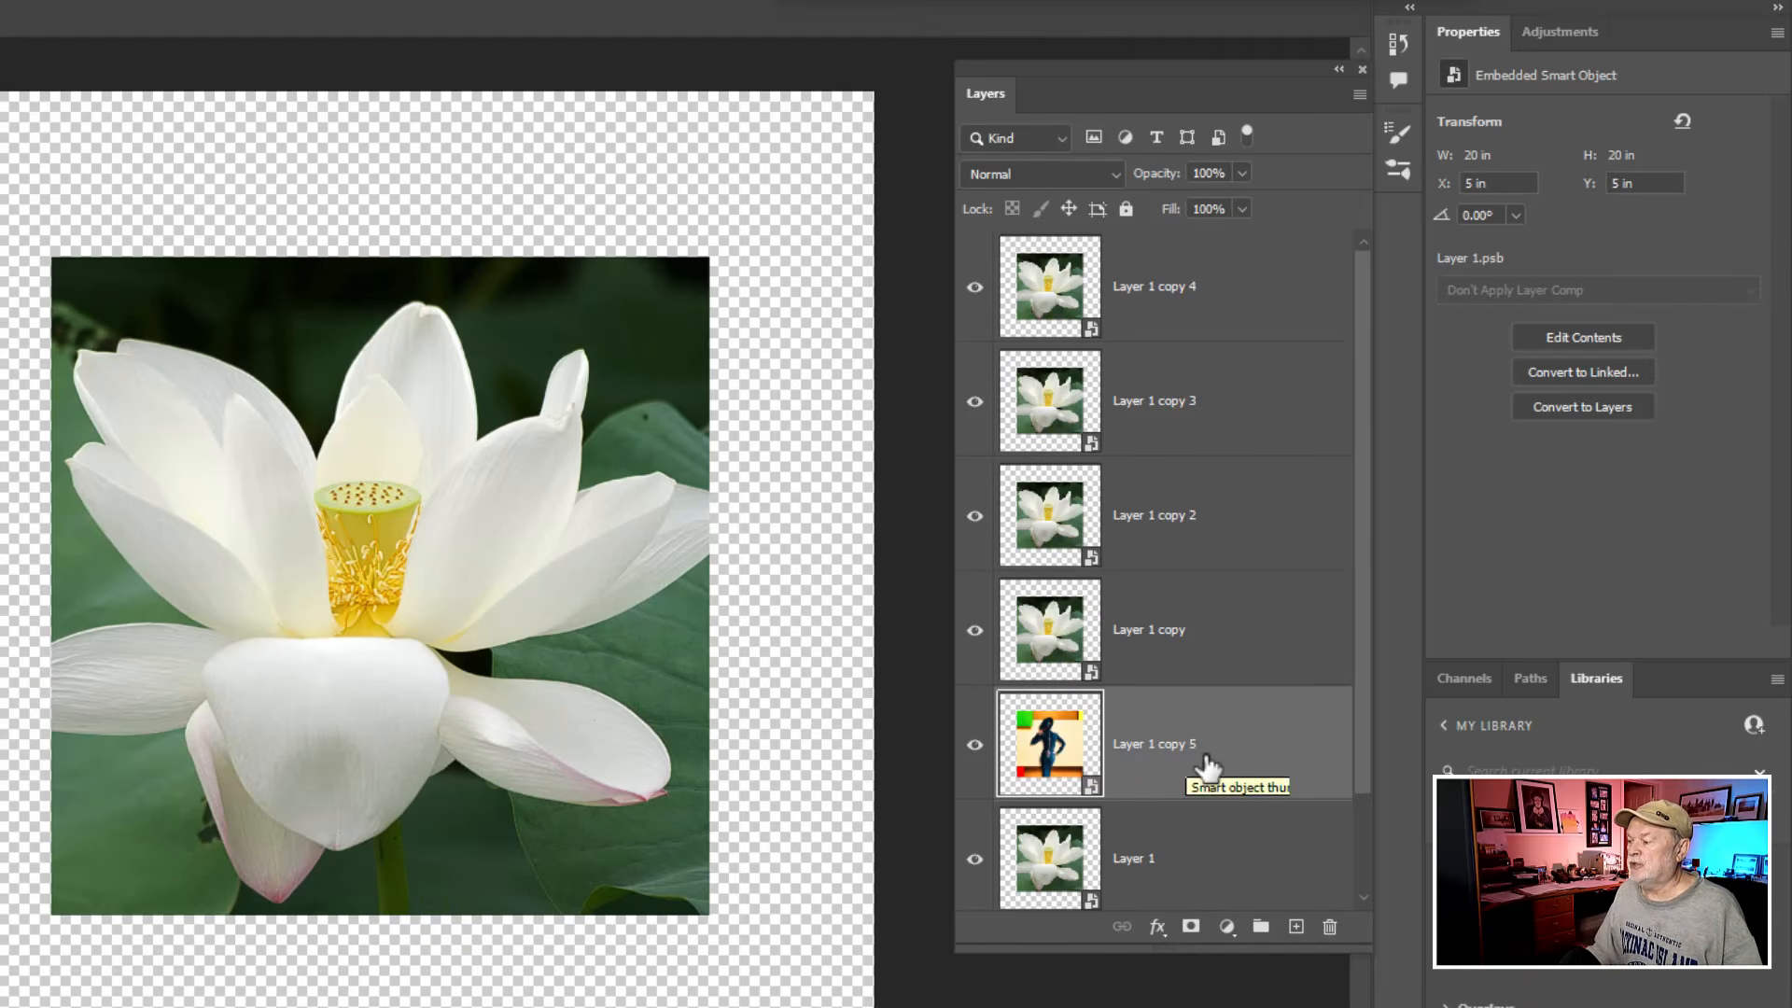
{"action": "right_click", "coordinate": [1242, 744]}
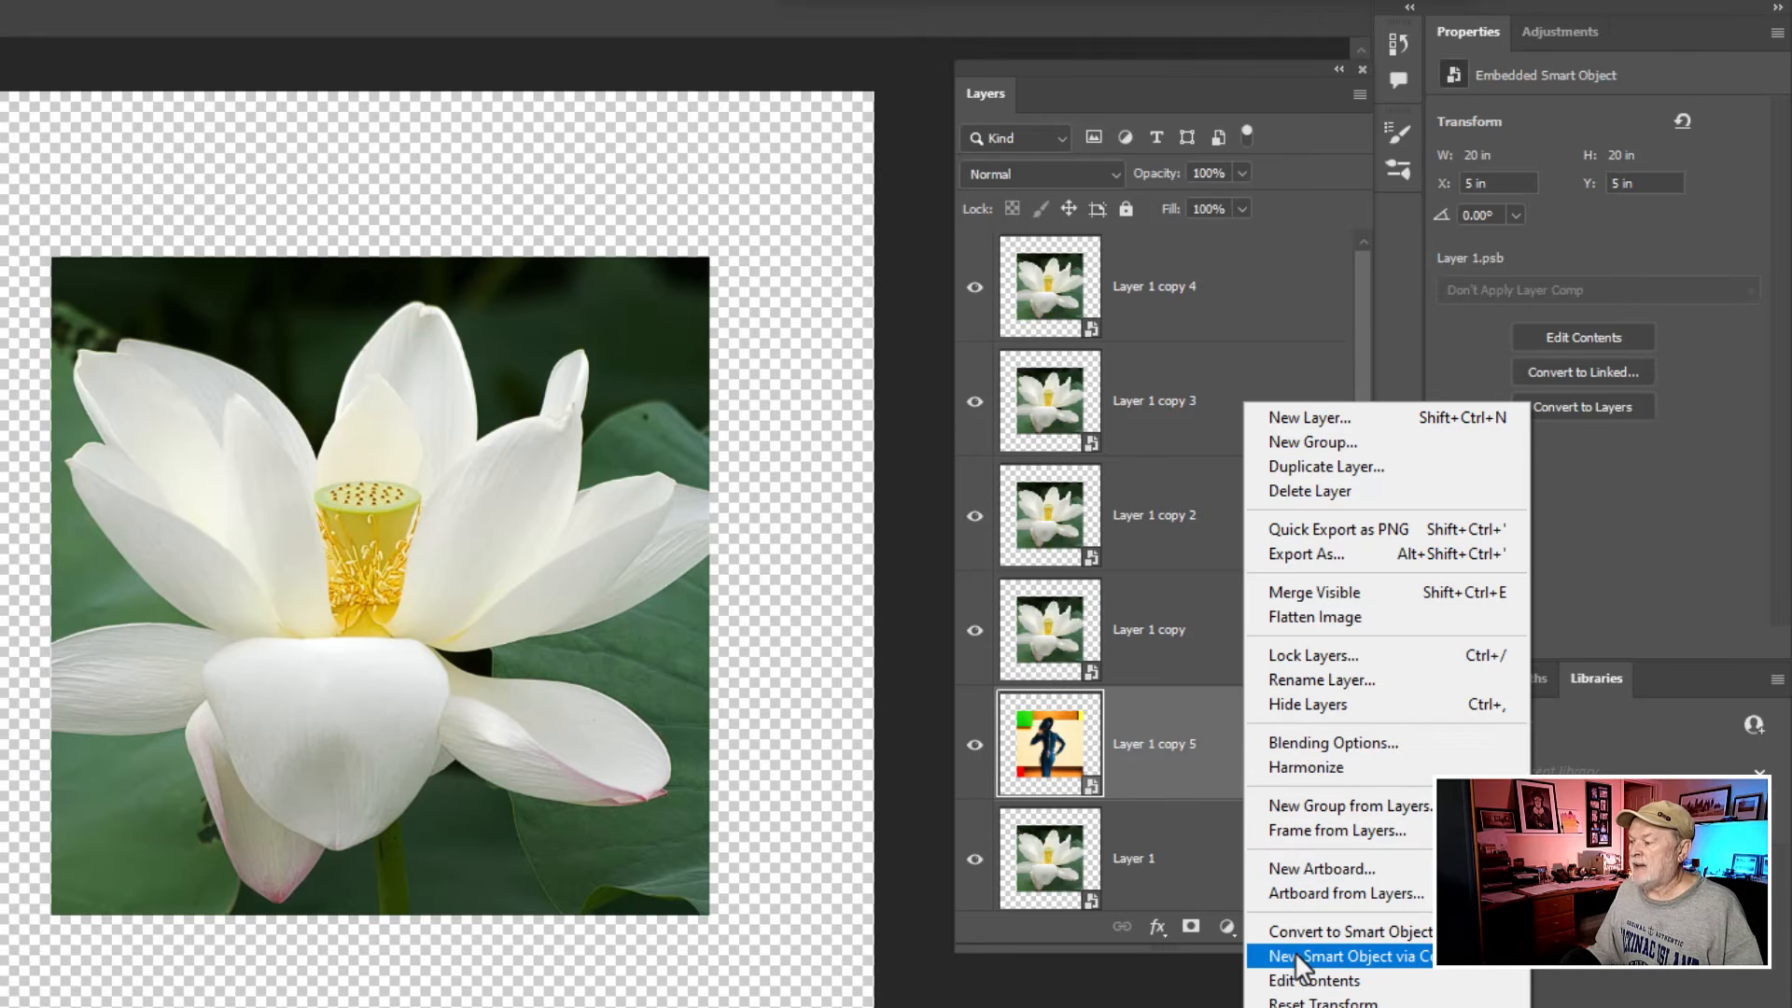
{"action": "left_click", "coordinate": [1209, 753]}
{"action": "left_click", "coordinate": [1211, 757]}
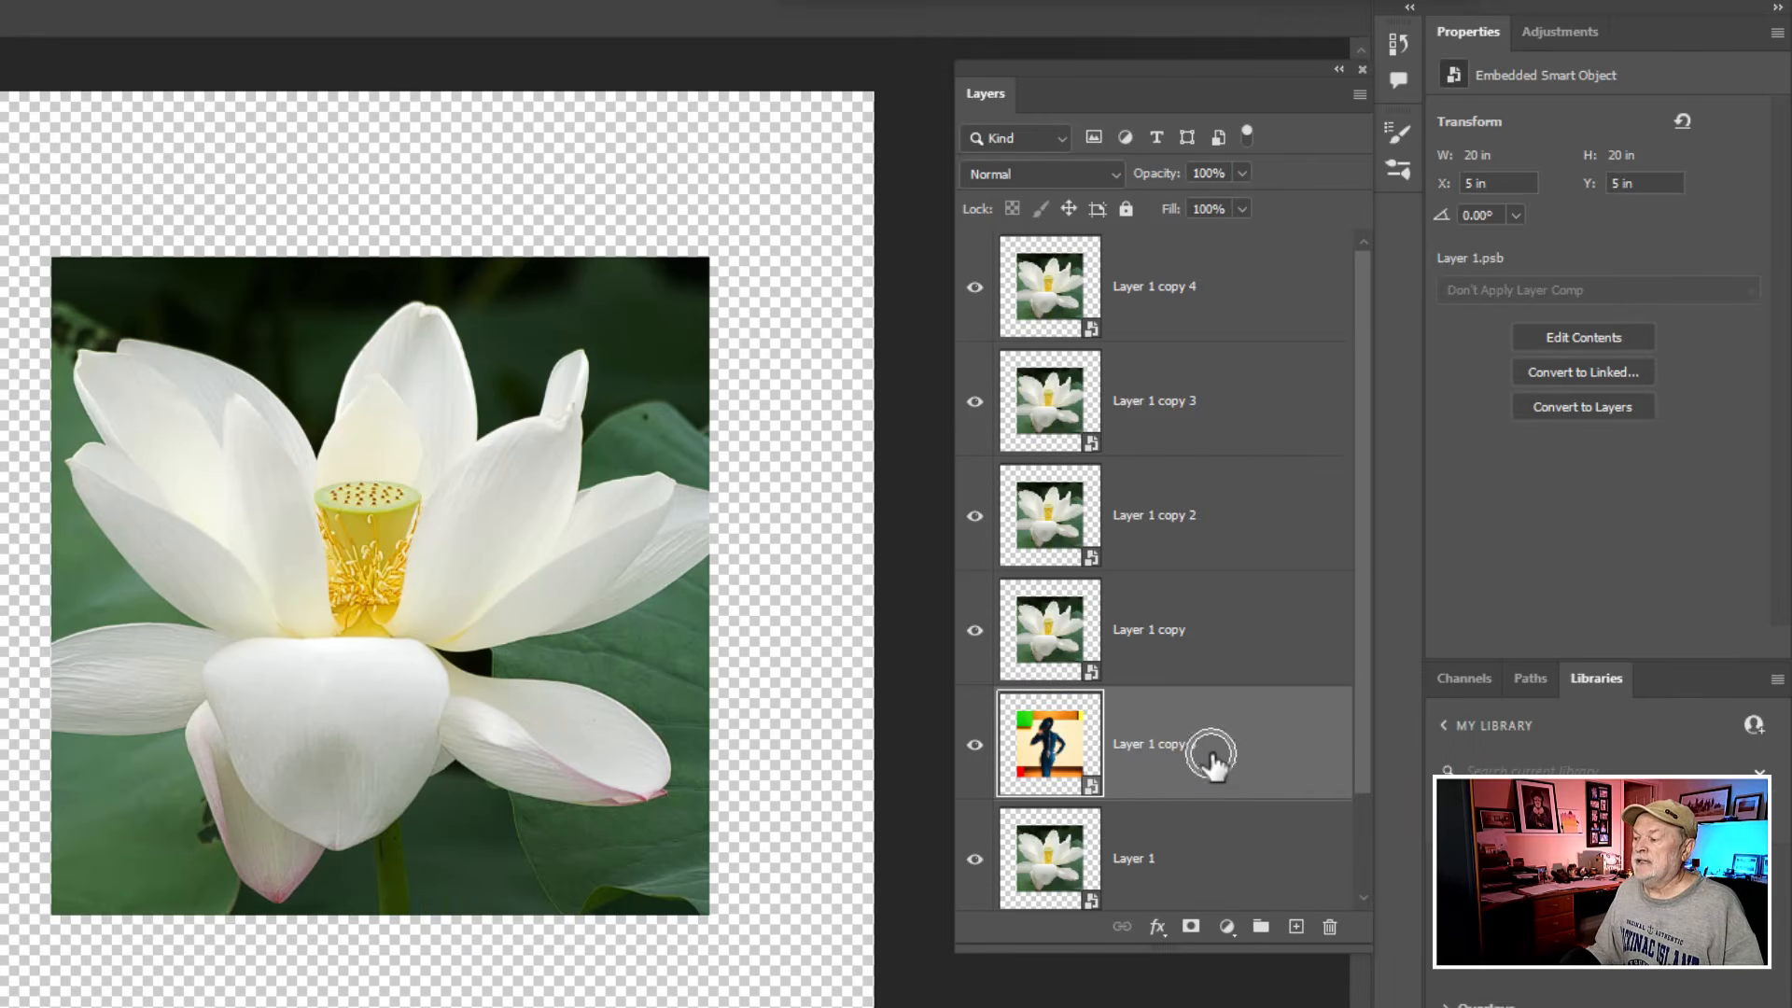
{"action": "left_click", "coordinate": [1207, 761]}
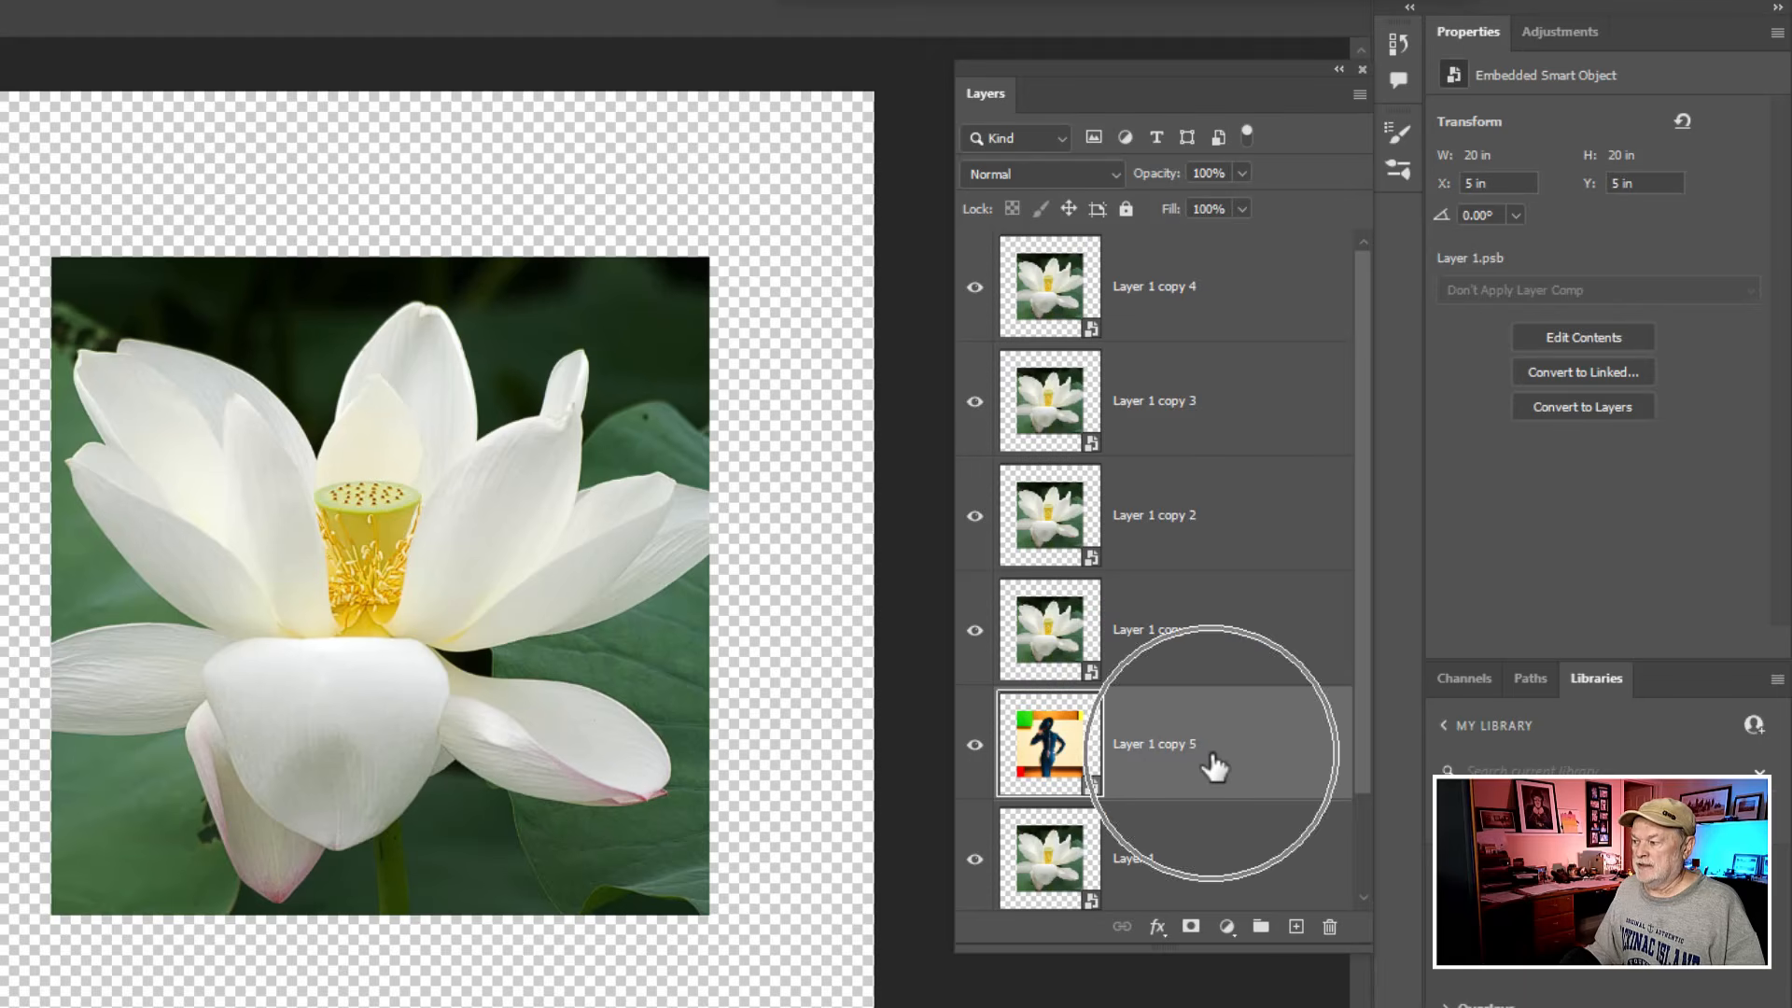
{"action": "left_click_drag", "start_coordinate": [1127, 743], "coordinate": [1064, 766]}
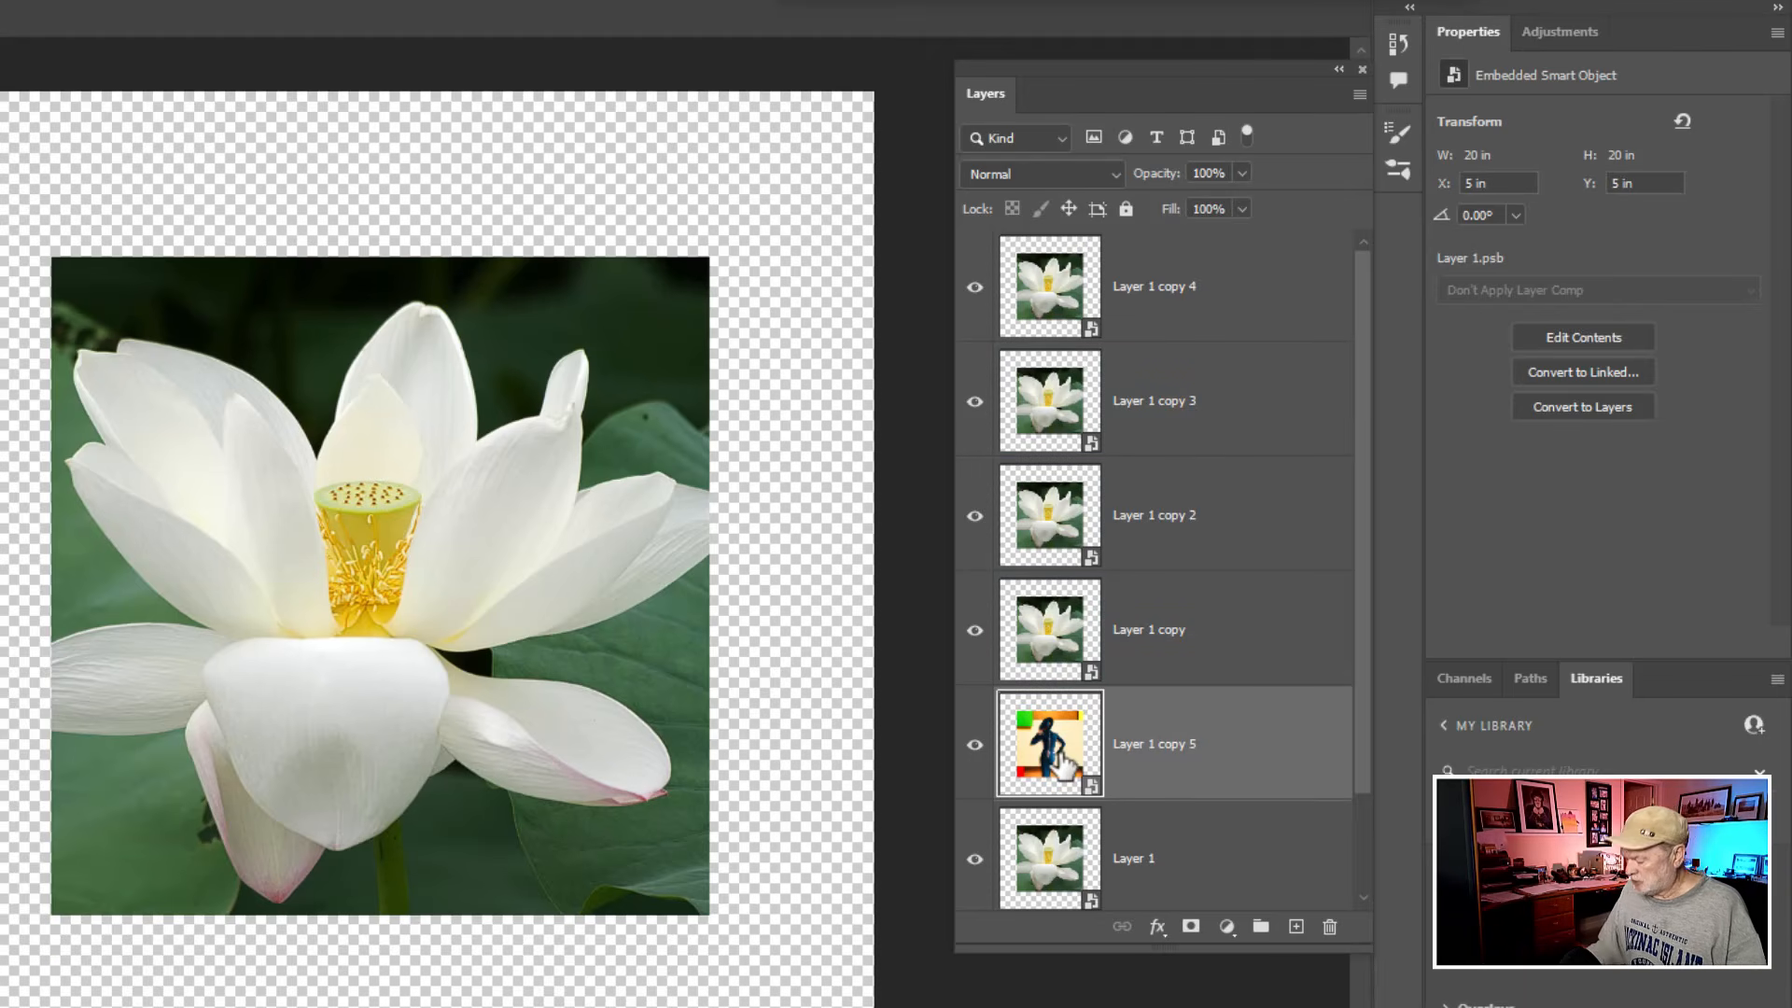
{"action": "key", "text": "Delete"}
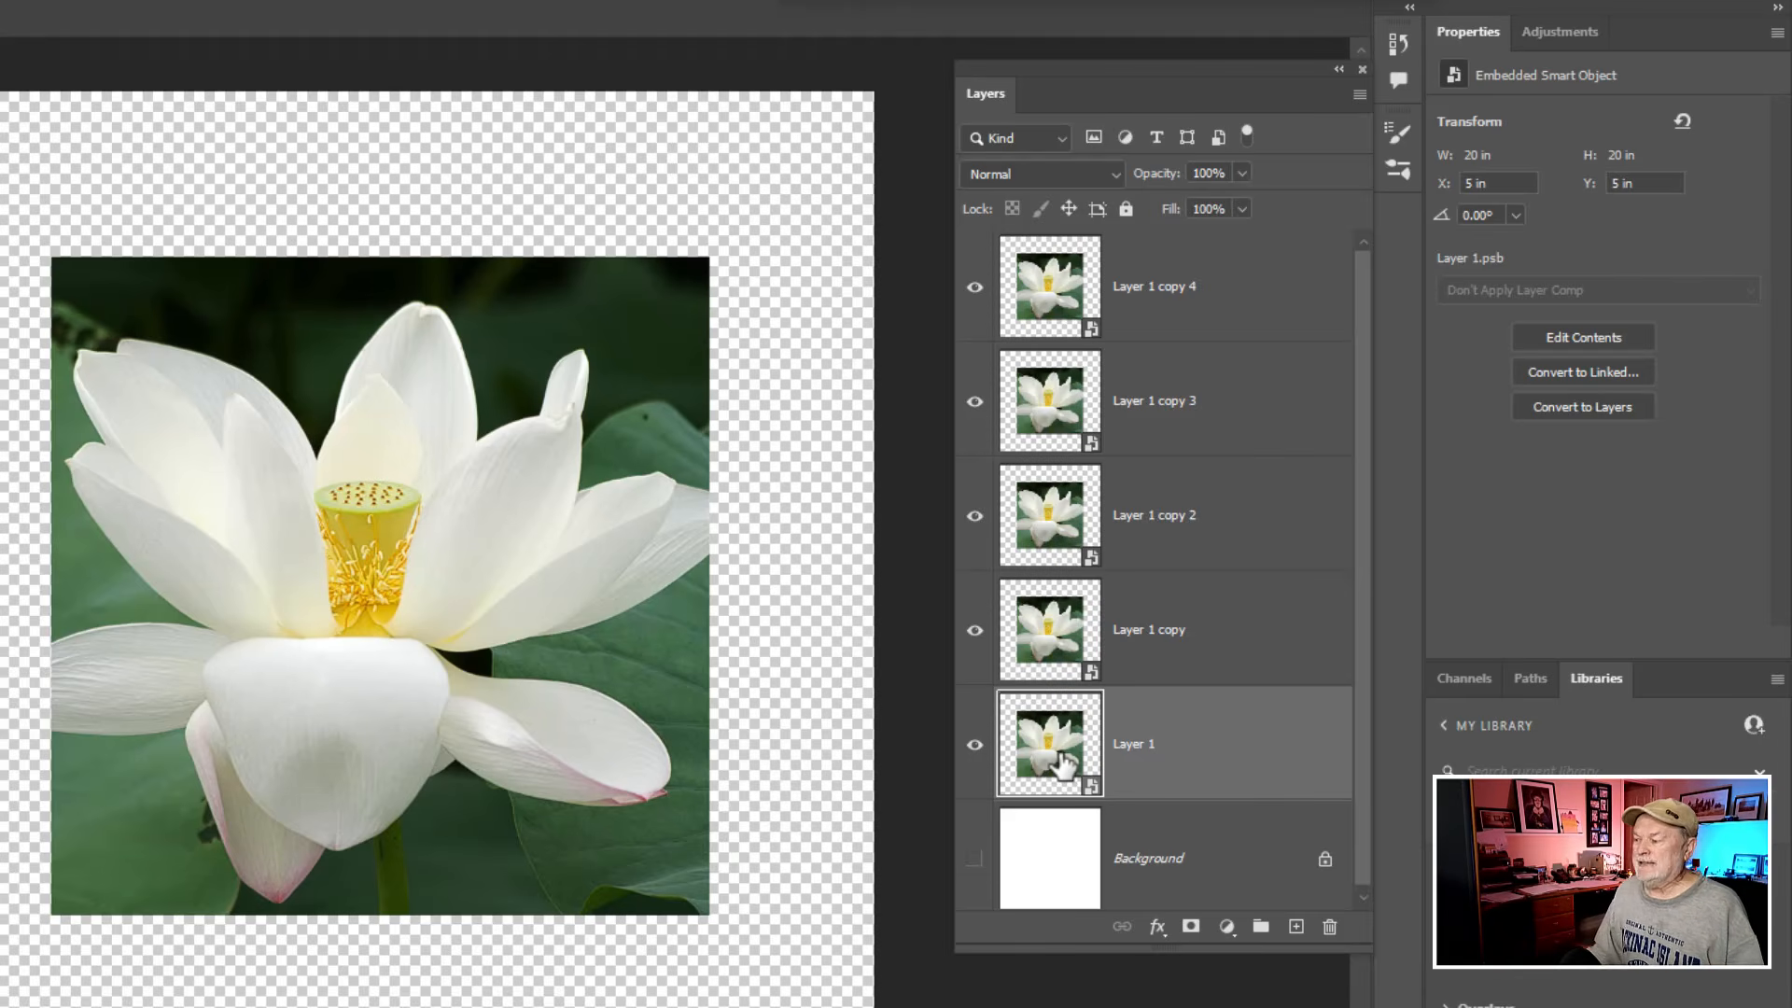
- Rename the Layer 1 copy 4 layer as Top
{"action": "mouse_move", "coordinate": [1062, 765]}
{"action": "left_mouse_down"}
{"action": "mouse_move", "coordinate": [1068, 266]}
{"action": "mouse_move", "coordinate": [1062, 770]}
{"action": "left_mouse_up"}
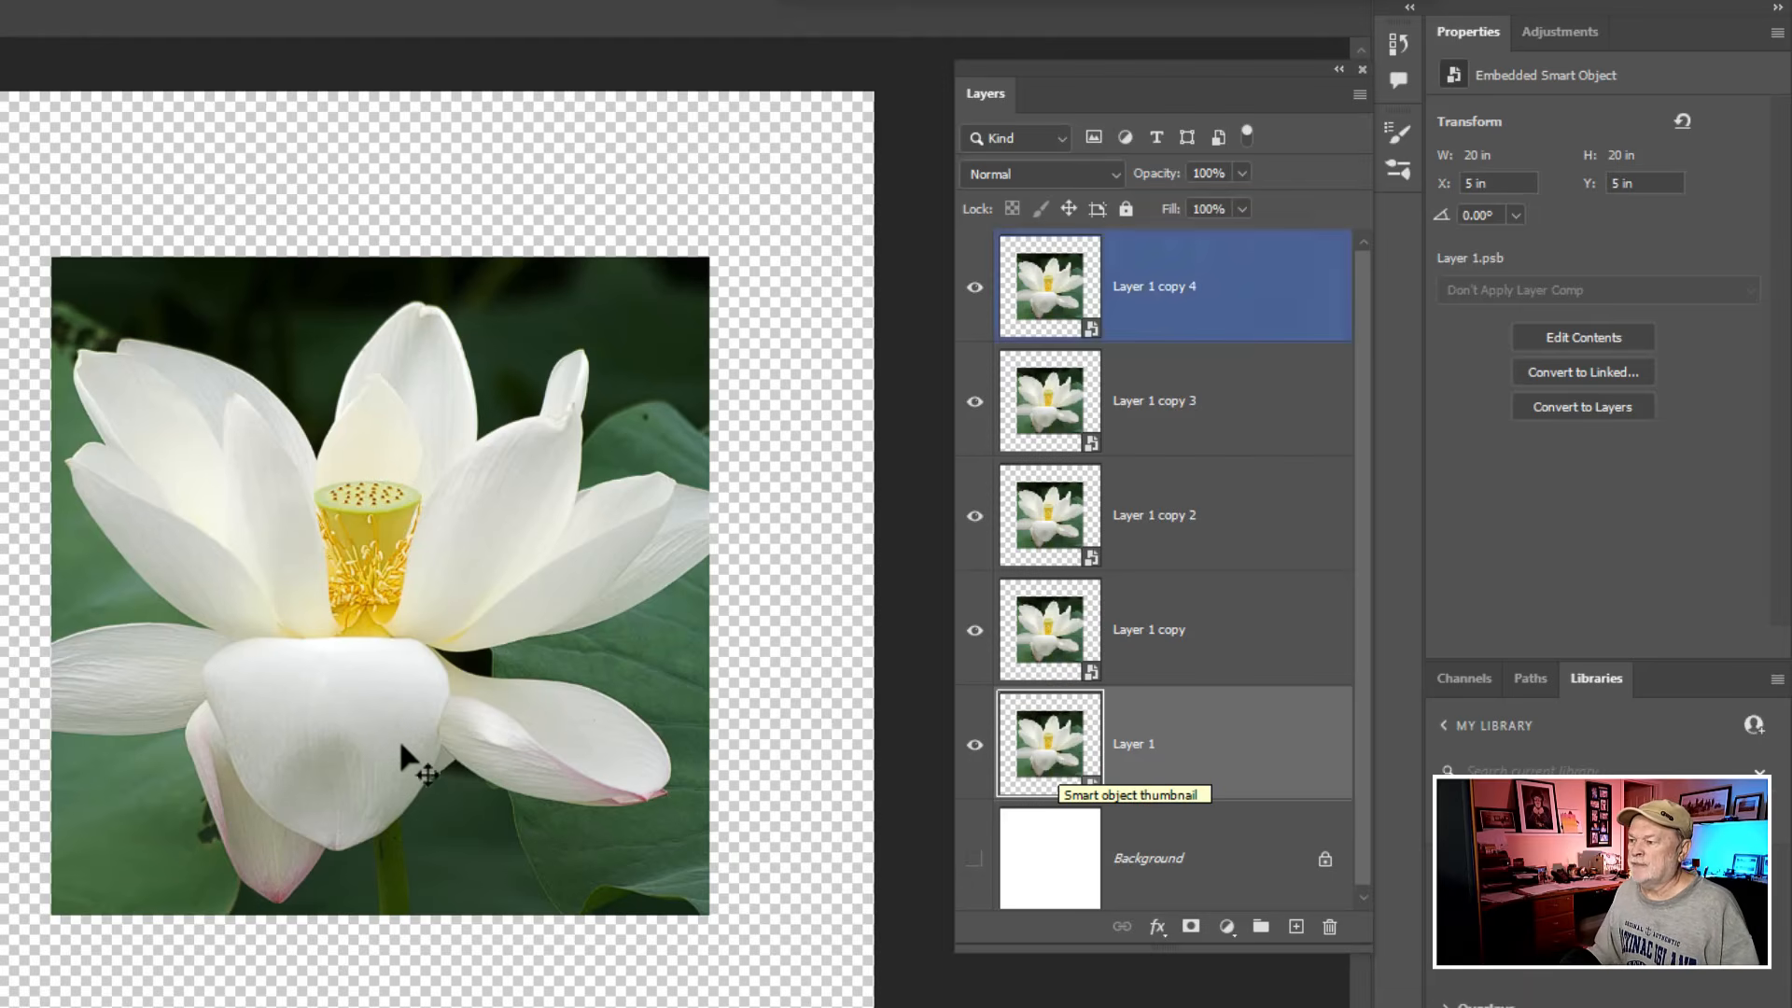
{"action": "scroll", "coordinate": [394, 732], "scroll_direction": "up", "scroll_amount": 3}
{"action": "scroll", "coordinate": [394, 732], "scroll_direction": "down", "scroll_amount": 7}
{"action": "scroll", "coordinate": [394, 730], "scroll_direction": "down", "scroll_amount": 1}
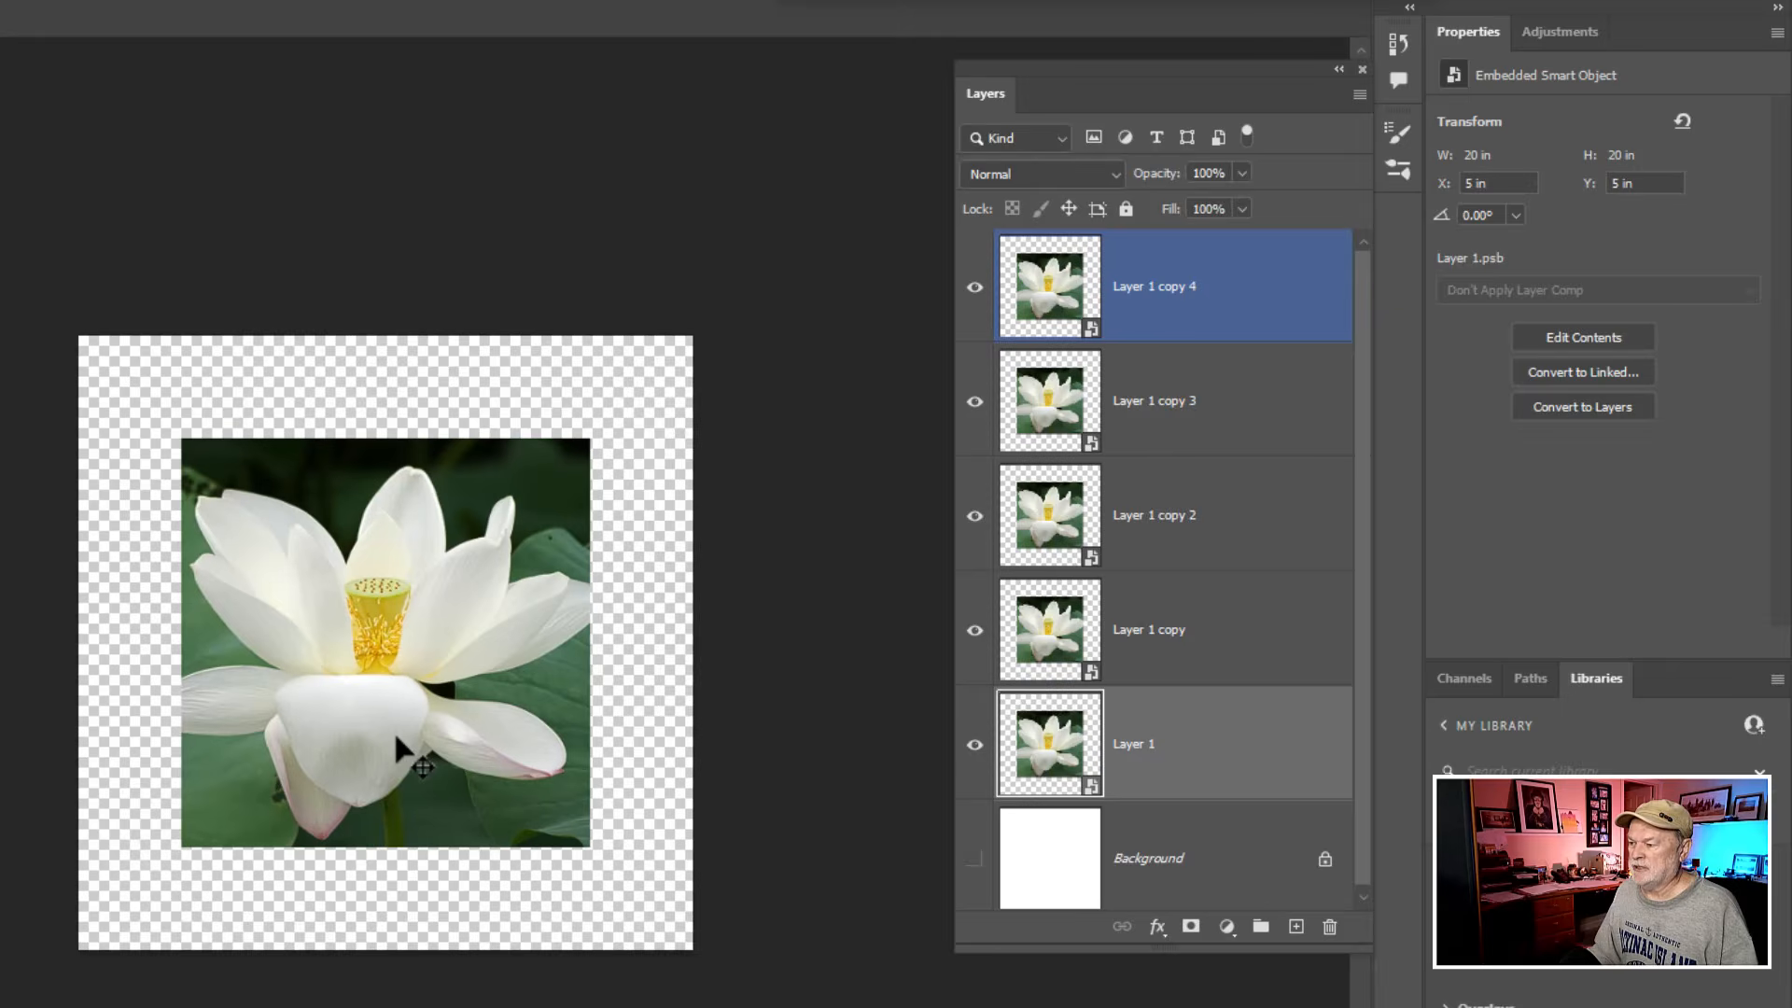
{"action": "scroll", "coordinate": [394, 732], "scroll_direction": "down", "scroll_amount": 2}
{"action": "left_click_drag", "start_coordinate": [393, 714], "coordinate": [516, 689]}
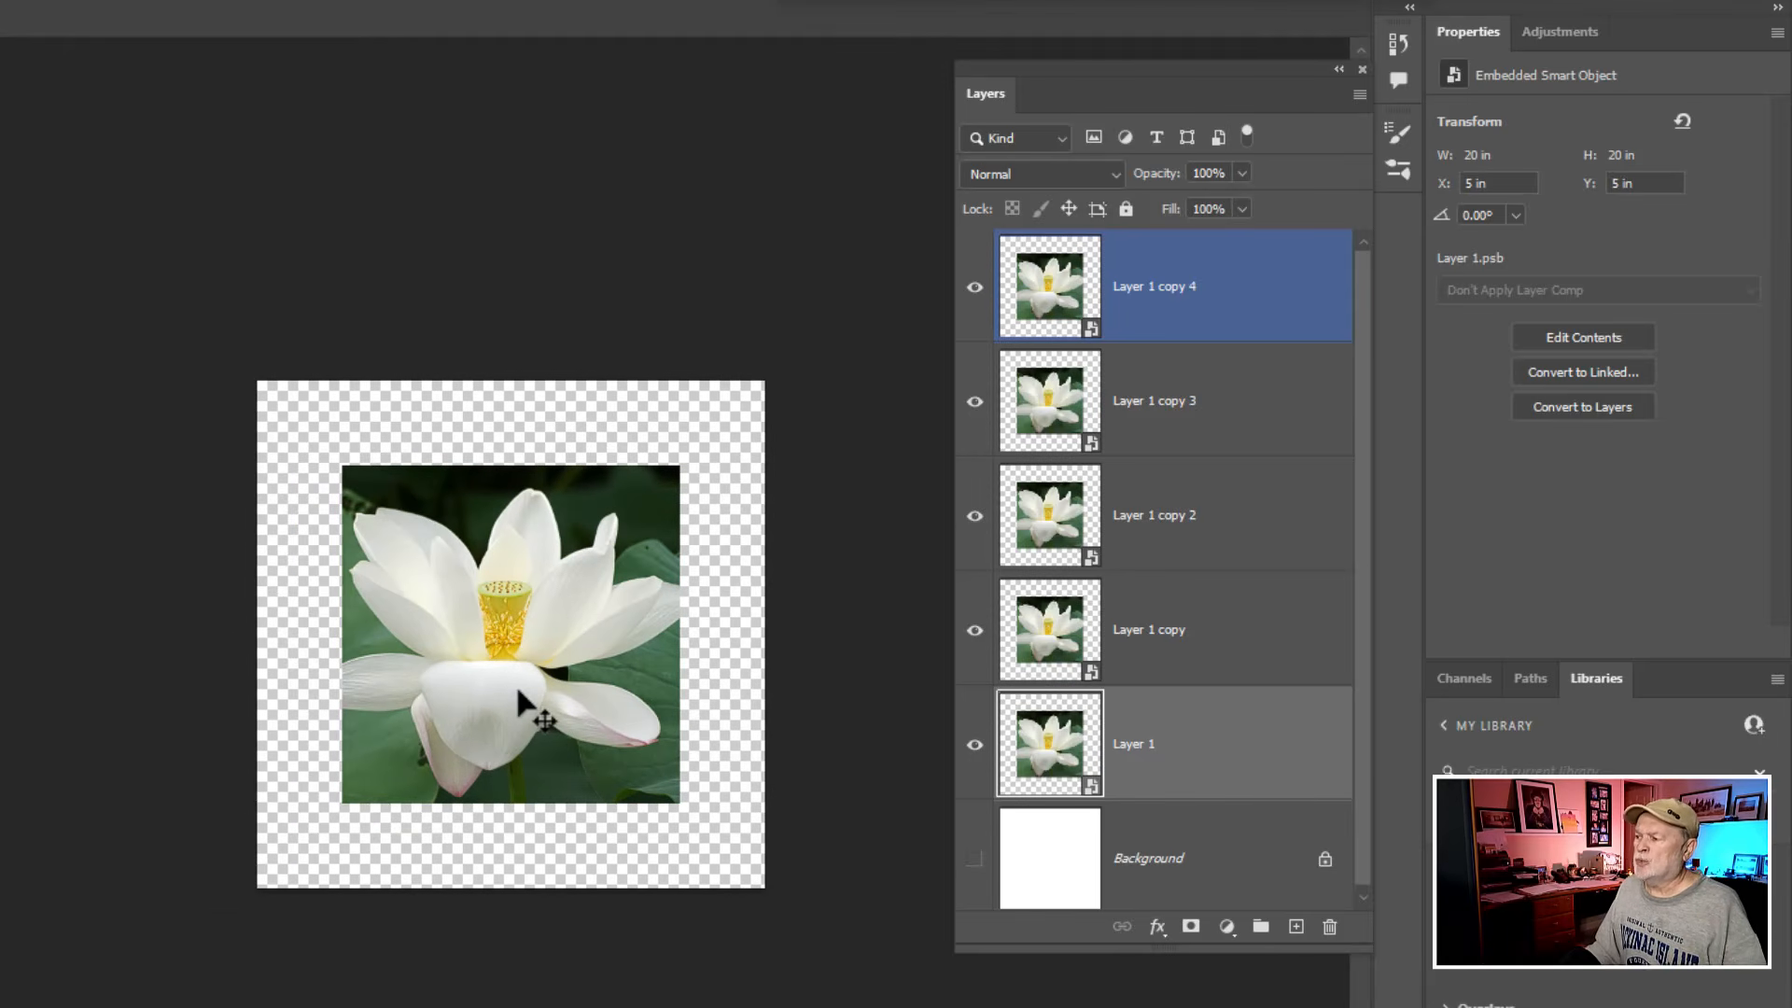
{"action": "left_click", "coordinate": [1164, 292]}
{"action": "double_click", "coordinate": [1165, 289]}
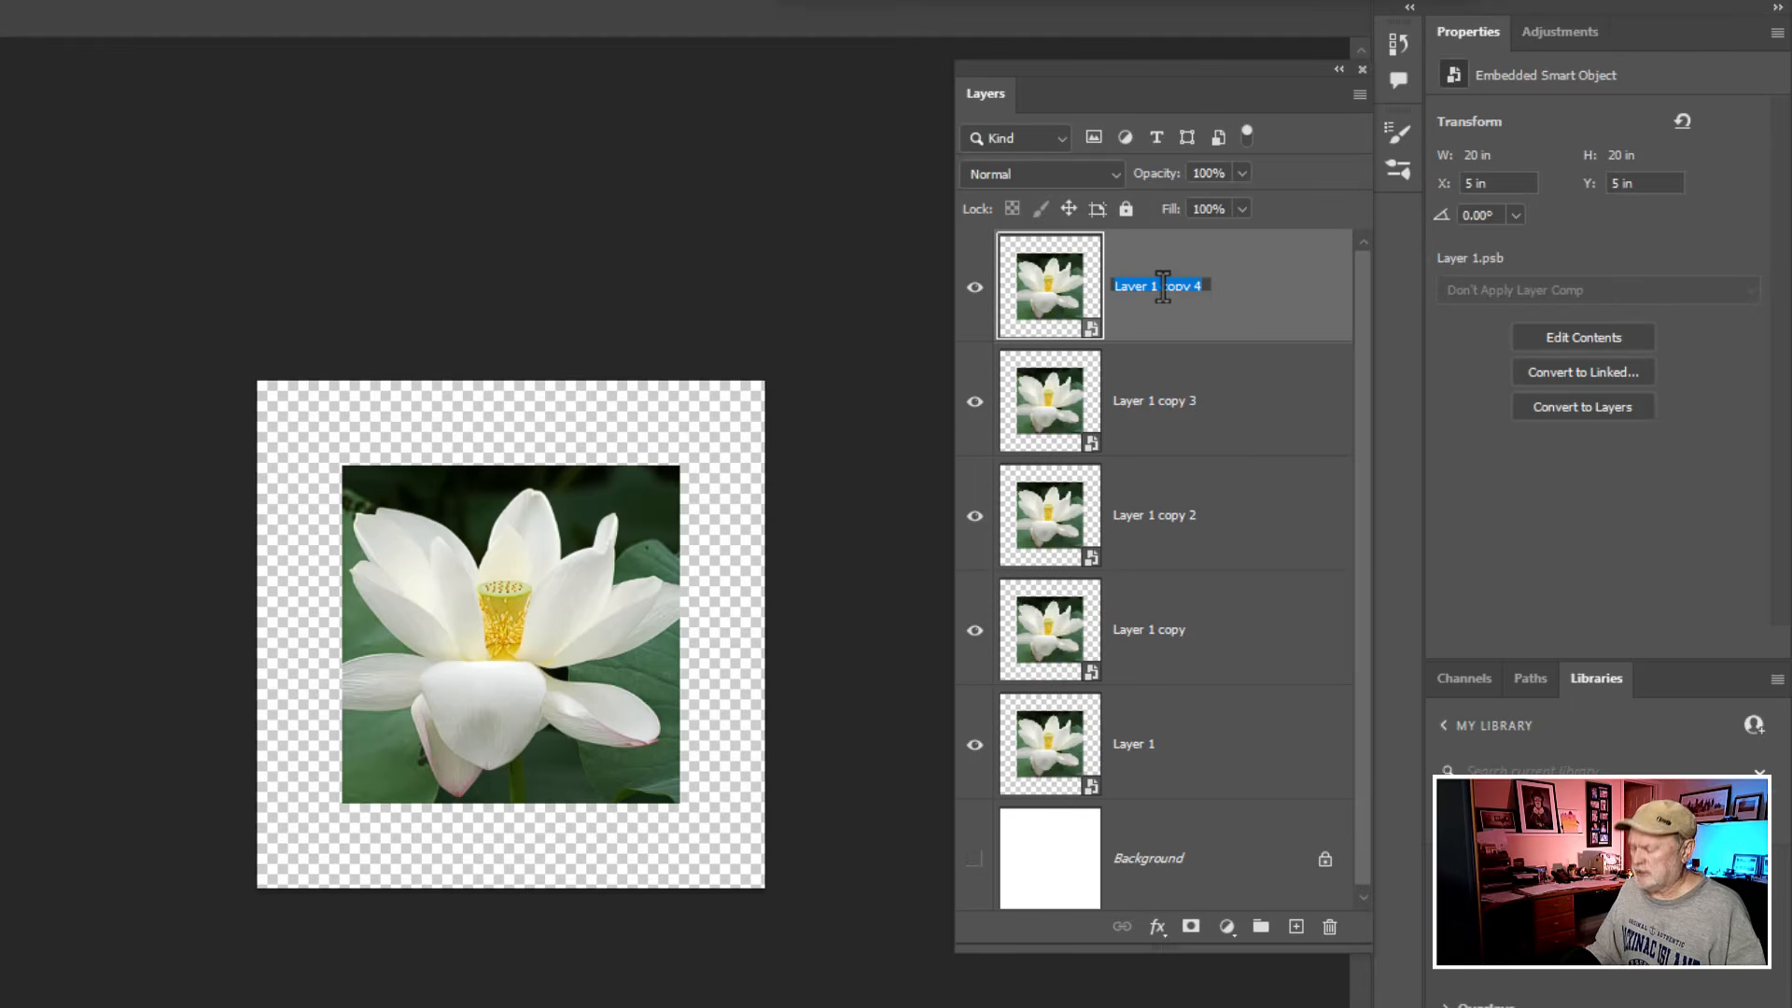
{"action": "type", "text": "Top"}
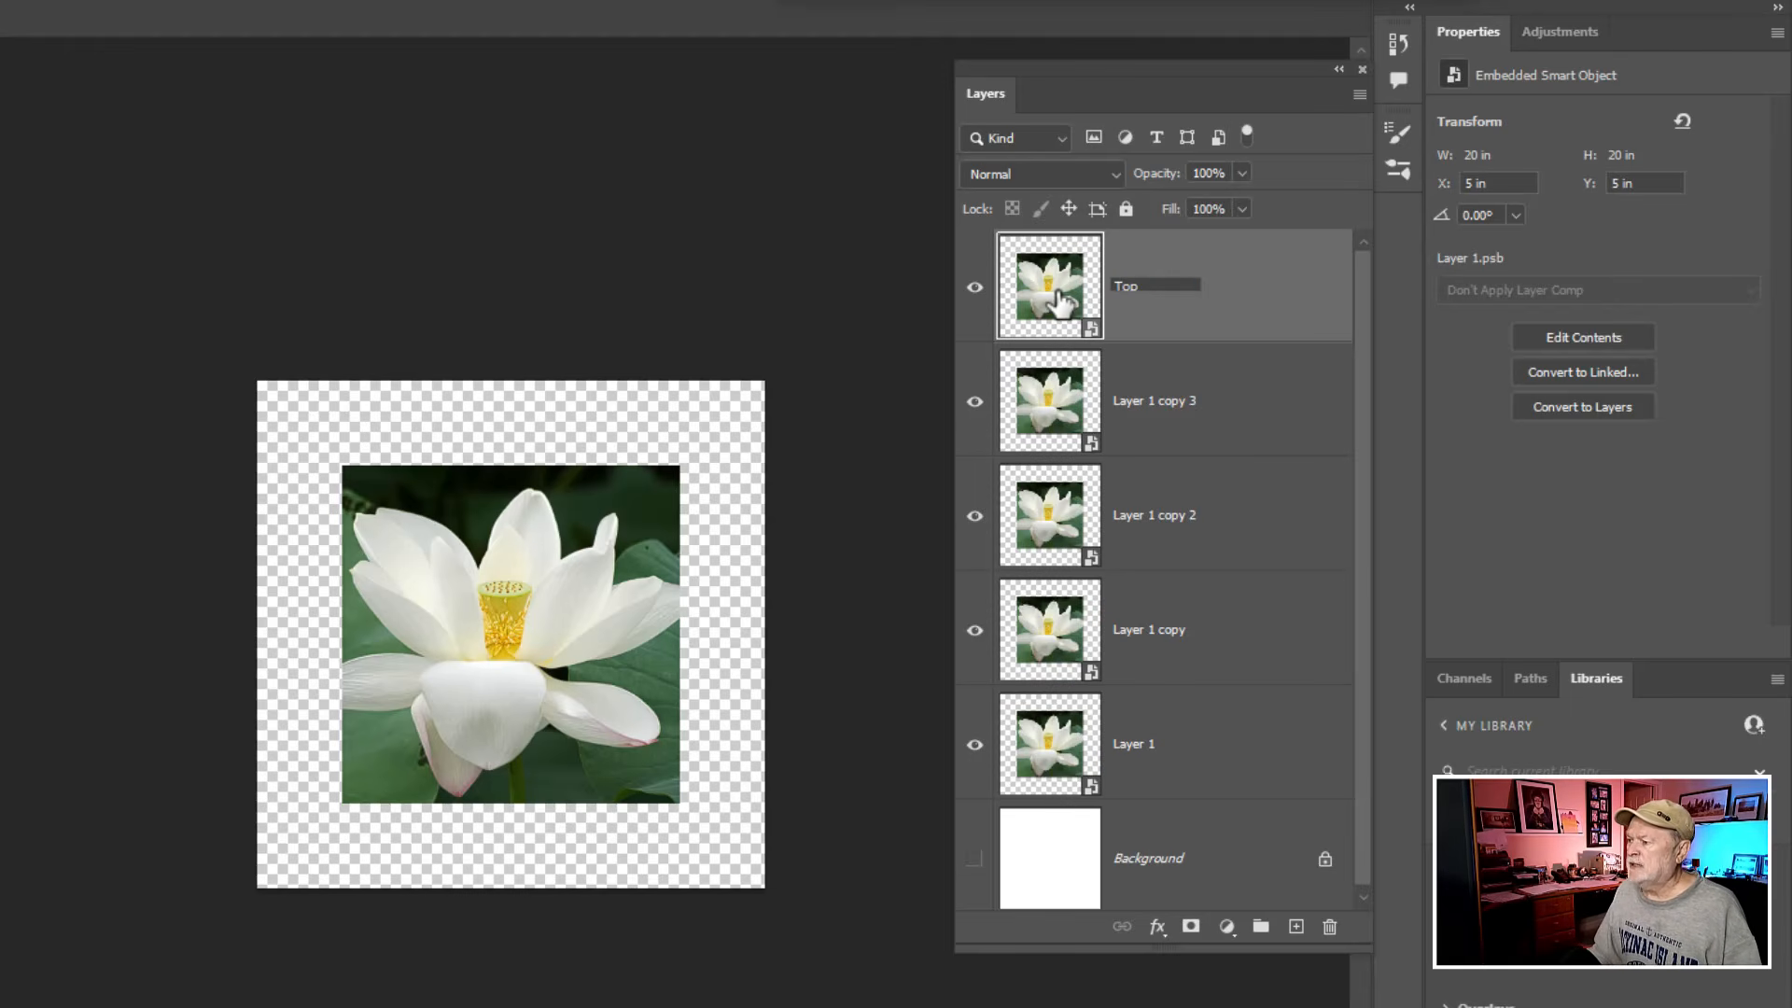
{"action": "key", "text": "Return"}
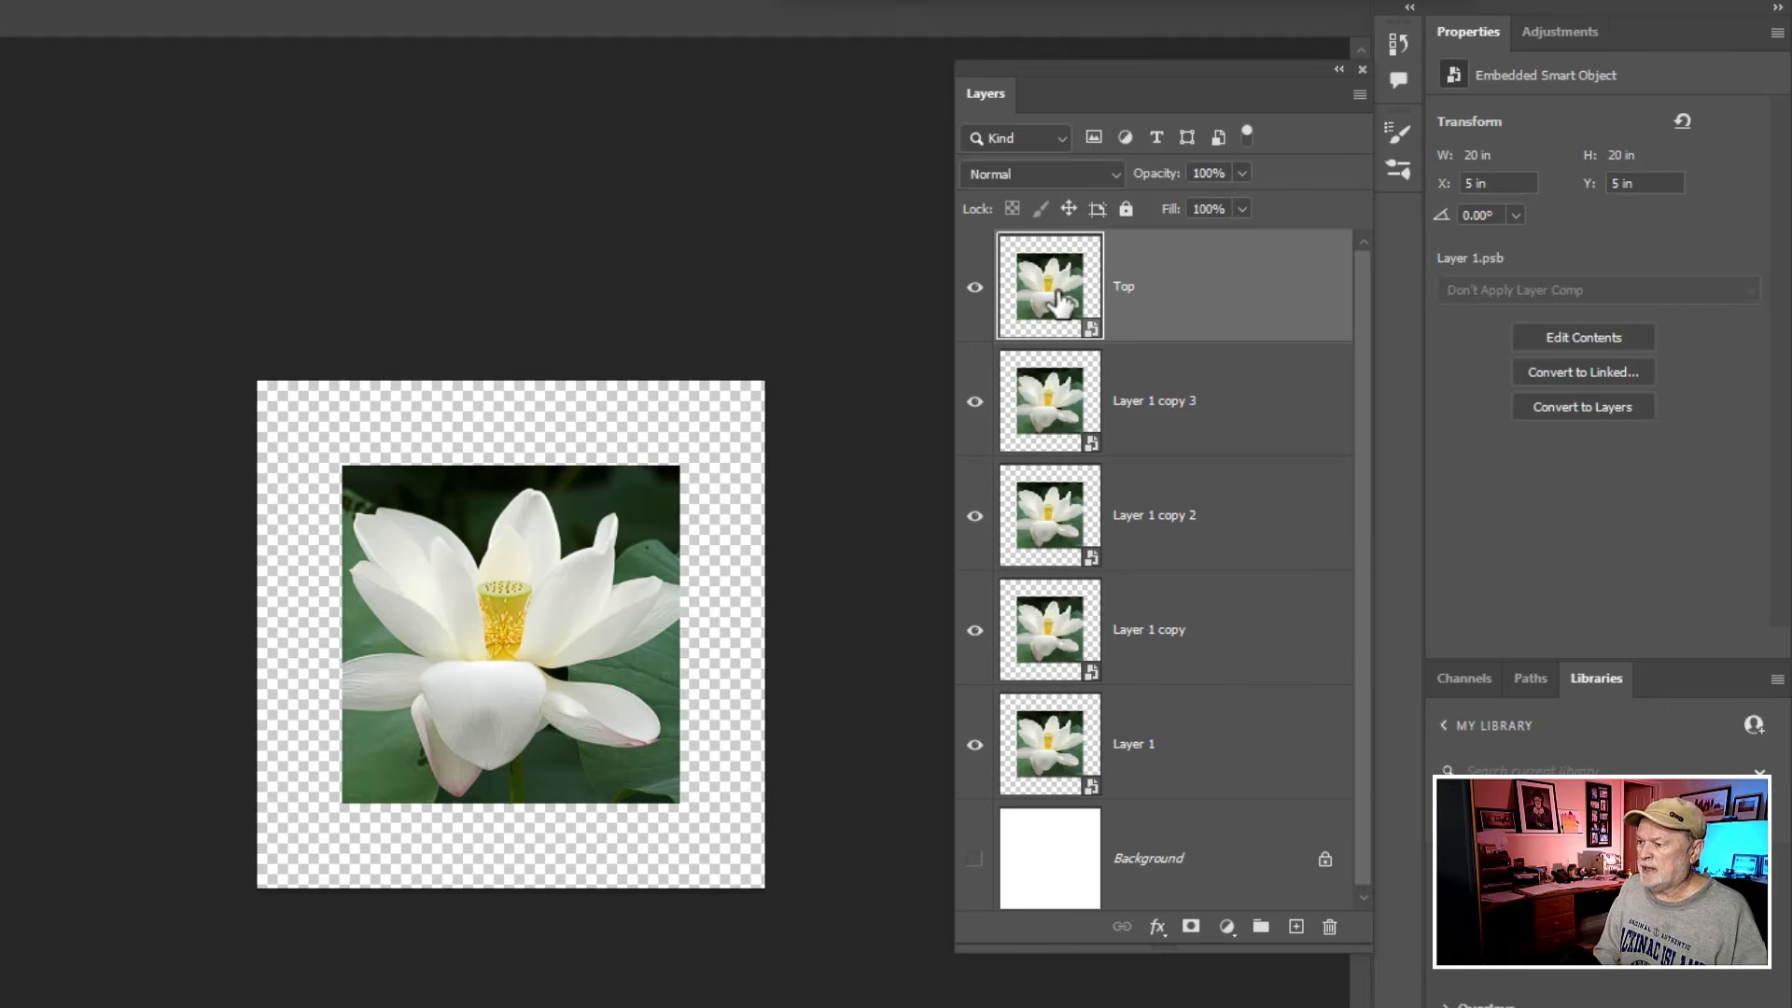
- Free-transform the Top layer: move it directly above the central image with edges meeting, and flip it vertically
{"action": "key", "text": "ctrl+t"}
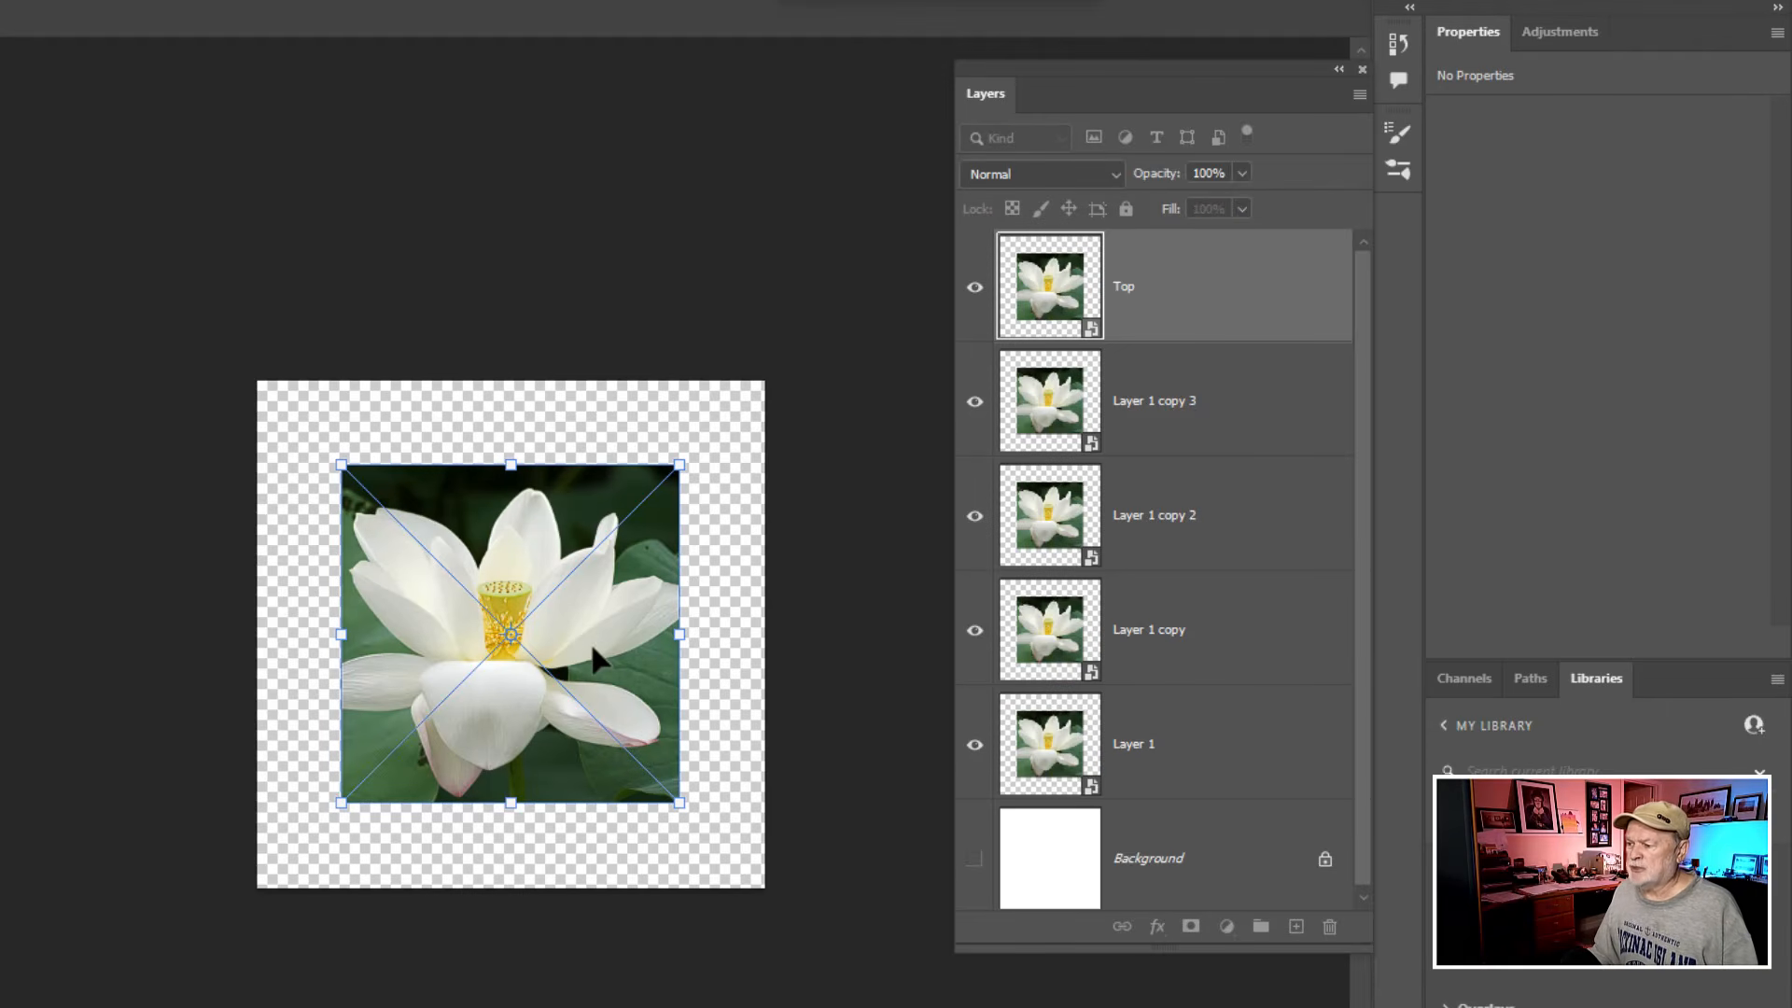
{"action": "left_click_drag", "start_coordinate": [594, 650], "coordinate": [605, 310]}
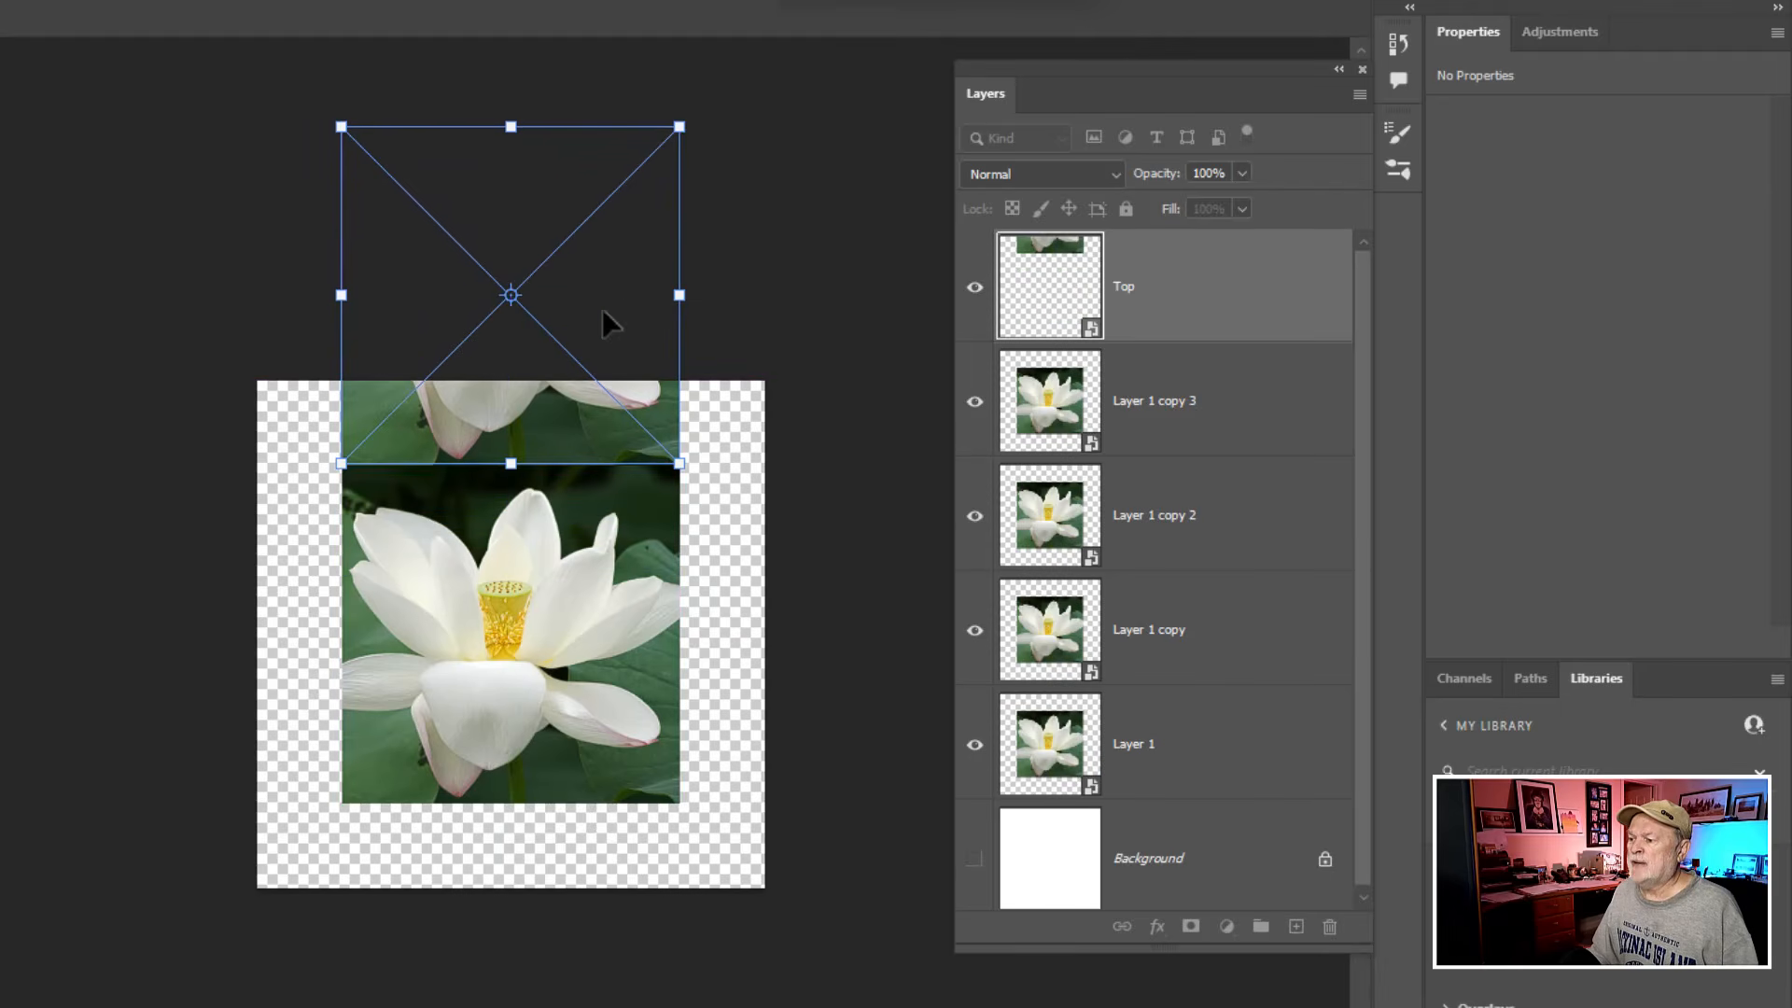
{"action": "left_click", "coordinate": [534, 504]}
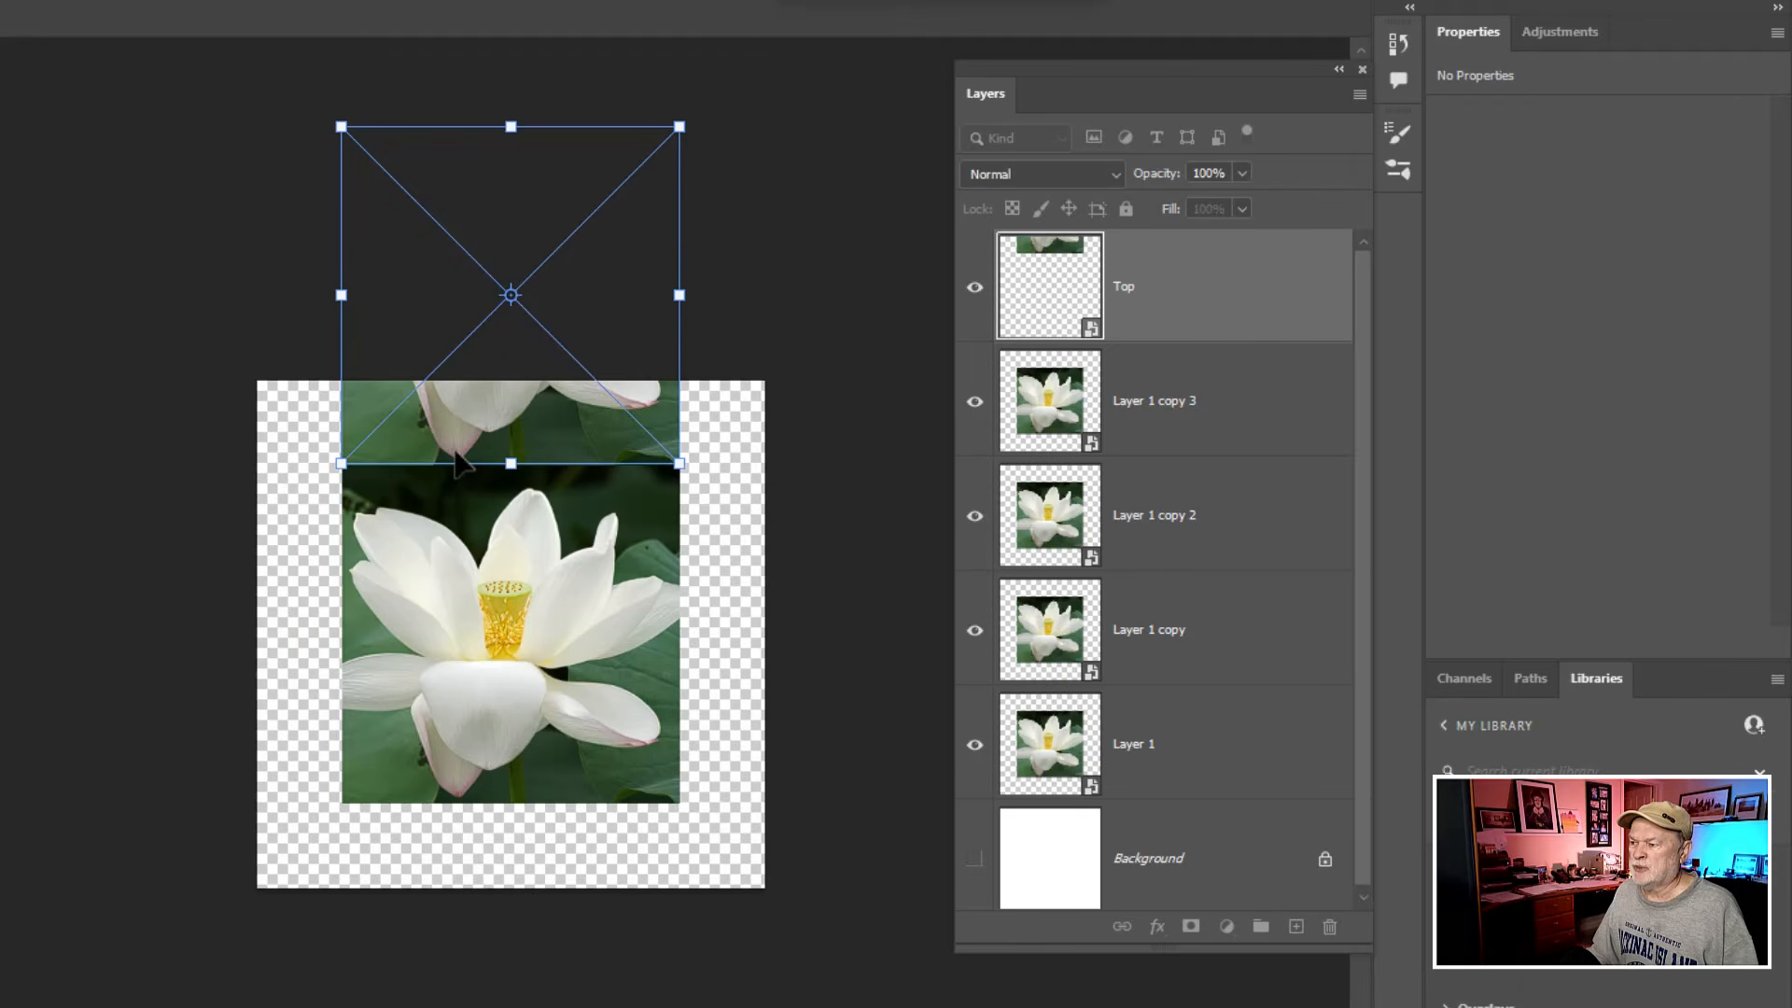
{"action": "right_click", "coordinate": [513, 416]}
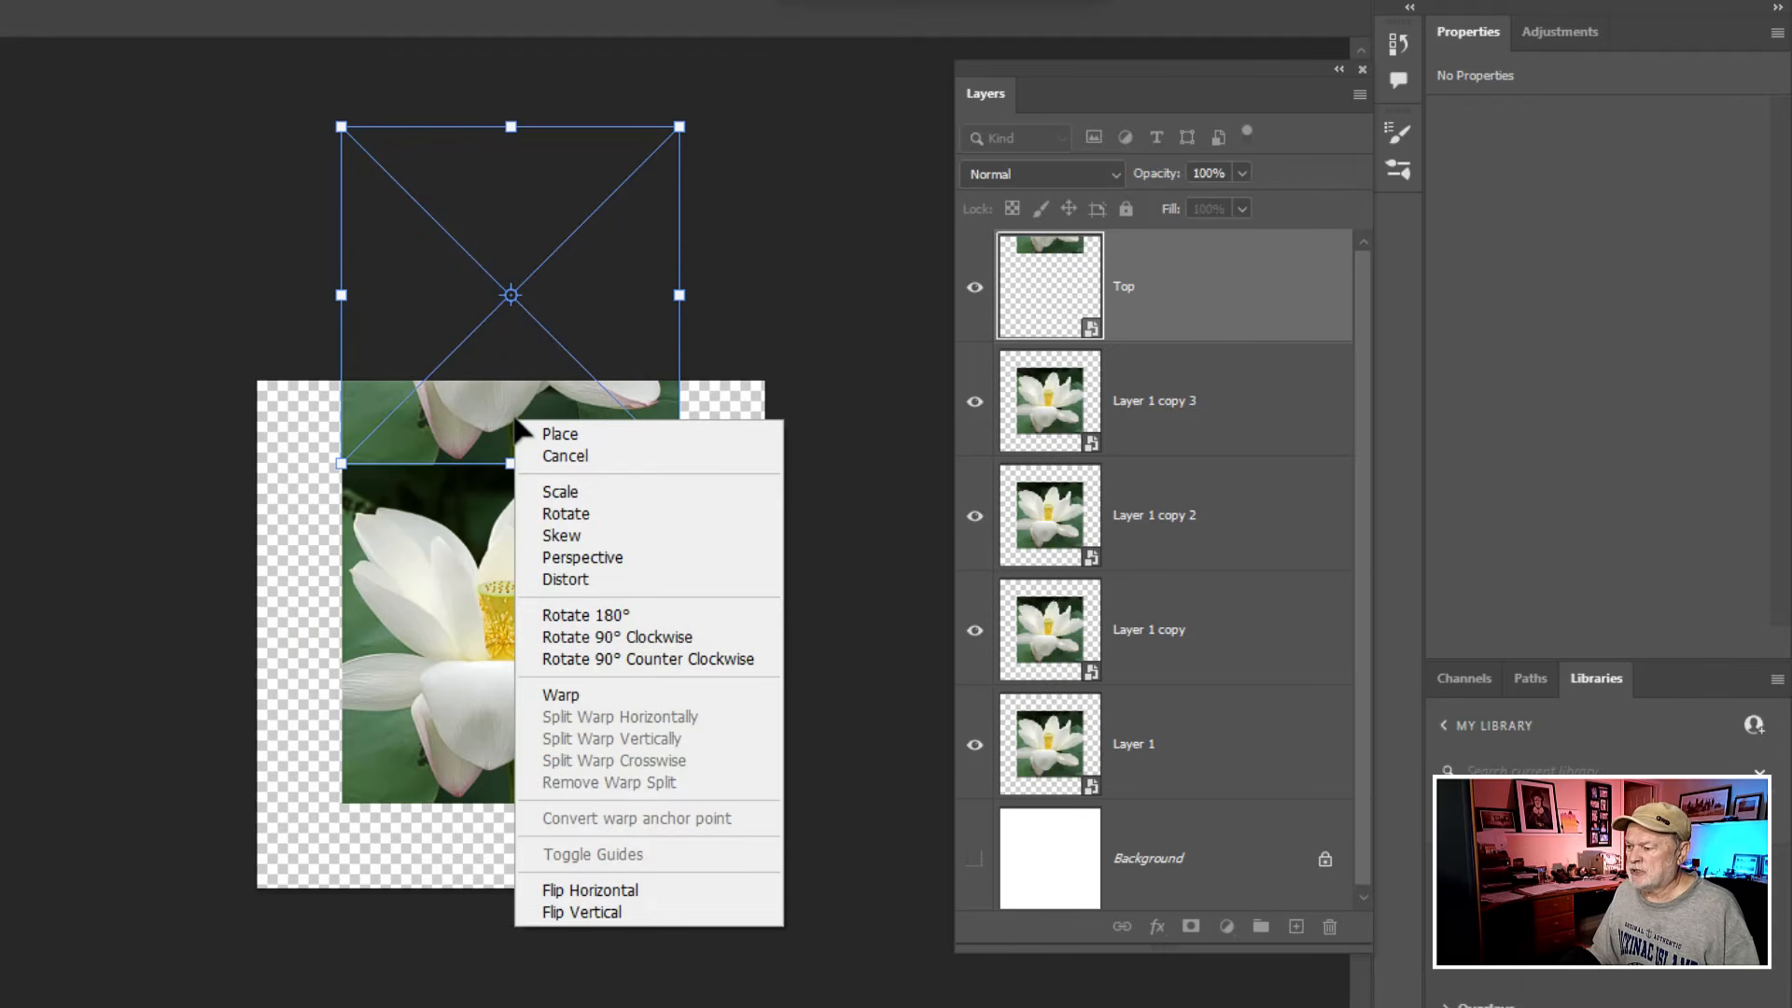
{"action": "left_click", "coordinate": [603, 914]}
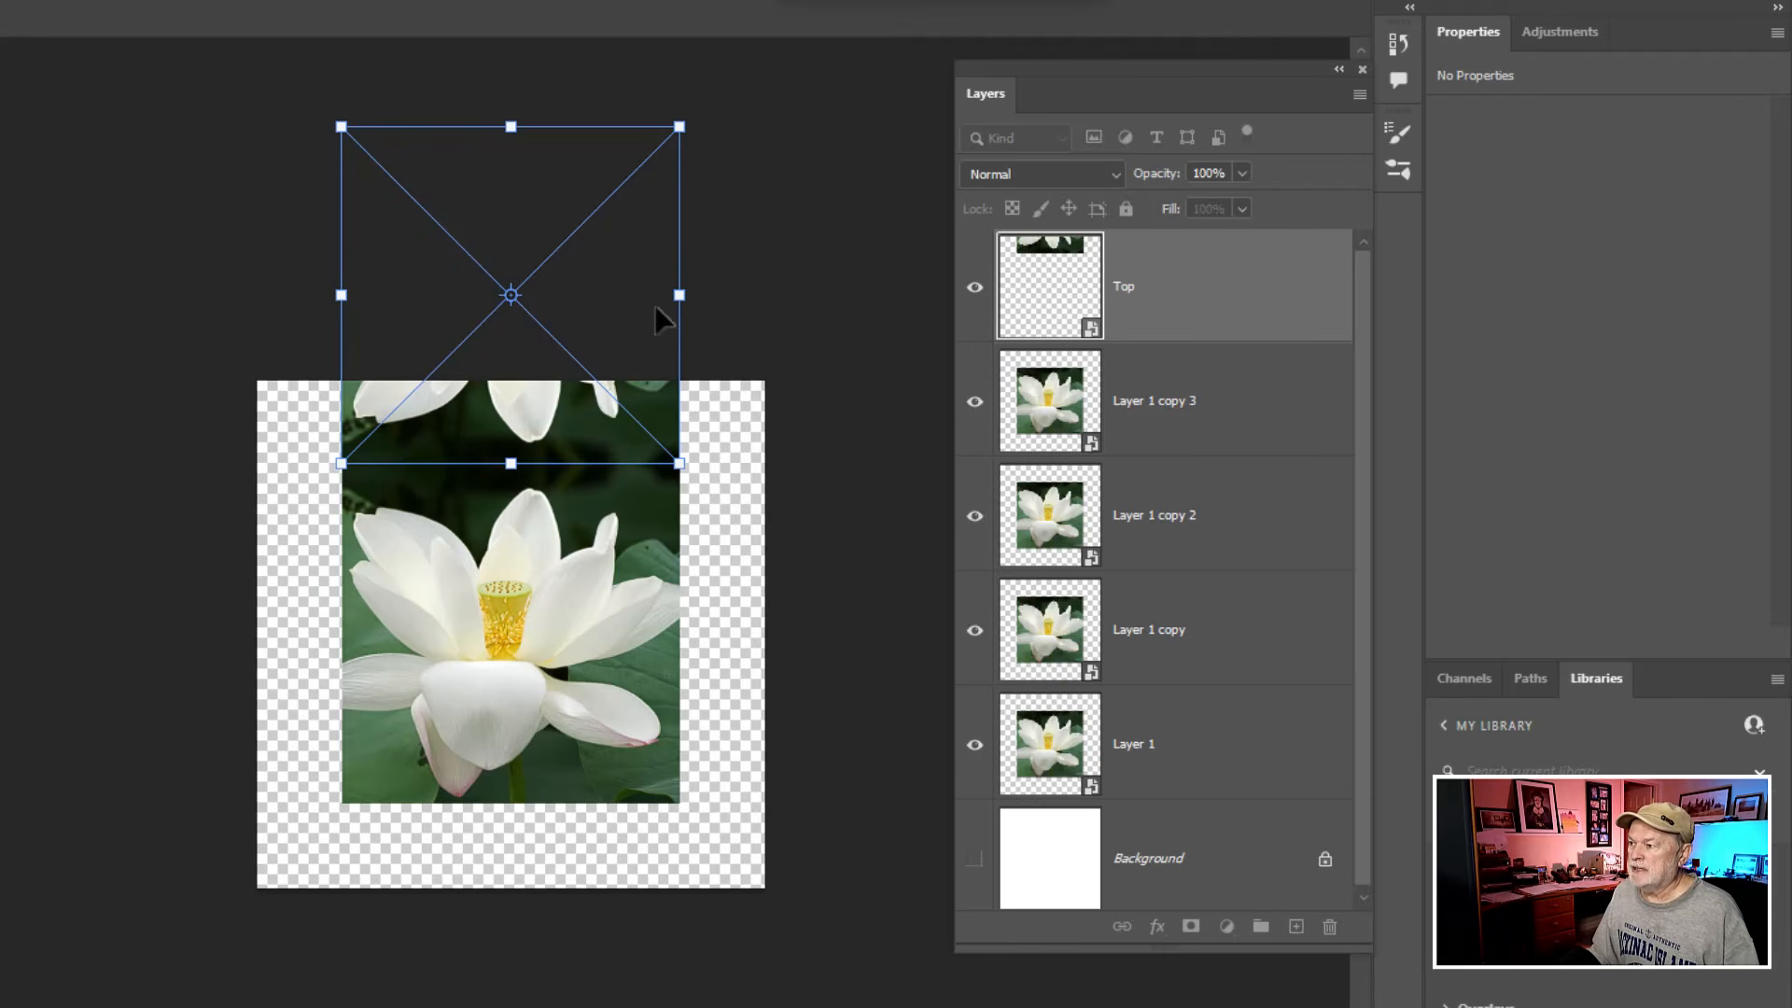
- Distort the Top layer by pulling its two outer corners to the canvas's upper corners, slightly past the edges, and apply the transform
{"action": "key", "text": "ctrl"}
{"action": "key", "text": "ctrl"}
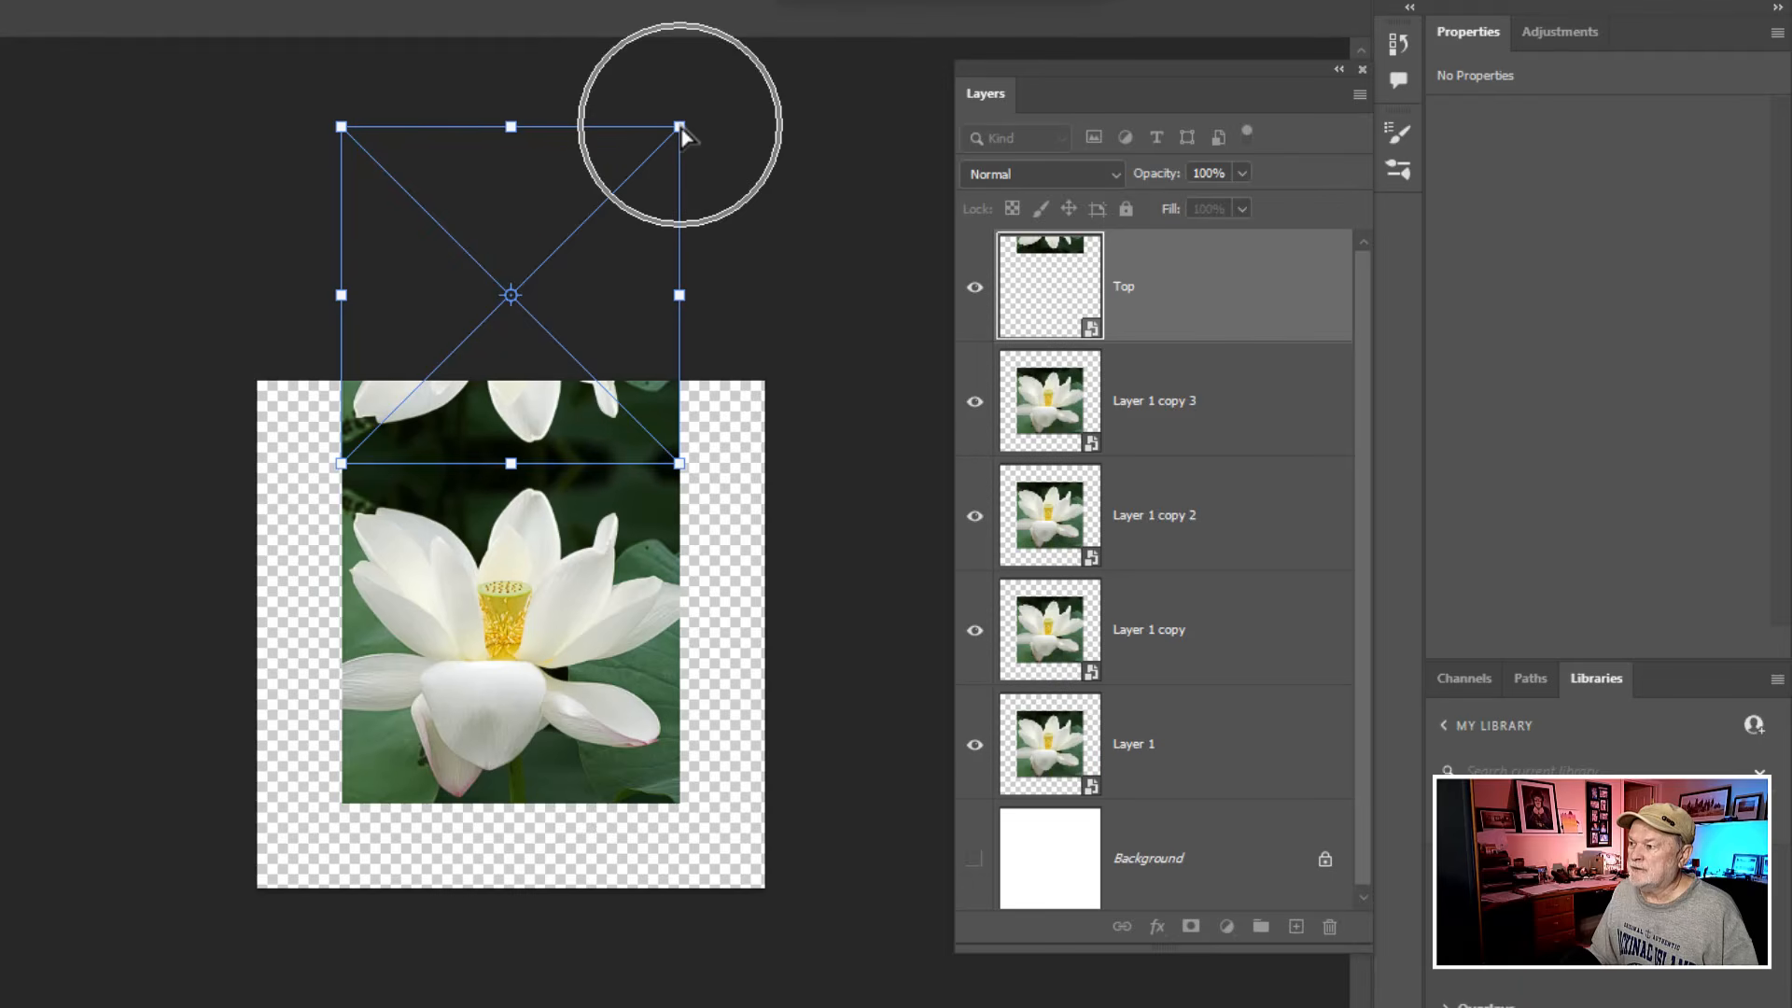
{"action": "left_click_drag", "start_coordinate": [681, 129], "coordinate": [767, 386]}
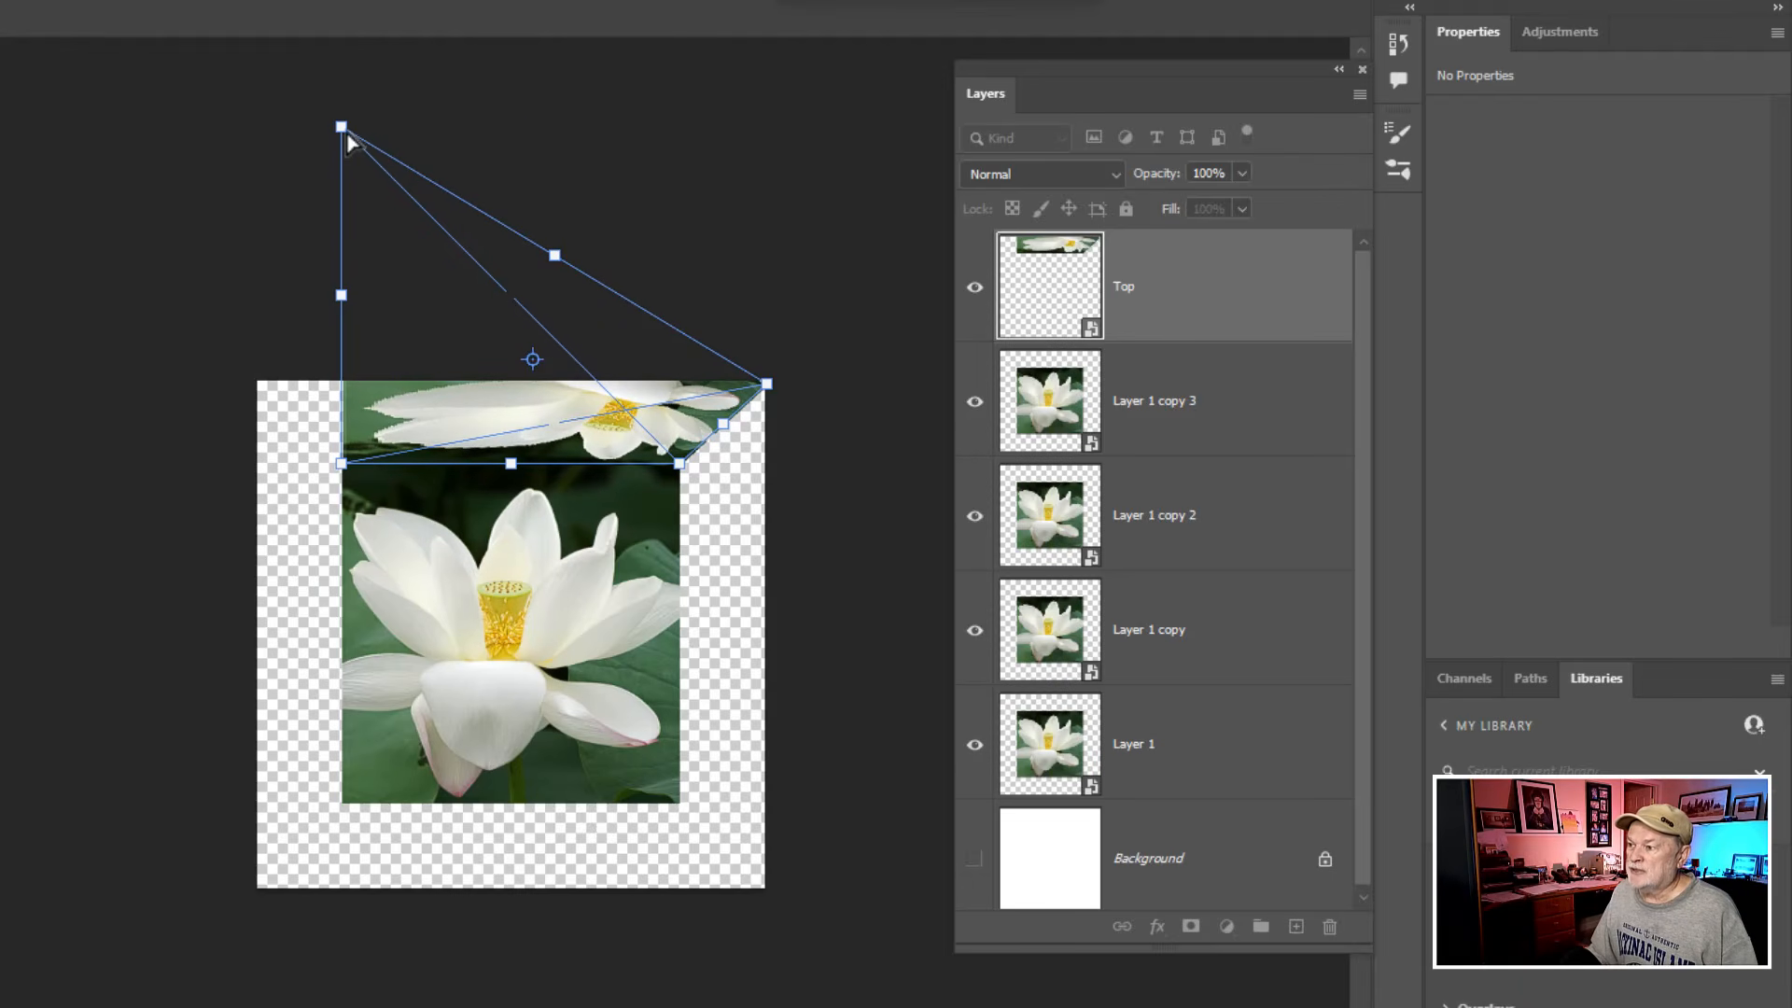
{"action": "key", "text": "ctrl"}
{"action": "key", "text": "ctrl"}
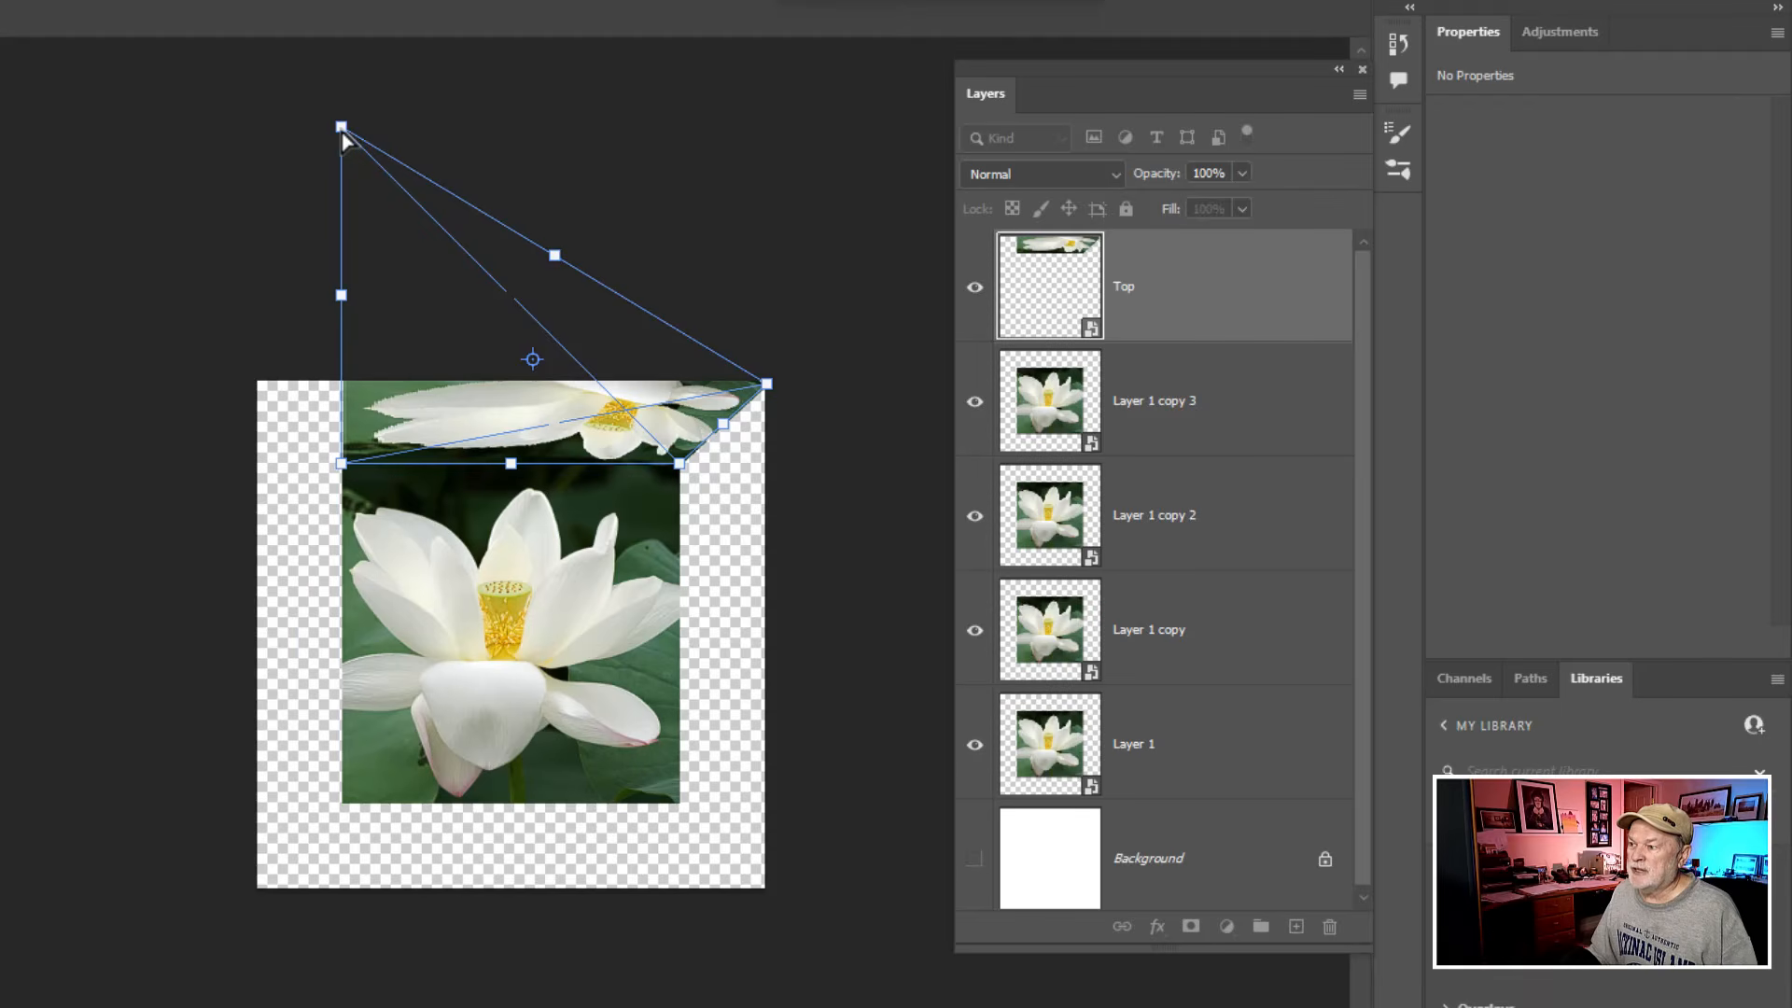
{"action": "left_click_drag", "start_coordinate": [342, 128], "coordinate": [260, 392]}
{"action": "left_click_drag", "start_coordinate": [259, 384], "coordinate": [256, 382]}
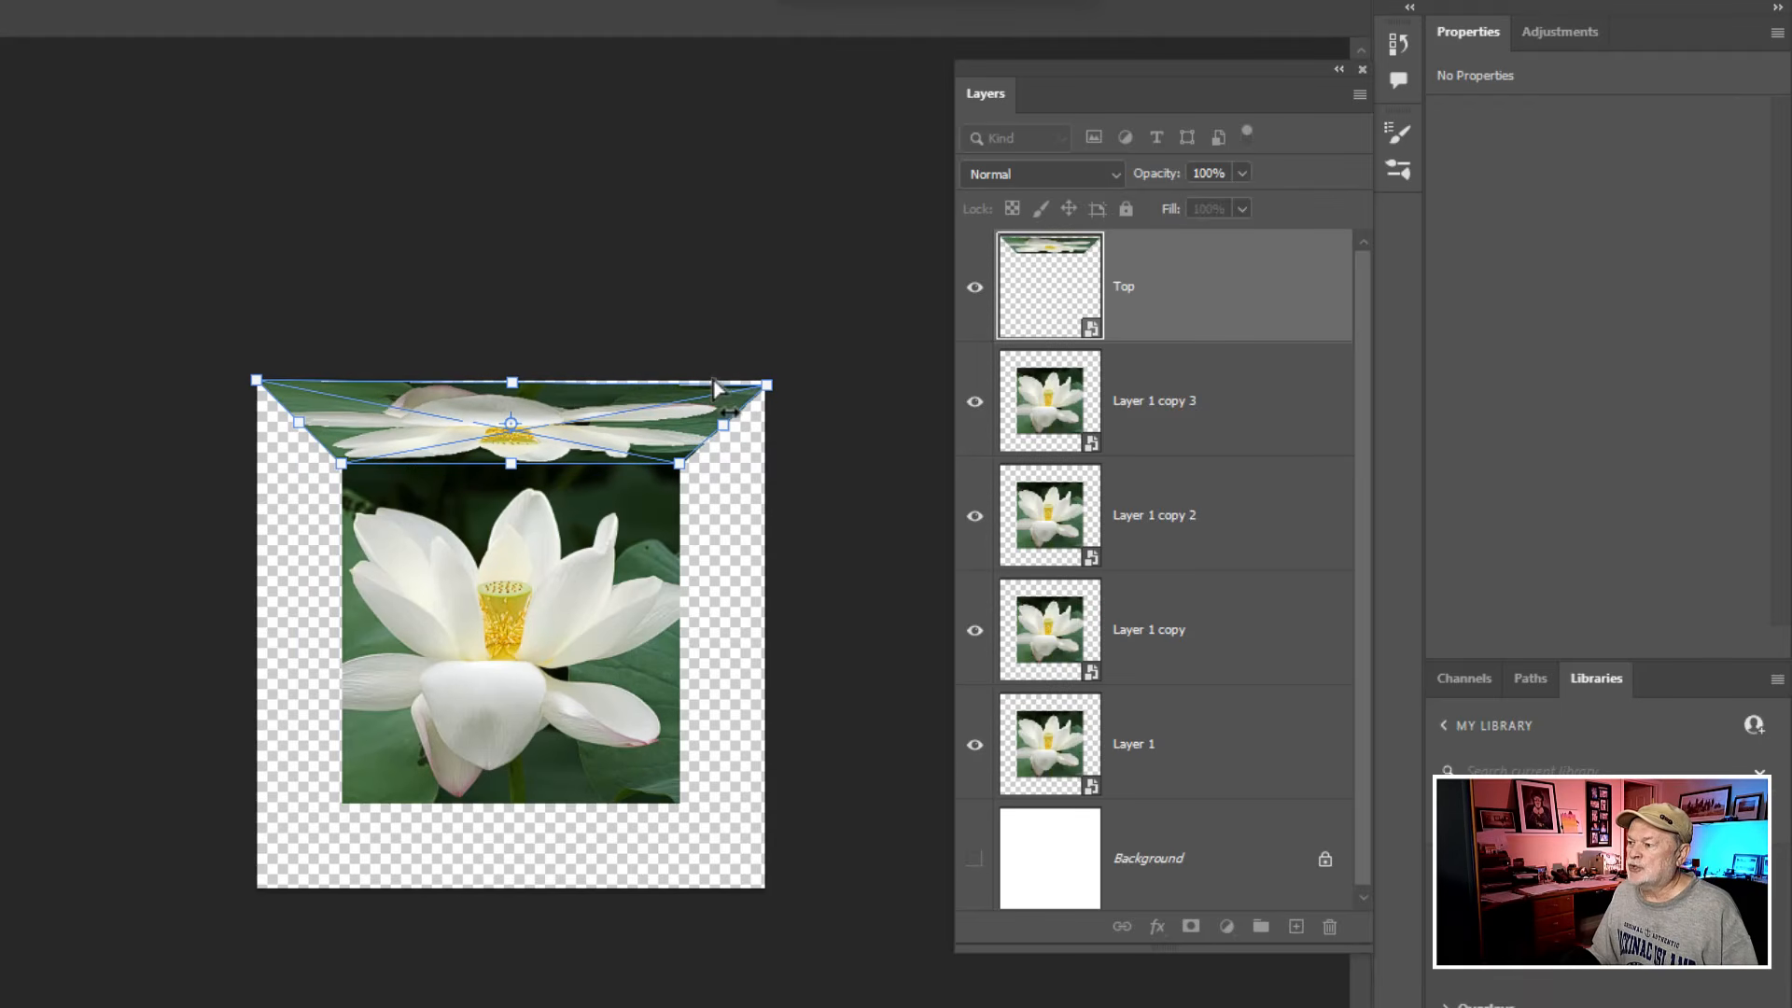
{"action": "left_click_drag", "start_coordinate": [767, 383], "coordinate": [772, 378]}
{"action": "left_click_drag", "start_coordinate": [257, 383], "coordinate": [255, 378]}
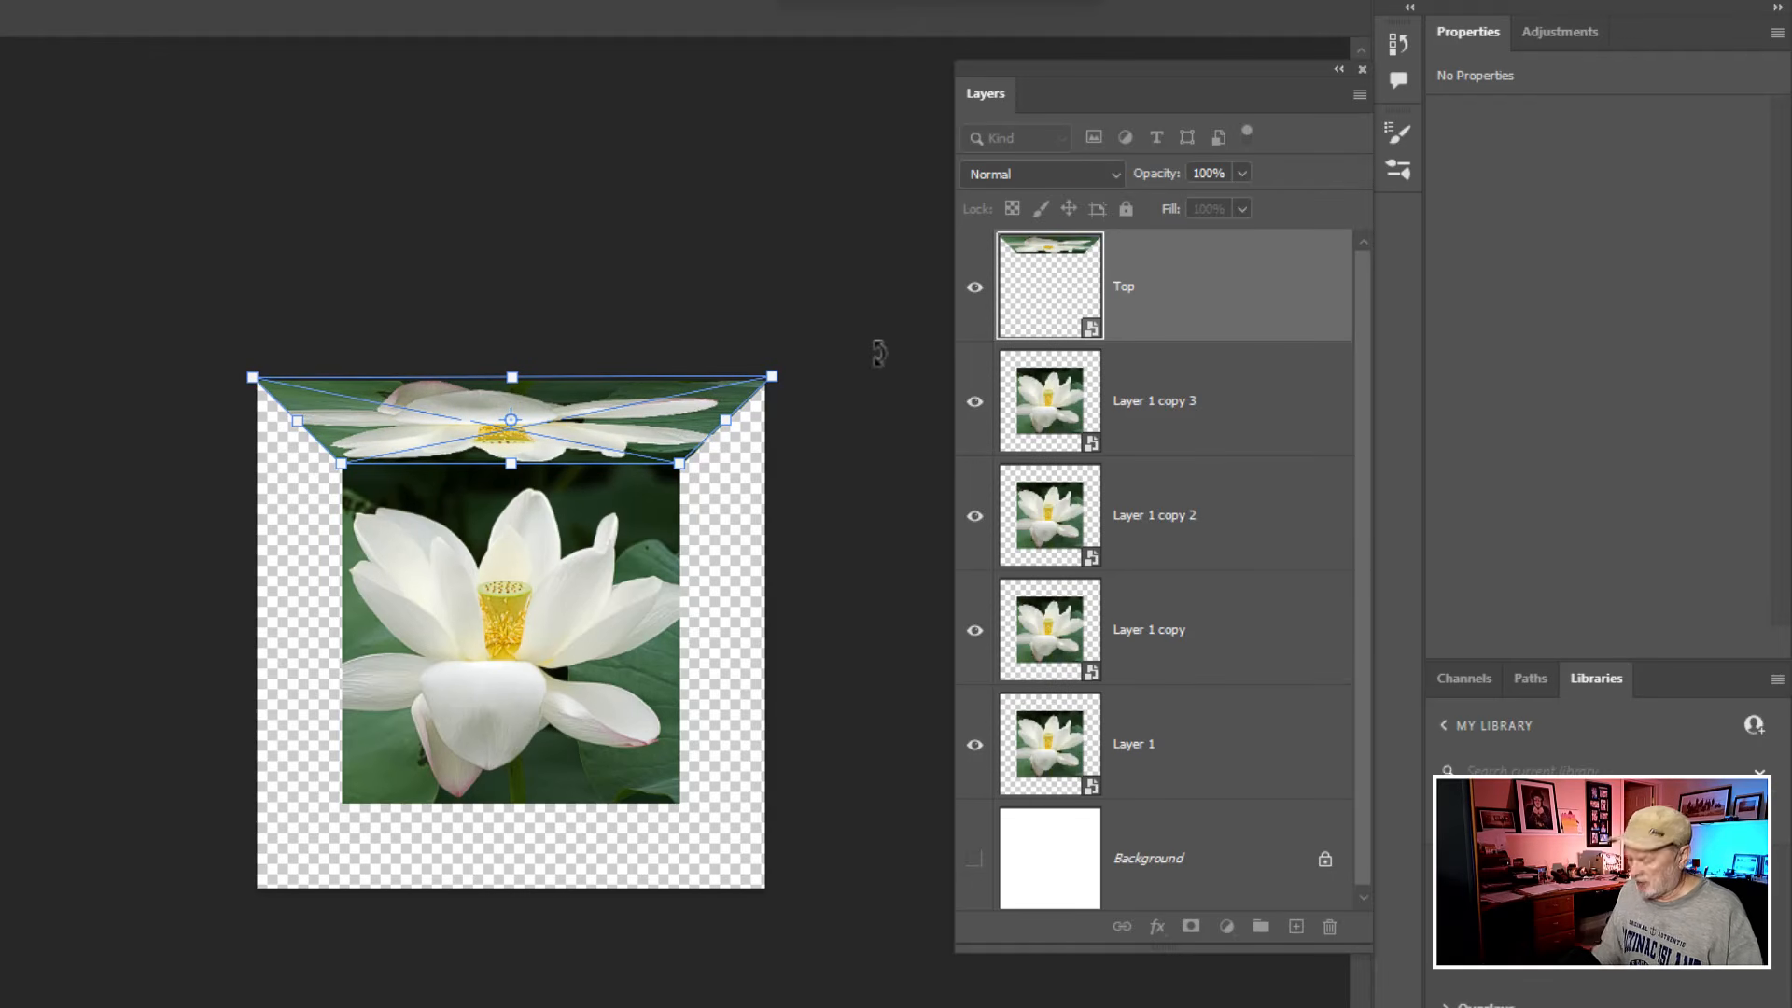
{"action": "key", "text": "Return"}
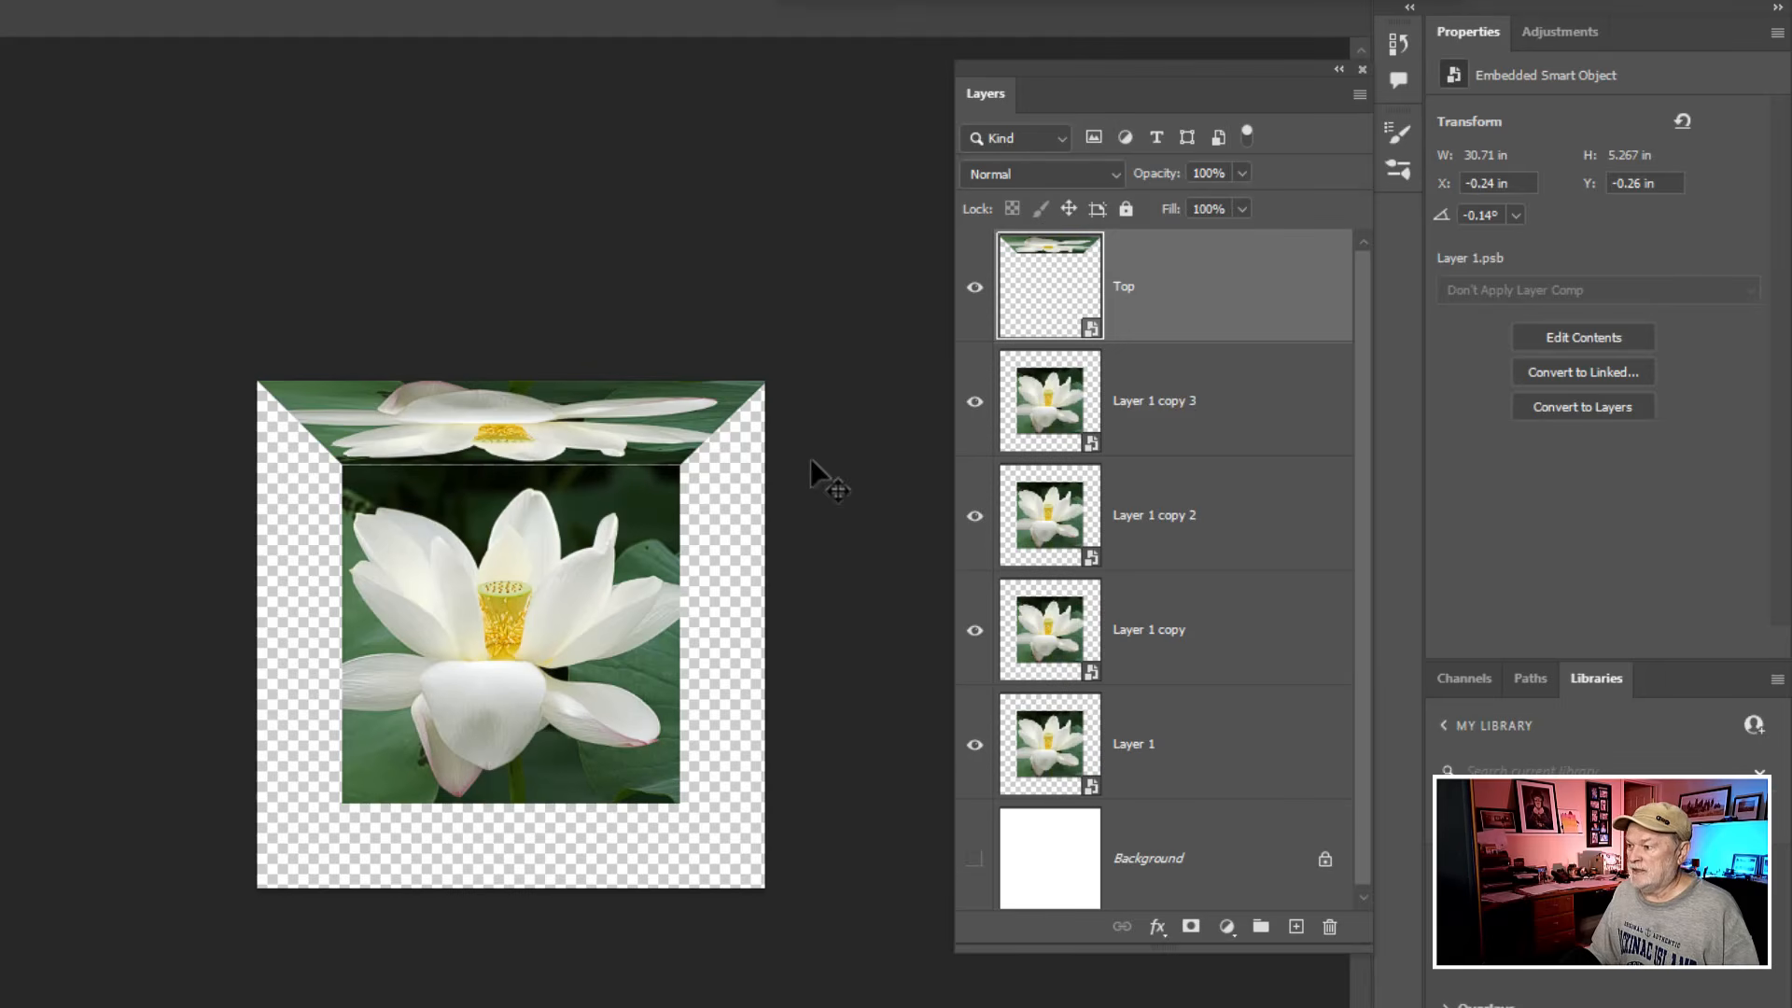
- Nudge the Top layer down one increment to close the thin gap above the central image
{"action": "left_click", "coordinate": [642, 556]}
{"action": "scroll", "coordinate": [591, 595], "scroll_direction": "down", "scroll_amount": 1}
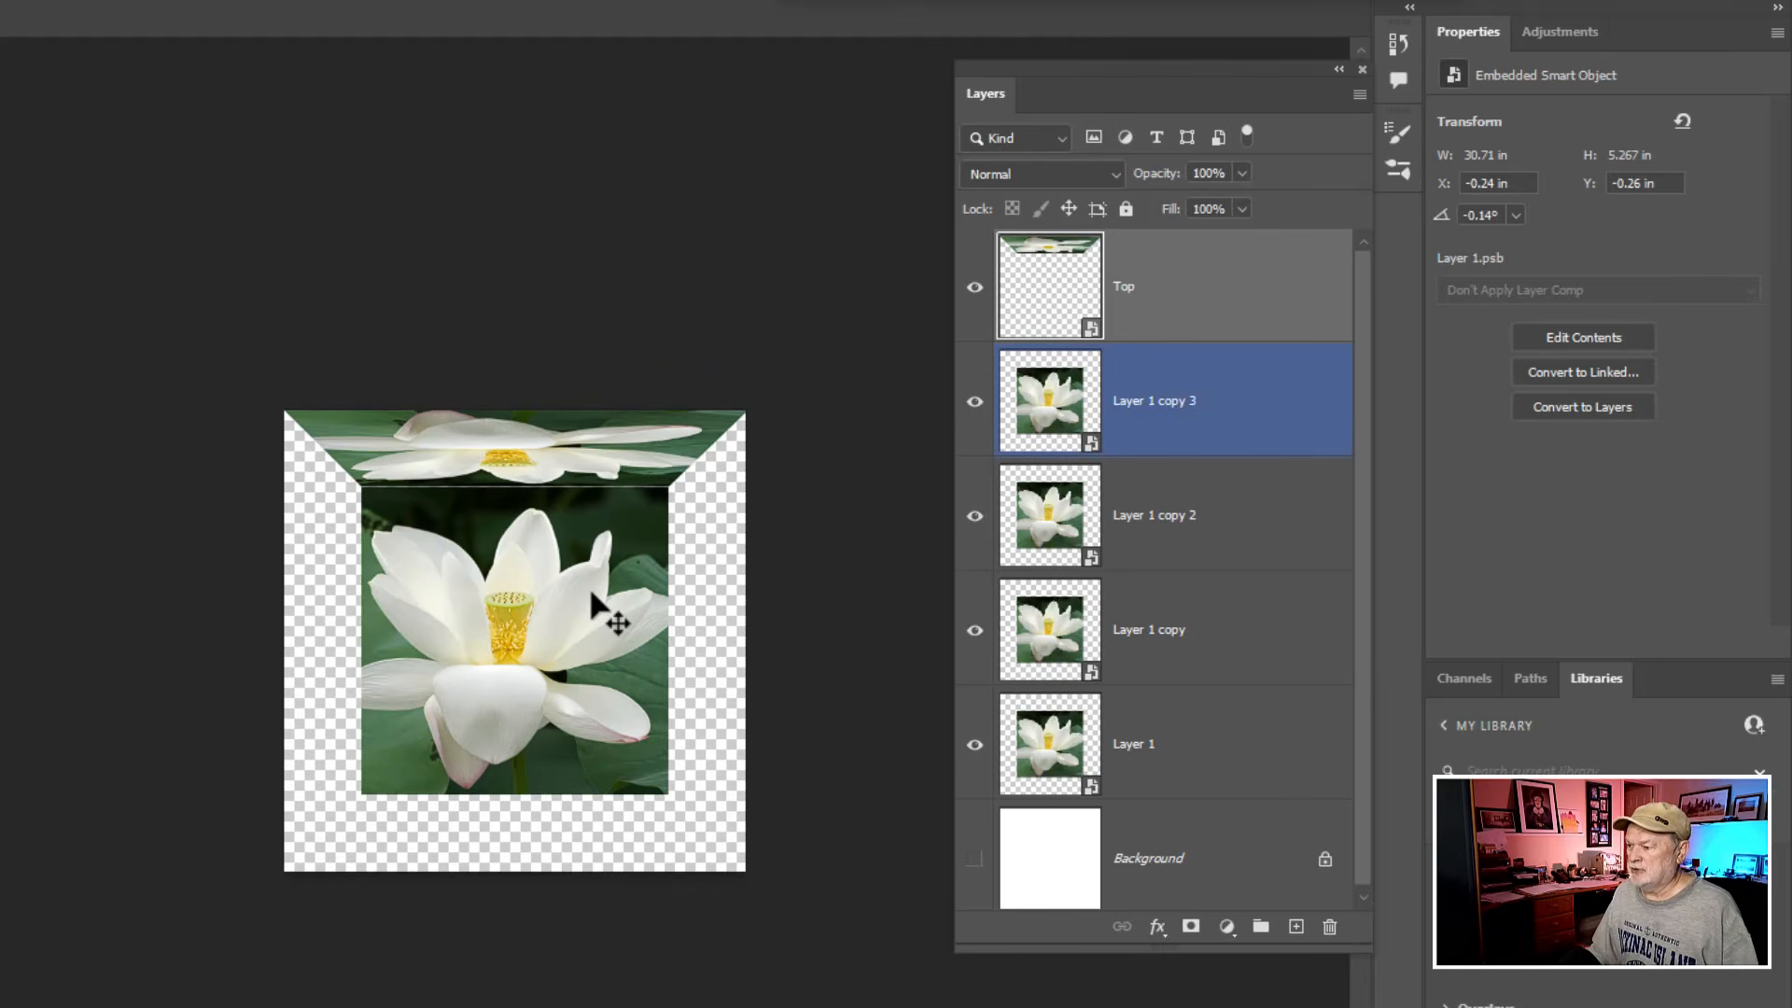
{"action": "scroll", "coordinate": [592, 597], "scroll_direction": "up", "scroll_amount": 6}
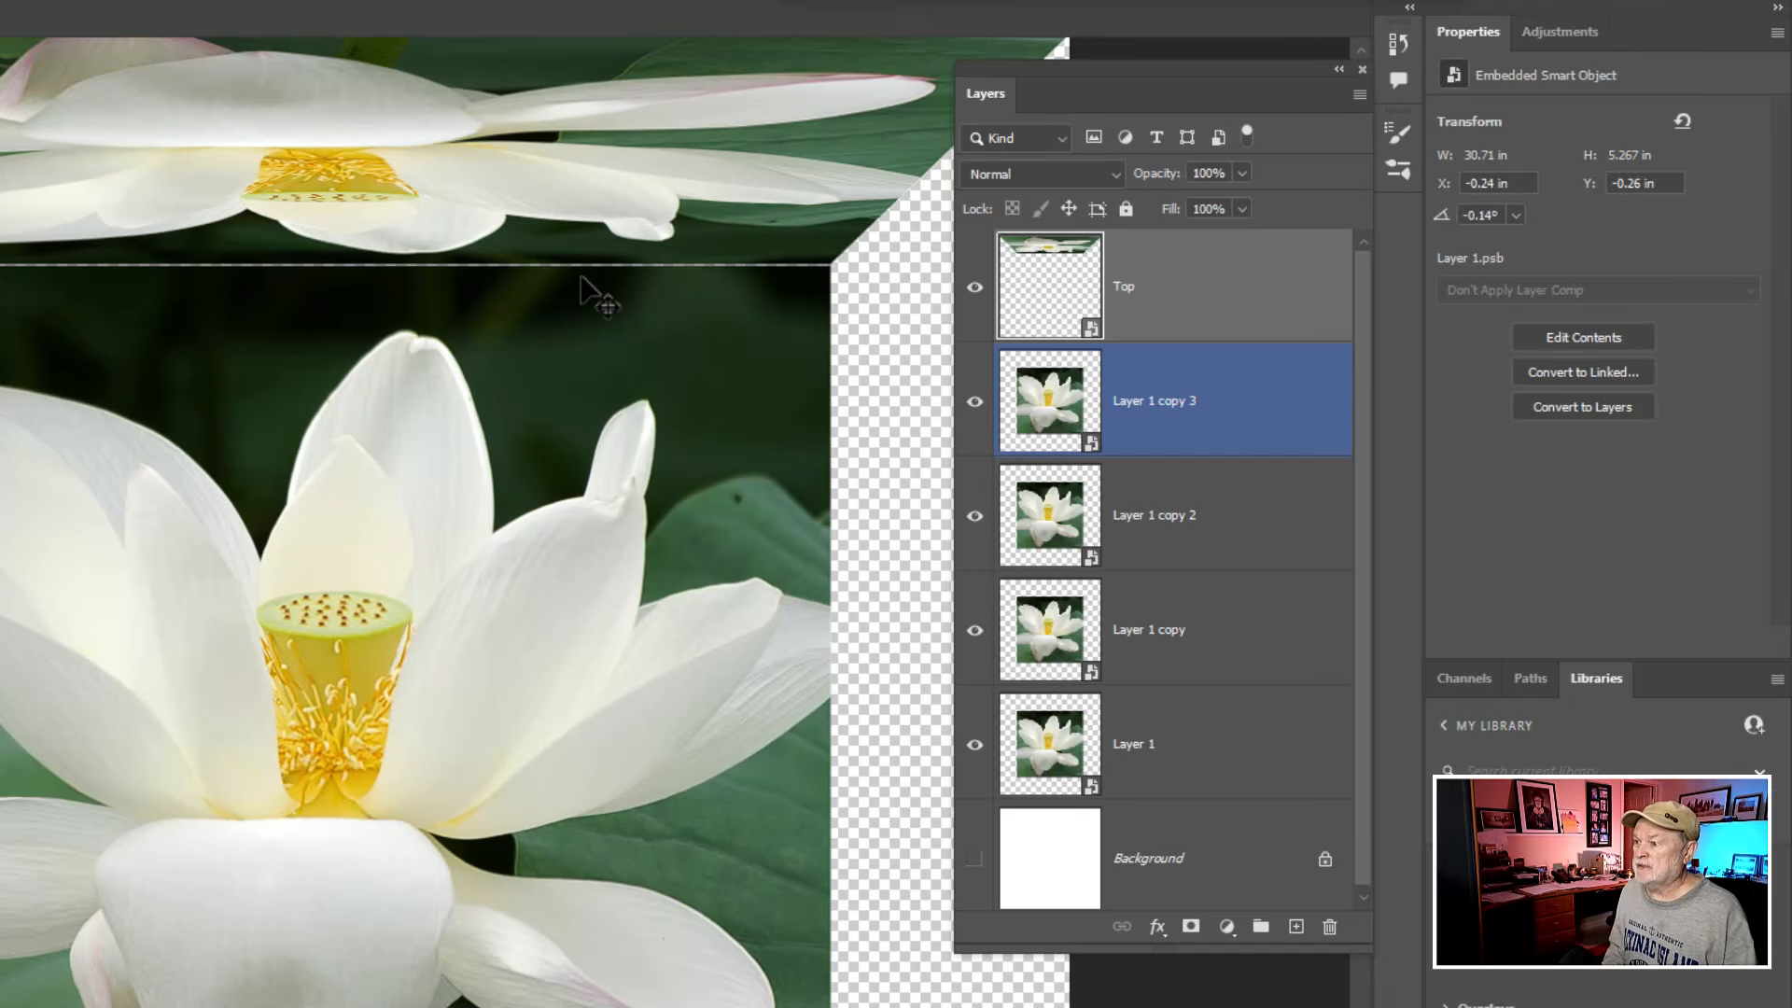
{"action": "key", "text": "Down"}
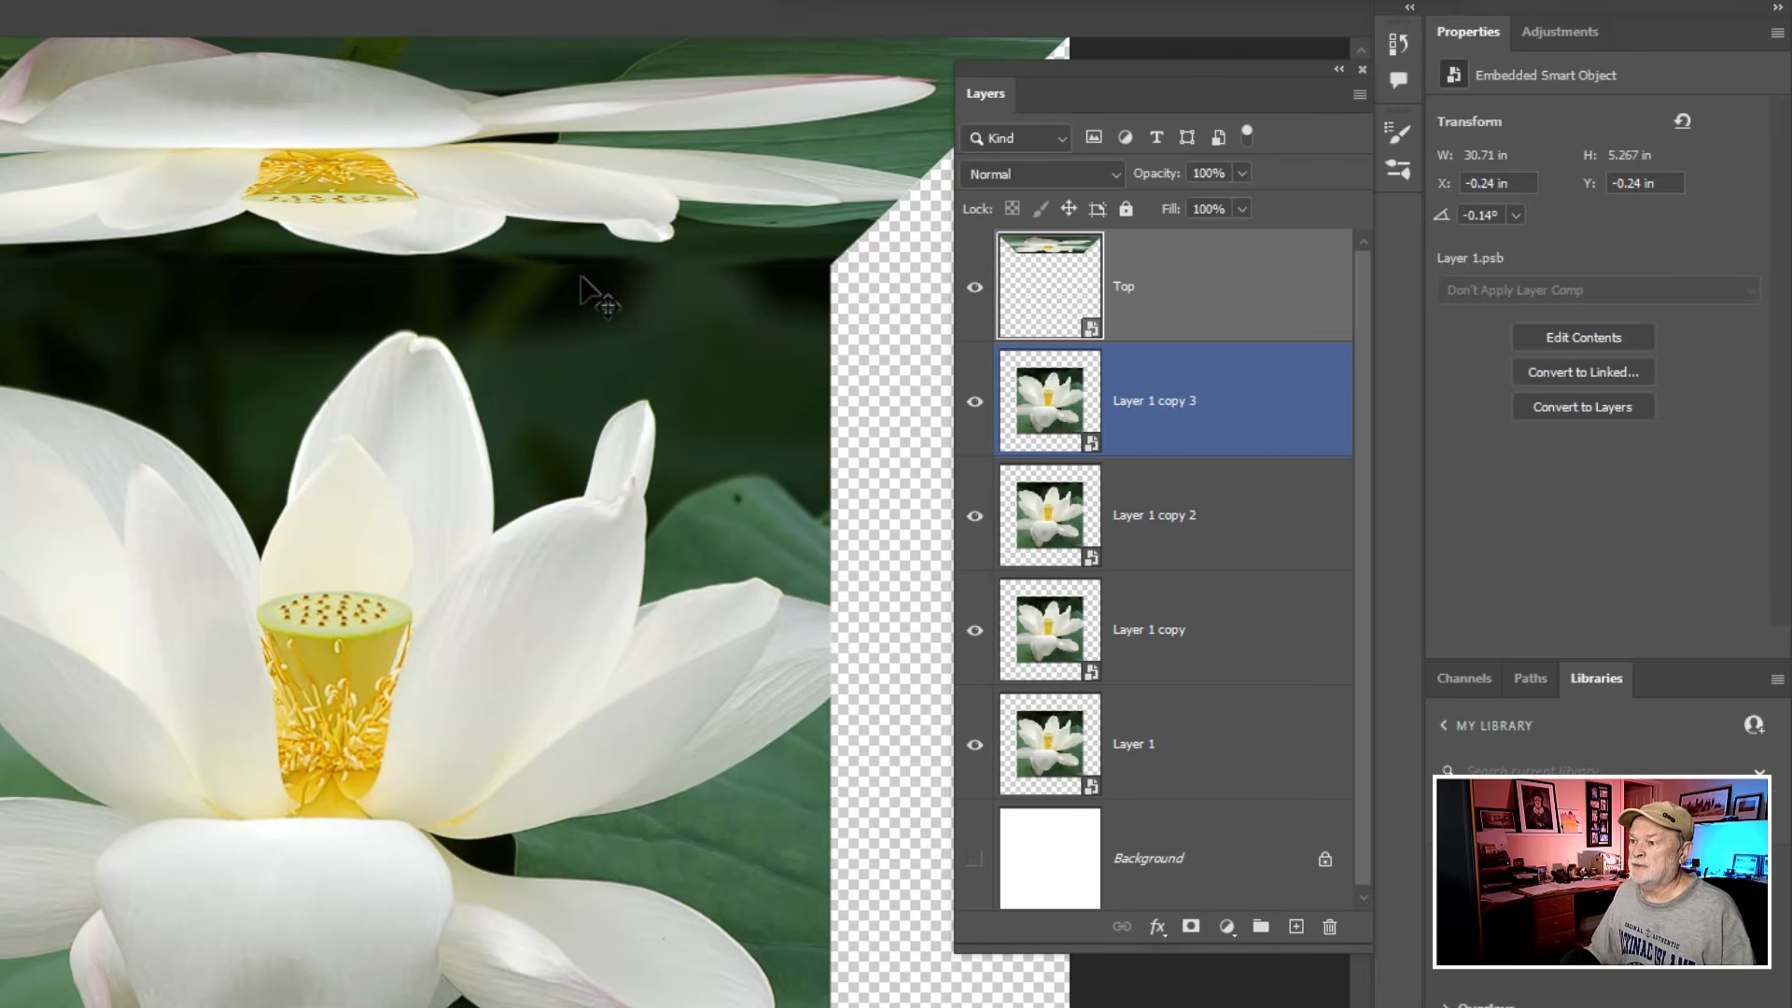
- Rename the Layer 1 copy 3 layer as Bottom
{"action": "scroll", "coordinate": [593, 298], "scroll_direction": "down", "scroll_amount": 2}
{"action": "scroll", "coordinate": [581, 277], "scroll_direction": "down", "scroll_amount": 5}
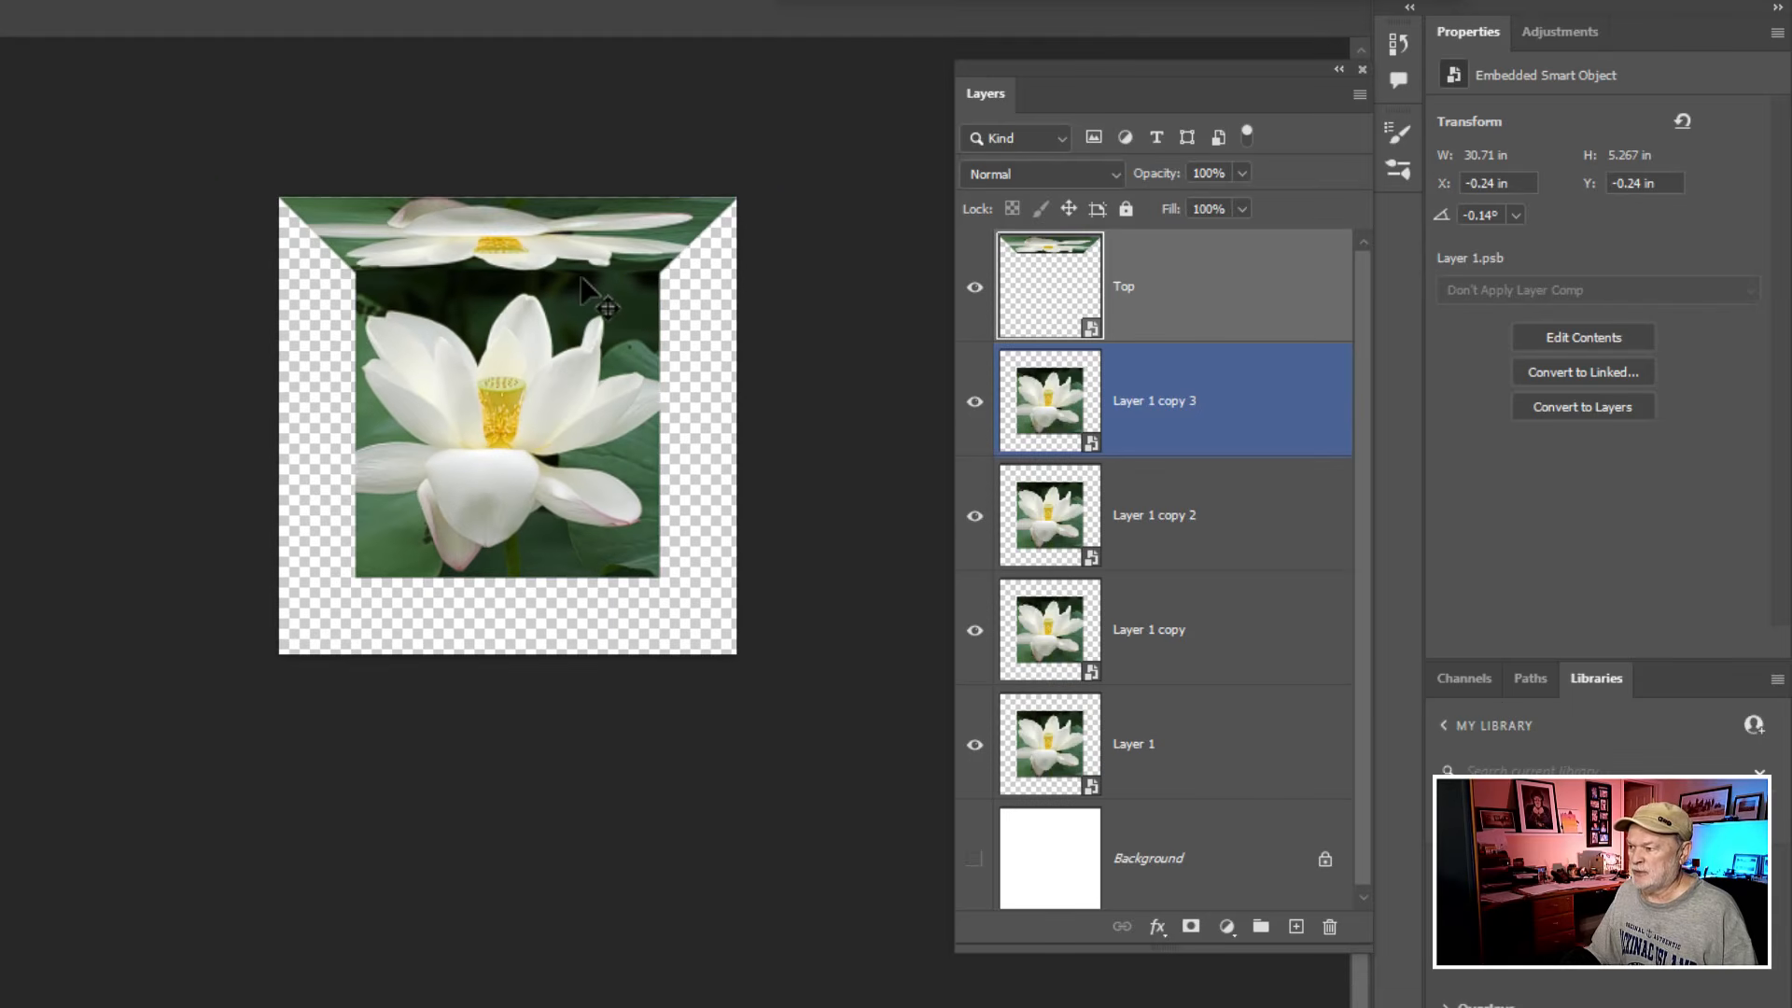
{"action": "scroll", "coordinate": [580, 276], "scroll_direction": "down", "scroll_amount": 1}
{"action": "left_click_drag", "start_coordinate": [581, 330], "coordinate": [575, 236]}
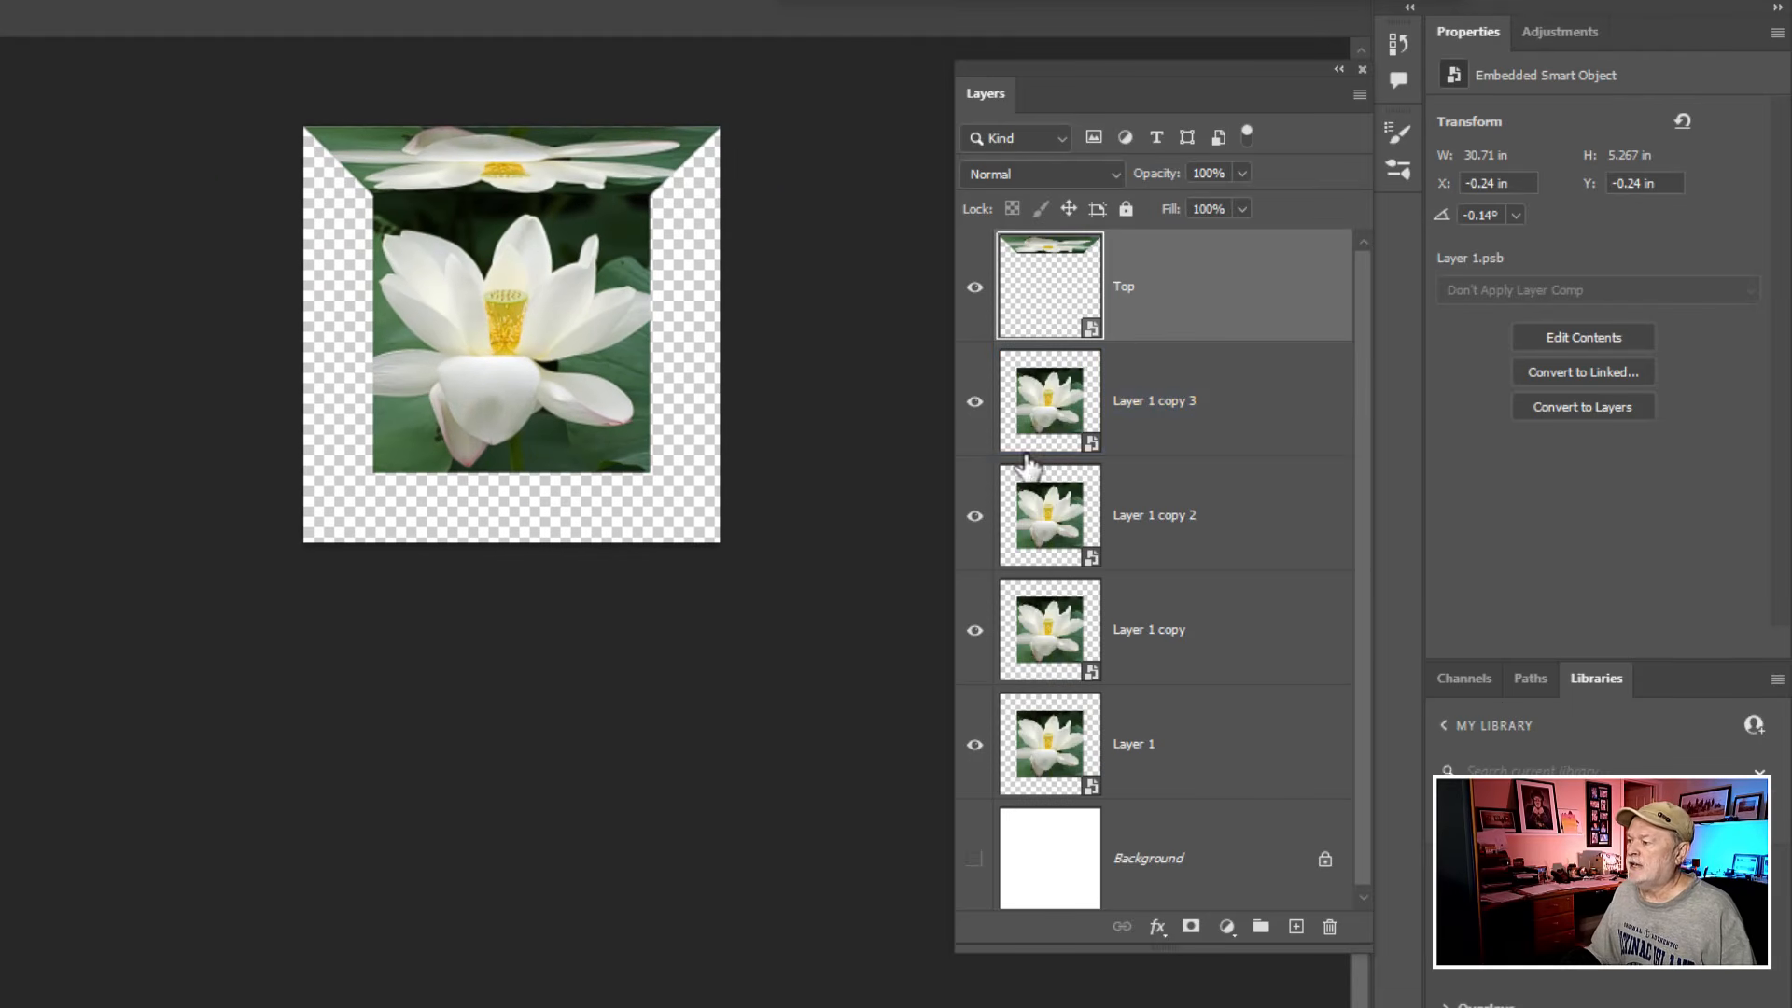
{"action": "left_click", "coordinate": [1177, 424]}
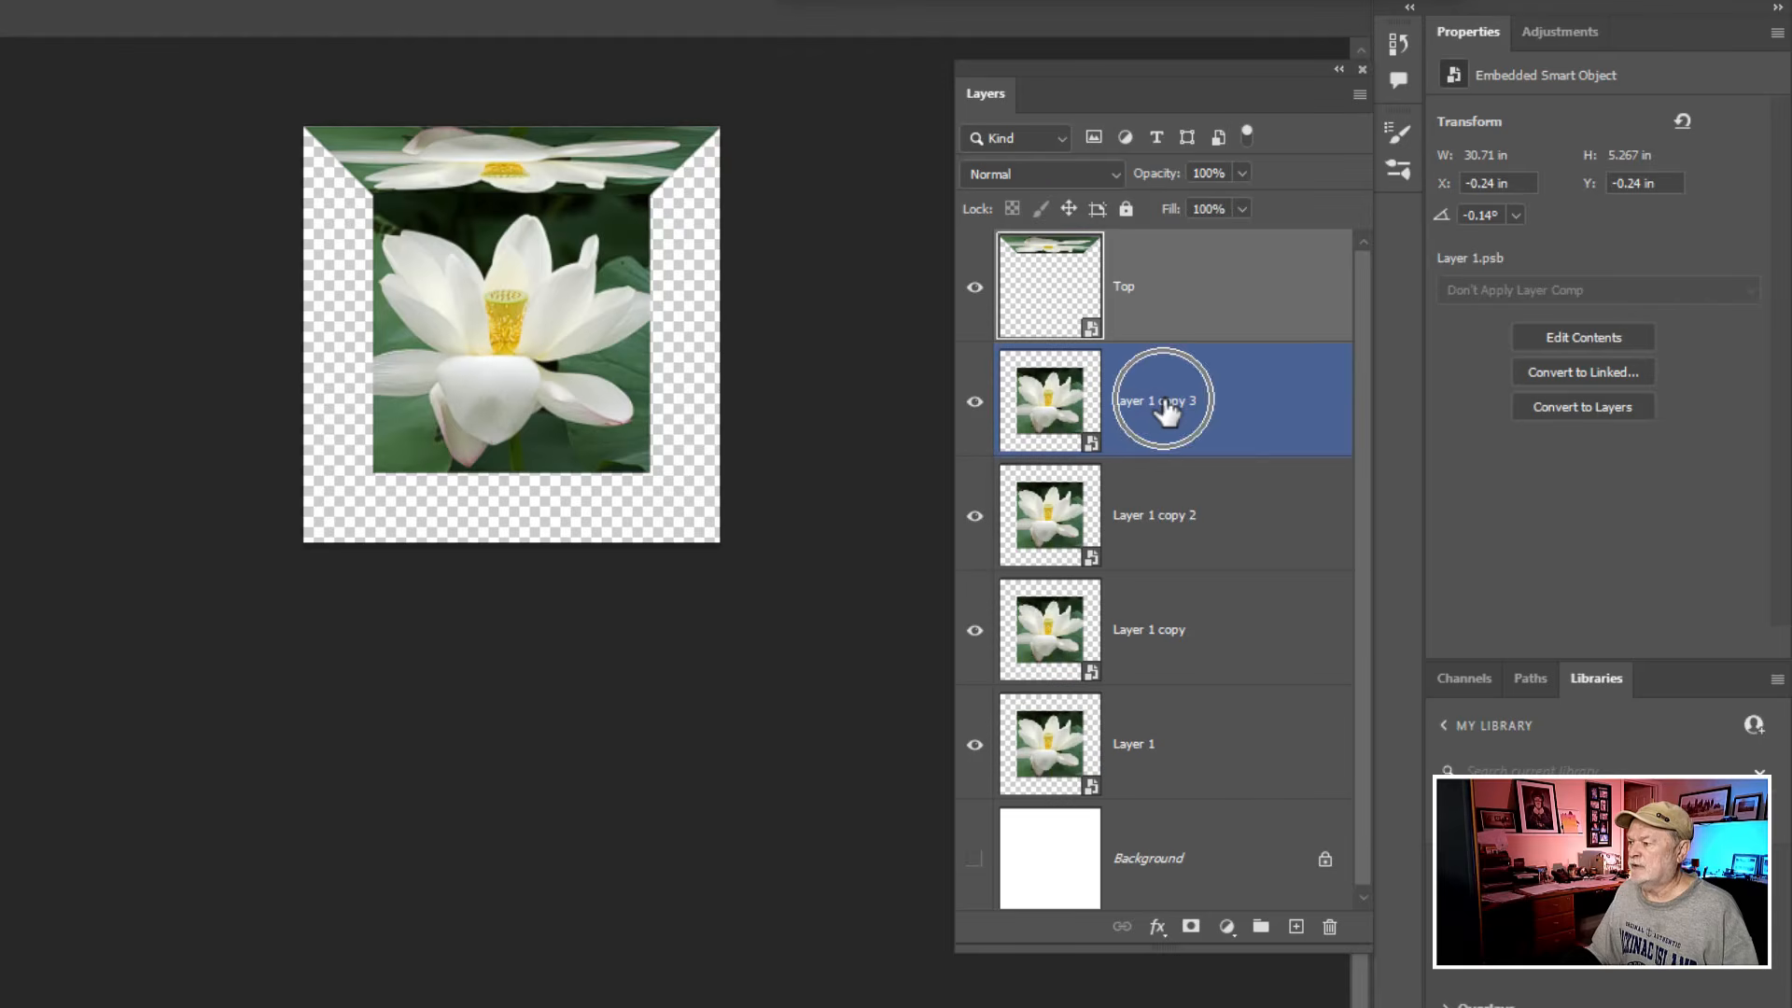
{"action": "double_click", "coordinate": [1165, 403]}
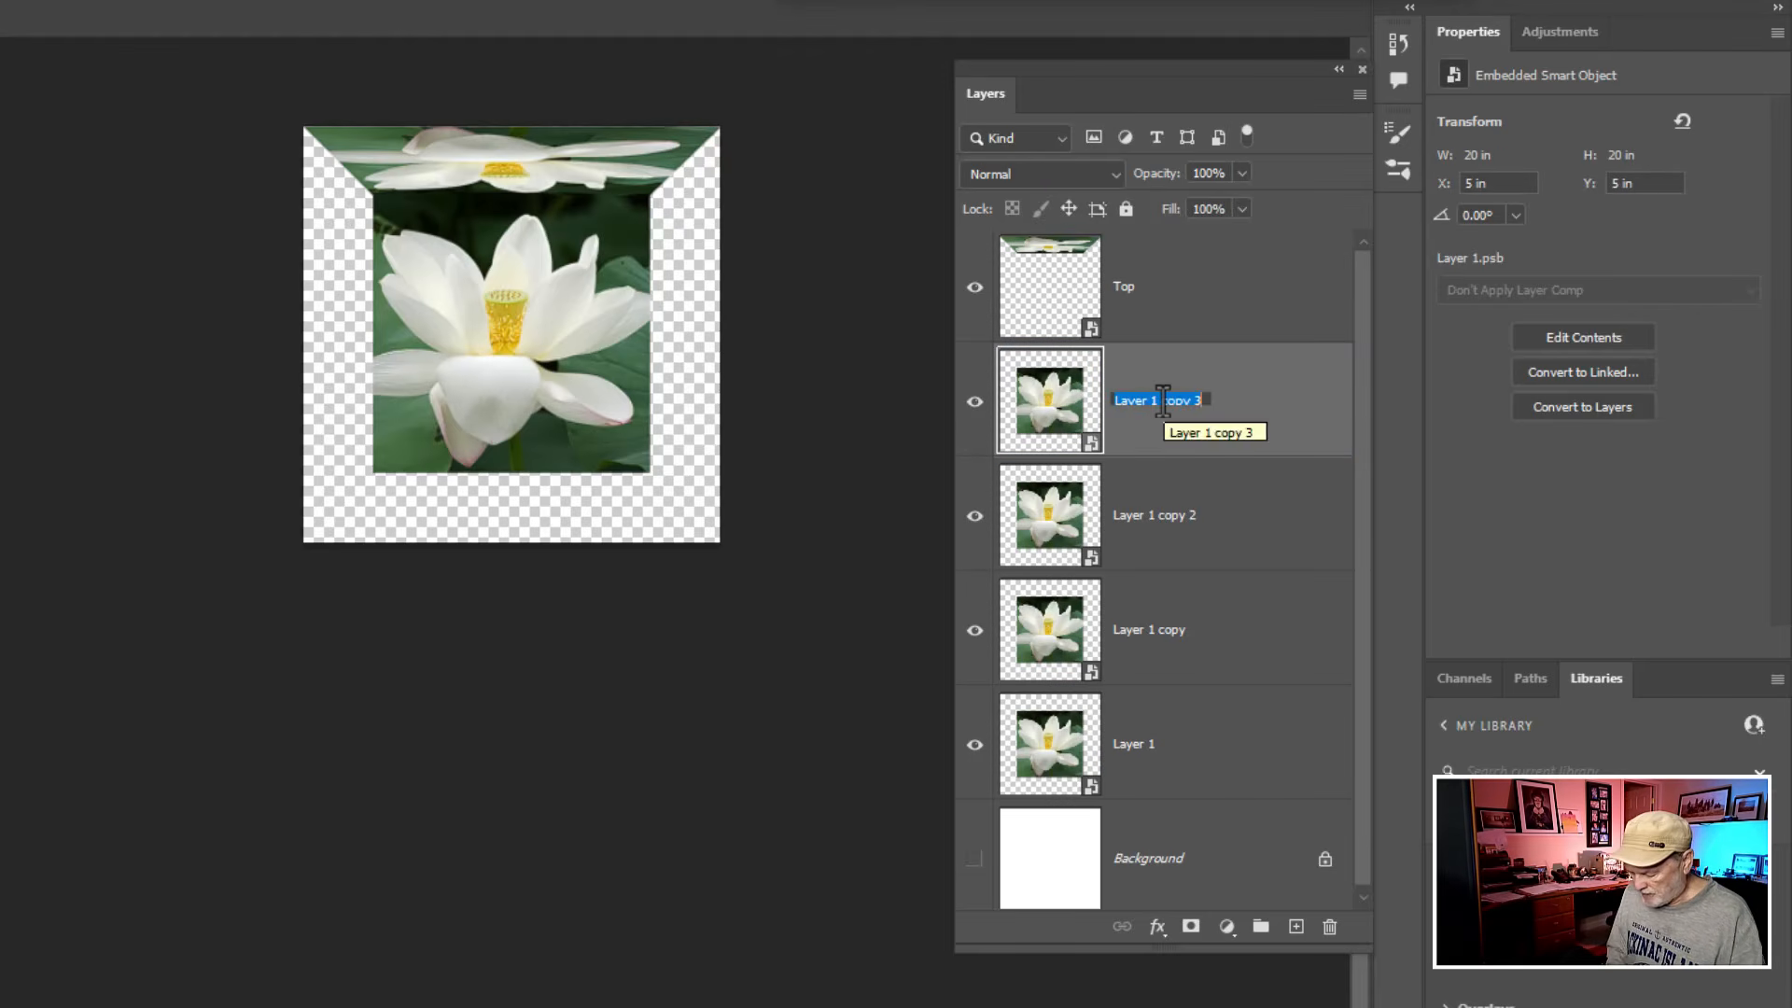
{"action": "type", "text": "Bottom"}
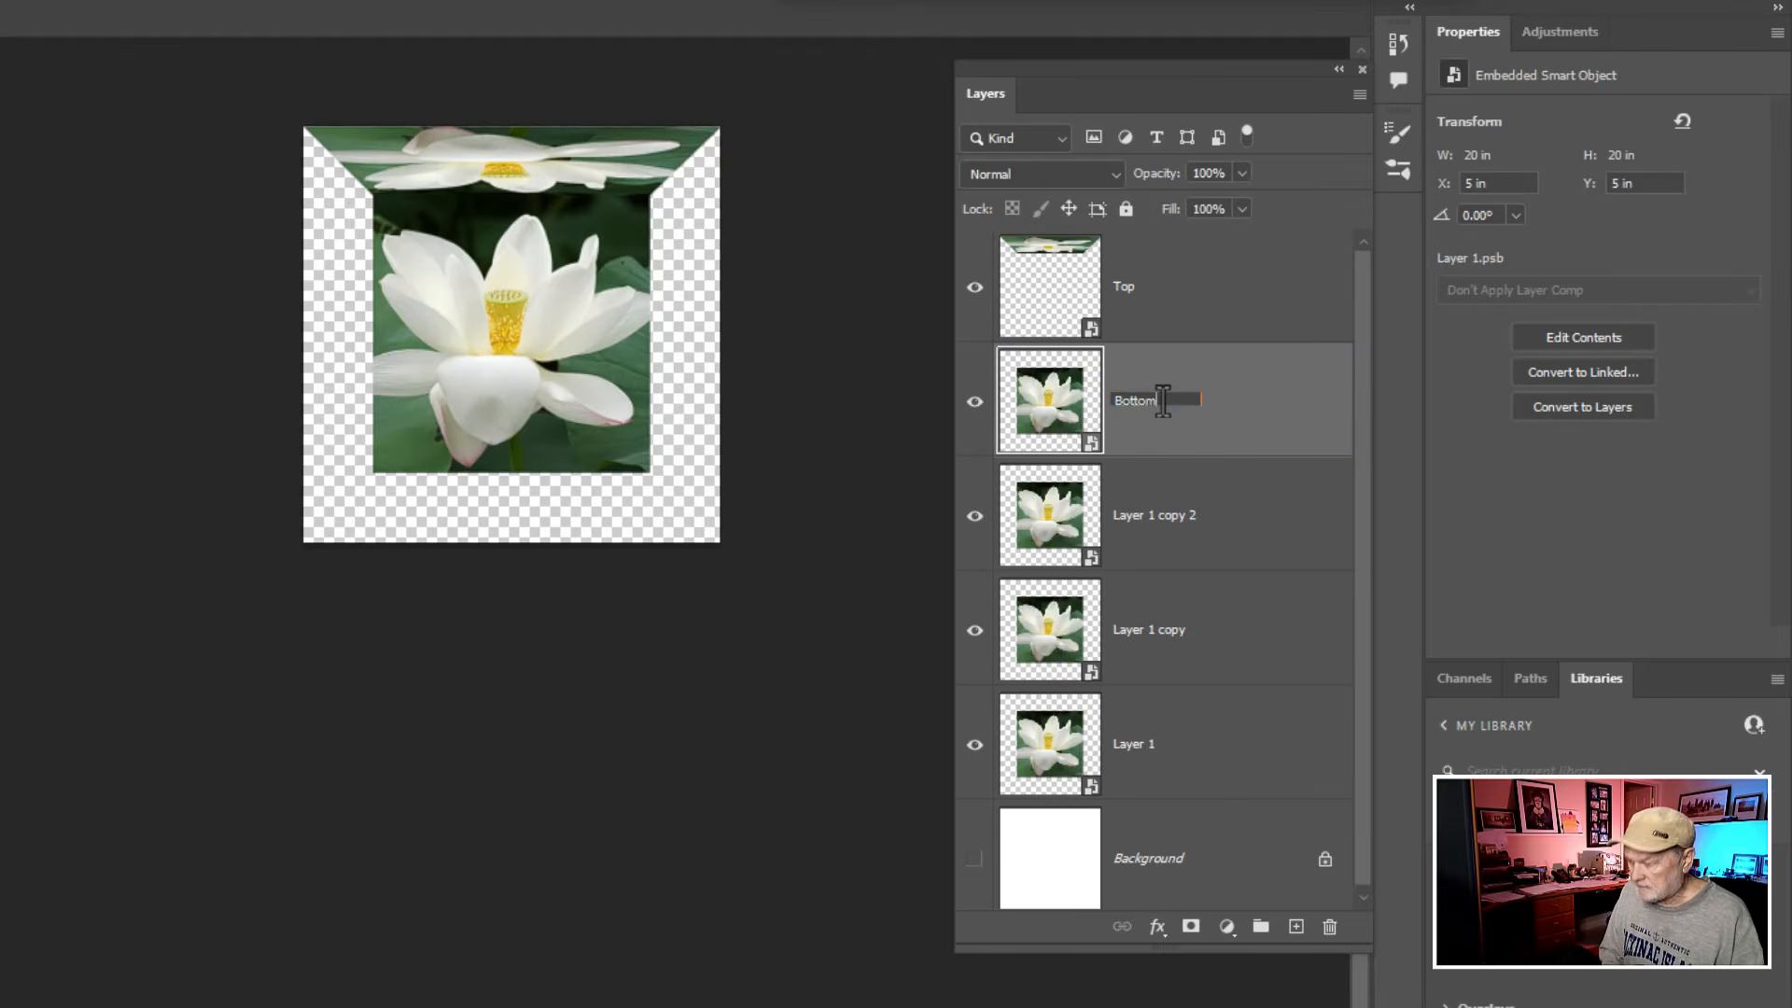
{"action": "key", "text": "Return"}
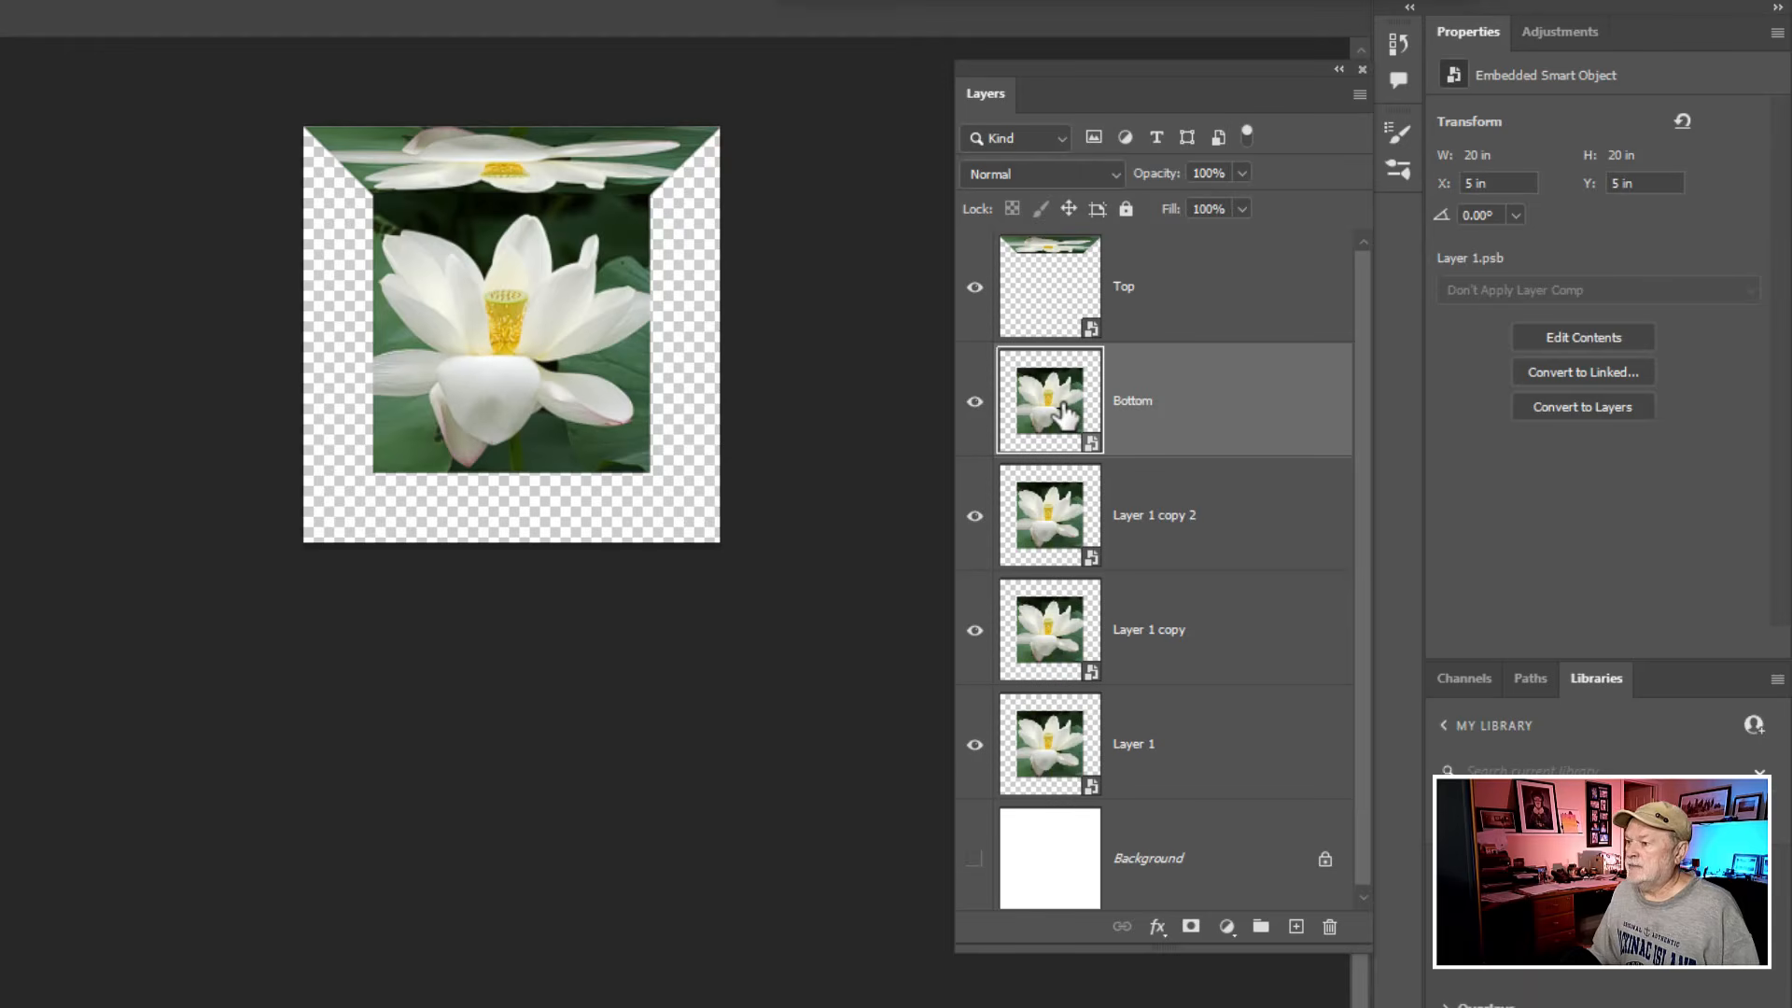
- Free-transform the Bottom layer by pulling its upper edge down past its lower edge, mirroring it below the central image
{"action": "key", "text": "ctrl+t"}
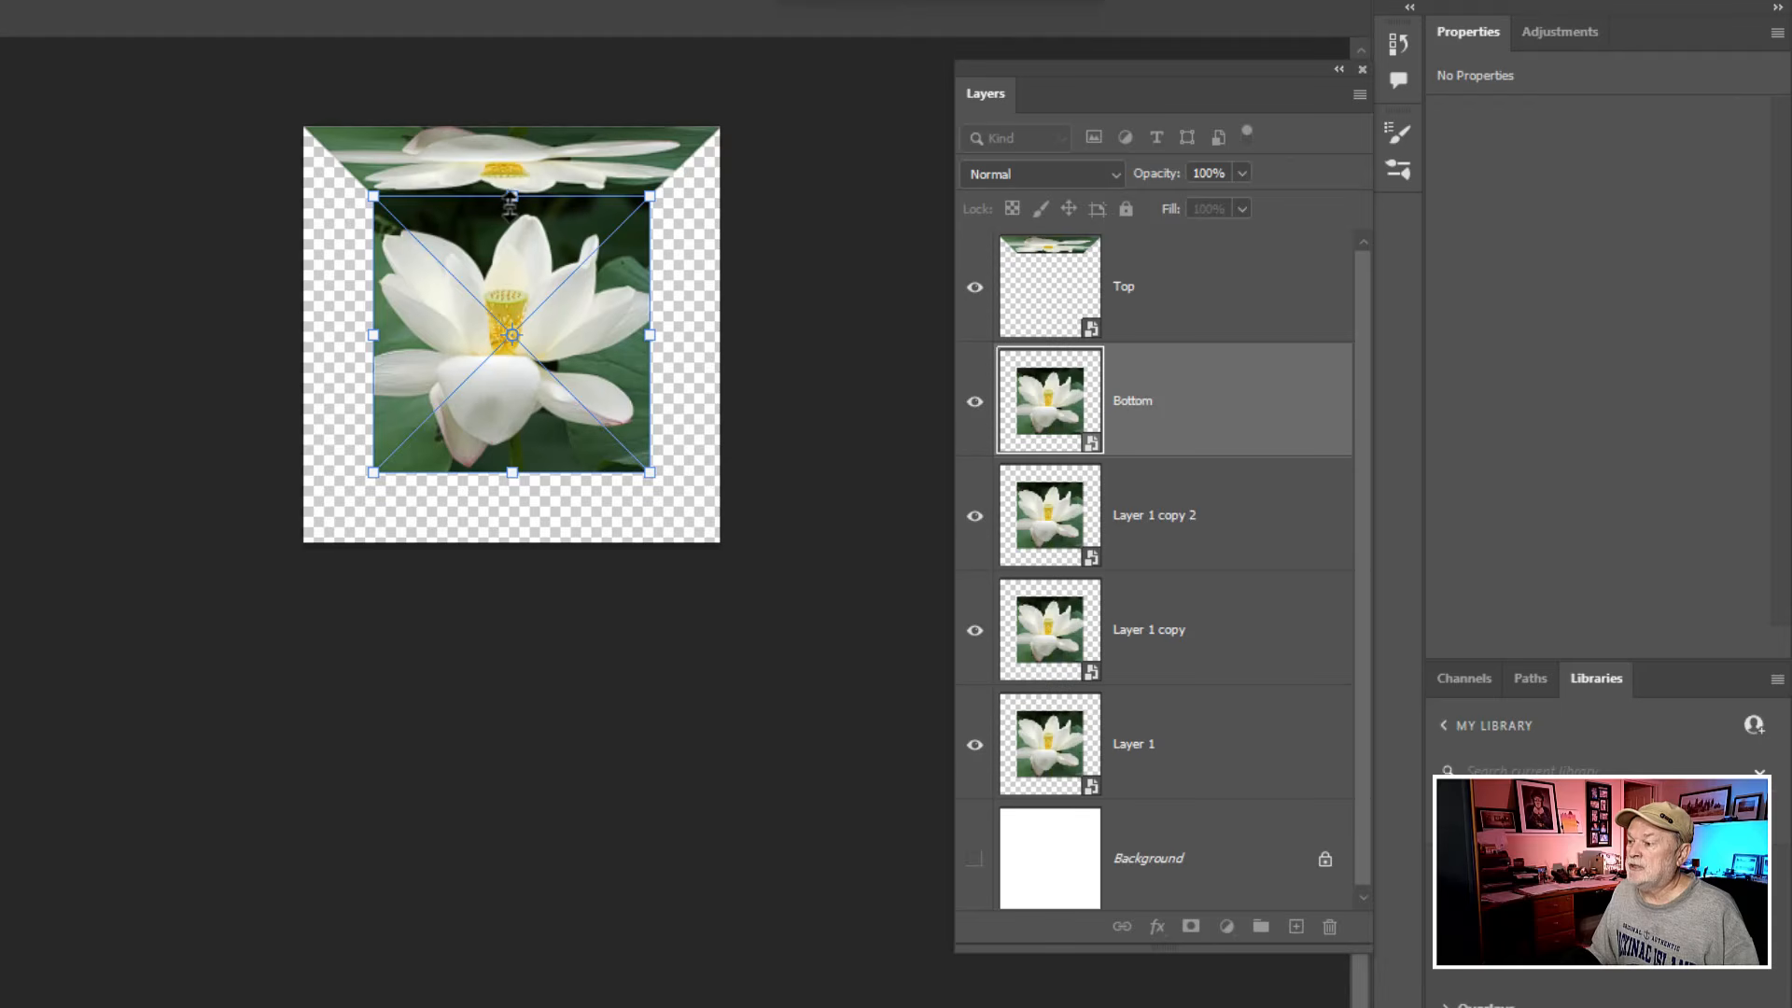
{"action": "key", "text": "ctrl"}
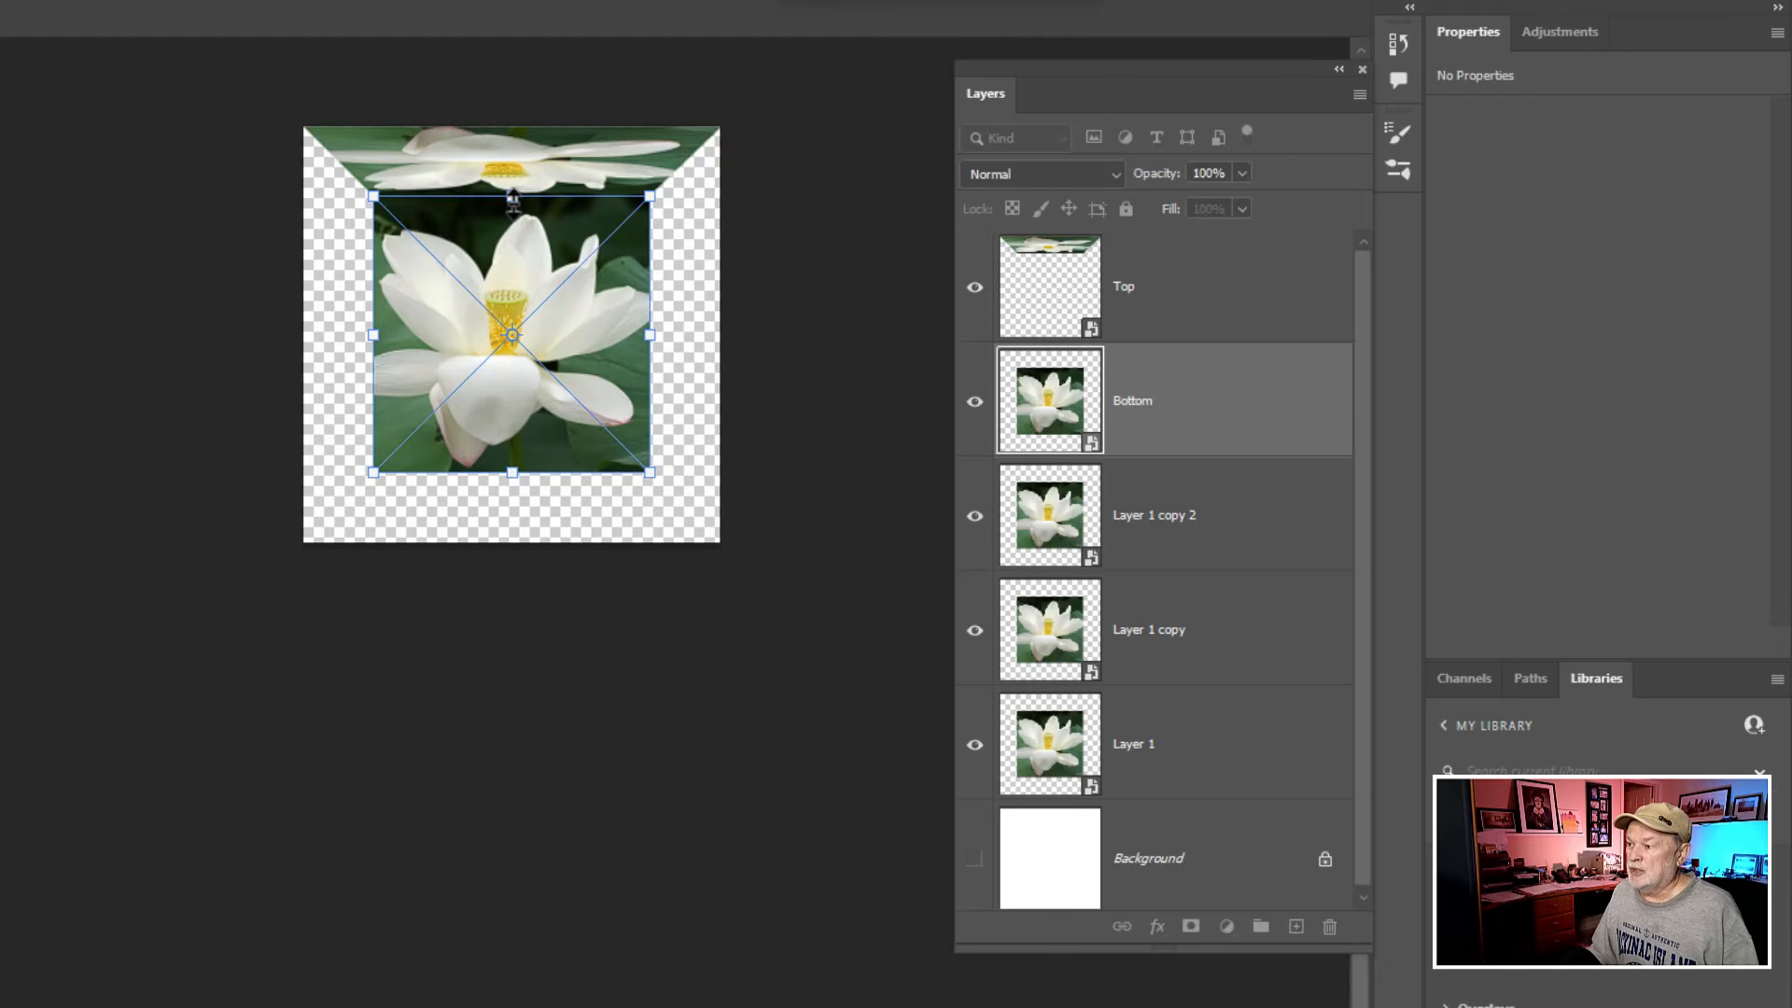
{"action": "left_click_drag", "start_coordinate": [512, 201], "coordinate": [511, 709]}
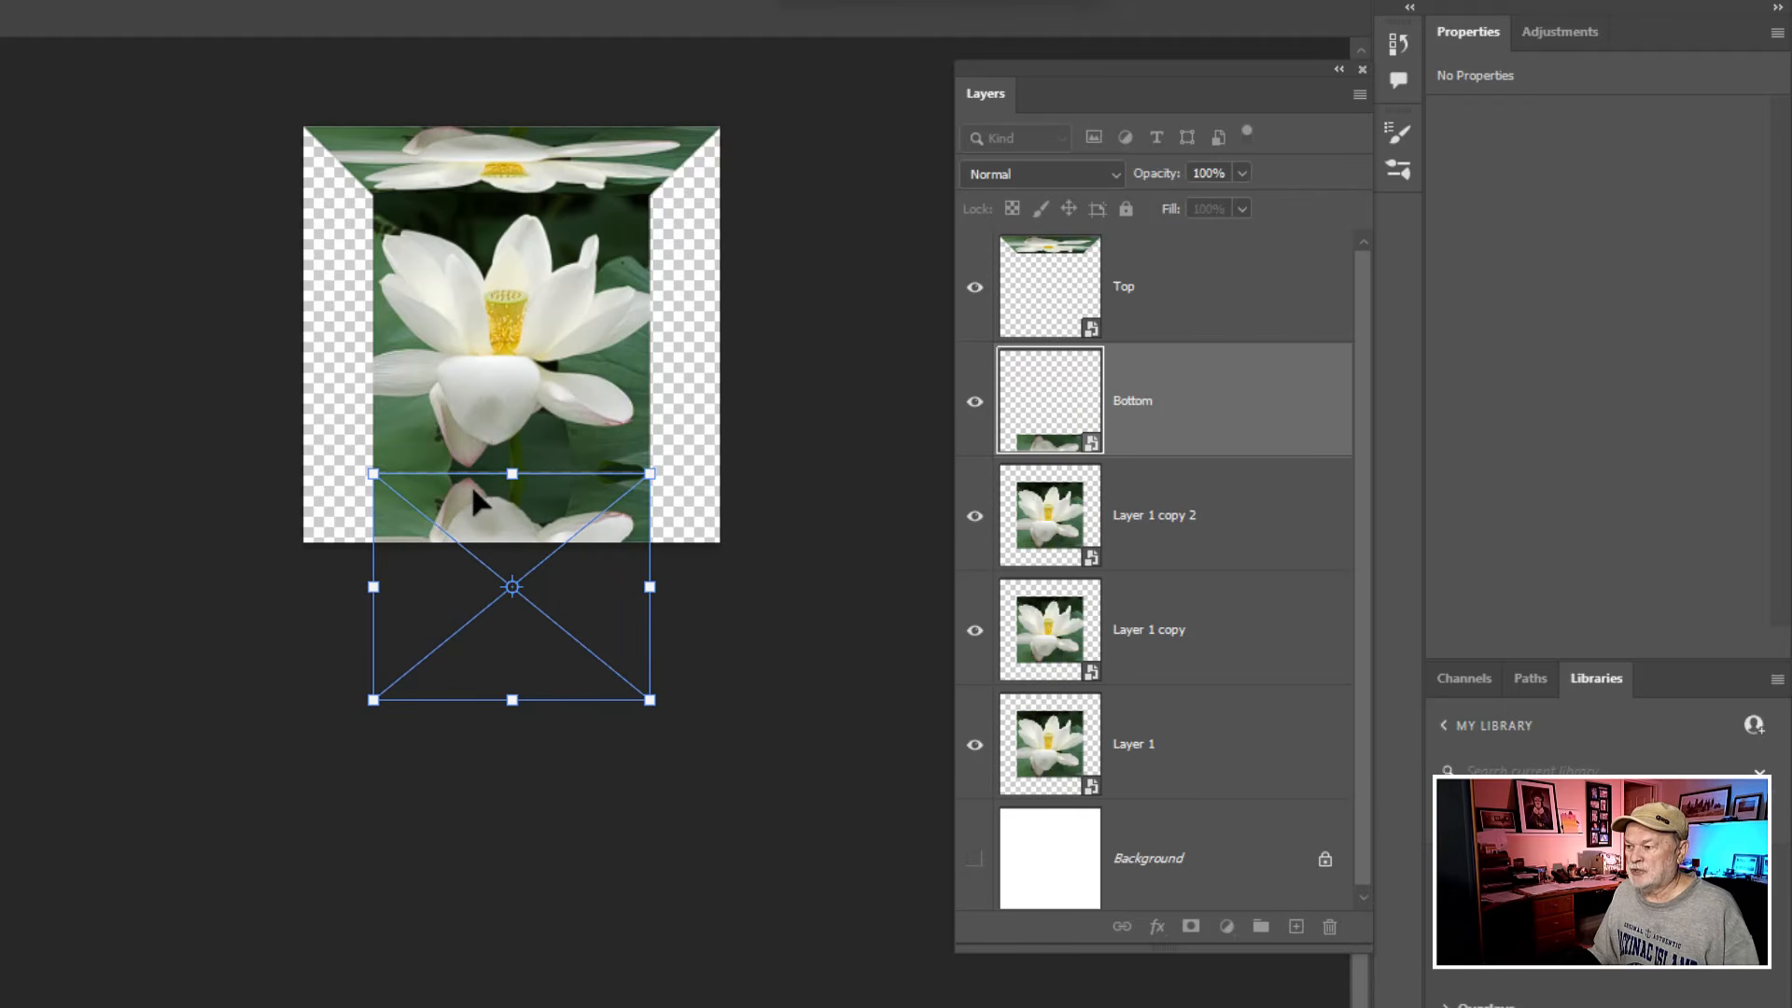
- Distort the Bottom layer by pulling its two outer corners to the canvas's lower corners, and apply the transform
{"action": "key", "text": "ctrl"}
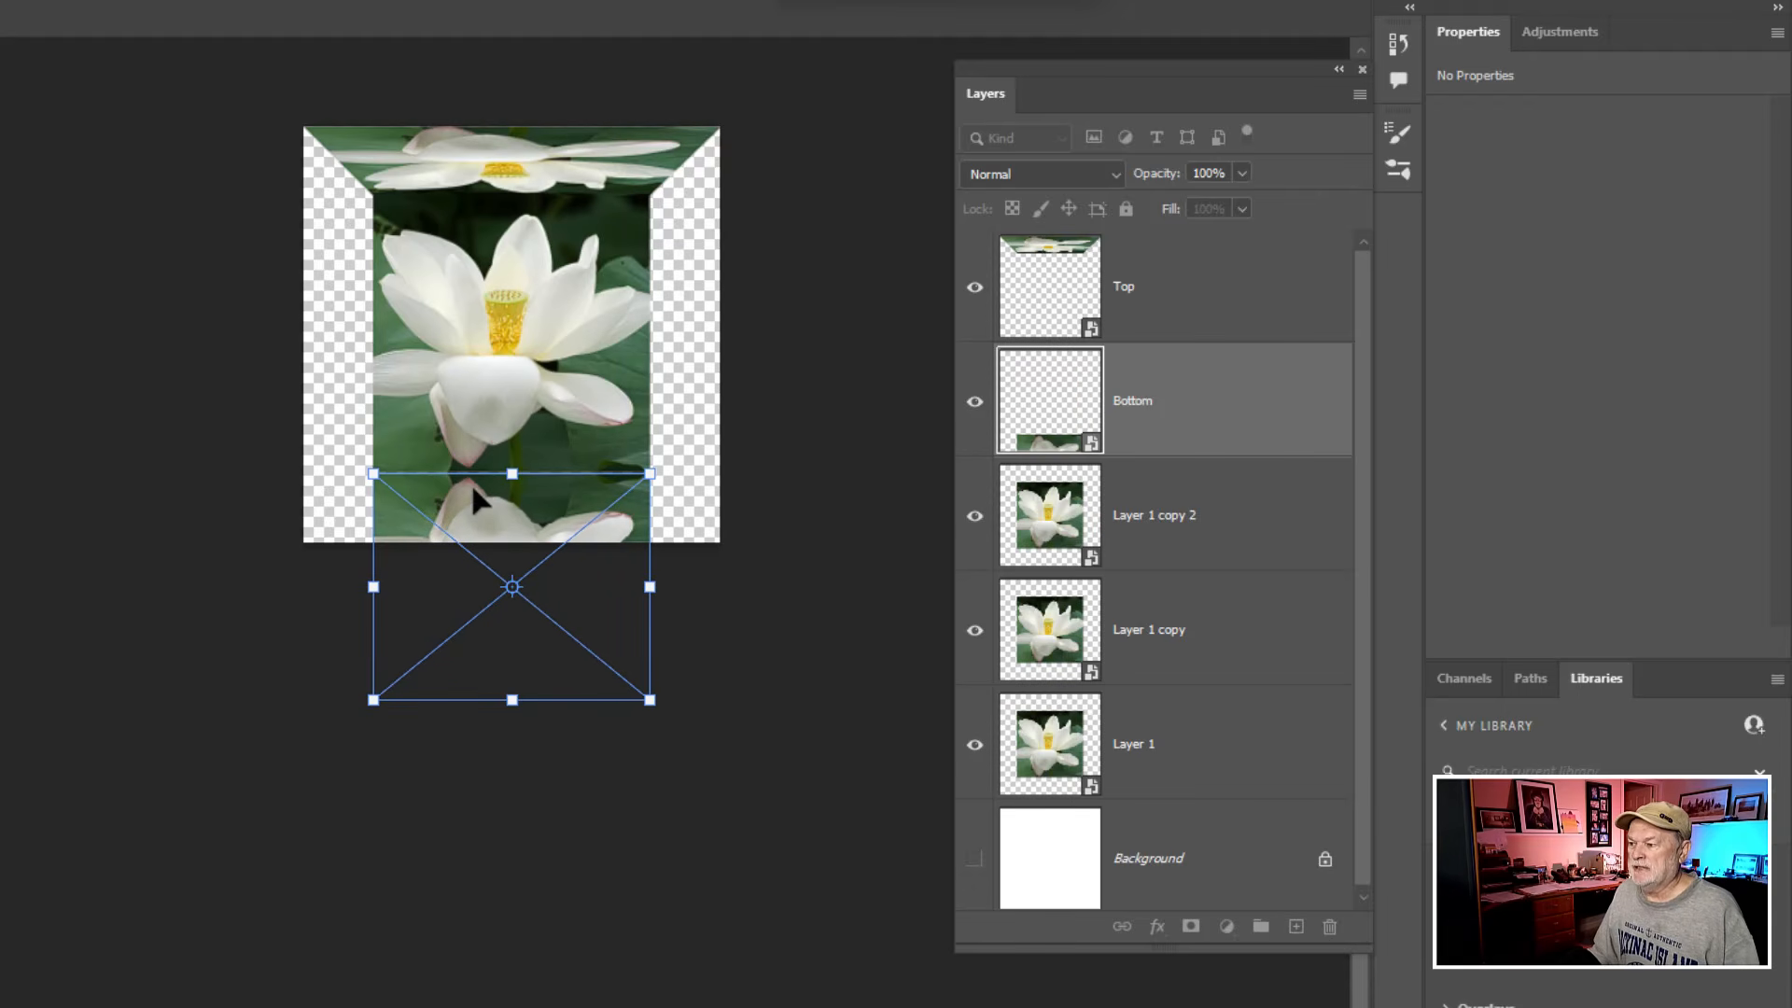
{"action": "scroll", "coordinate": [470, 483], "scroll_direction": "up", "scroll_amount": 2}
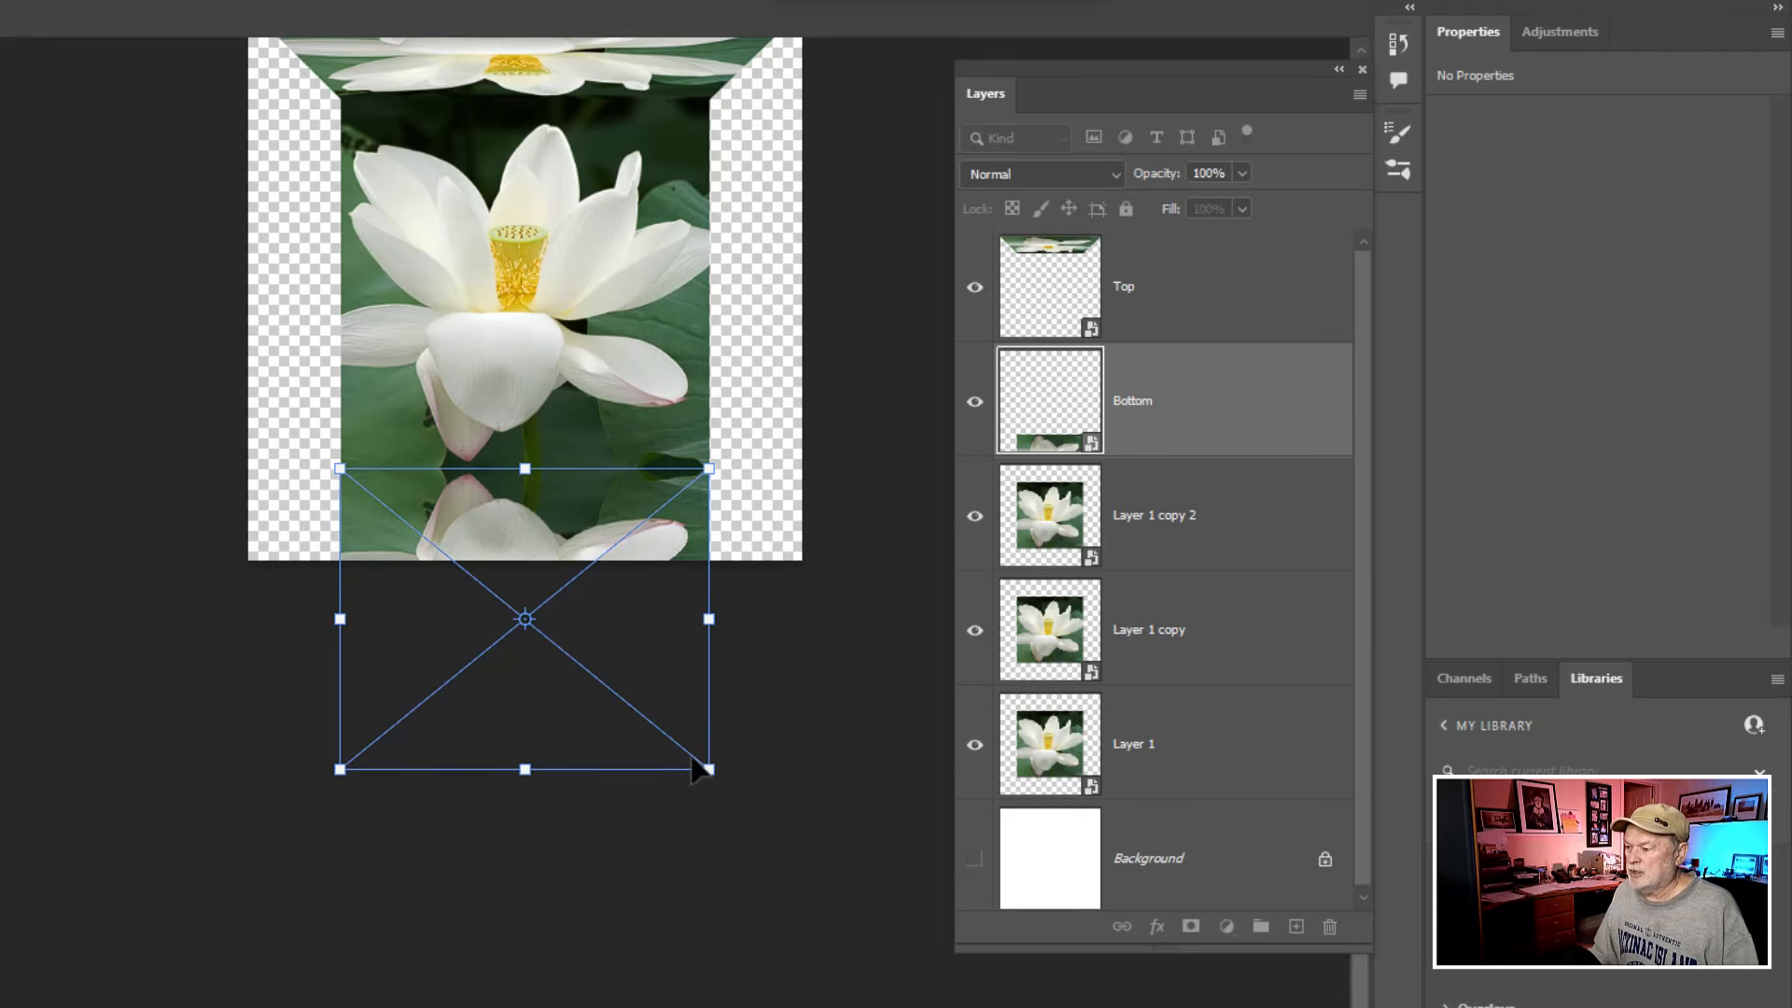
{"action": "left_click_drag", "start_coordinate": [709, 773], "coordinate": [804, 564]}
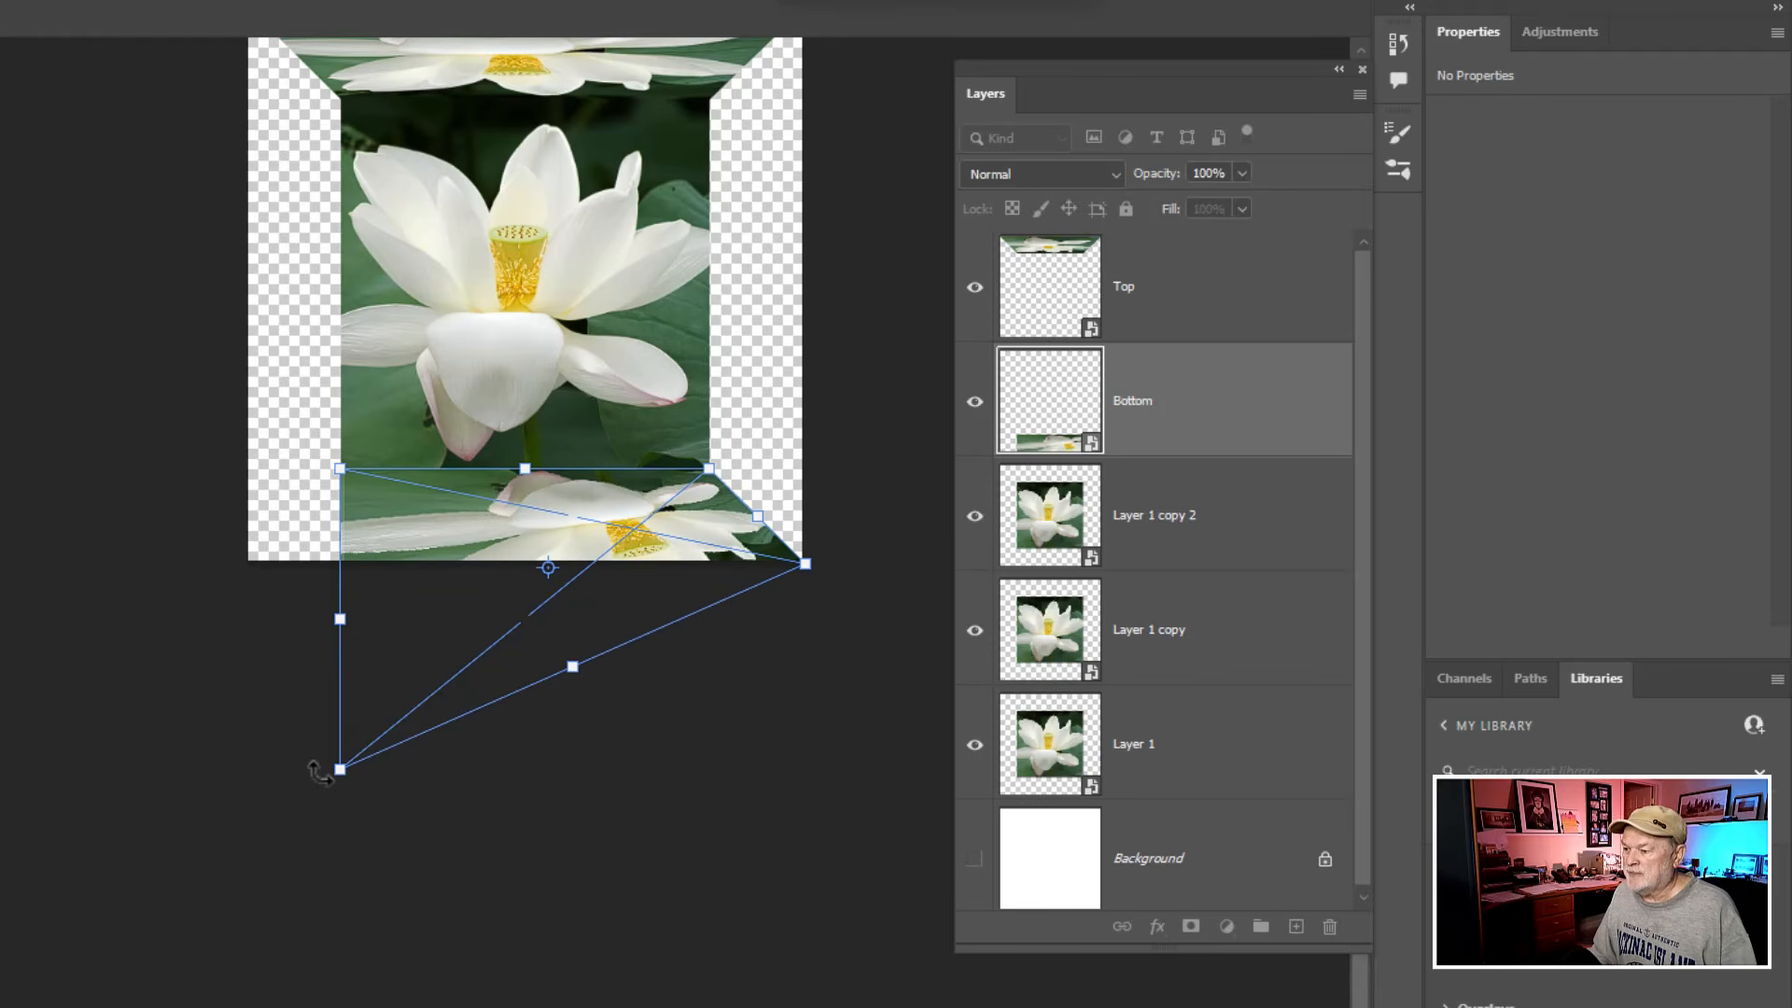
{"action": "left_click_drag", "start_coordinate": [340, 769], "coordinate": [241, 564]}
{"action": "left_click", "coordinate": [552, 742]}
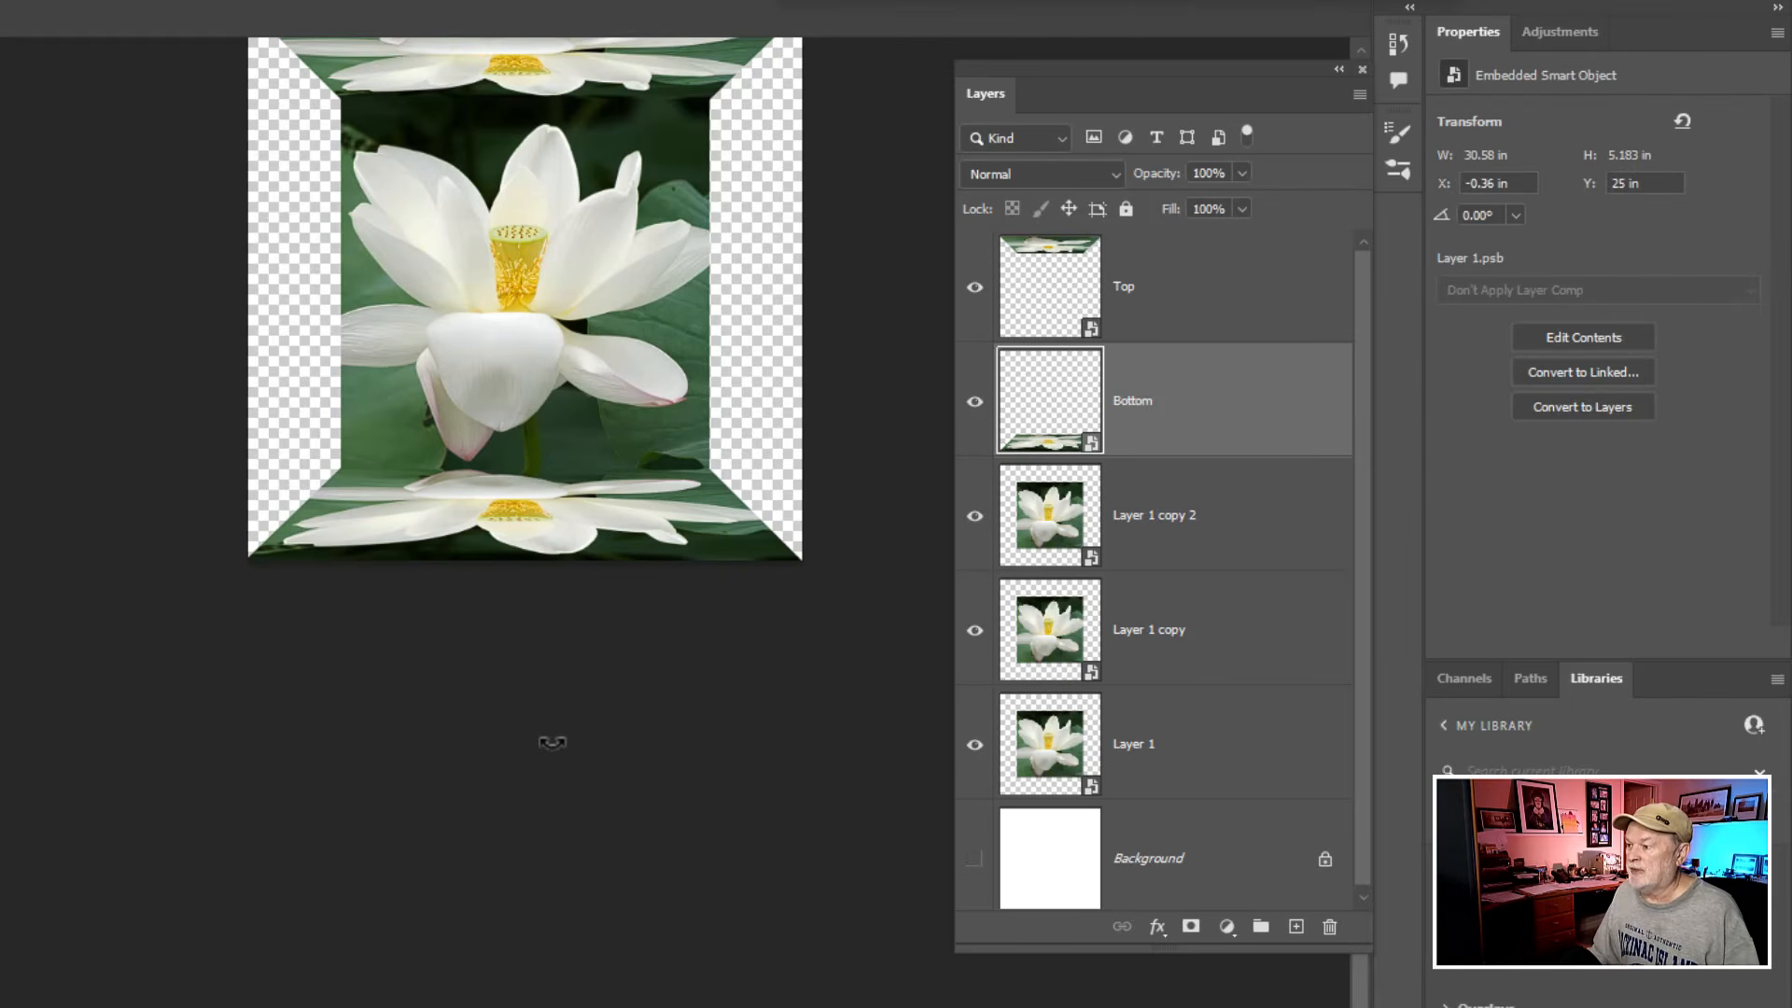
- Rename the Layer 1 copy 2 layer as Left
{"action": "left_click", "coordinate": [1134, 524]}
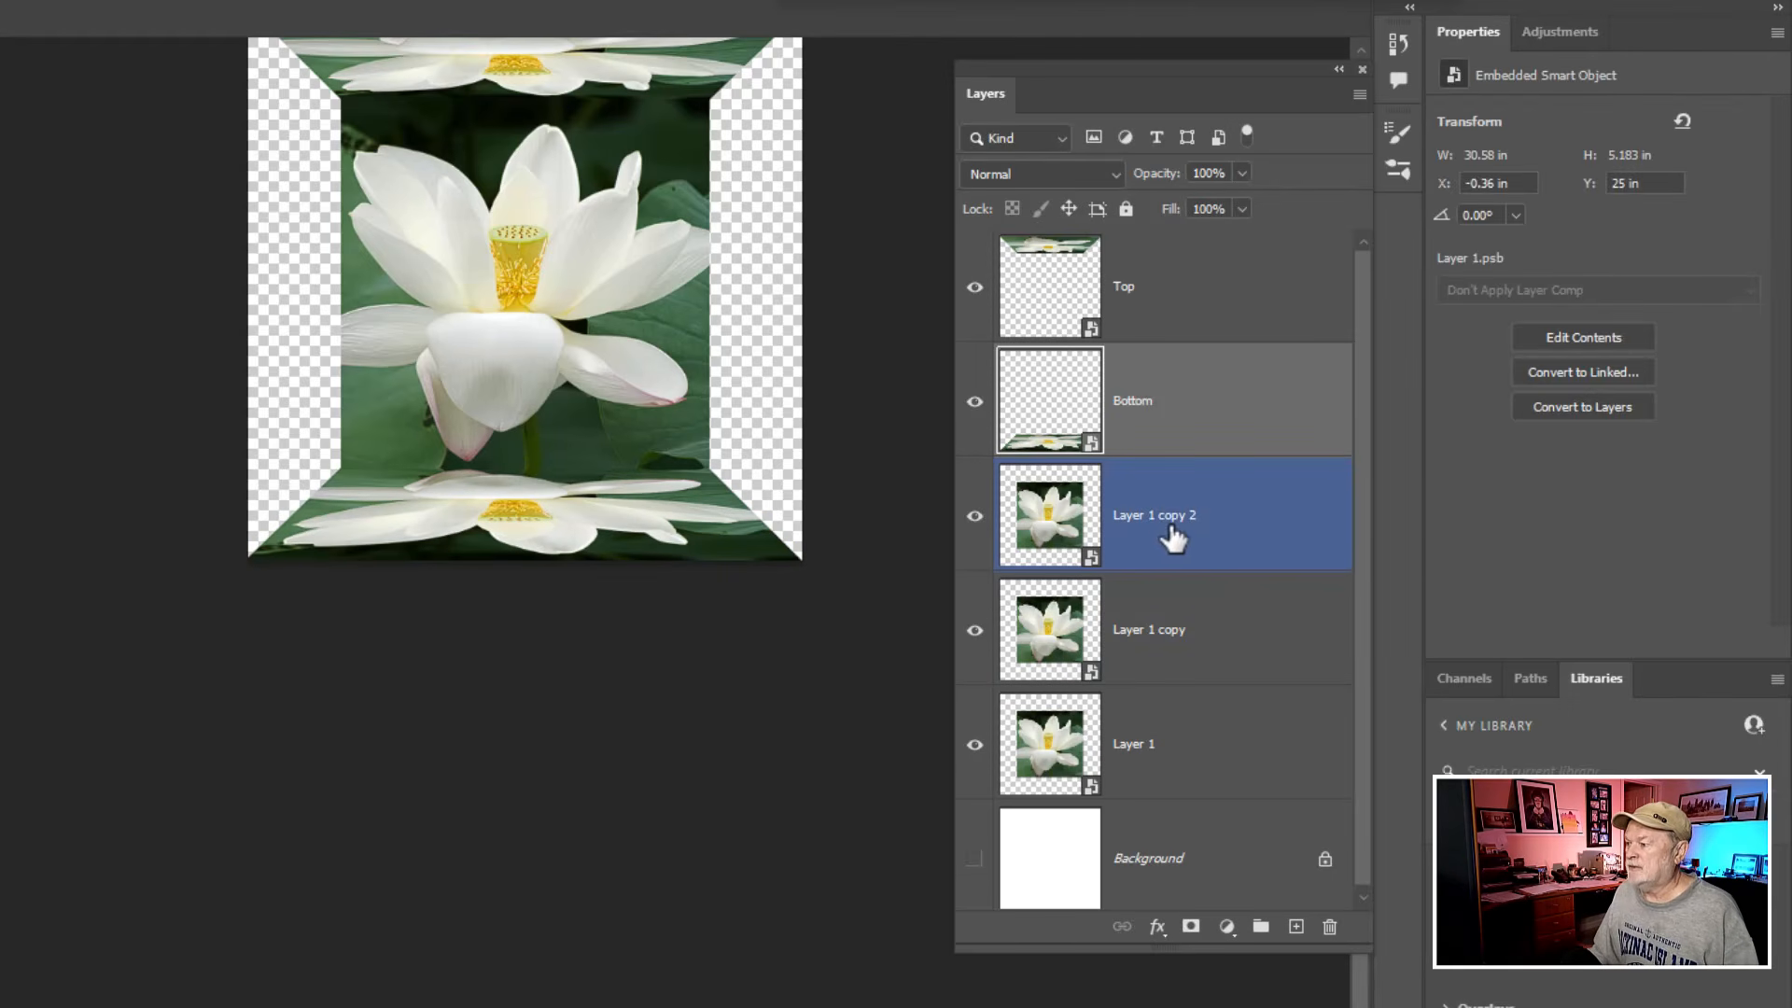
{"action": "double_click", "coordinate": [1167, 516]}
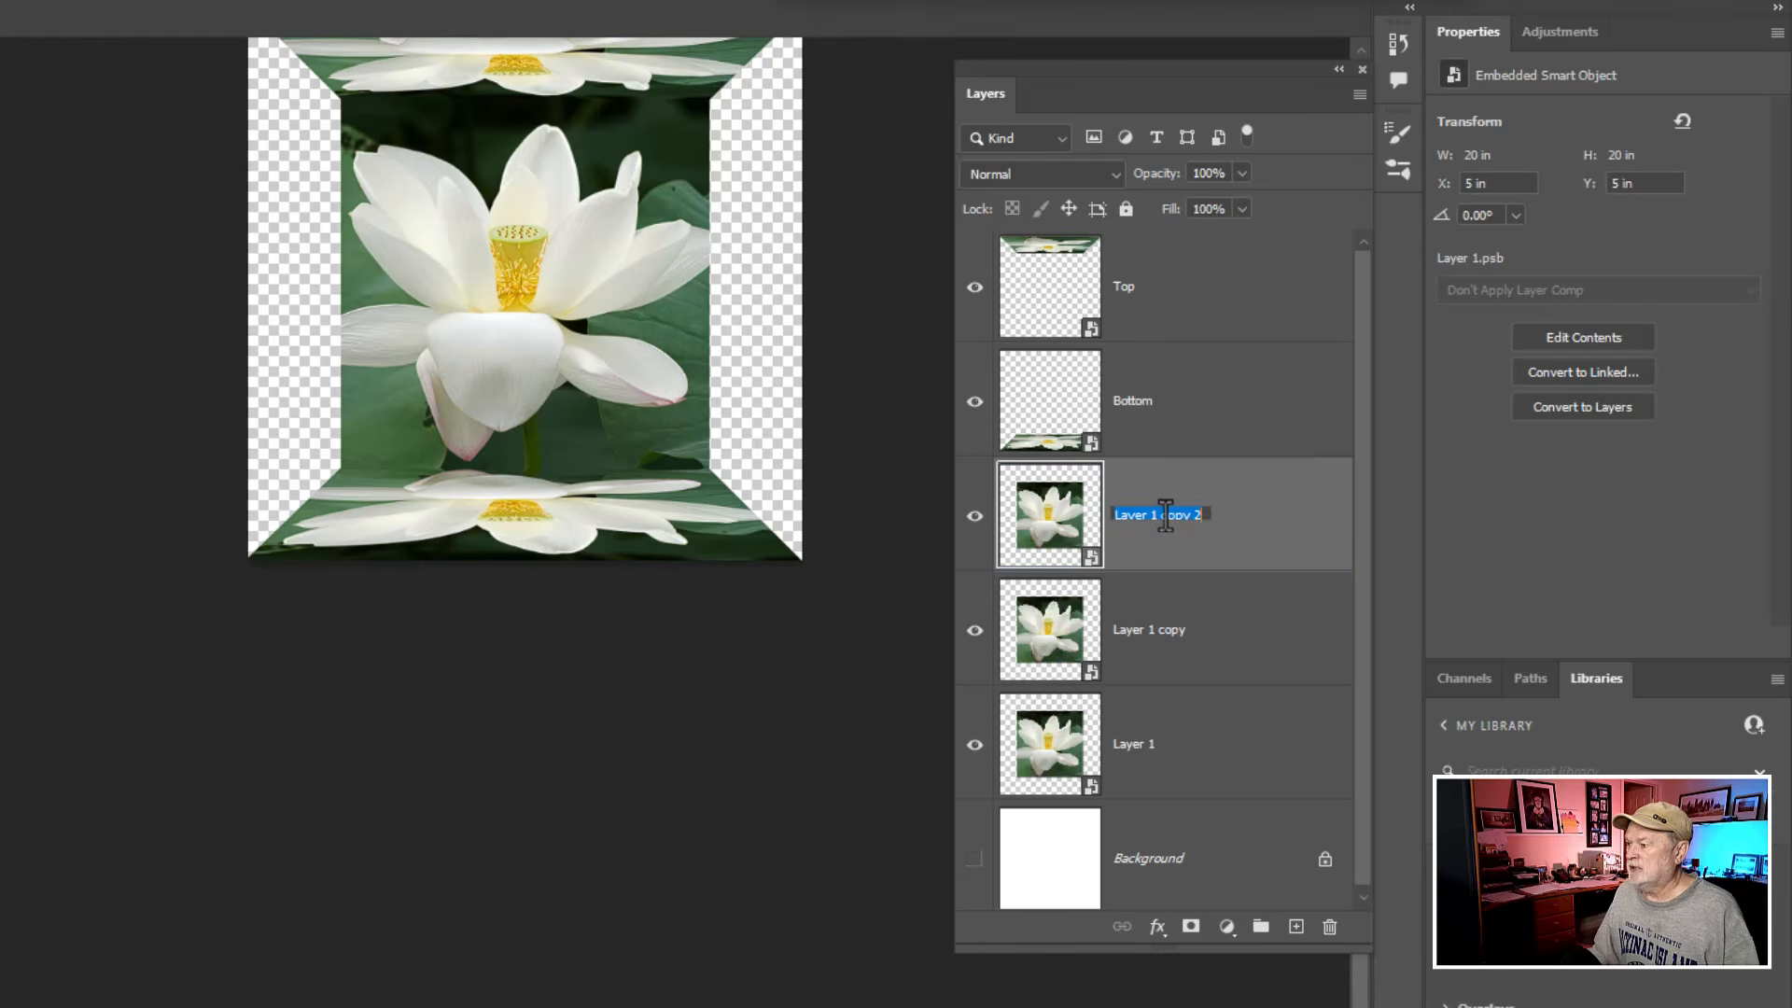
{"action": "type", "text": "Left"}
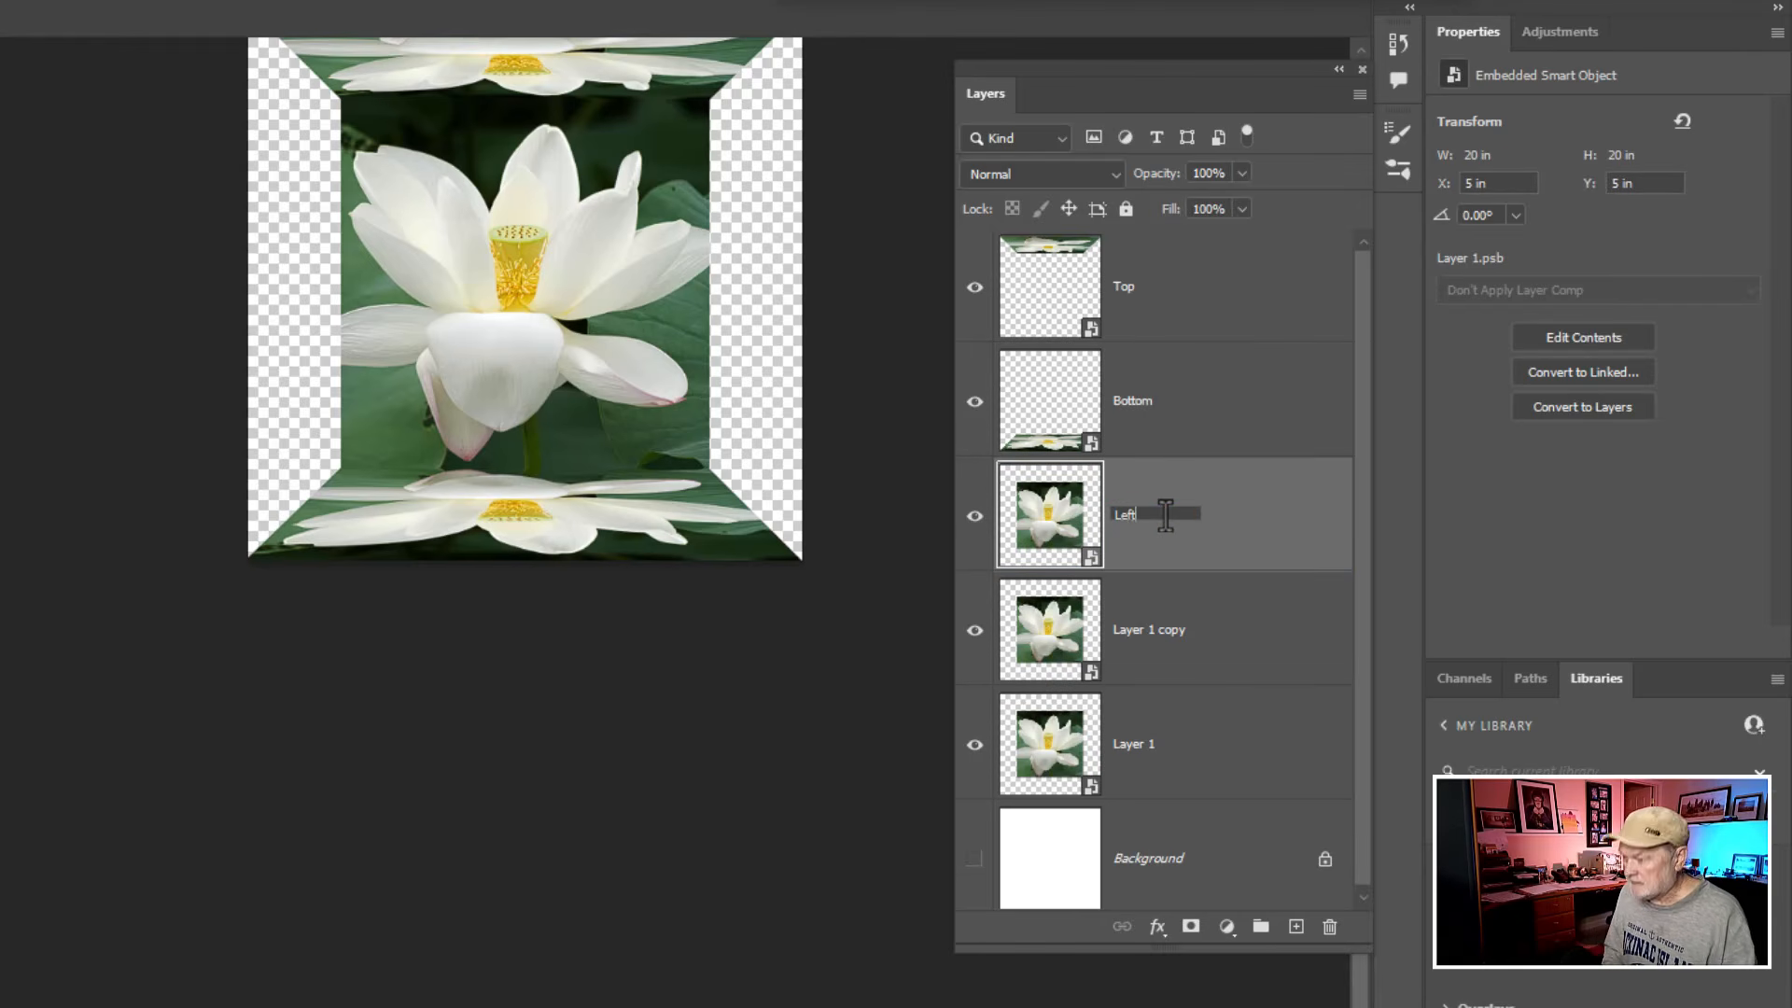
{"action": "key", "text": "Return"}
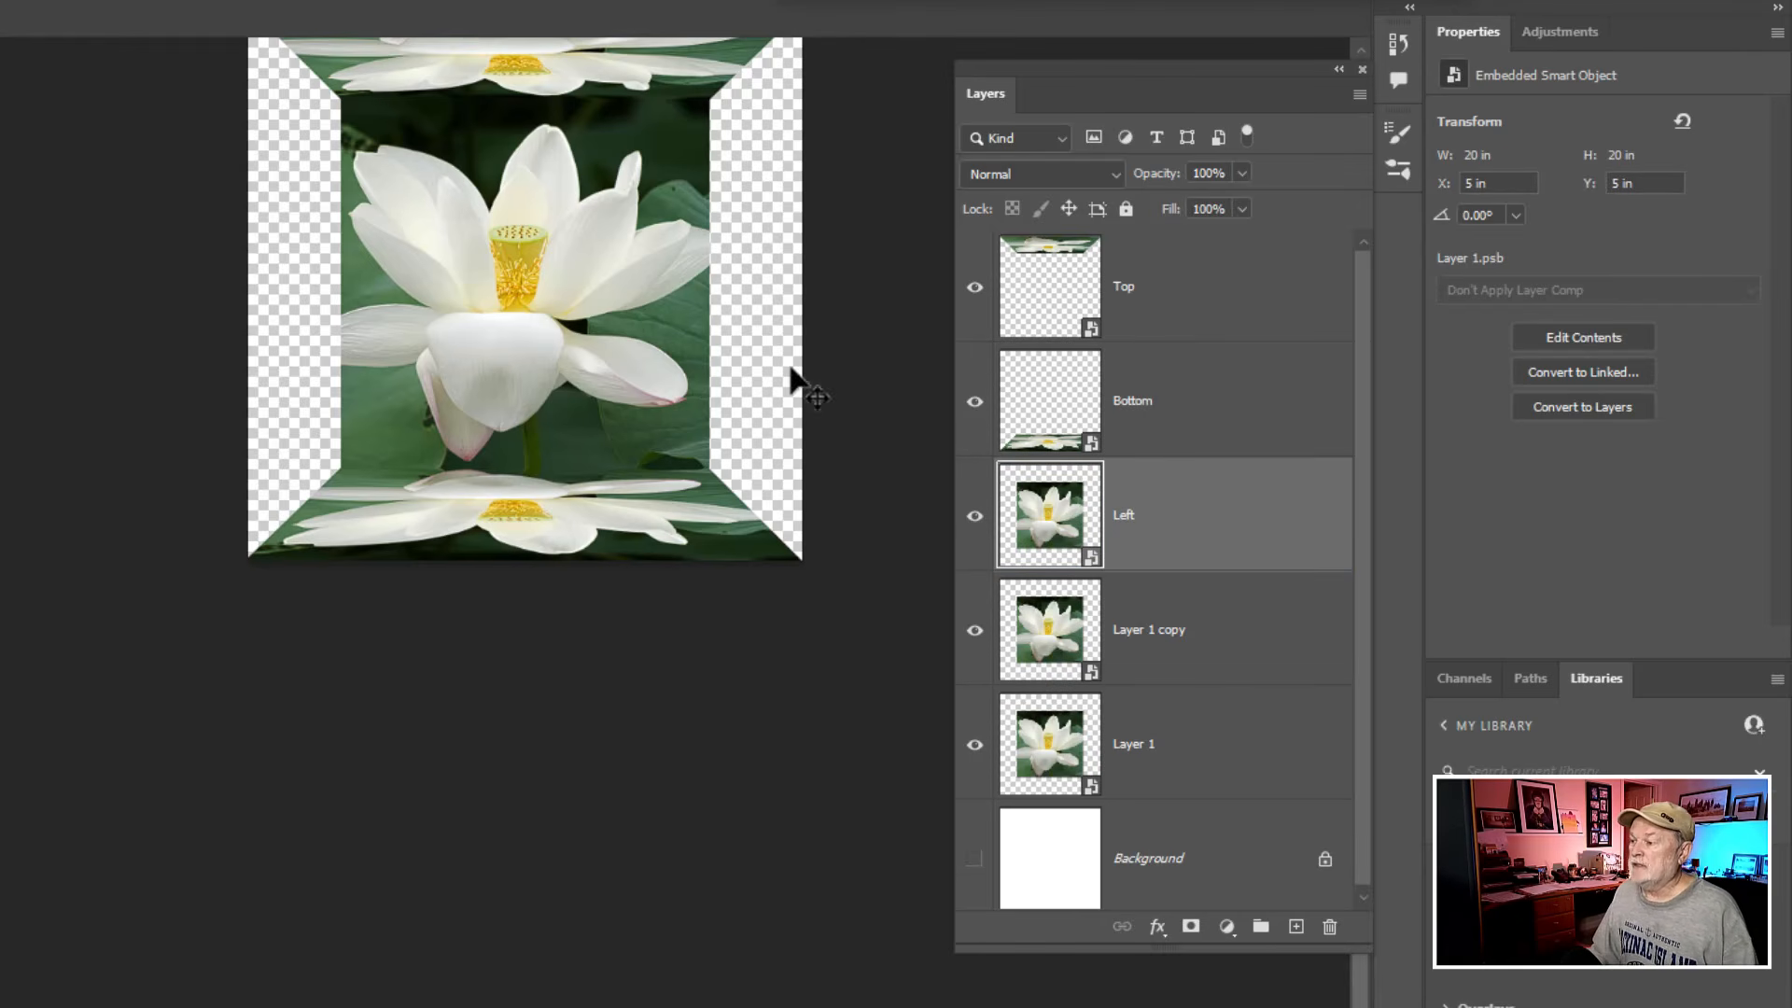
- Free-transform the Left layer by pulling its right edge past its left edge, mirroring it to the left of the central image
{"action": "left_click_drag", "start_coordinate": [592, 311], "coordinate": [592, 473]}
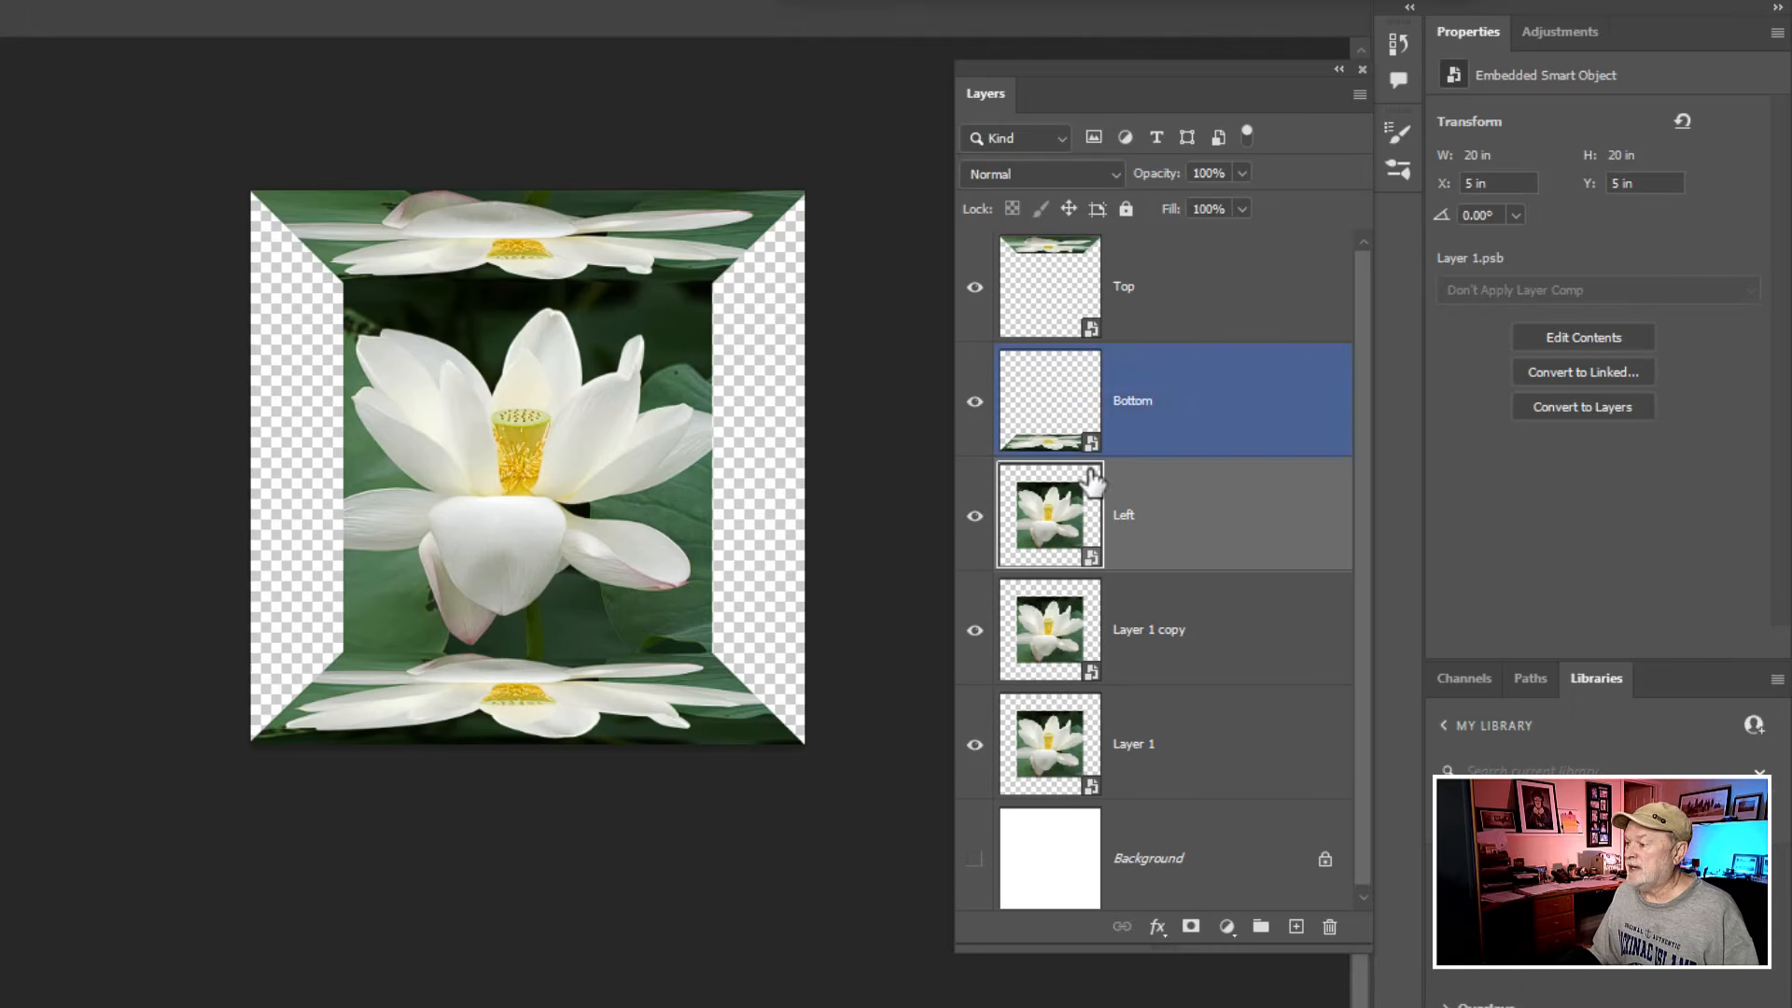
{"action": "key", "text": "ctrl+t"}
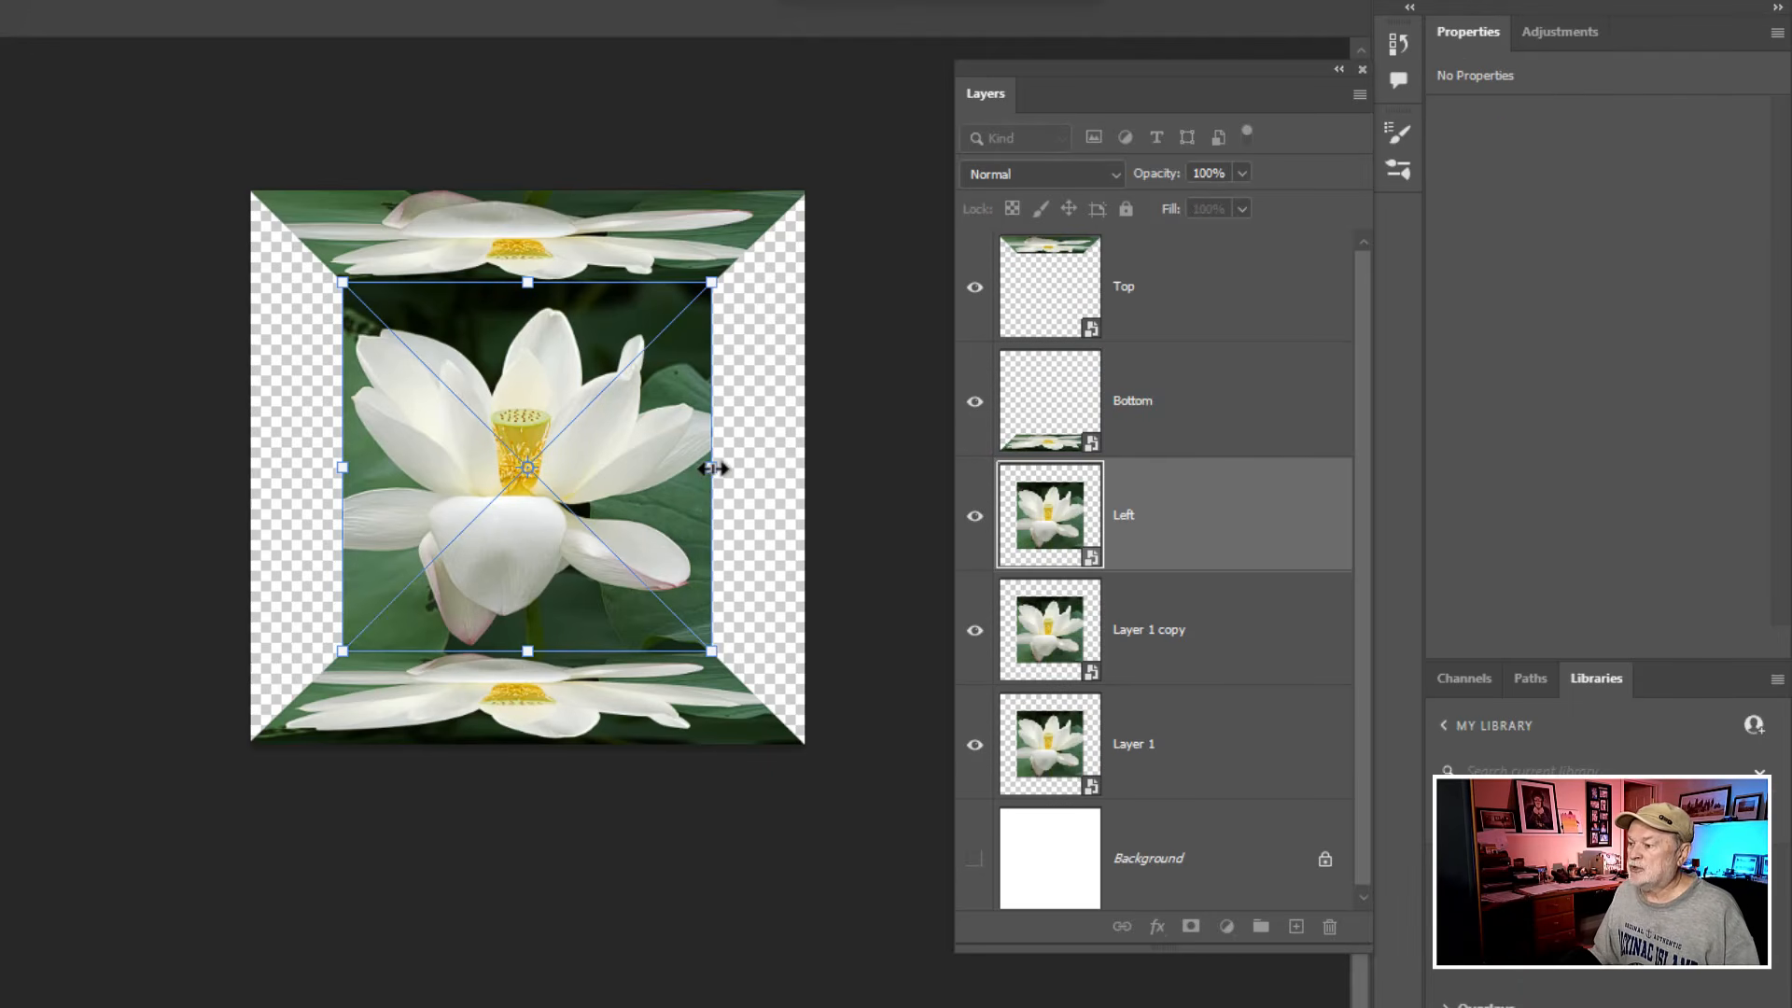
{"action": "left_click_drag", "start_coordinate": [712, 466], "coordinate": [56, 467]}
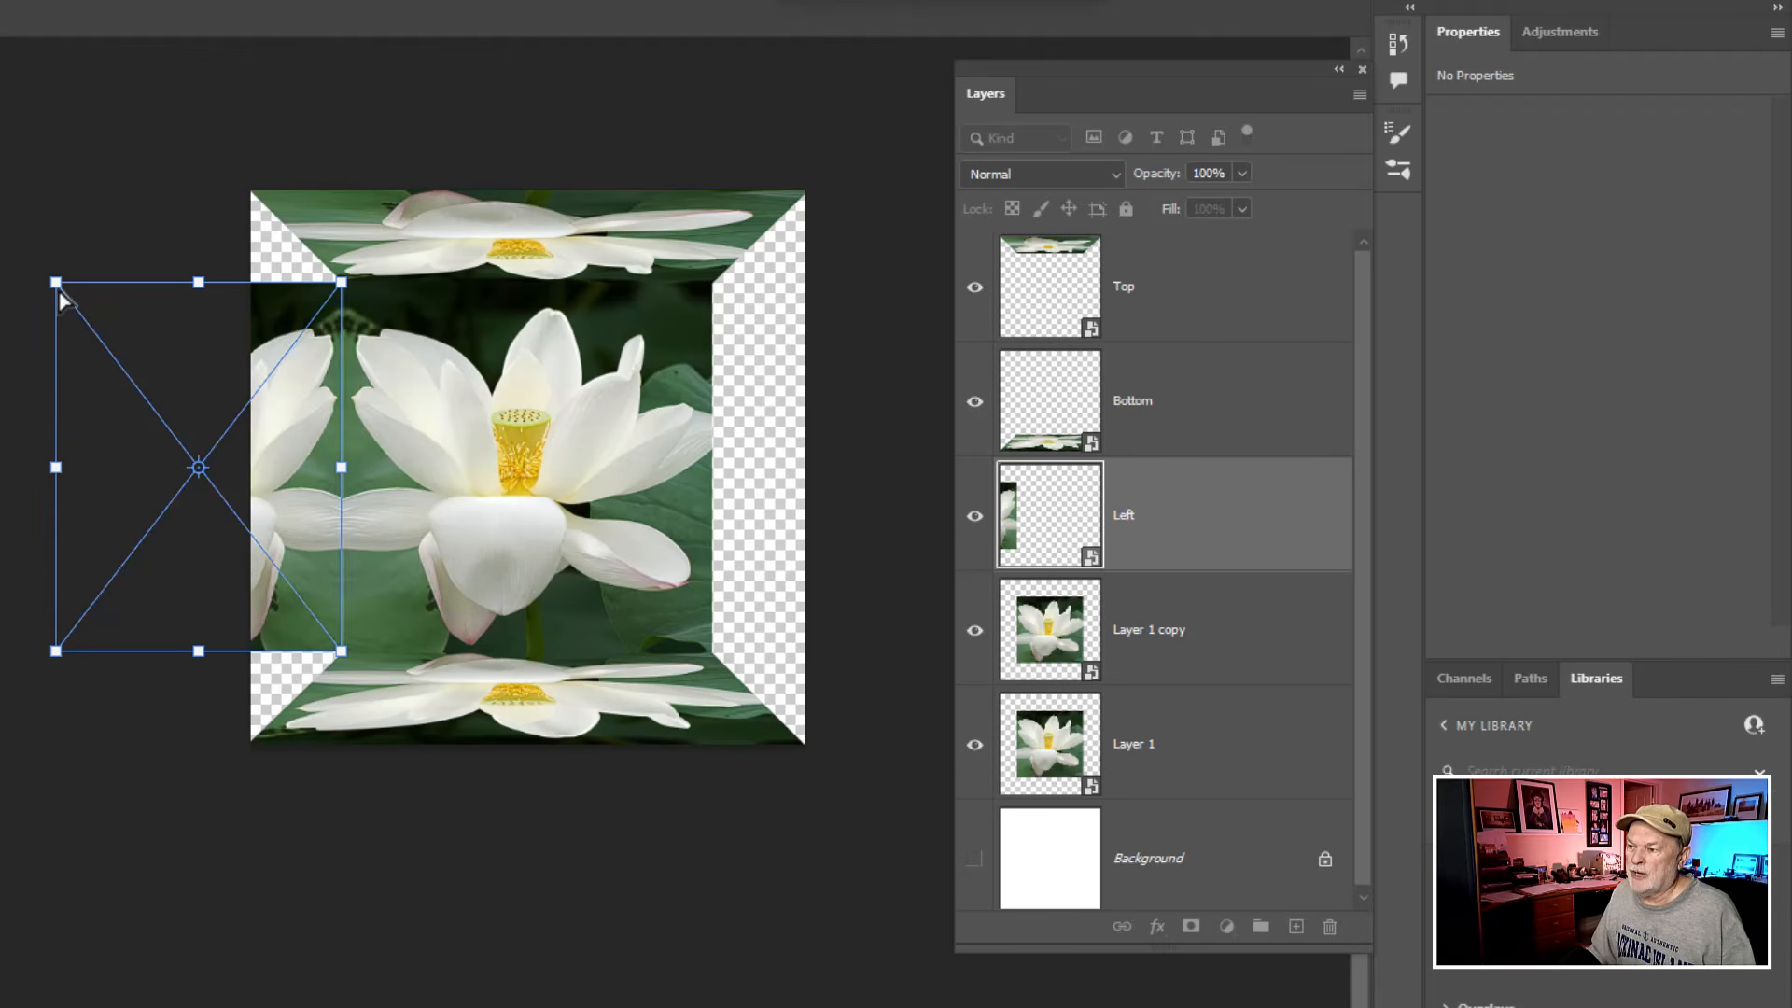
- Distort the Left layer by pulling its two outer corners to the canvas's left corners, slightly past the upper one, and apply the transform
{"action": "left_click_drag", "start_coordinate": [56, 282], "coordinate": [253, 190]}
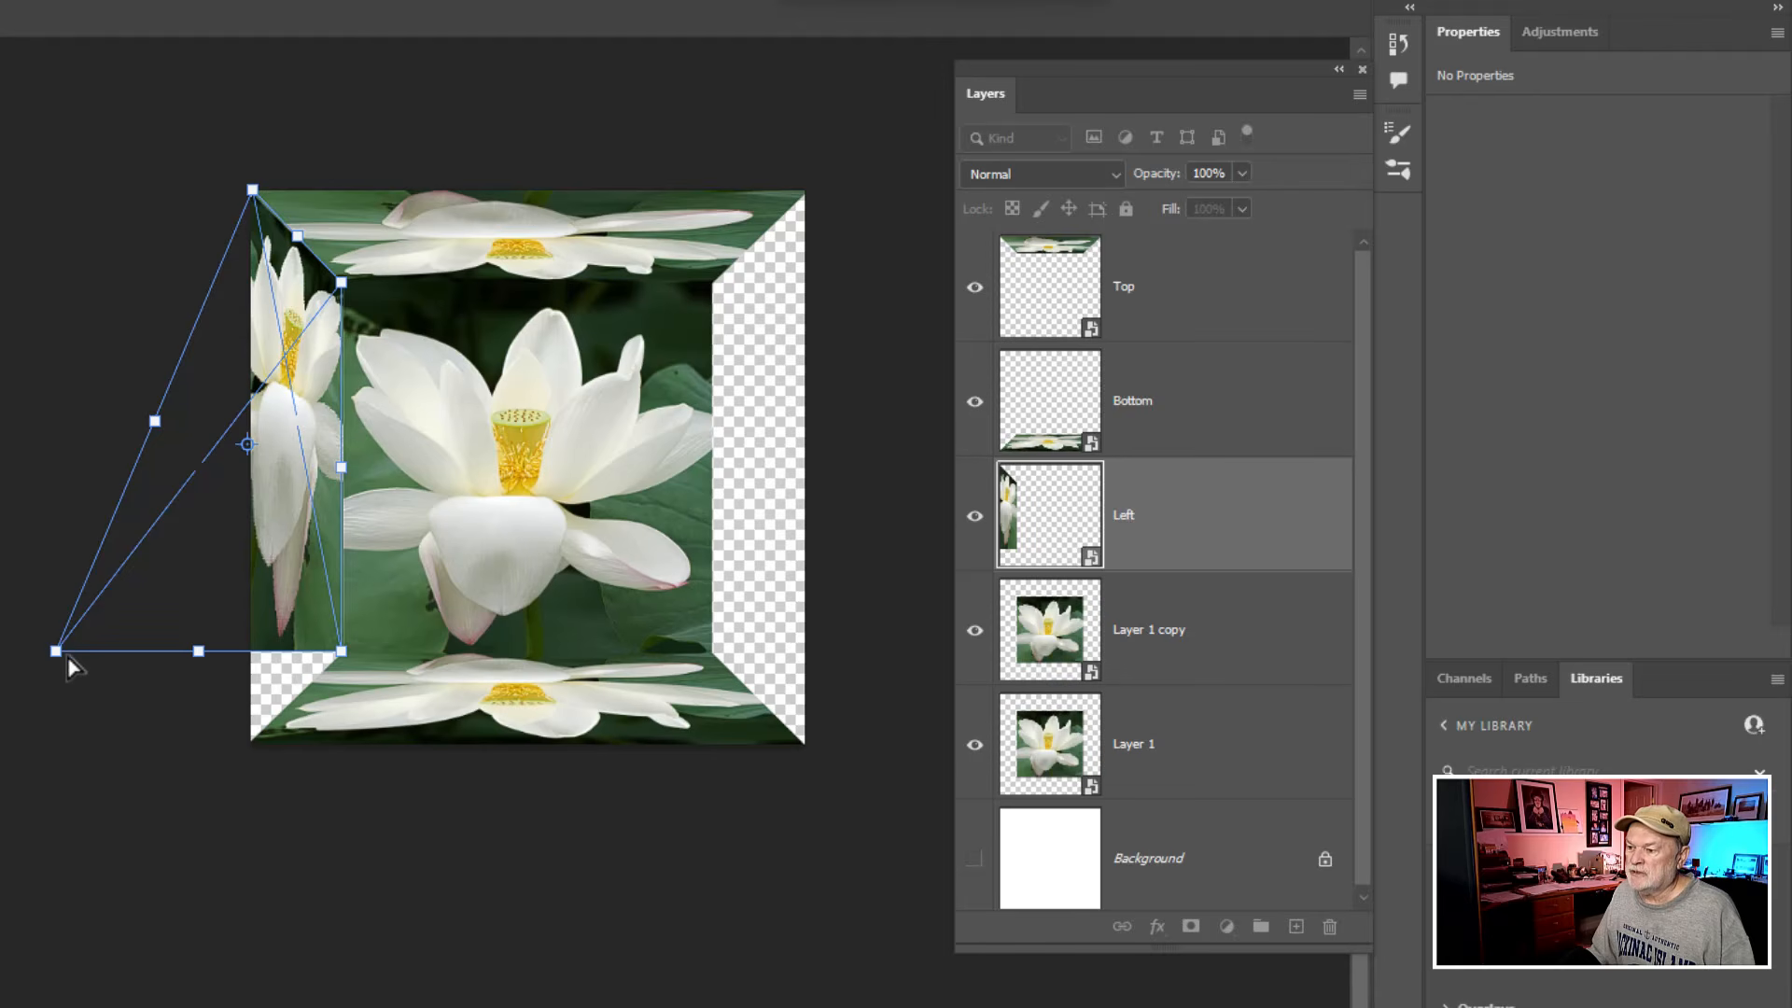
{"action": "left_click_drag", "start_coordinate": [56, 651], "coordinate": [252, 739]}
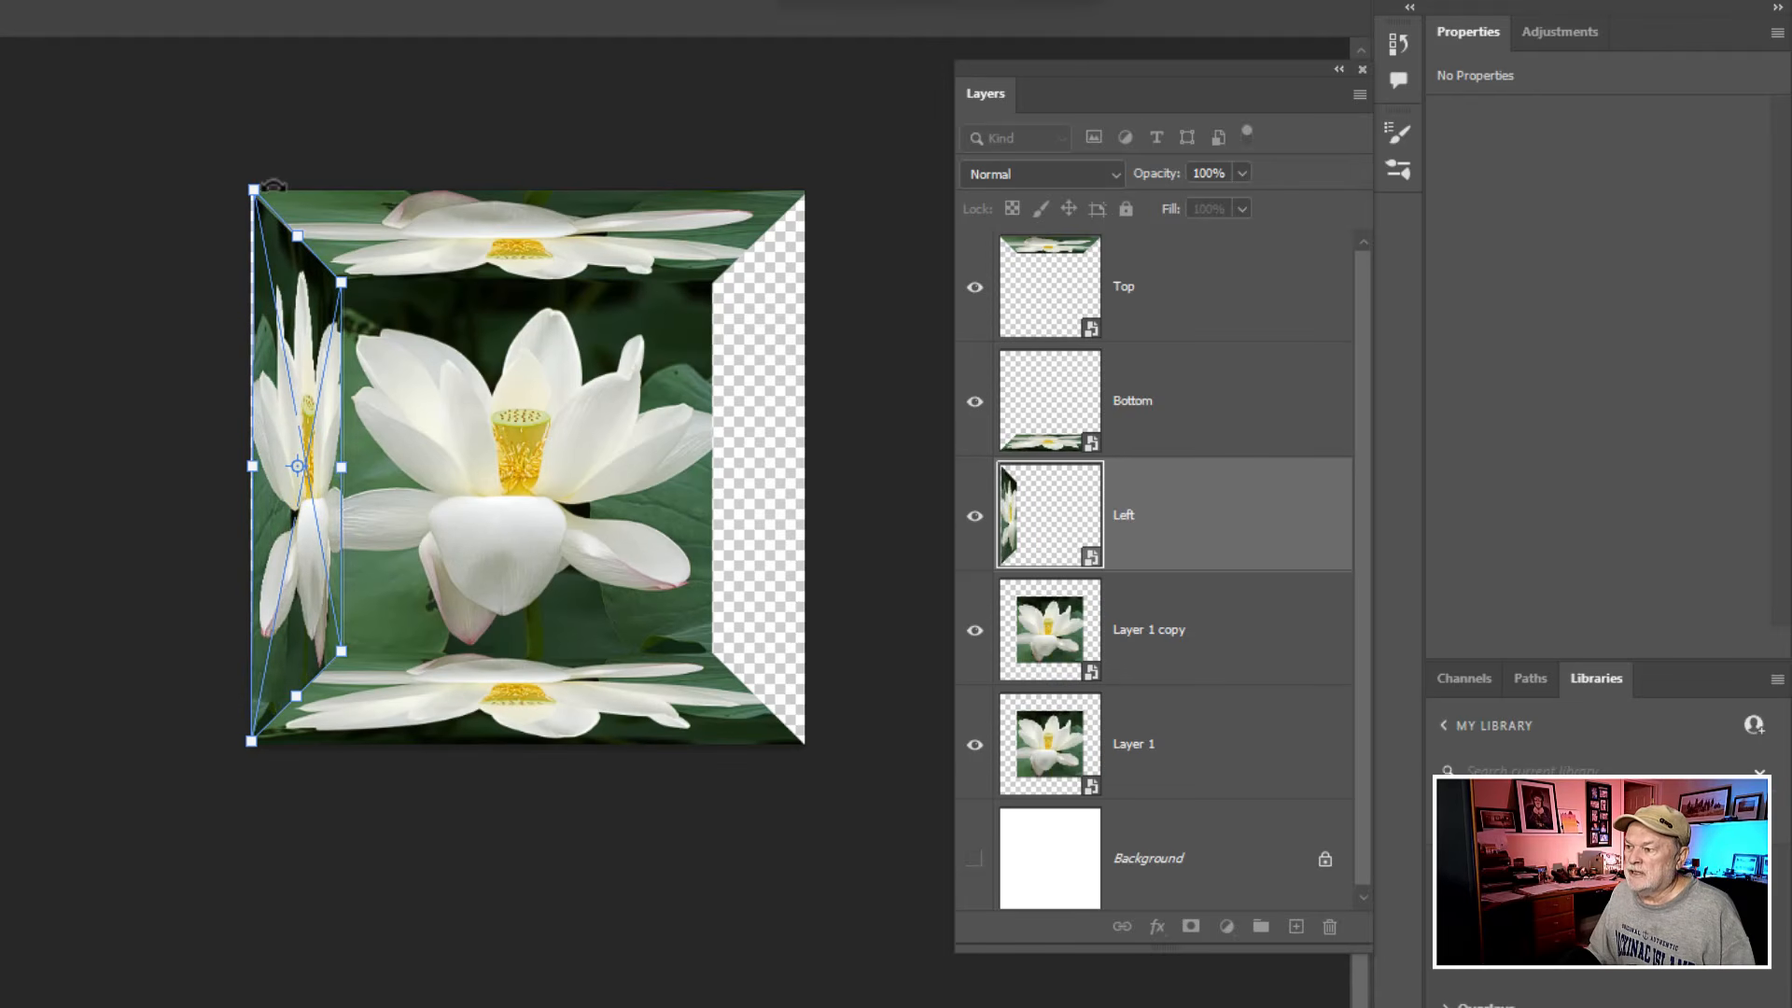
{"action": "left_click_drag", "start_coordinate": [252, 190], "coordinate": [249, 179]}
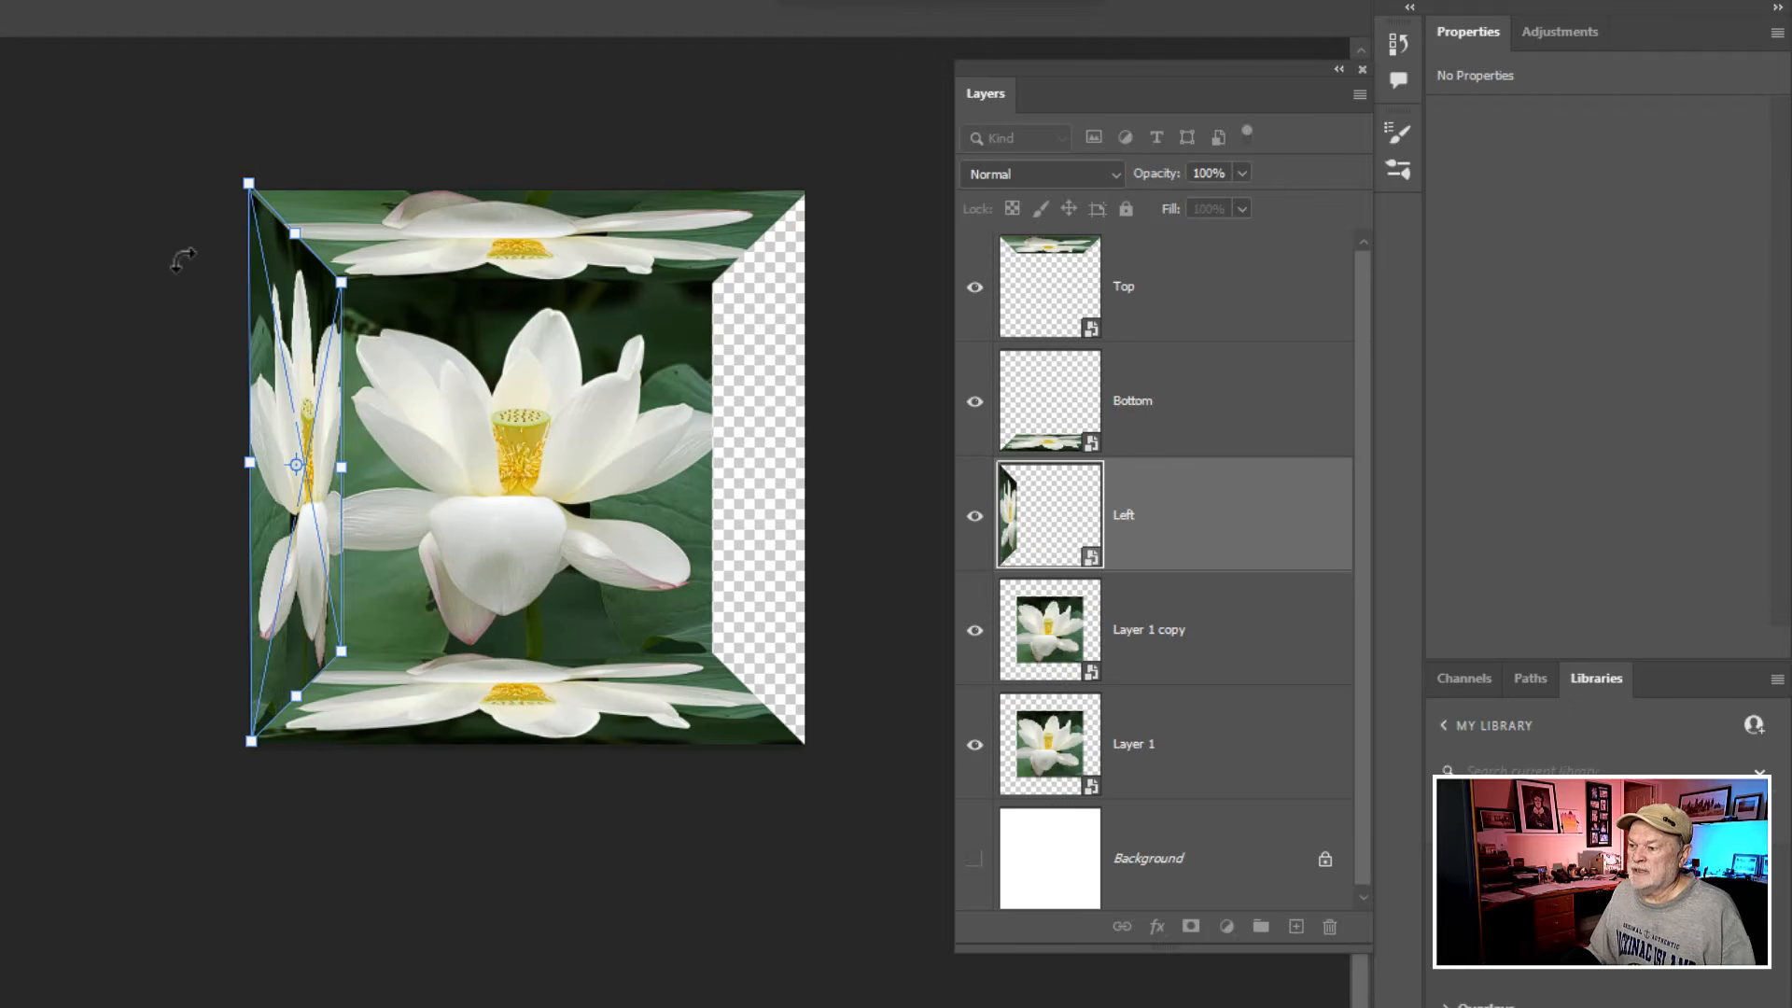
{"action": "left_click", "coordinate": [180, 260]}
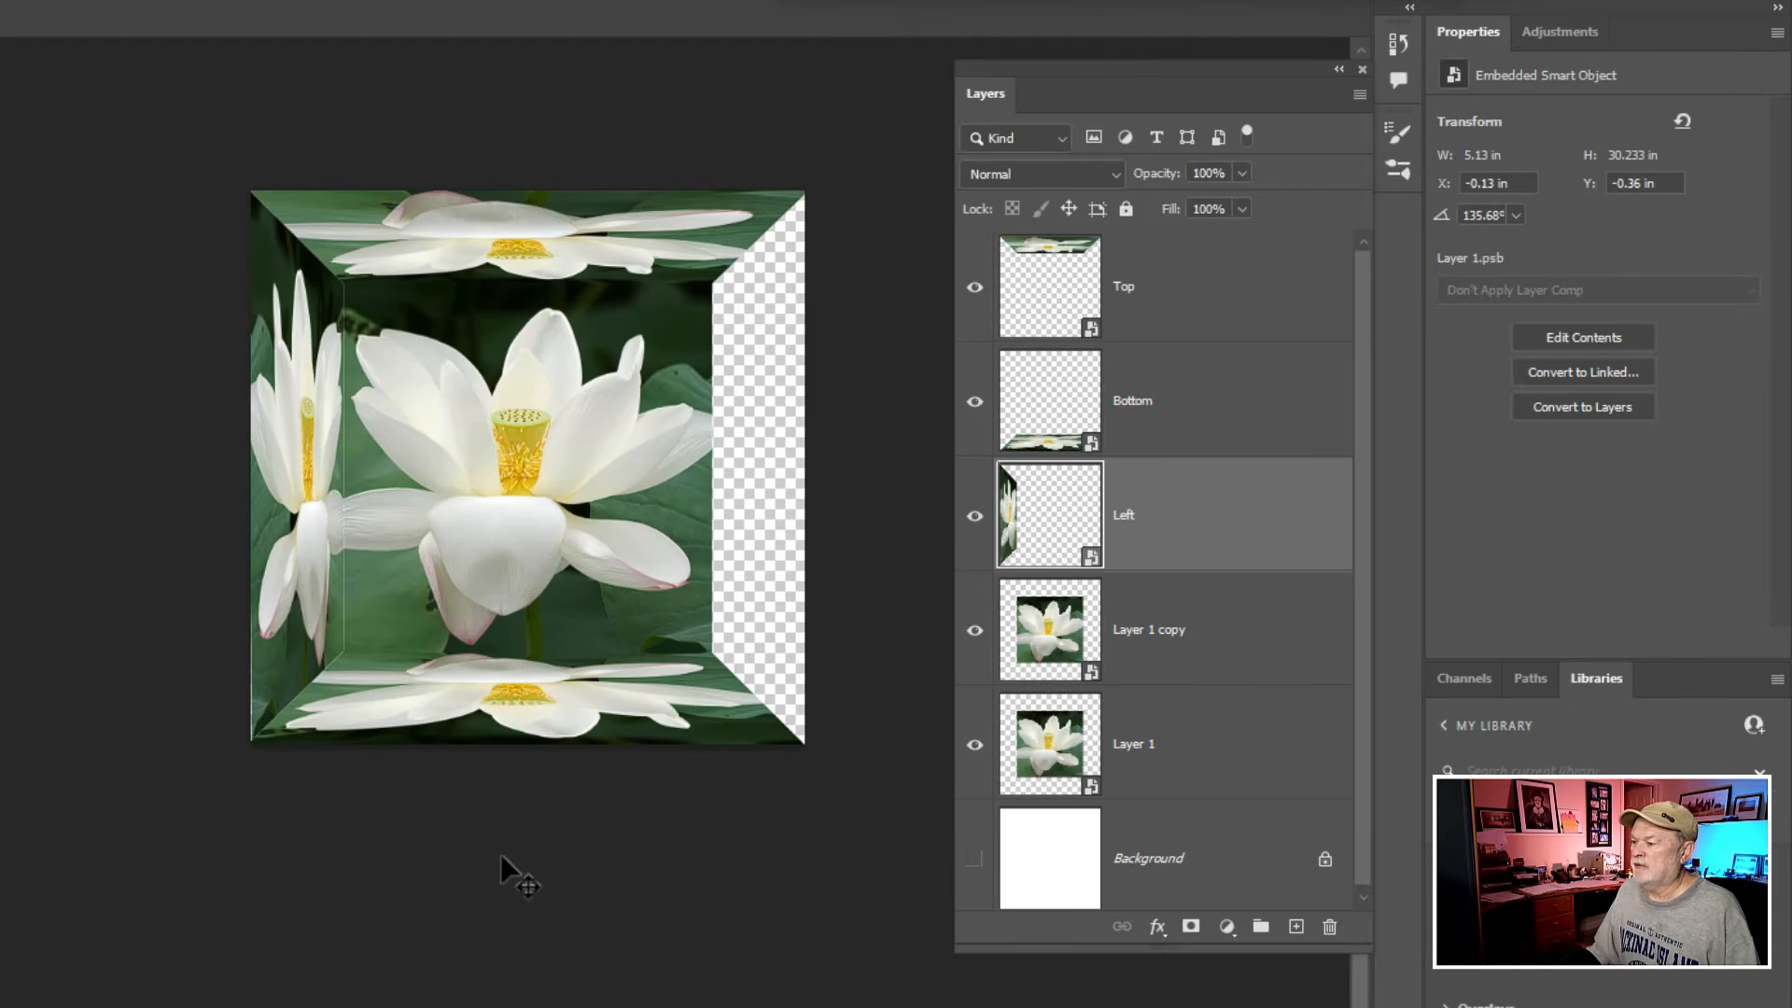
- Rename the Layer 1 copy layer as Right
{"action": "left_click", "coordinate": [1132, 634]}
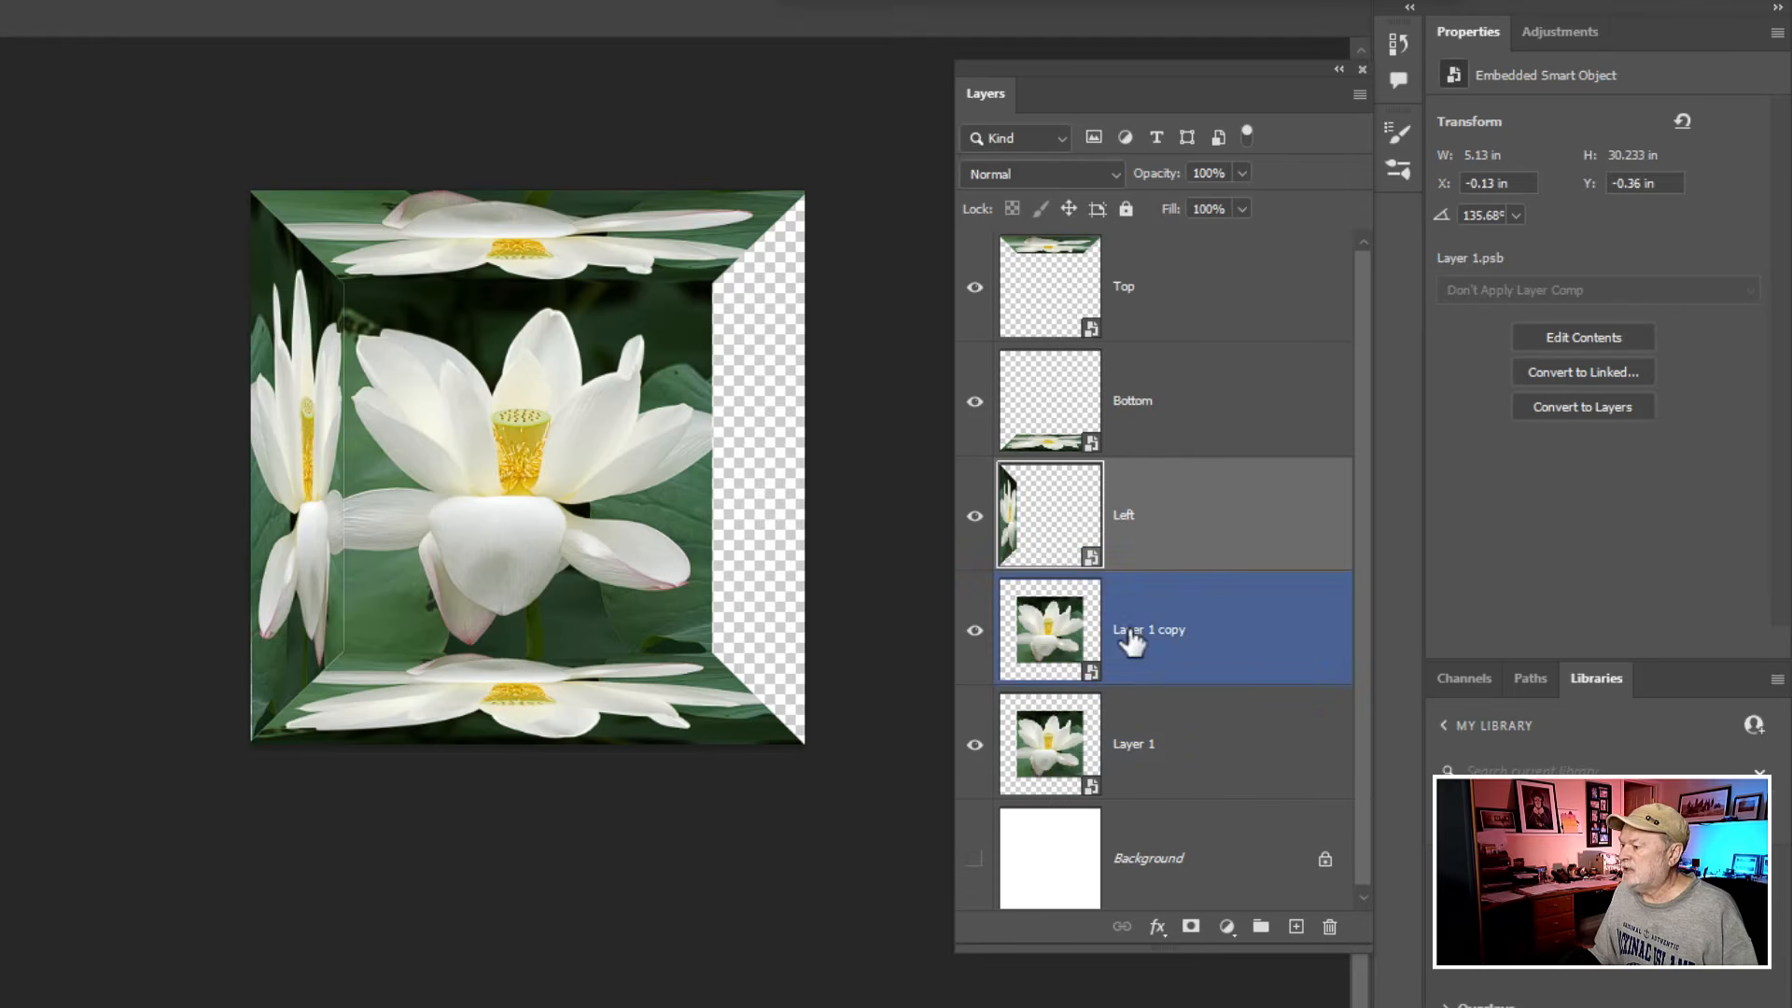
{"action": "double_click", "coordinate": [1157, 629]}
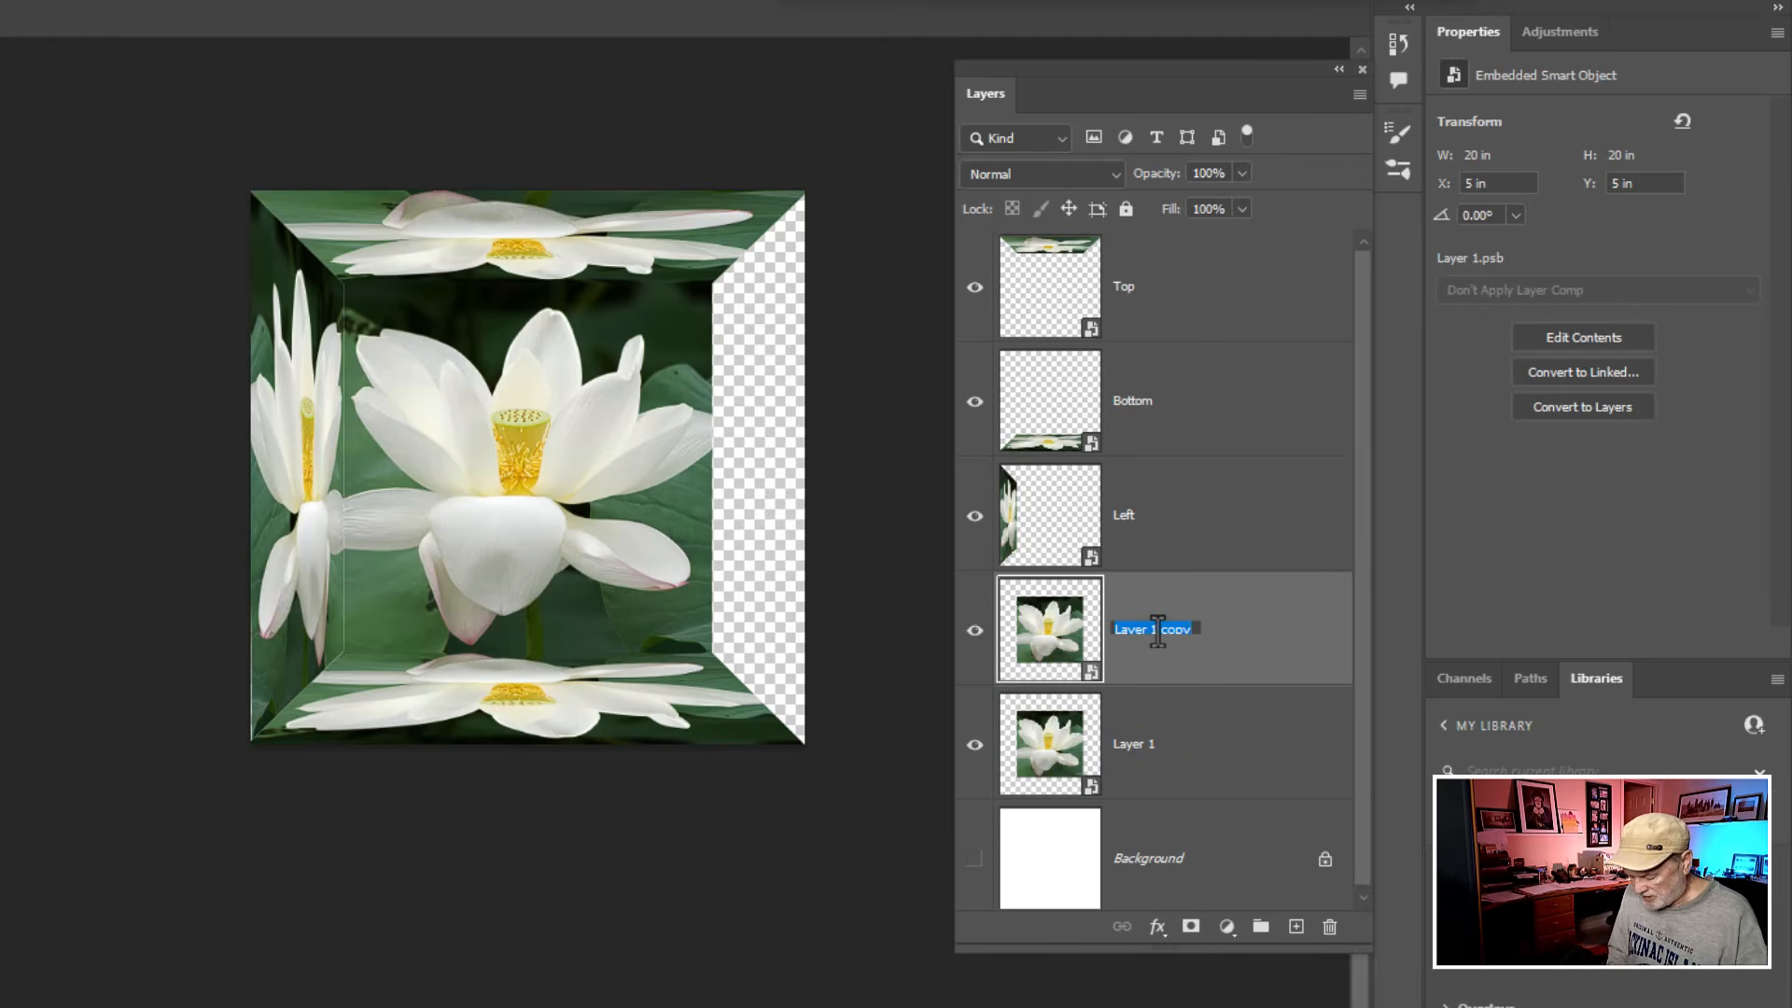
{"action": "type", "text": "Right"}
{"action": "key", "text": "Return"}
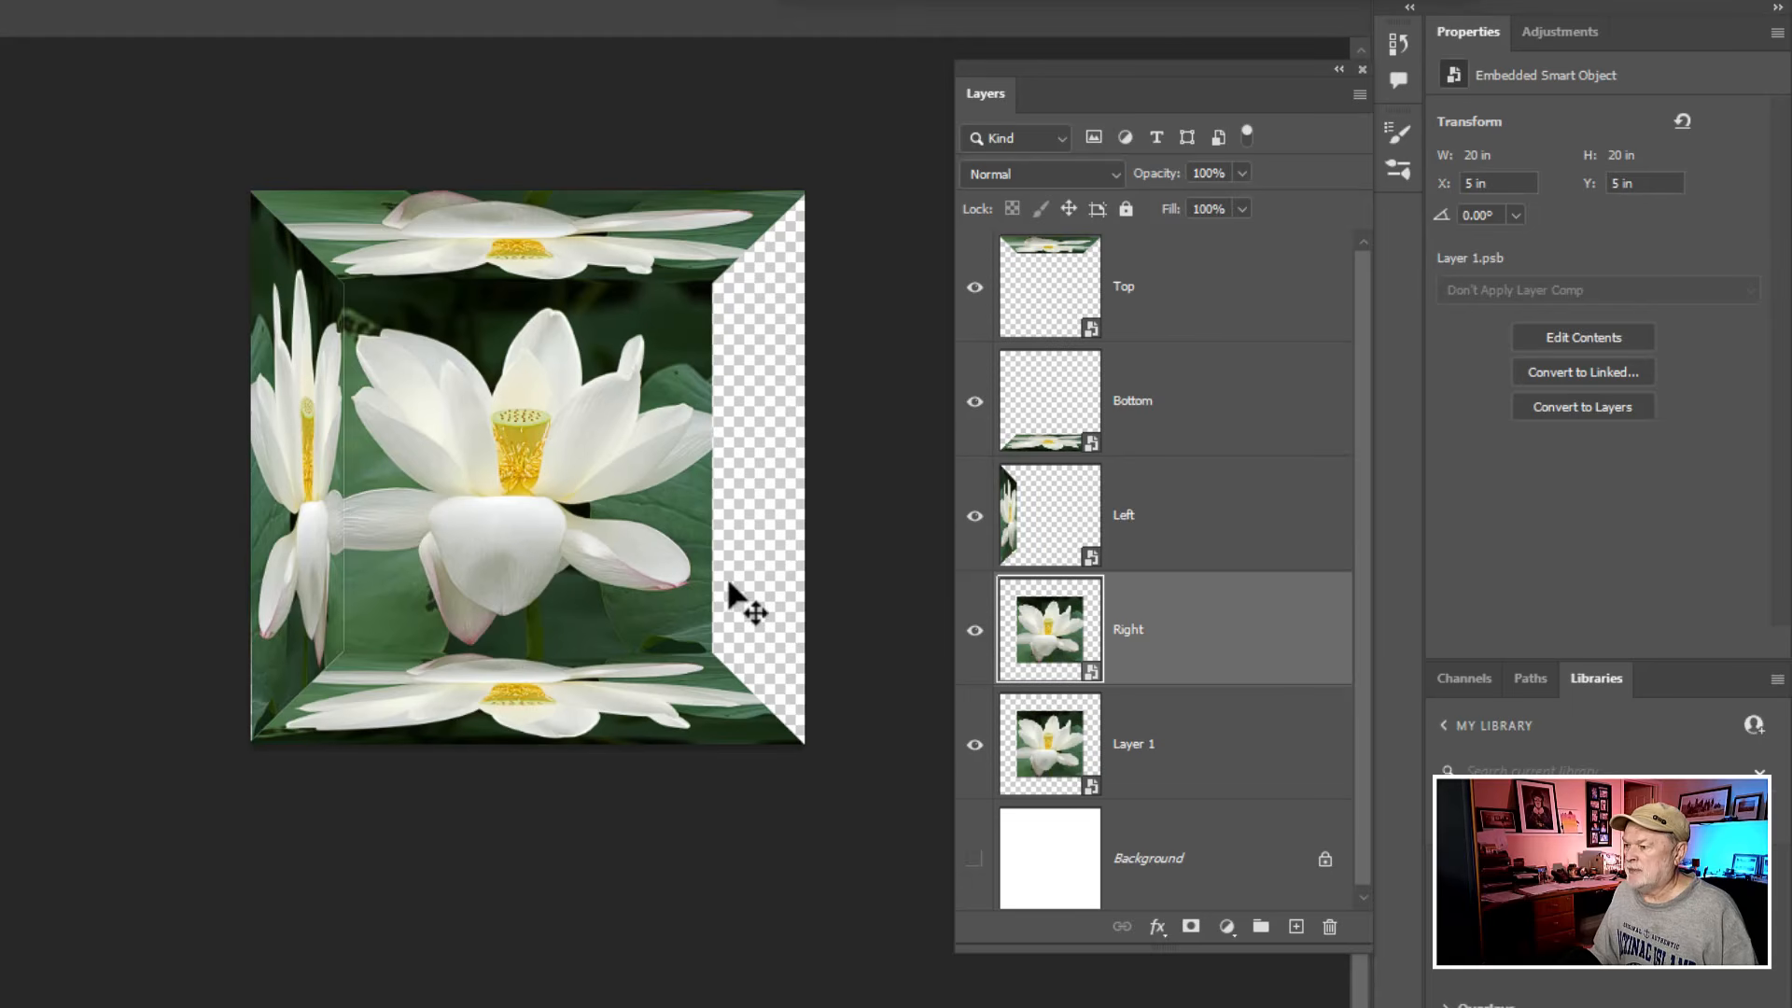
- Free-transform the Right layer by pulling its left edge past its right edge, mirroring it to the right of the central image
{"action": "left_click_drag", "start_coordinate": [723, 577], "coordinate": [644, 569]}
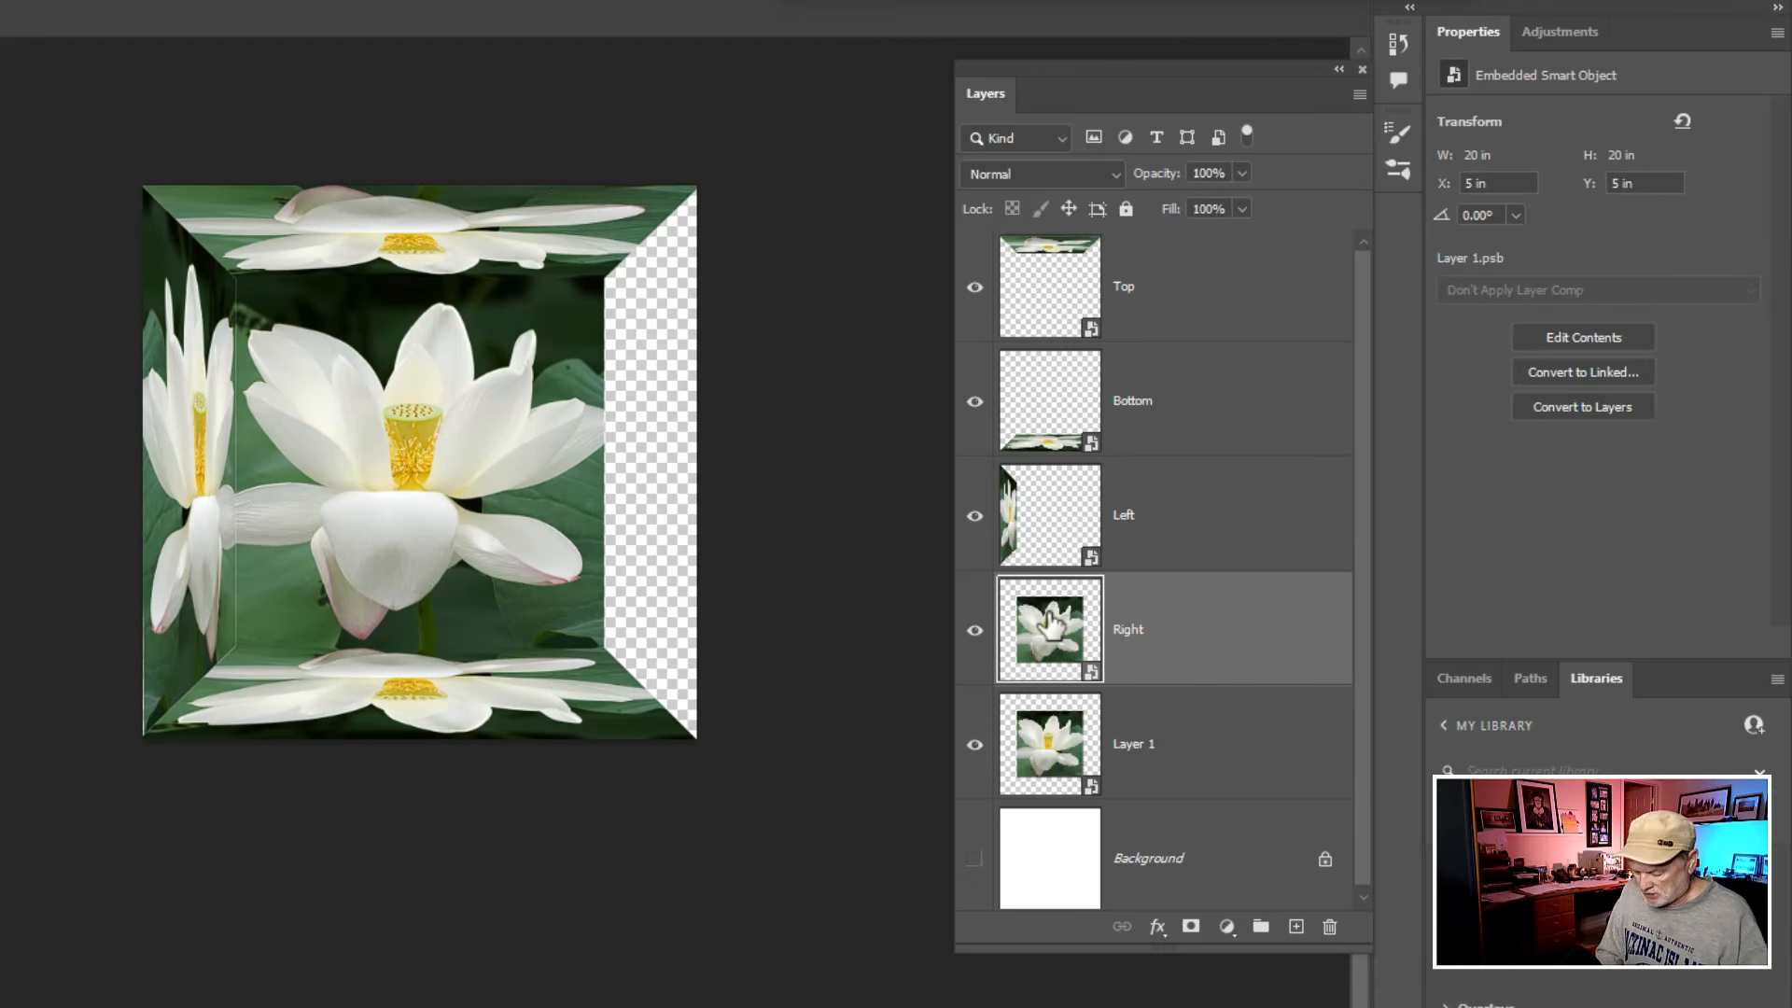
{"action": "key", "text": "ctrl+t"}
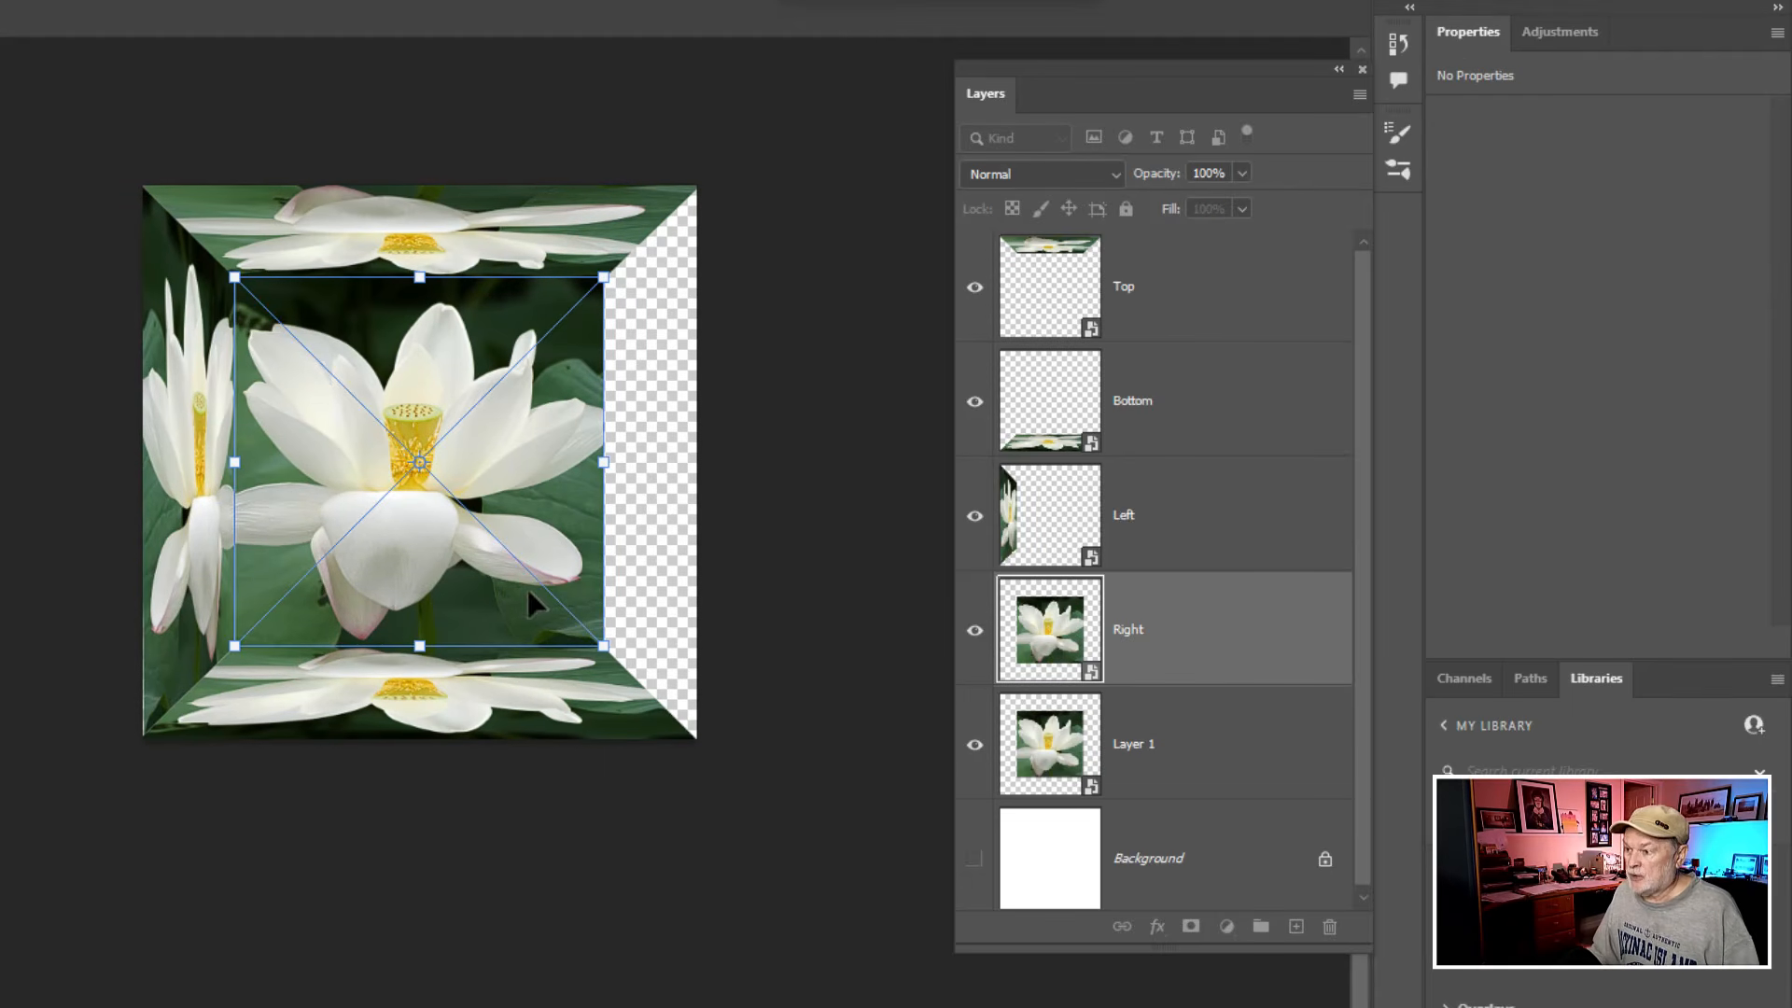
{"action": "left_click_drag", "start_coordinate": [224, 462], "coordinate": [830, 513]}
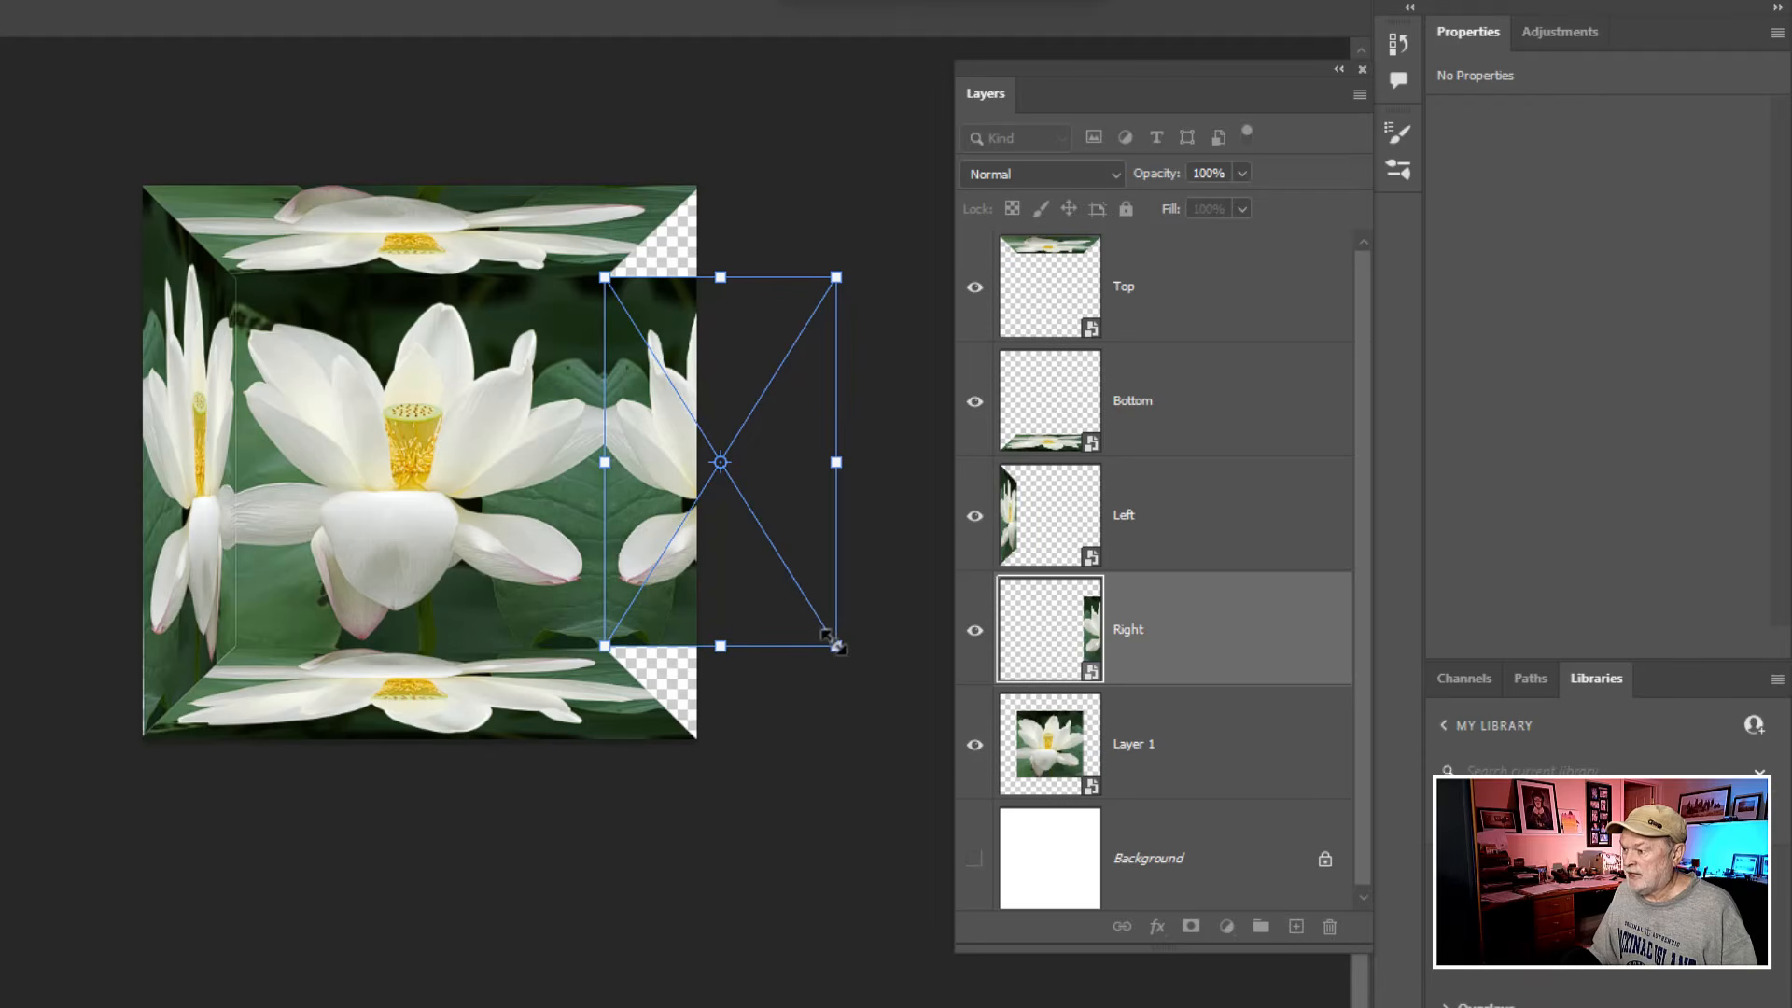
- Distort the Right layer by pulling its two outer corners to the canvas's right corners, and apply the transform
{"action": "left_click_drag", "start_coordinate": [836, 648], "coordinate": [697, 749], "text": "ctrl"}
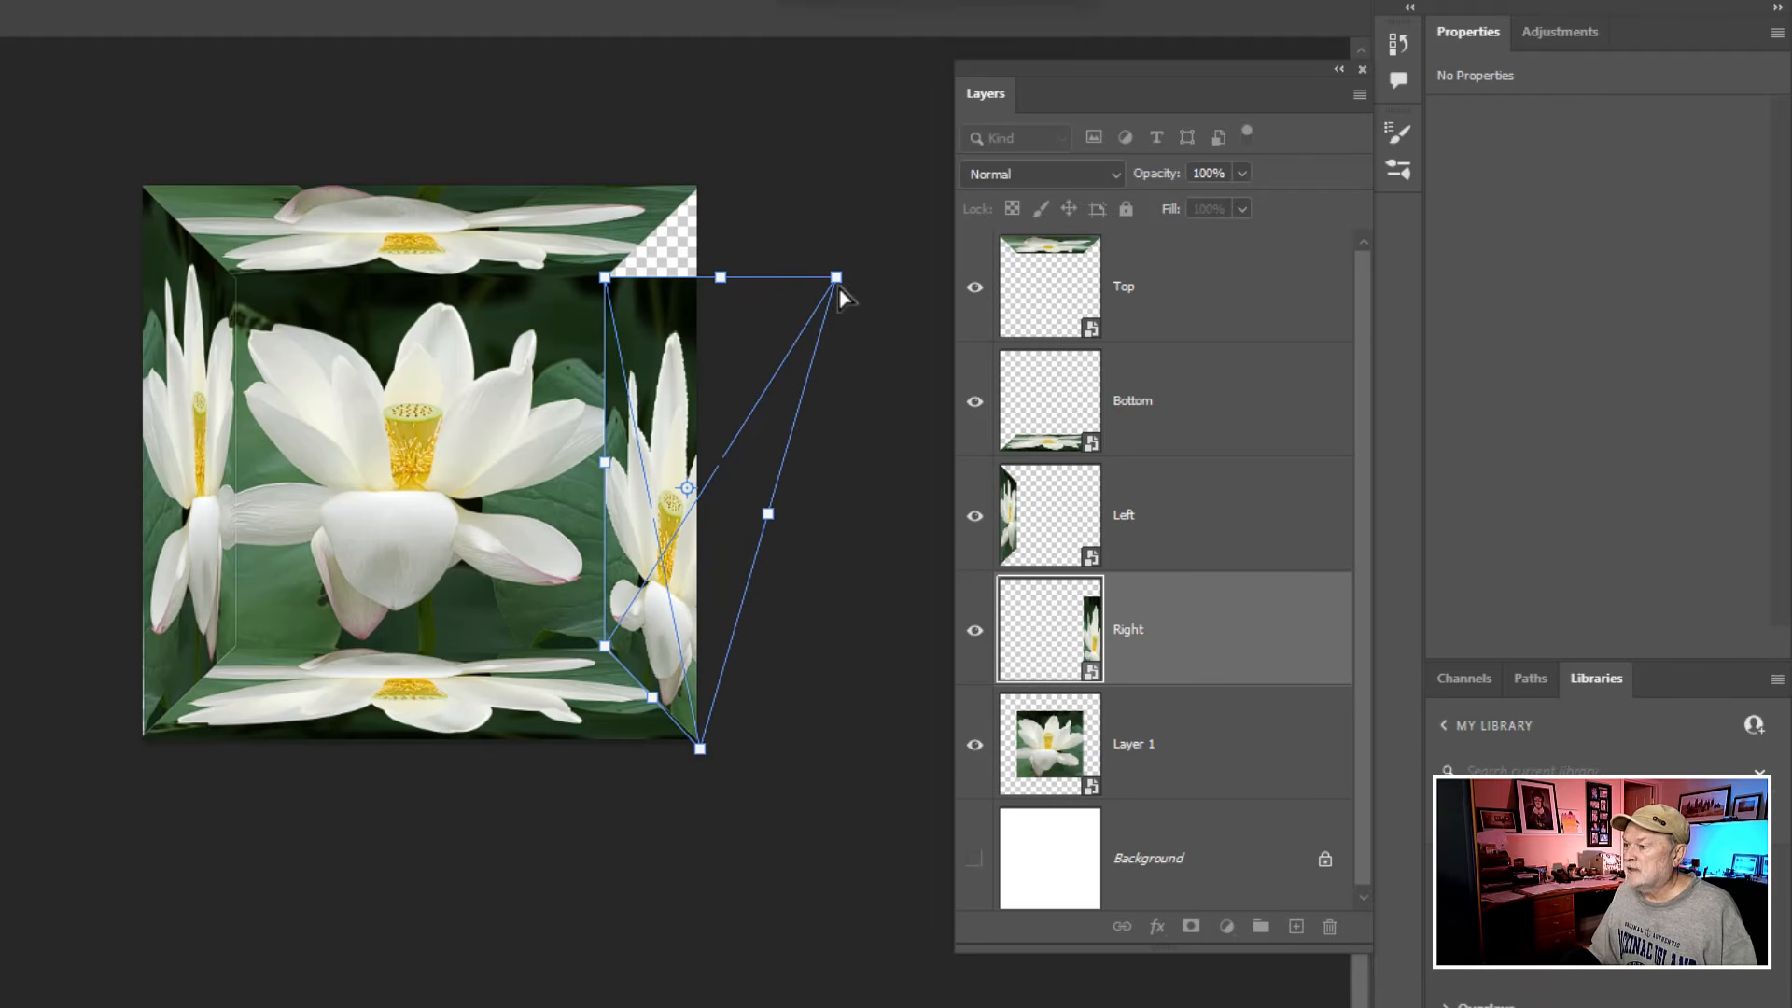
{"action": "left_click_drag", "start_coordinate": [840, 285], "coordinate": [699, 190], "text": "ctrl"}
{"action": "key", "text": "Return"}
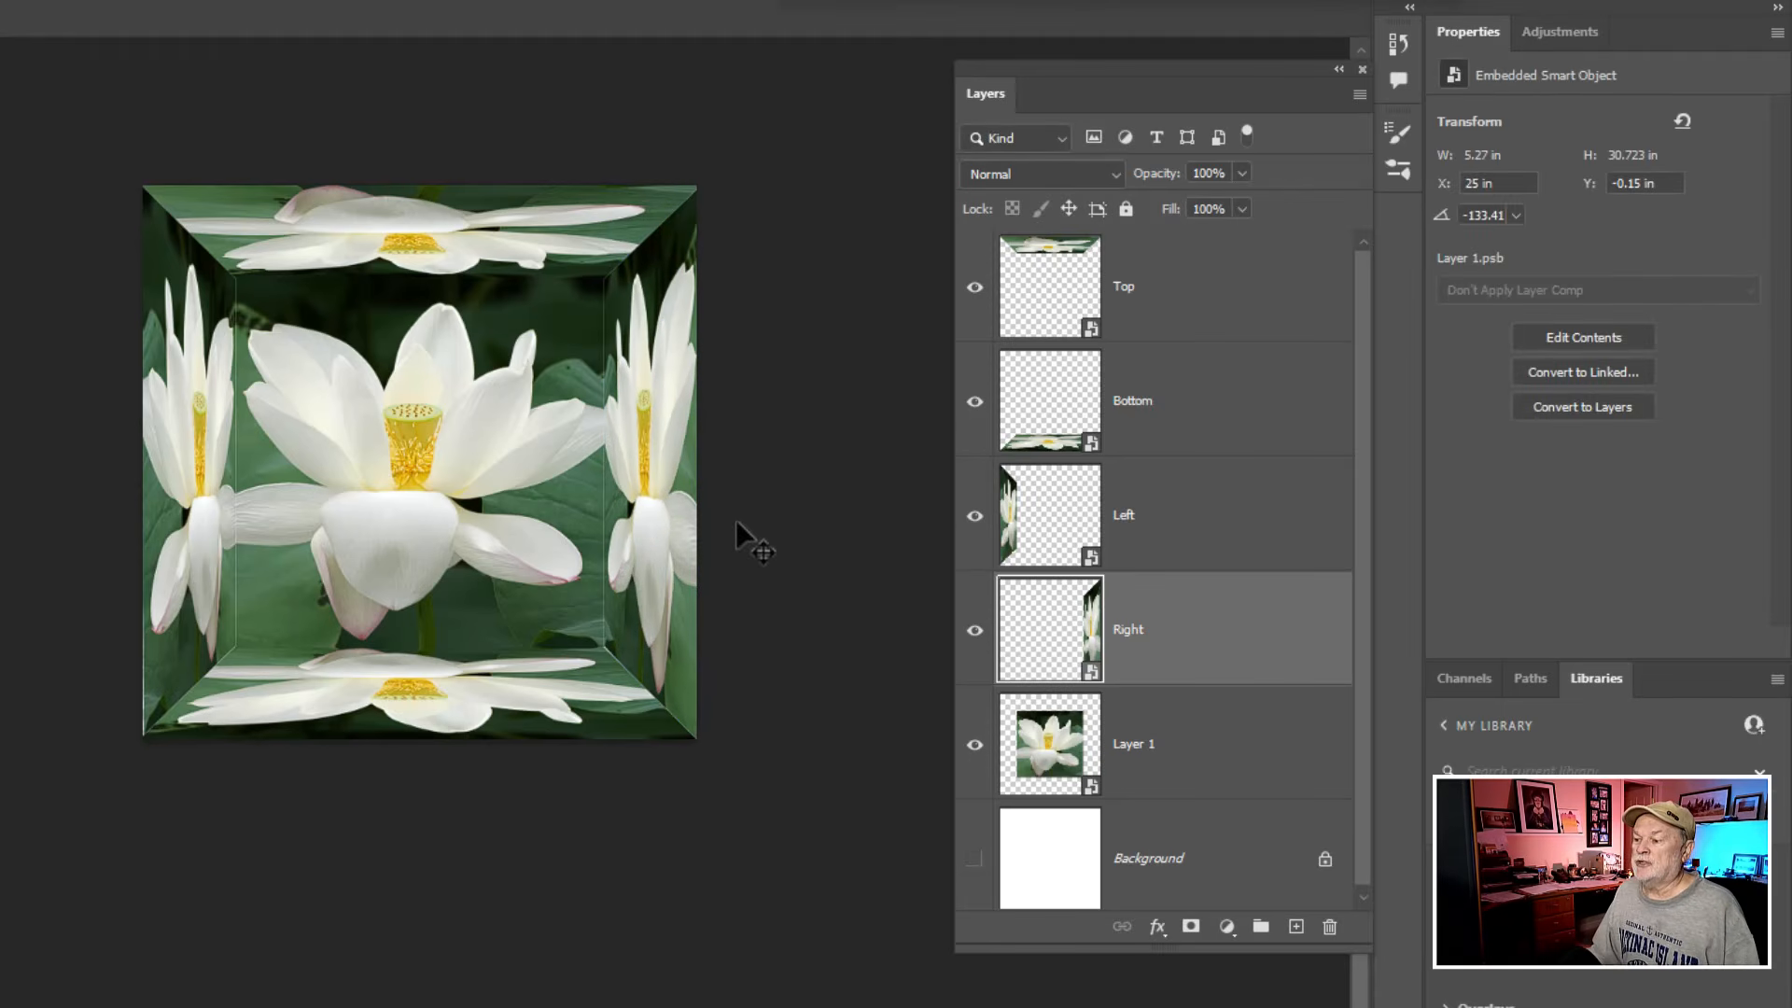
- Check the Top layer by toggling its visibility, and add an Inner Glow layer style to it
{"action": "scroll", "coordinate": [736, 522], "scroll_direction": "down", "scroll_amount": 1}
{"action": "scroll", "coordinate": [737, 523], "scroll_direction": "up", "scroll_amount": 2}
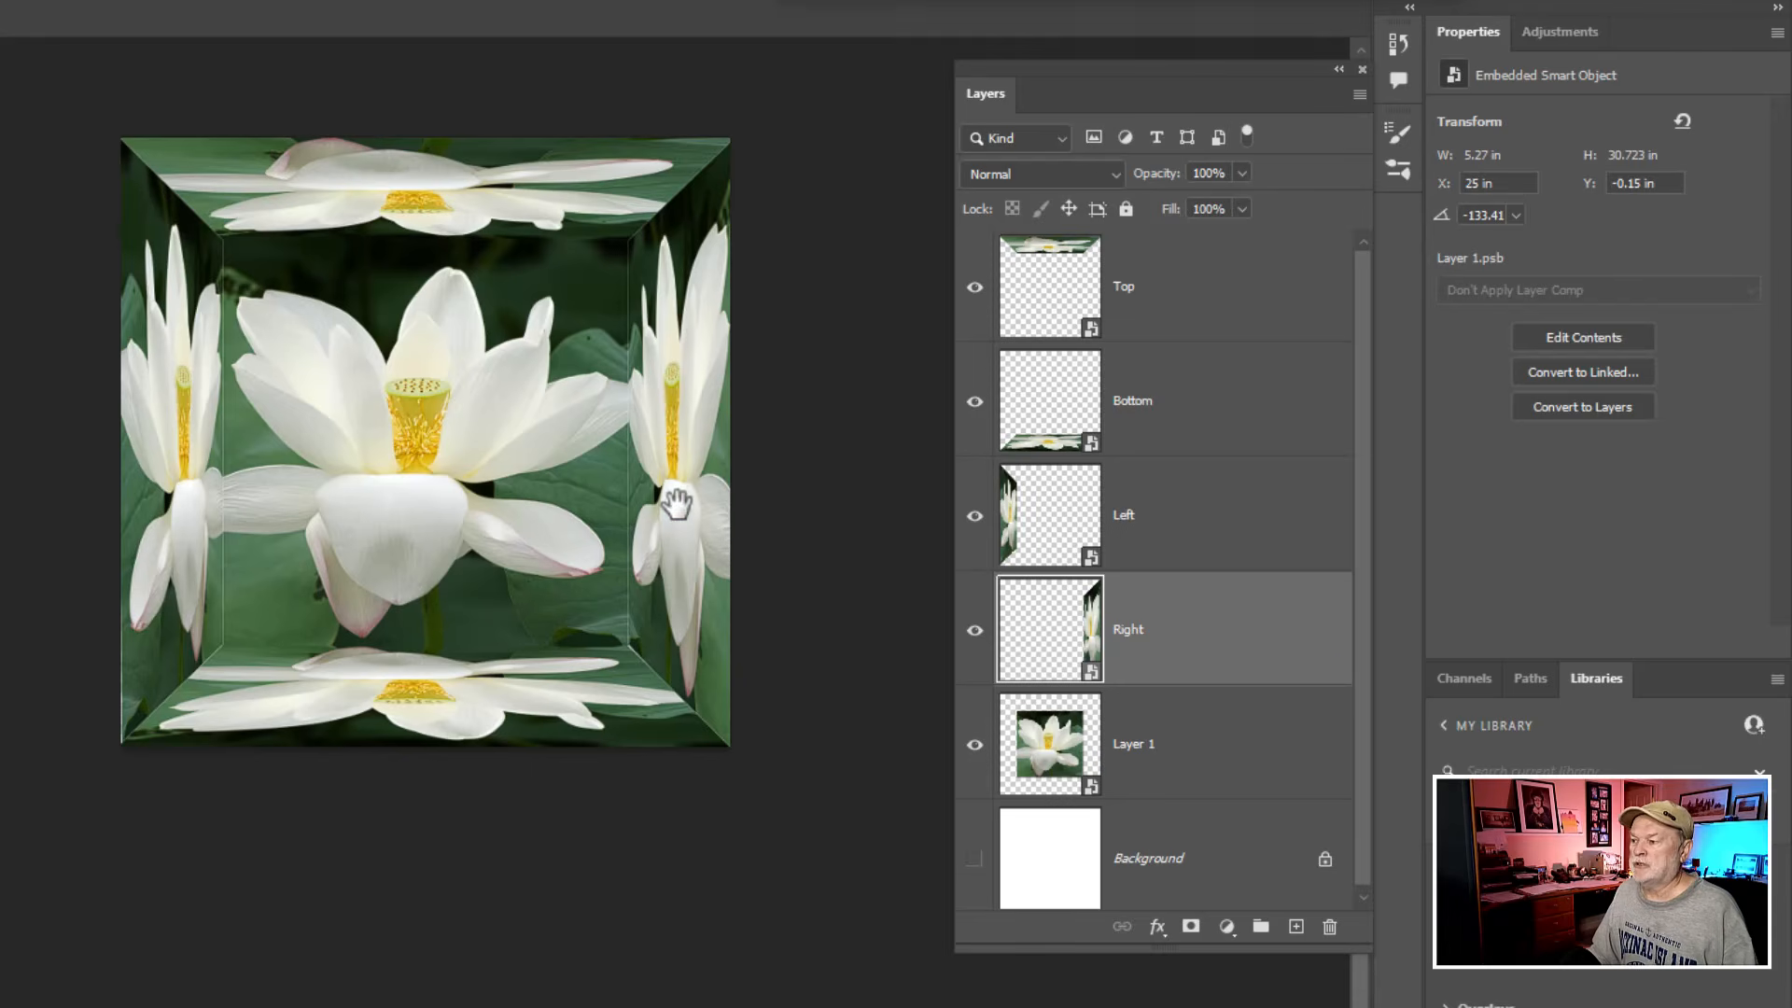
{"action": "left_click_drag", "start_coordinate": [623, 480], "coordinate": [640, 525]}
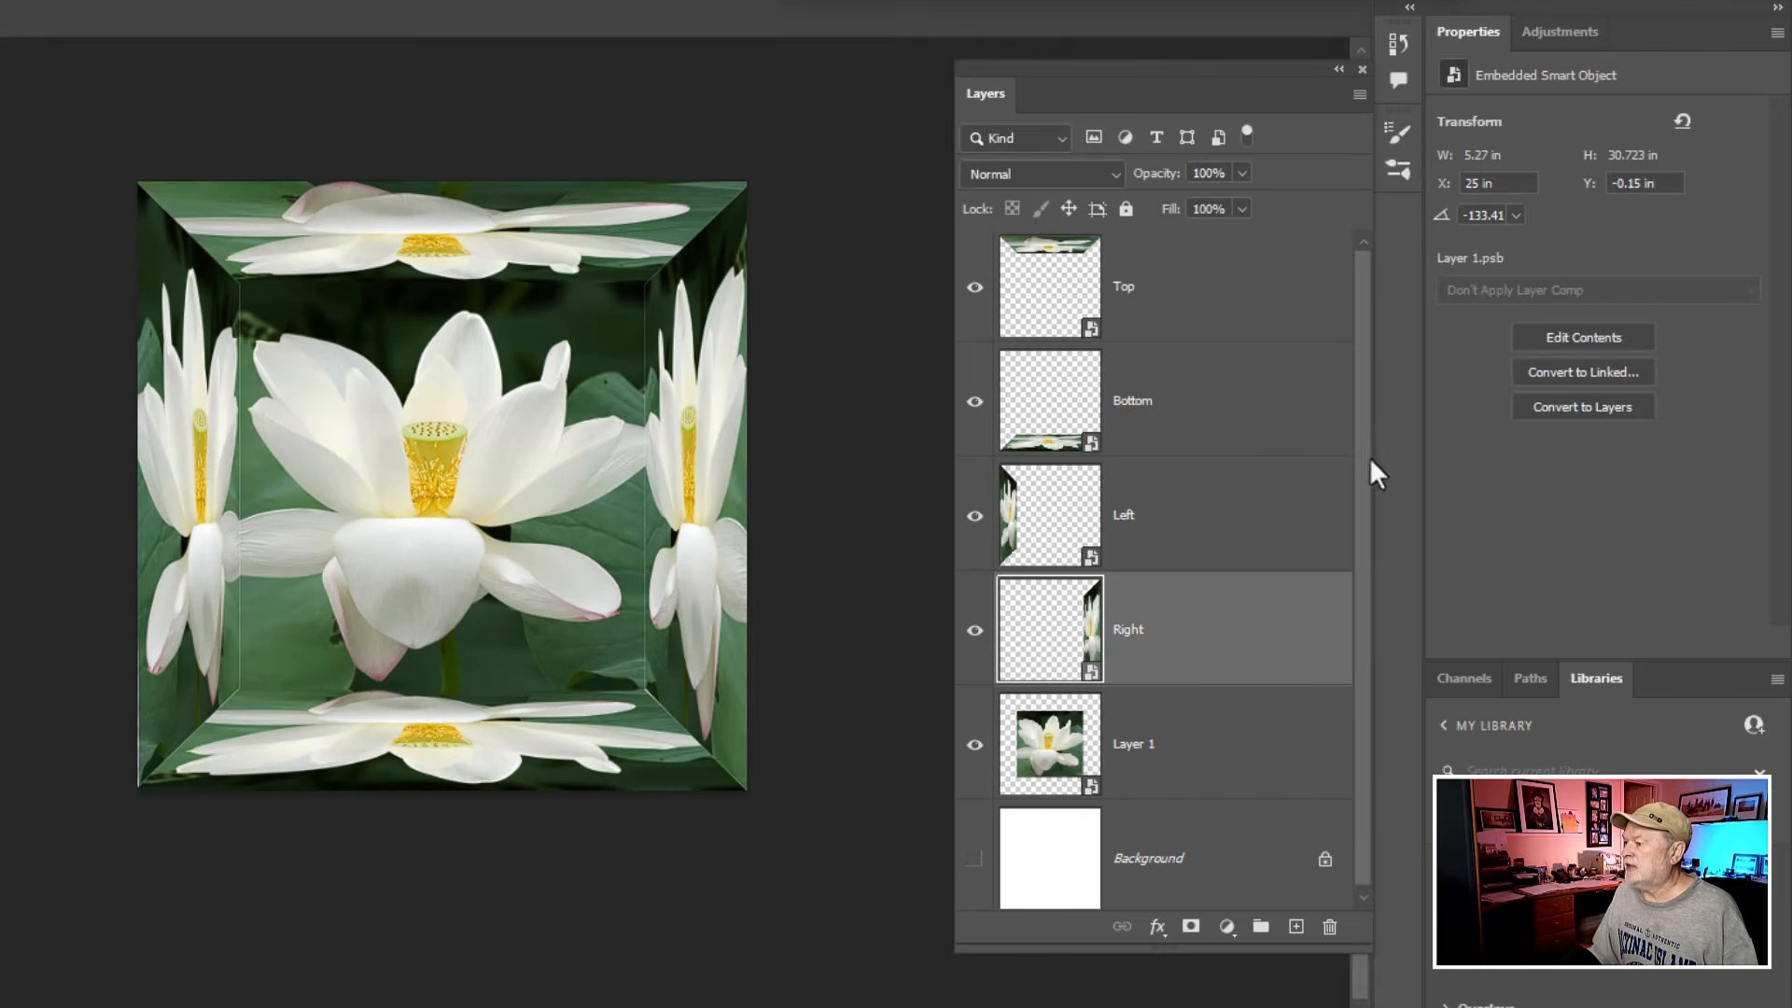
{"action": "left_click", "coordinate": [1218, 297]}
{"action": "key", "text": "ctrl"}
{"action": "key", "text": "ctrl"}
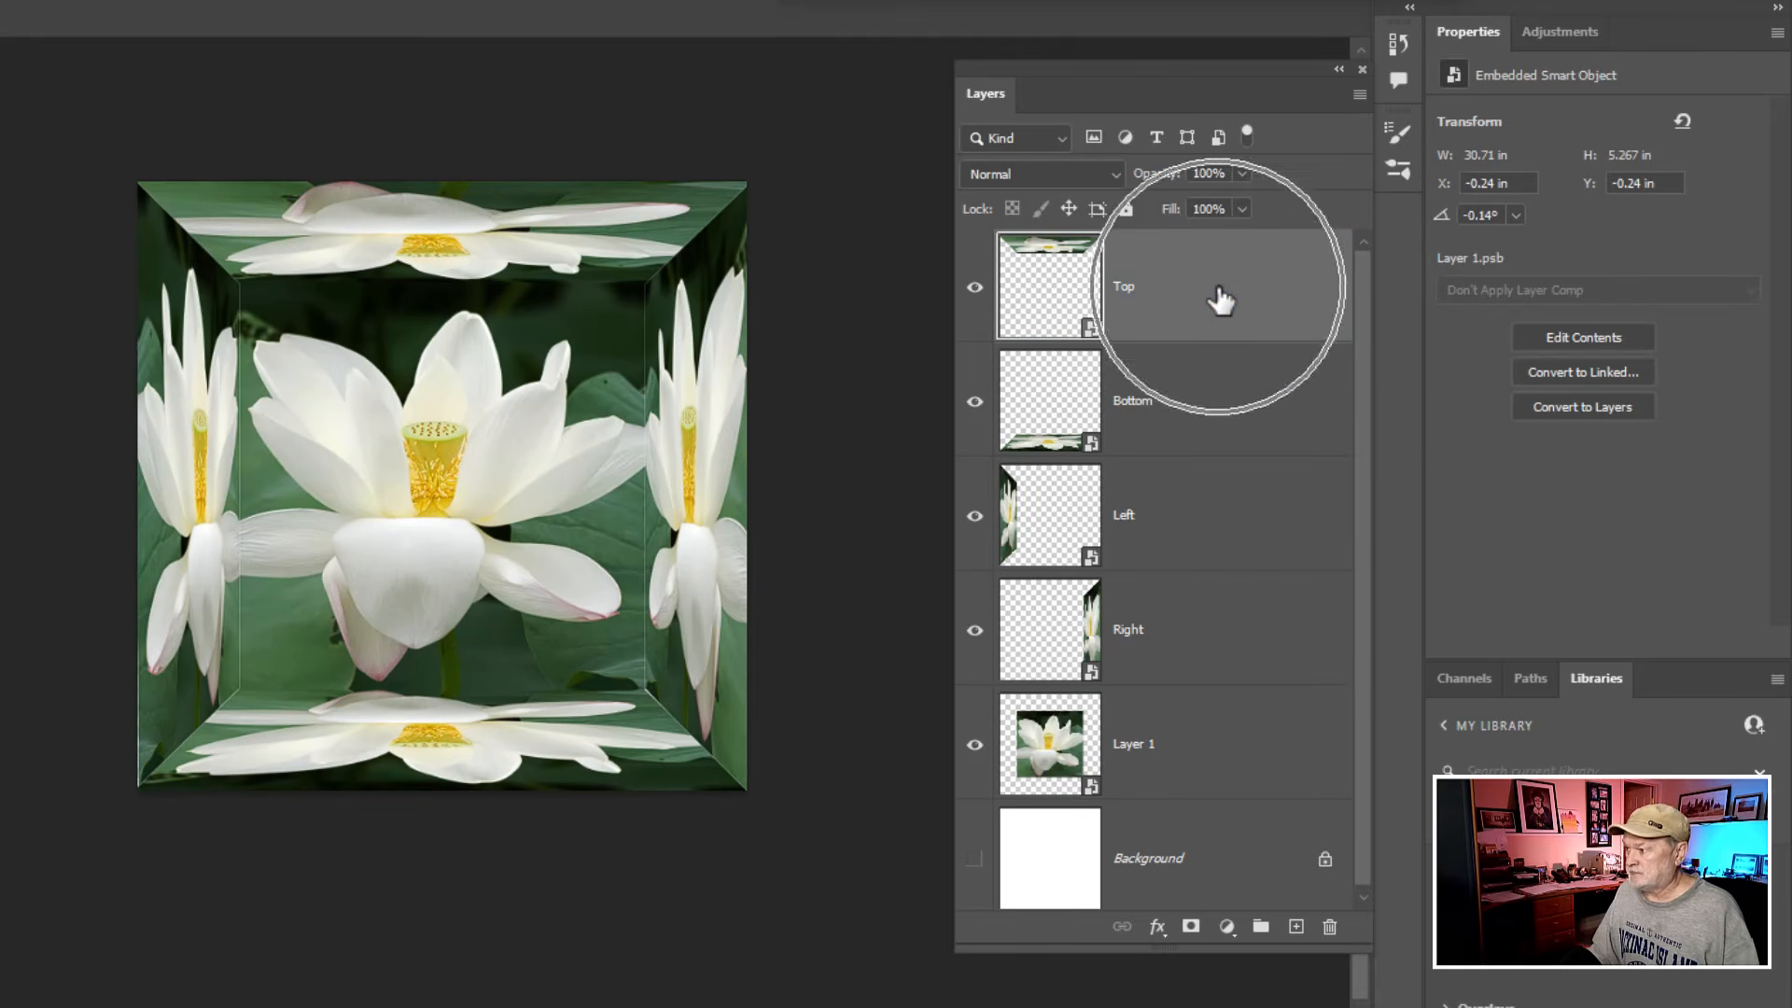
{"action": "left_click", "coordinate": [975, 289]}
{"action": "left_click", "coordinate": [976, 291]}
{"action": "left_click", "coordinate": [976, 292]}
{"action": "left_click", "coordinate": [976, 291]}
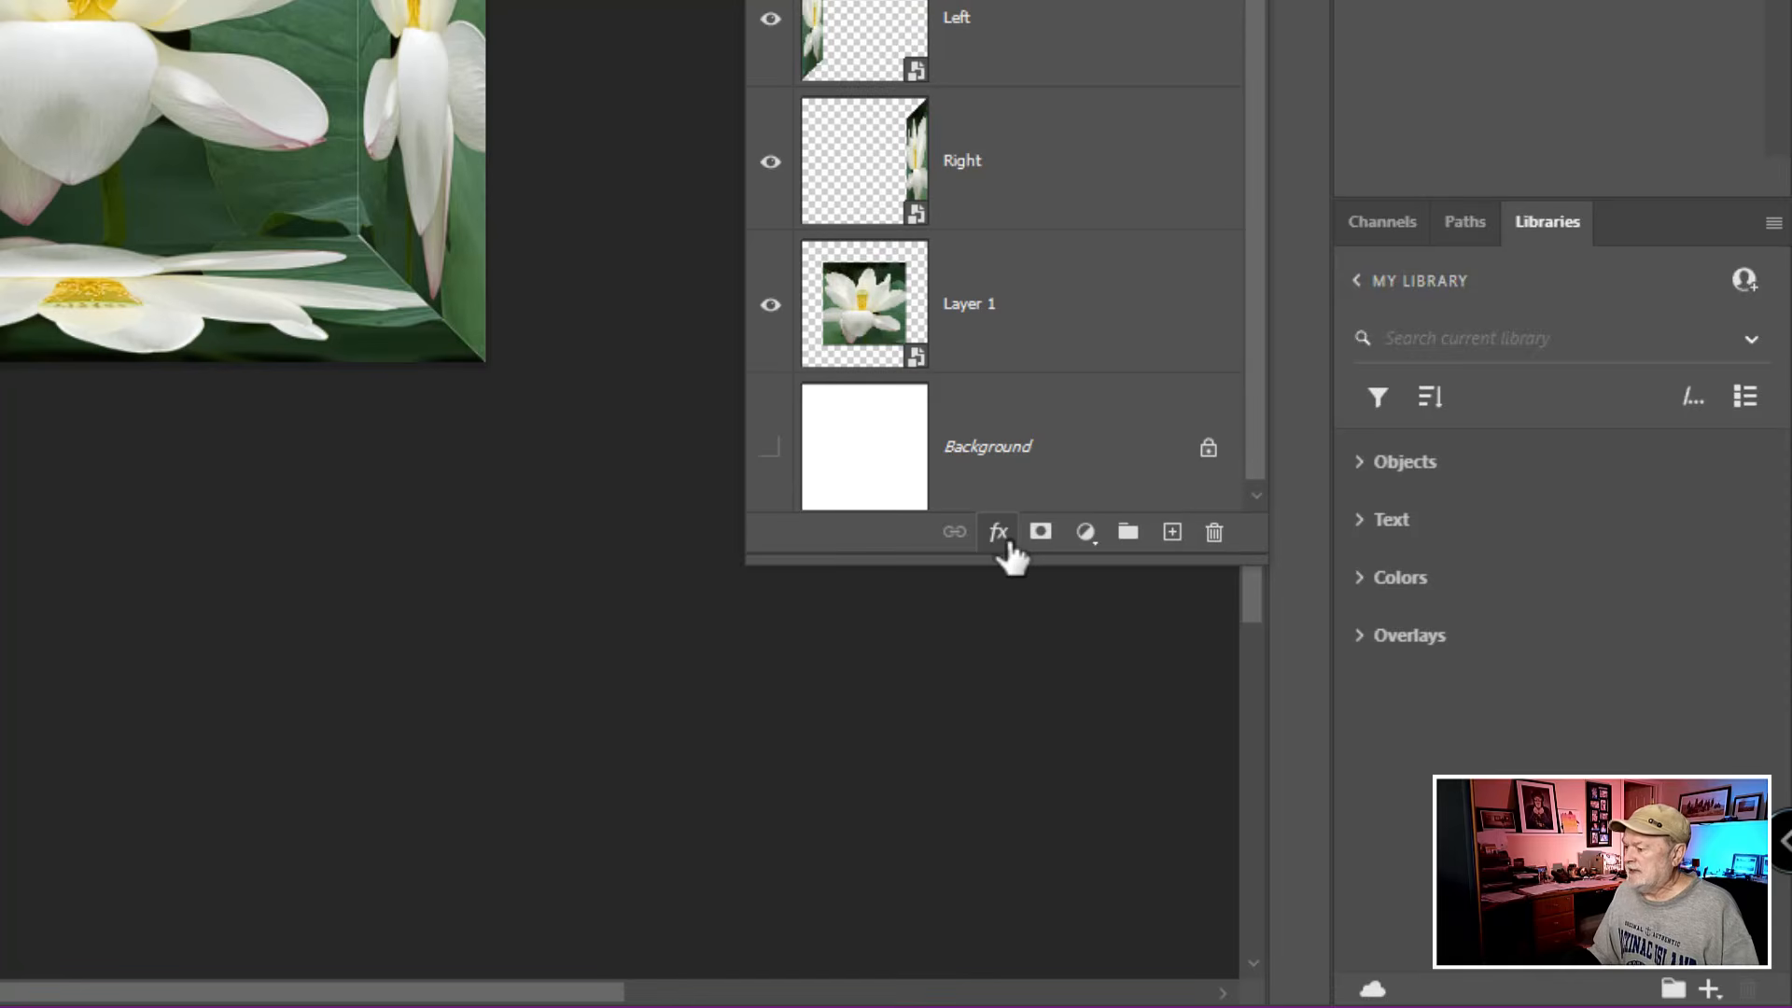
{"action": "left_click", "coordinate": [1000, 536]}
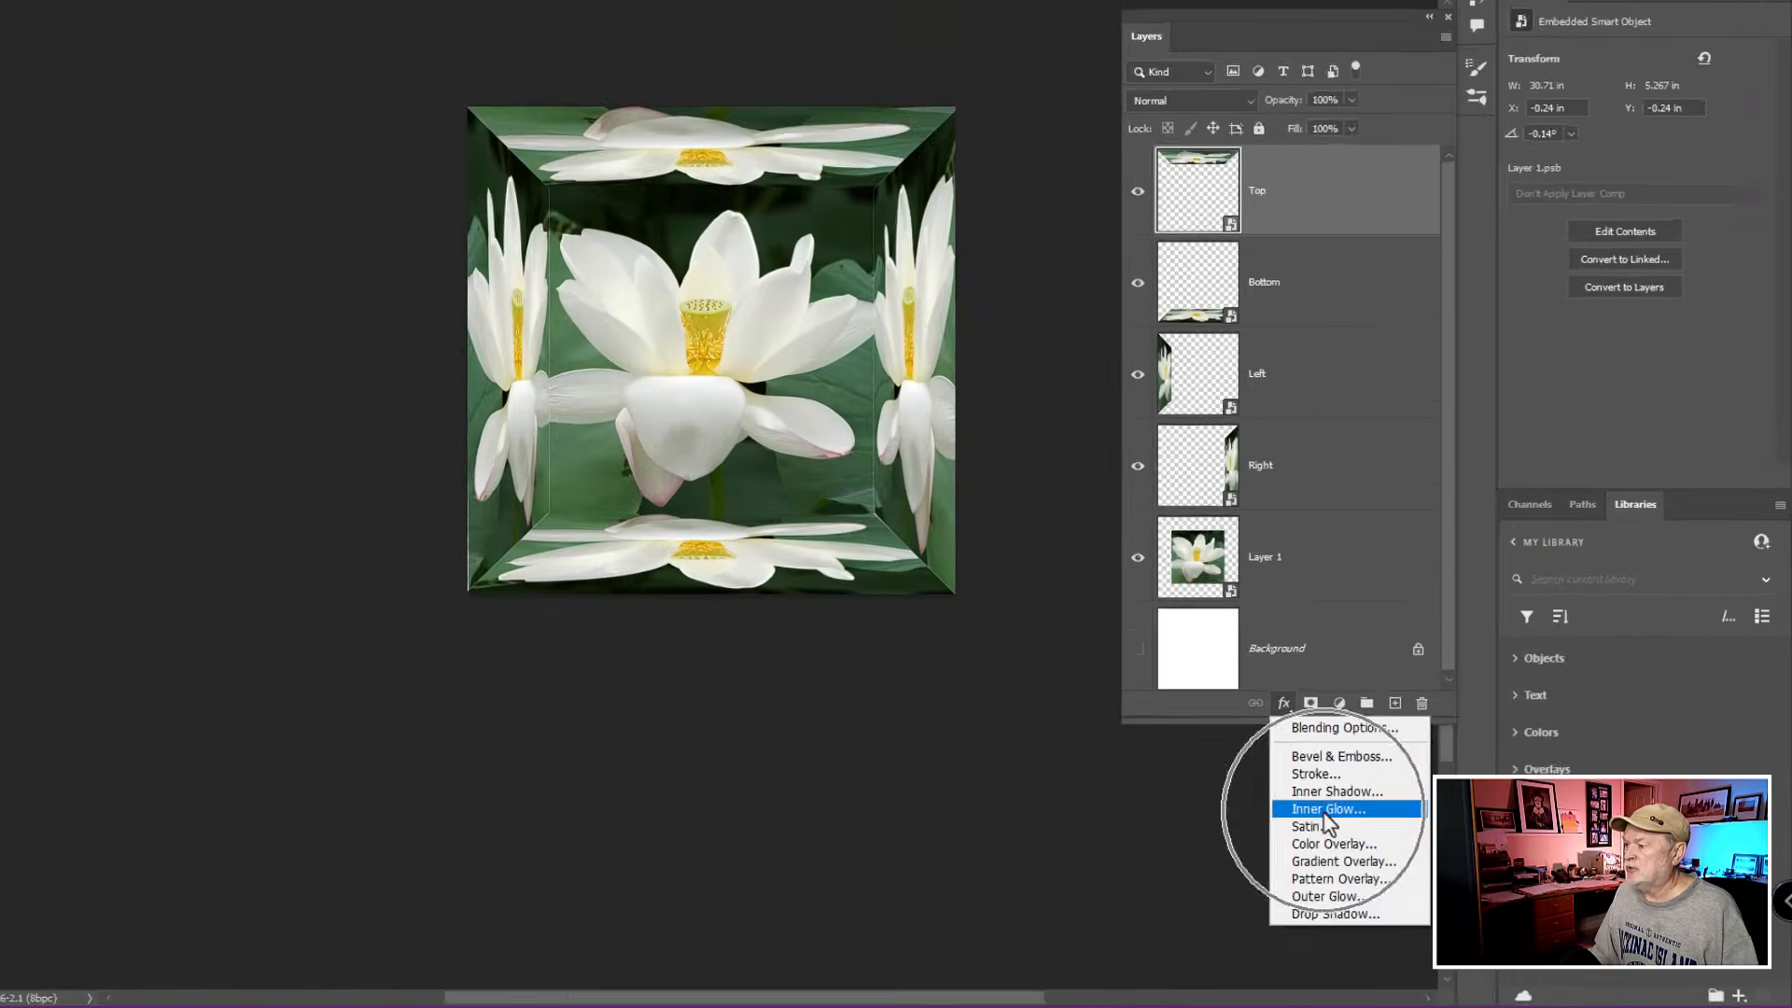
{"action": "left_click", "coordinate": [1062, 698]}
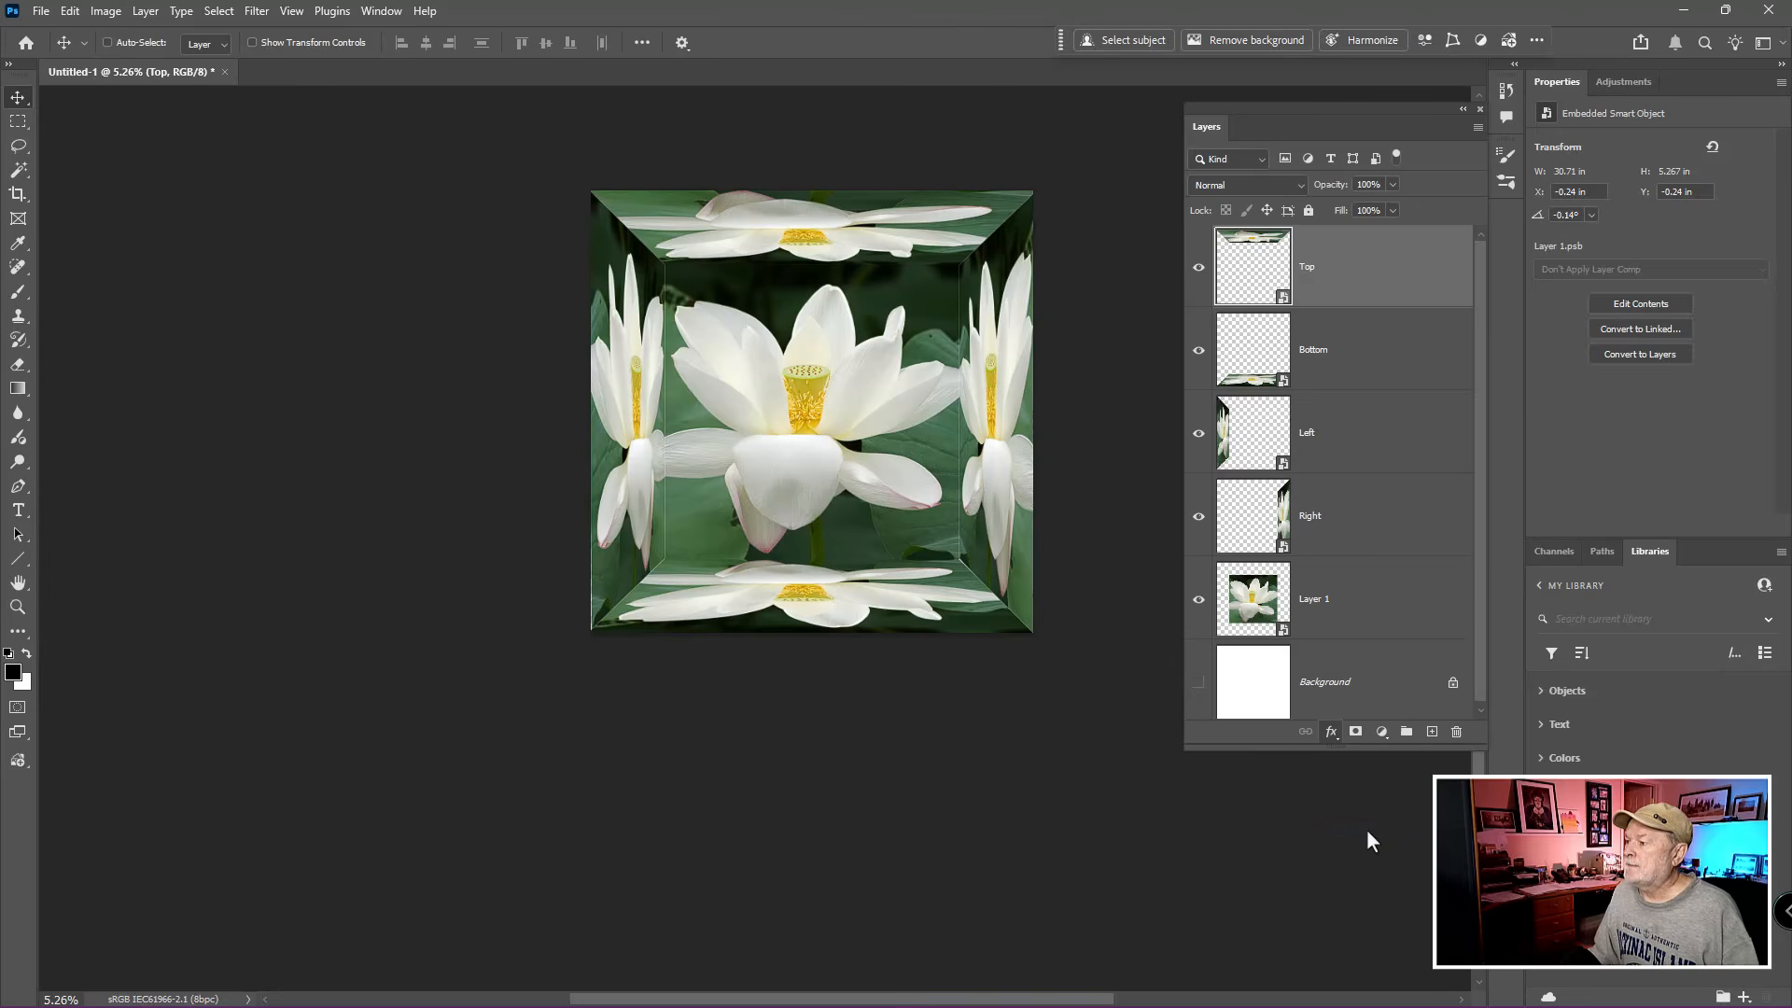
{"action": "left_click_drag", "start_coordinate": [1414, 155], "coordinate": [1252, 162]}
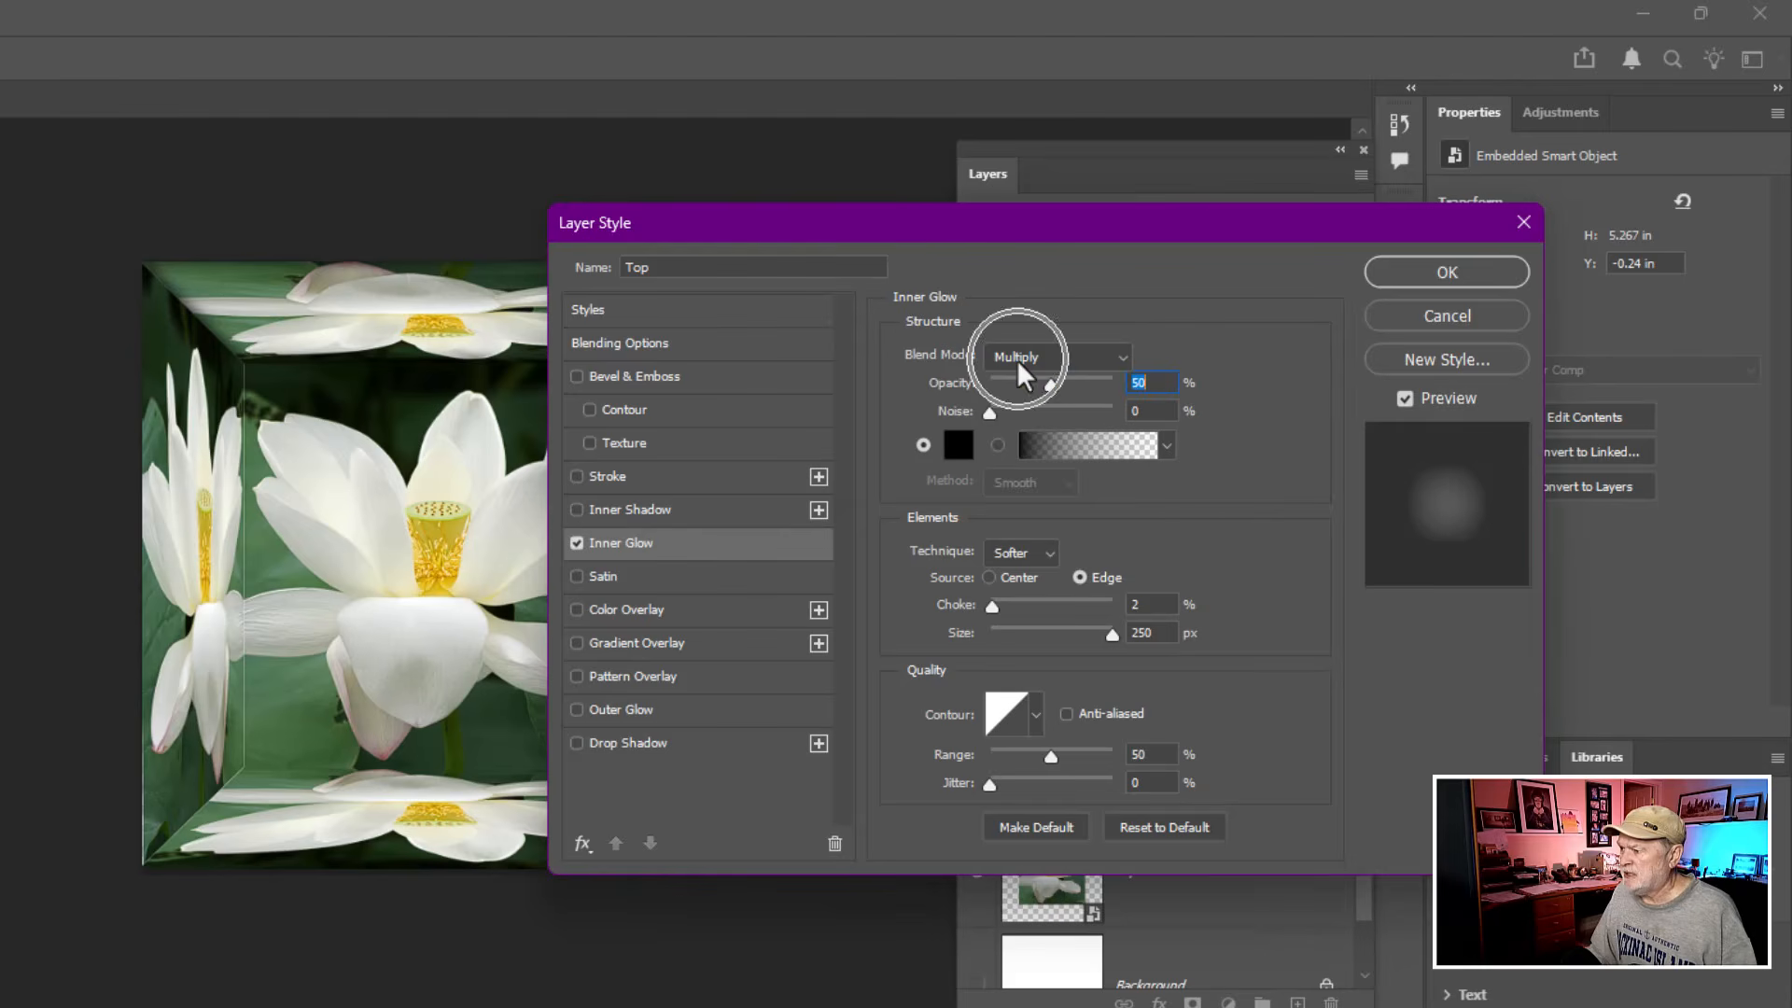
- Set the Inner Glow color to black (000000)
{"action": "left_click", "coordinate": [952, 448]}
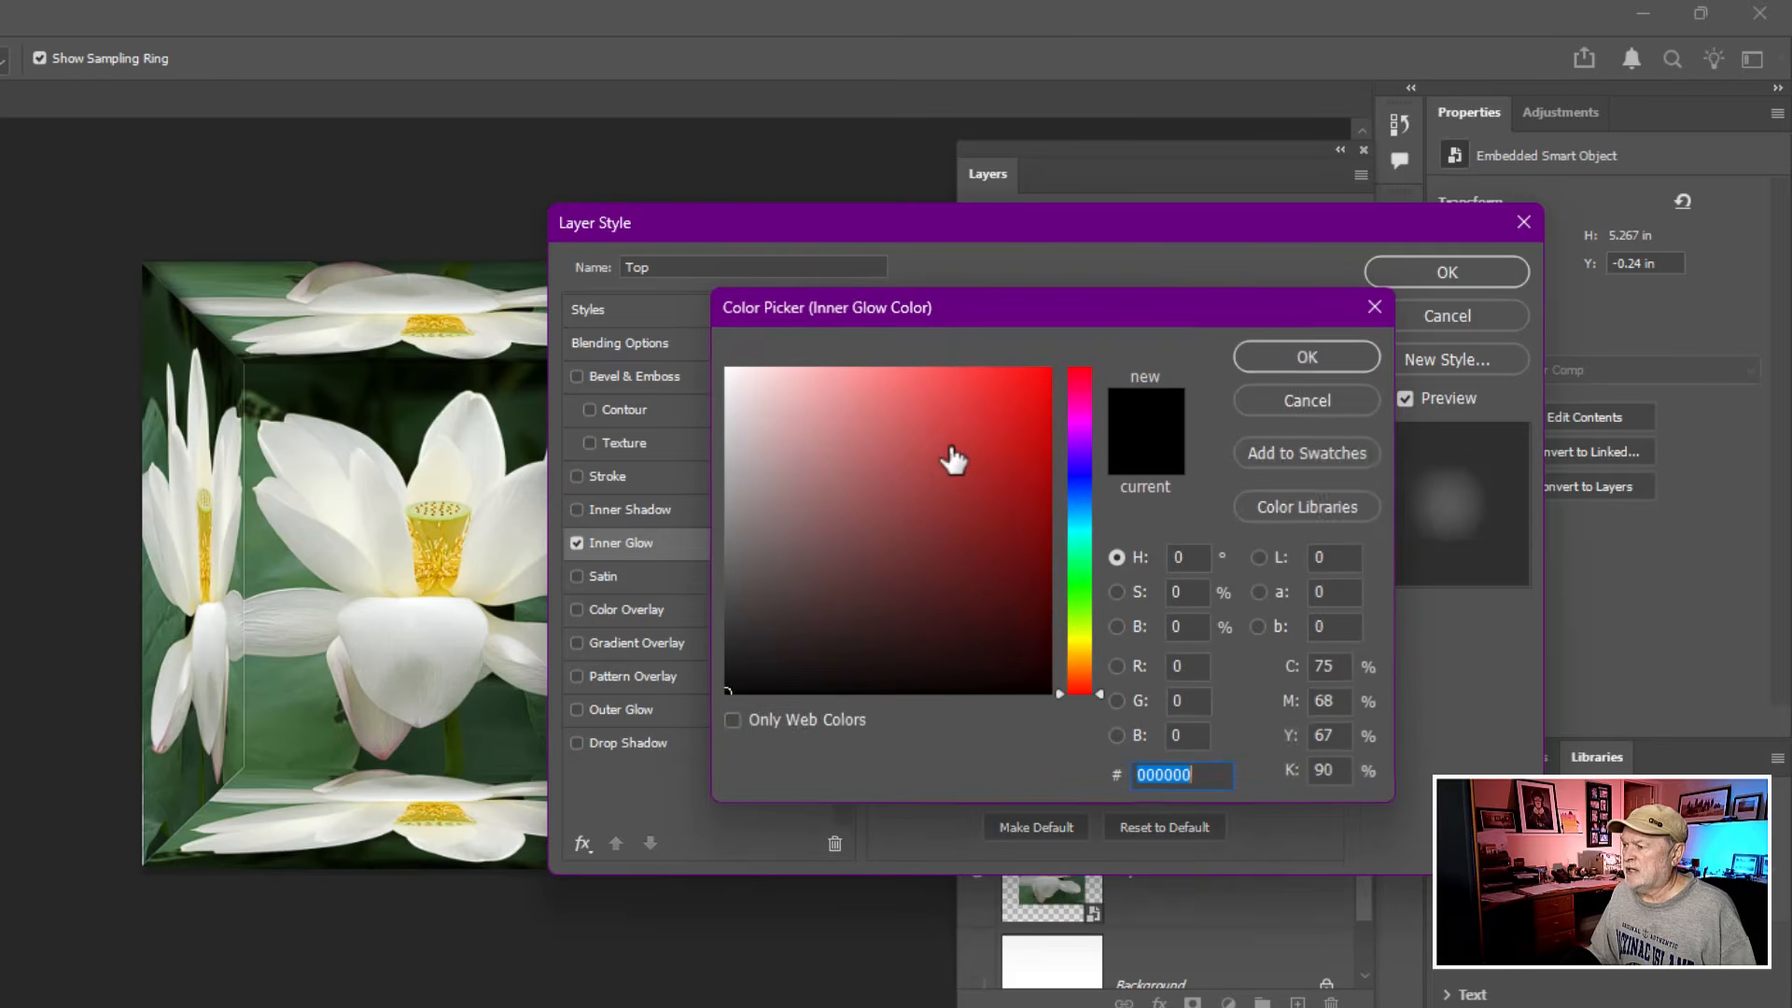
{"action": "left_click_drag", "start_coordinate": [824, 565], "coordinate": [702, 713]}
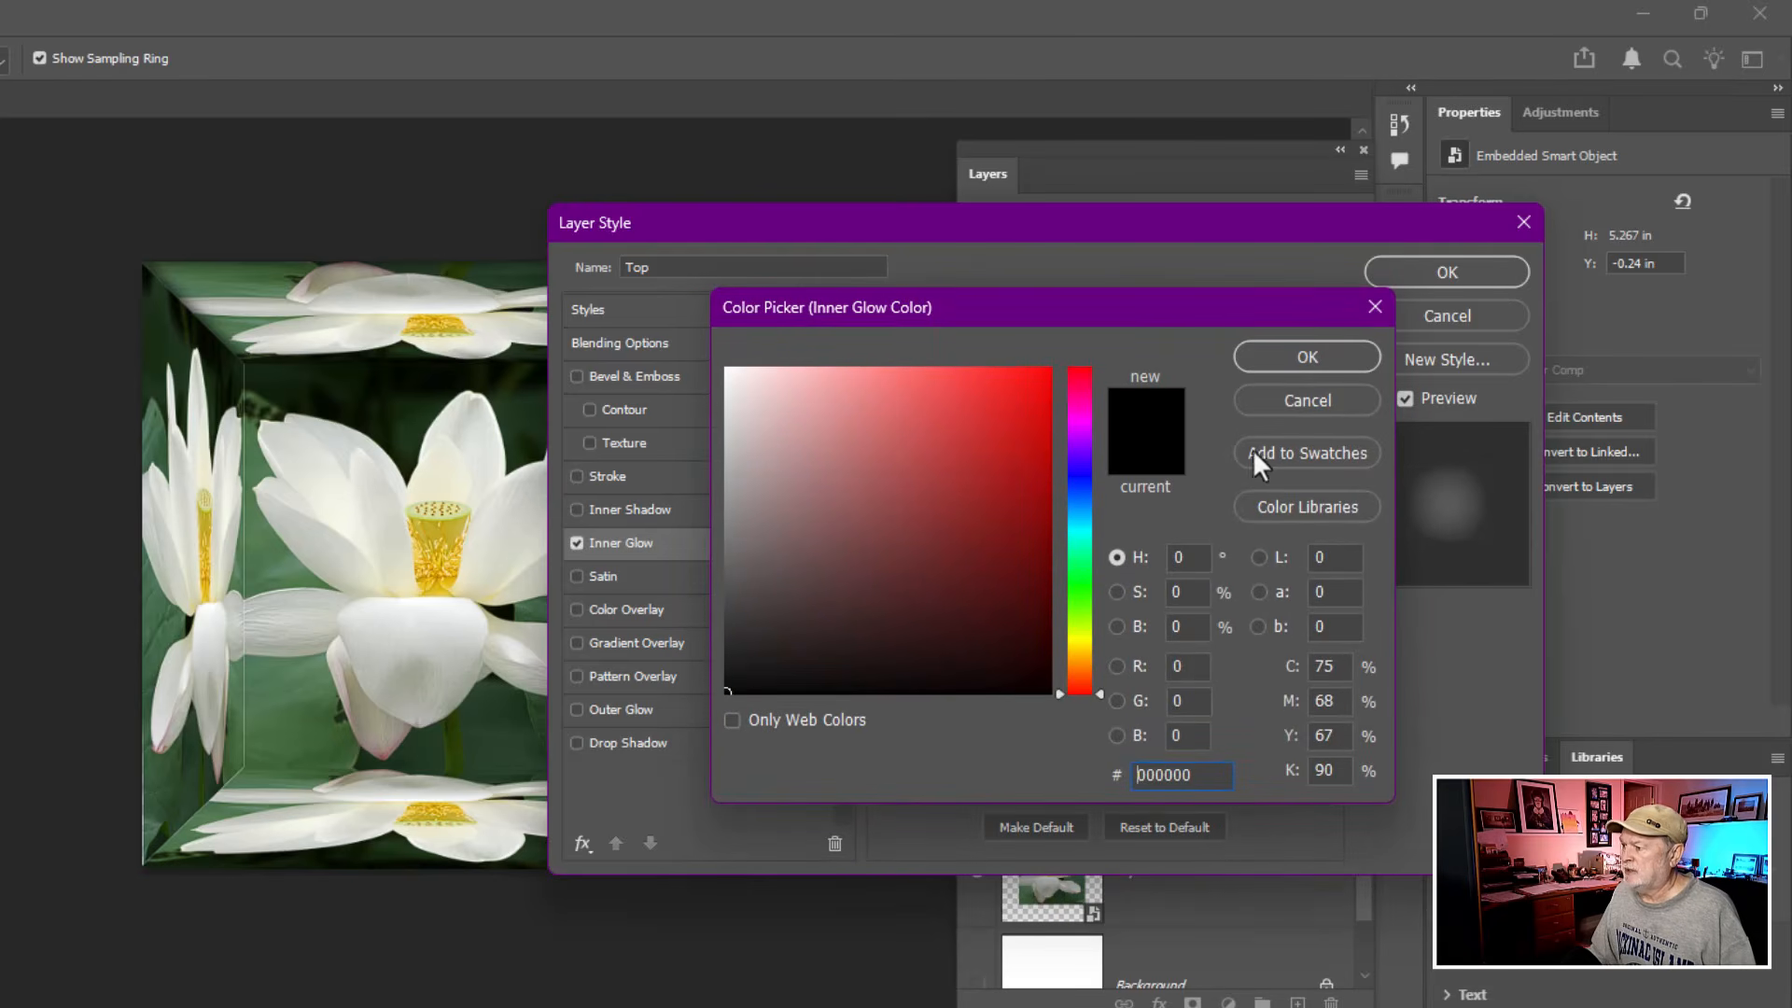
{"action": "left_click", "coordinate": [1303, 358]}
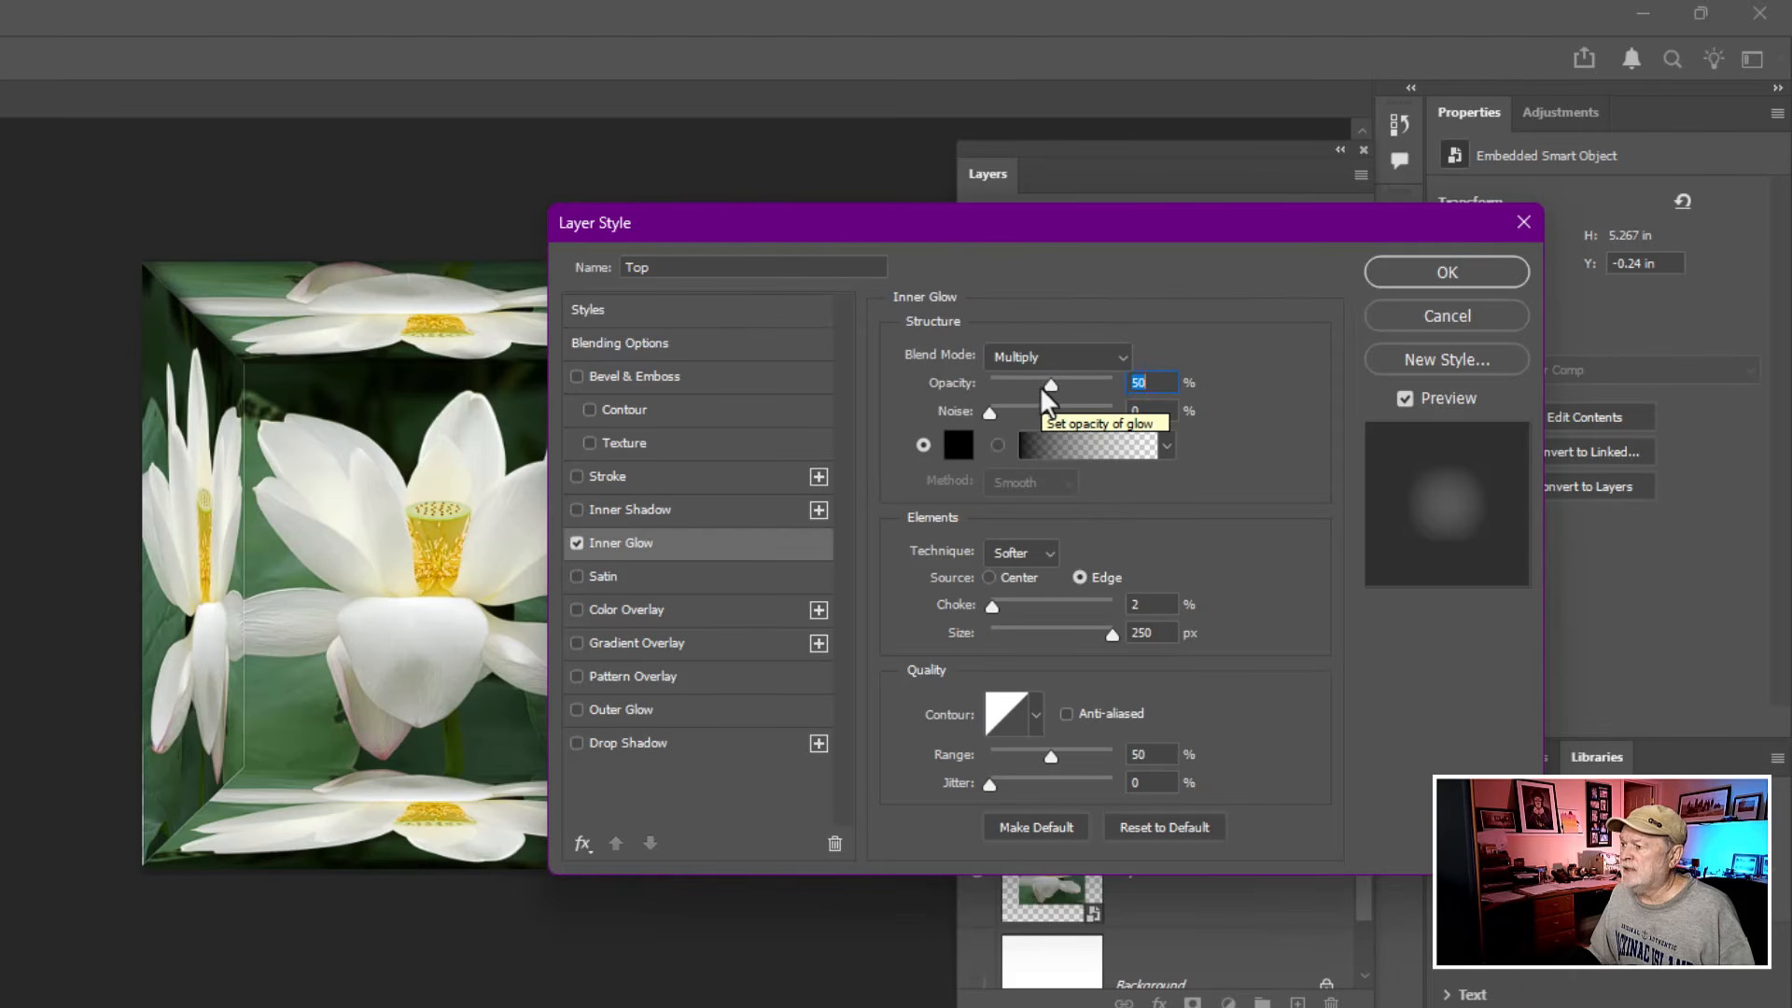
- Set the Inner Glow's opacity to 50%, choke to 0% and size to 250 px, compare the preview, and apply the layer style
{"action": "mouse_move", "coordinate": [1049, 385]}
{"action": "left_mouse_down"}
{"action": "mouse_move", "coordinate": [1136, 388]}
{"action": "mouse_move", "coordinate": [1000, 396]}
{"action": "mouse_move", "coordinate": [1155, 403]}
{"action": "mouse_move", "coordinate": [1052, 410]}
{"action": "left_mouse_up"}
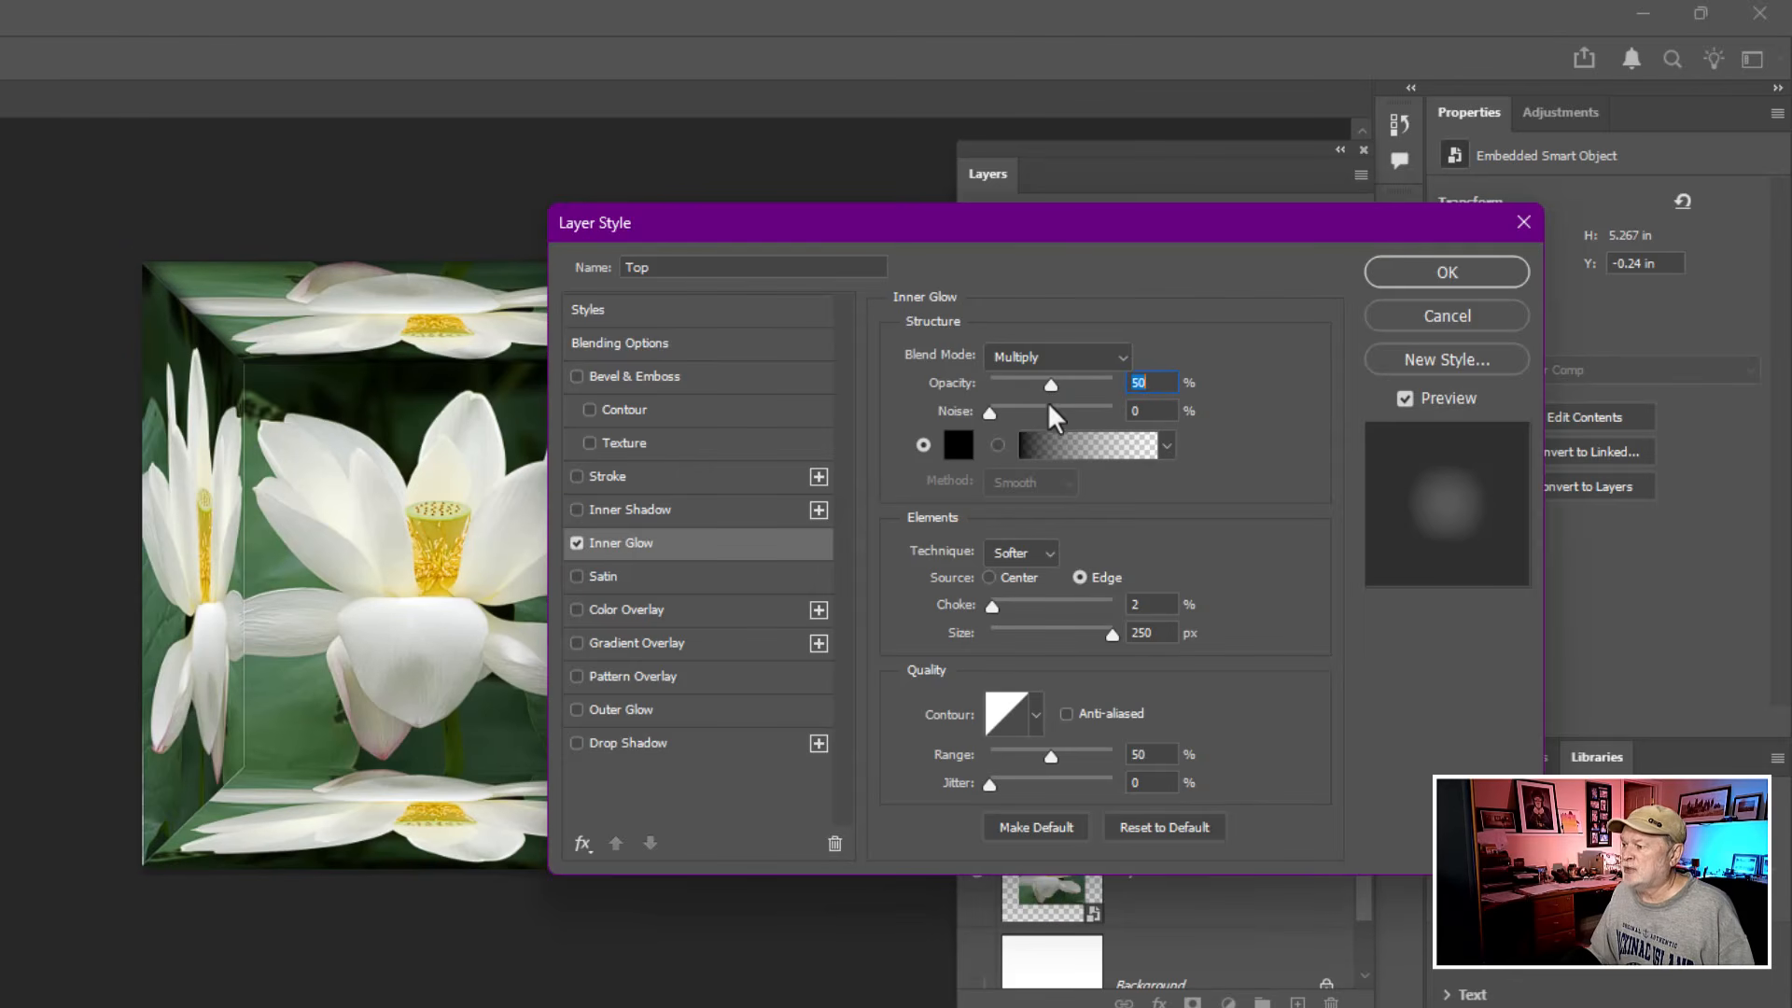
{"action": "mouse_move", "coordinate": [992, 606]}
{"action": "left_mouse_down"}
{"action": "mouse_move", "coordinate": [1129, 606]}
{"action": "mouse_move", "coordinate": [985, 616]}
{"action": "left_mouse_up"}
{"action": "left_click_drag", "start_coordinate": [1112, 637], "coordinate": [1222, 651]}
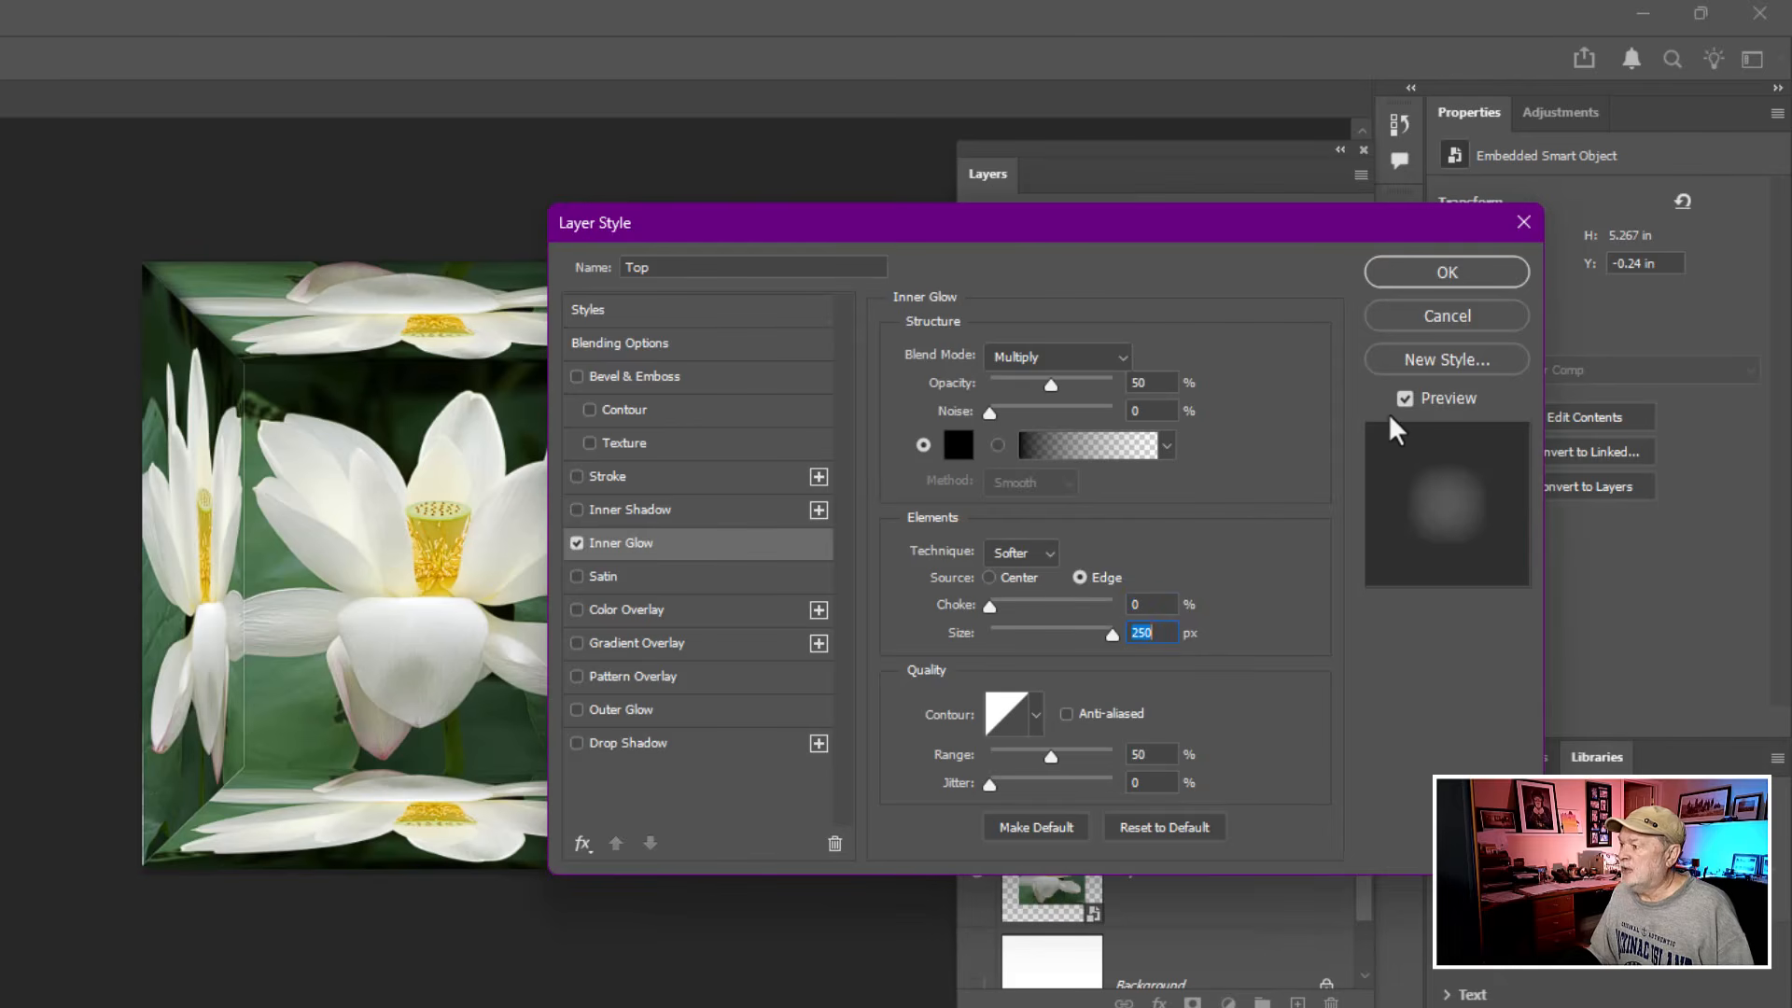
{"action": "left_click", "coordinate": [1404, 402]}
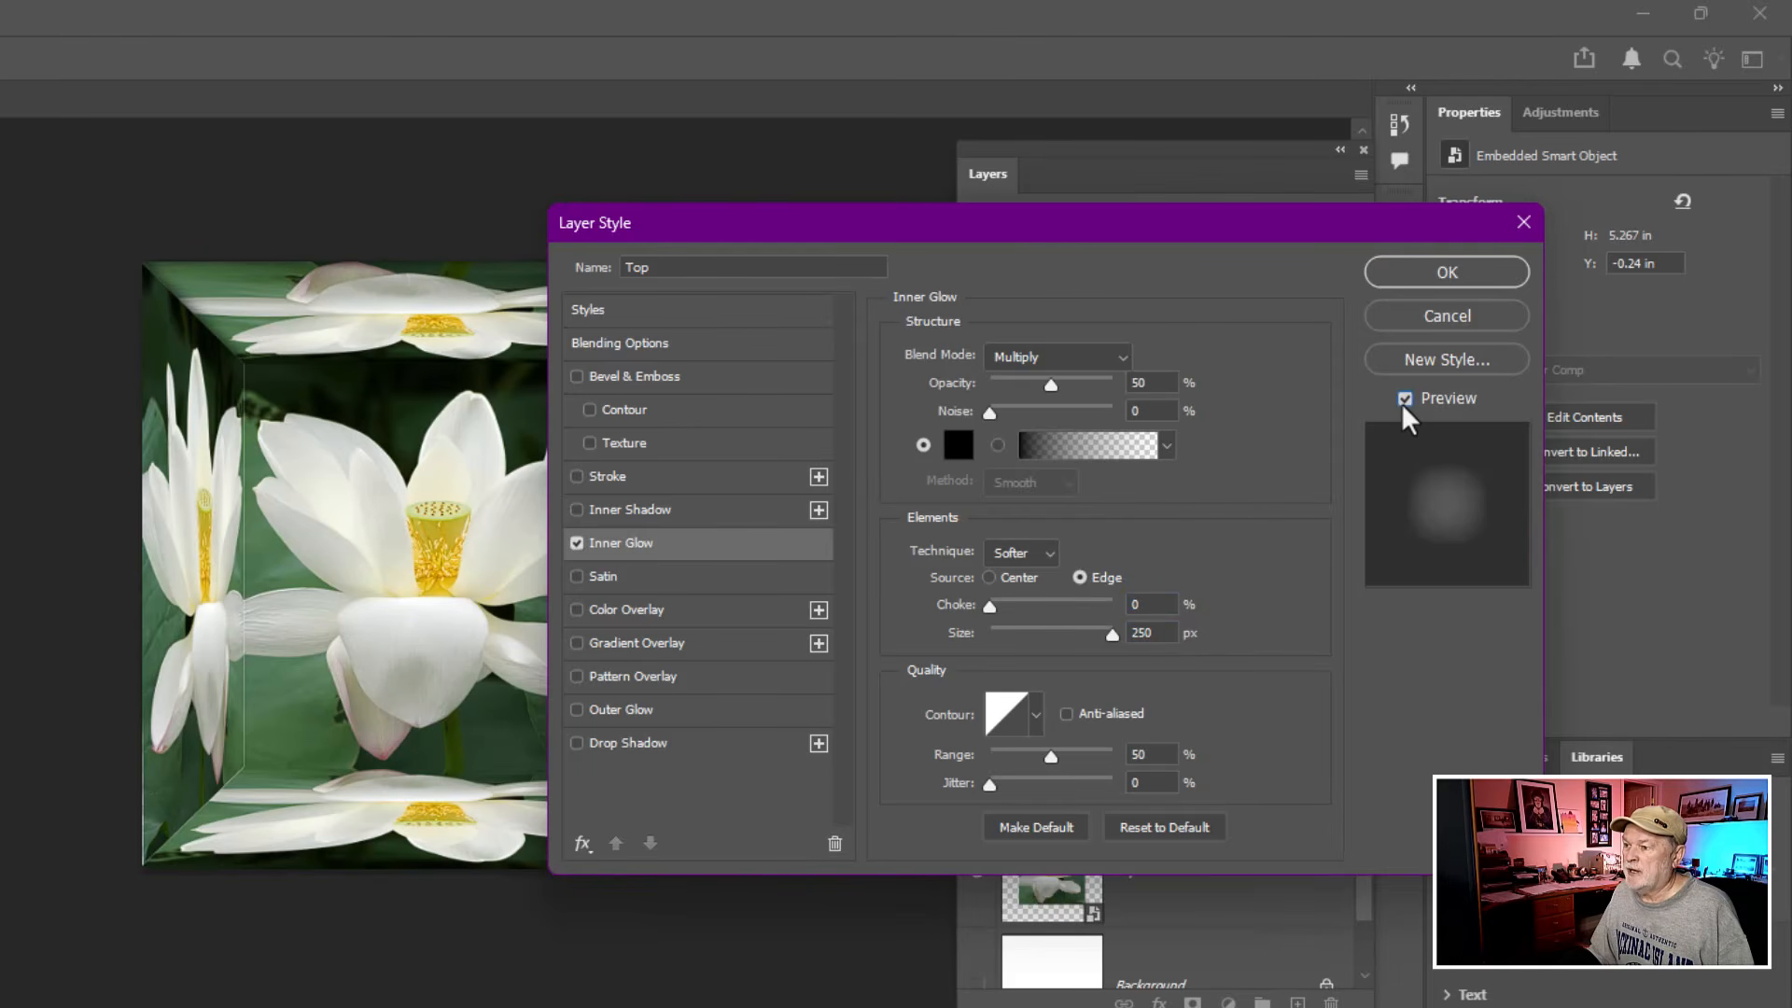
{"action": "left_click", "coordinate": [1404, 399]}
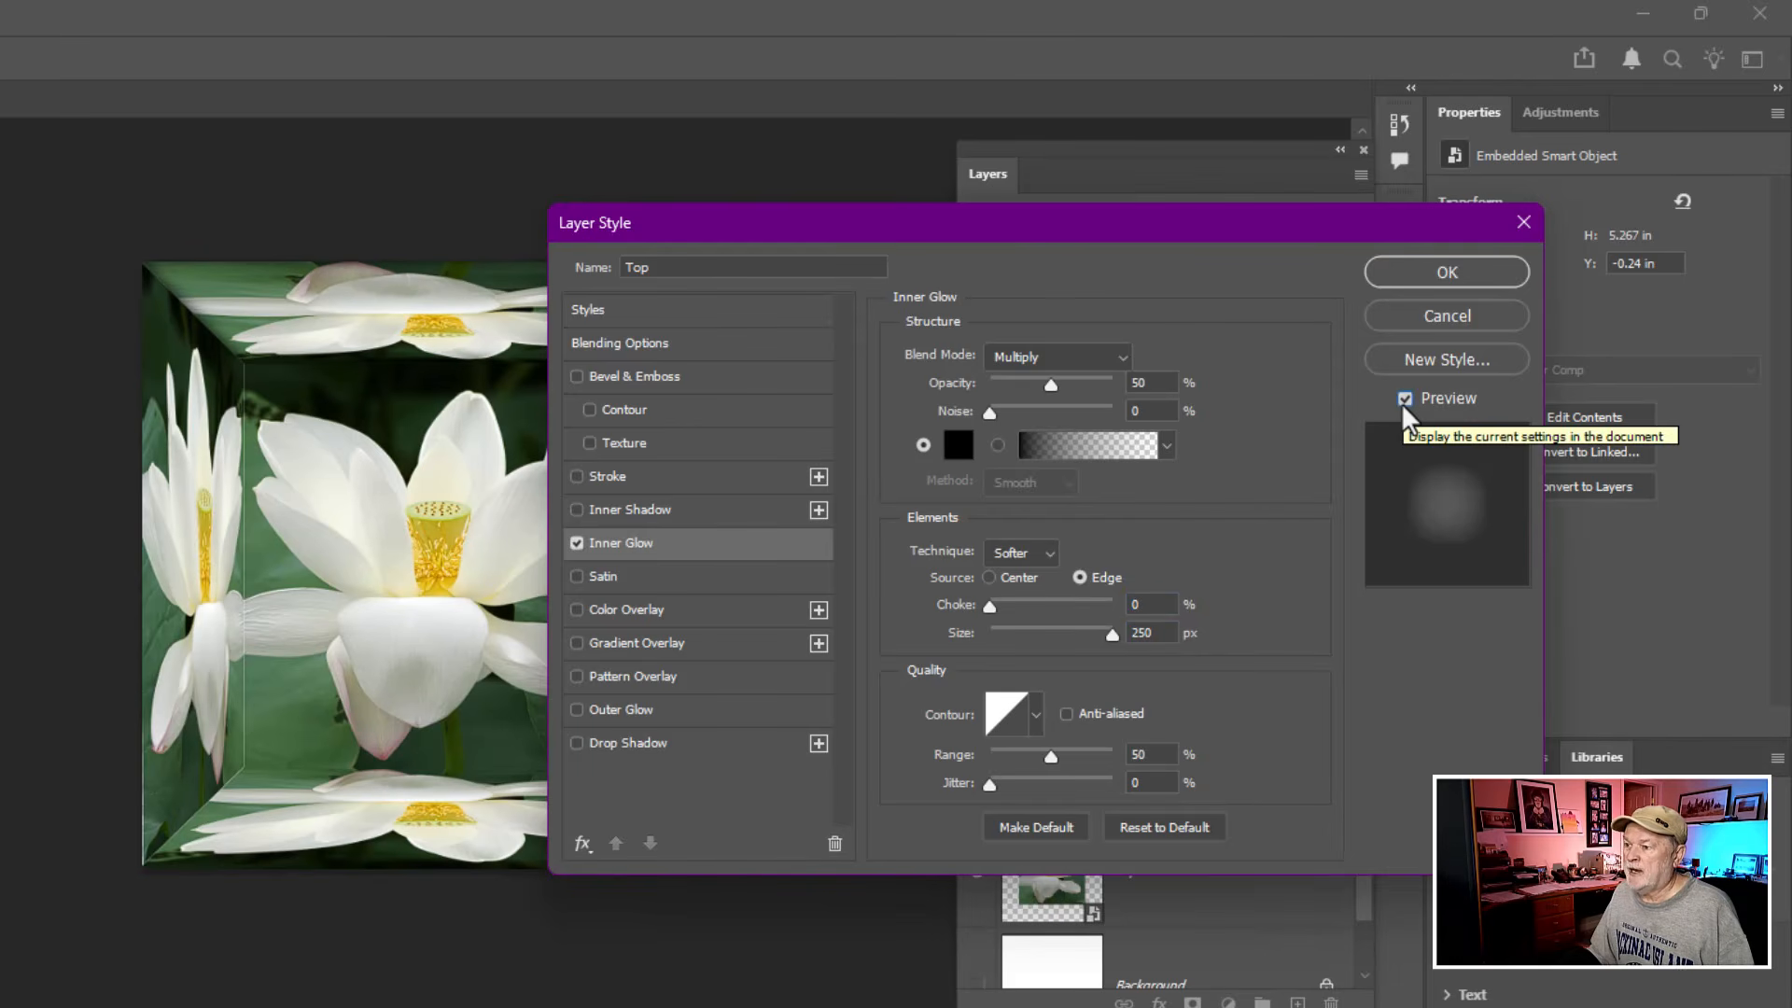
{"action": "left_click", "coordinate": [1428, 277]}
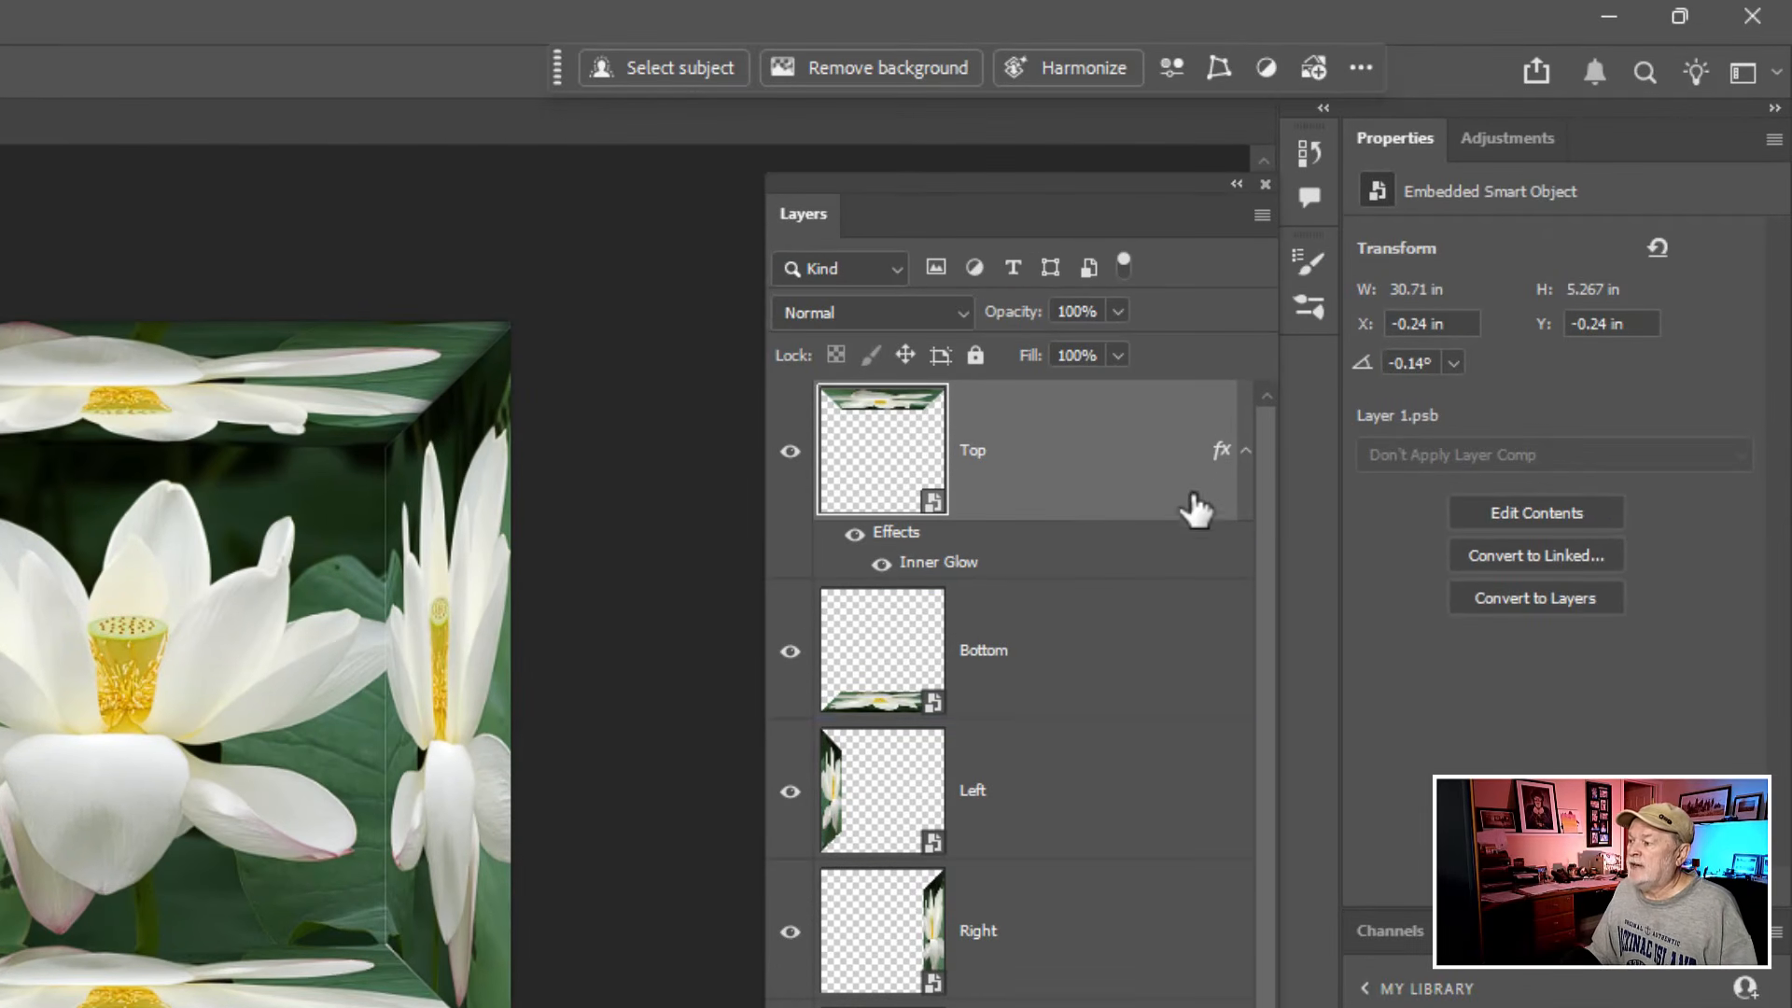
{"action": "left_click", "coordinate": [1139, 644]}
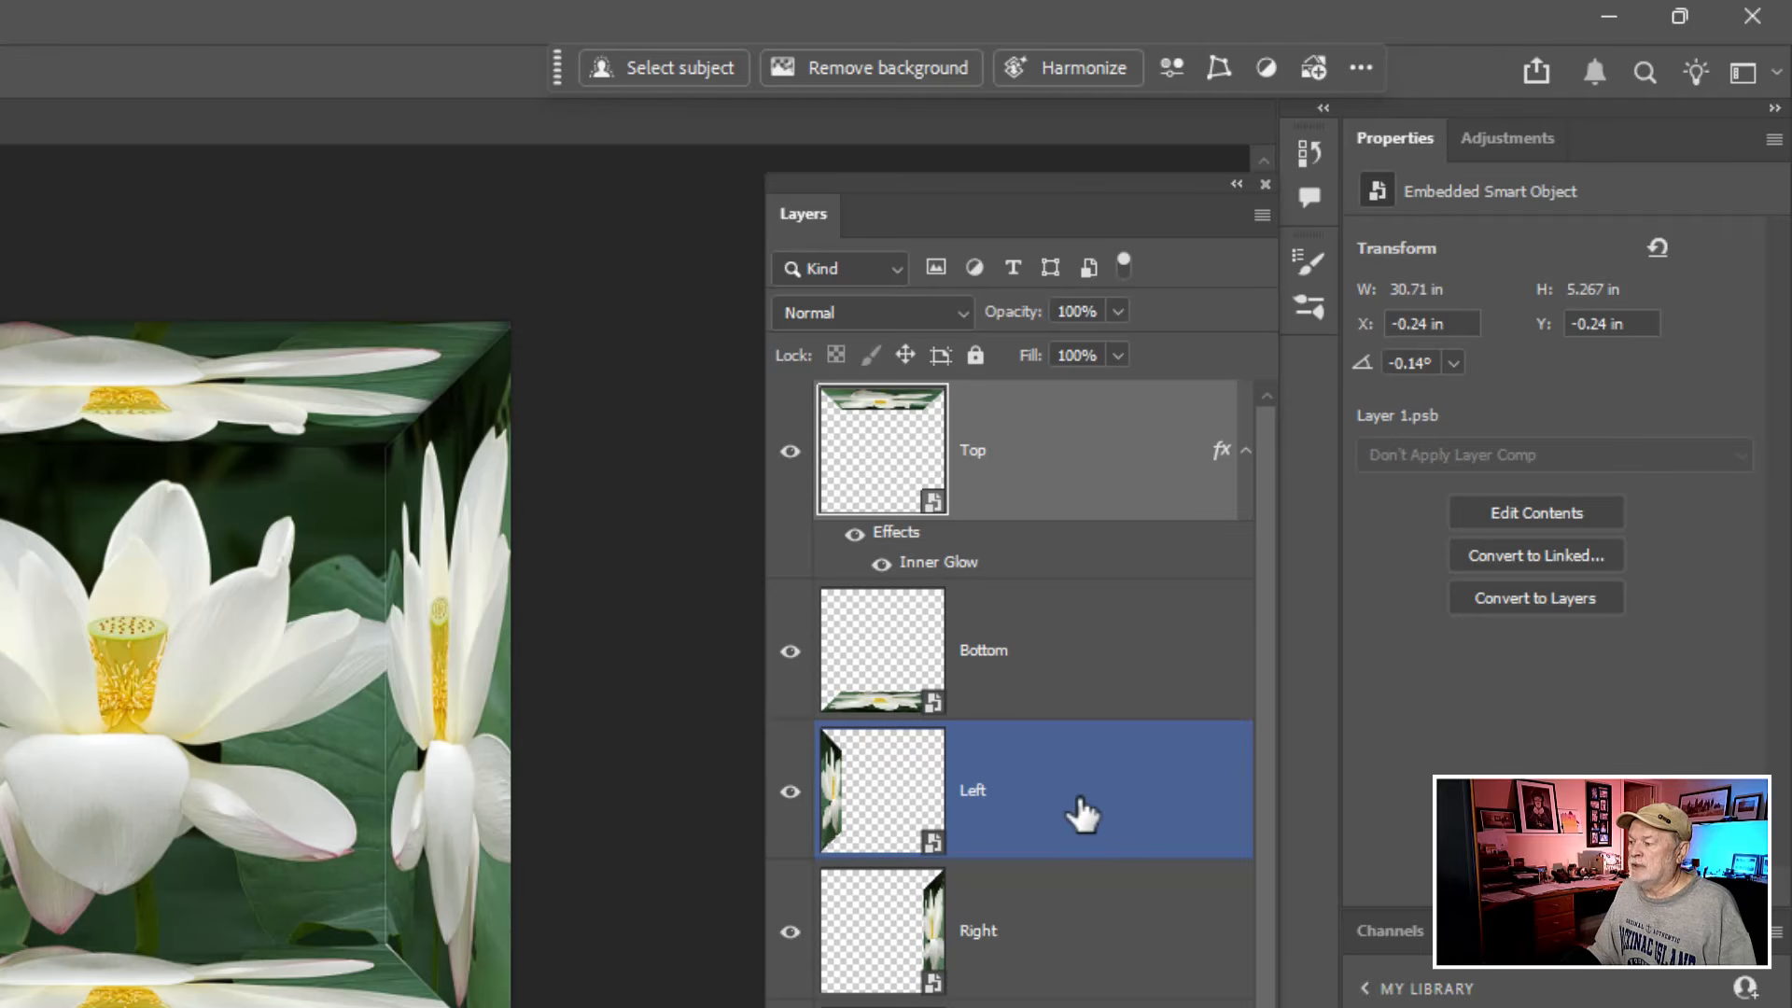
- Copy the Top layer's Inner Glow effect to the Bottom, Left and Right layers and to Layer 1
{"action": "left_click_drag", "start_coordinate": [1083, 815], "coordinate": [1083, 571]}
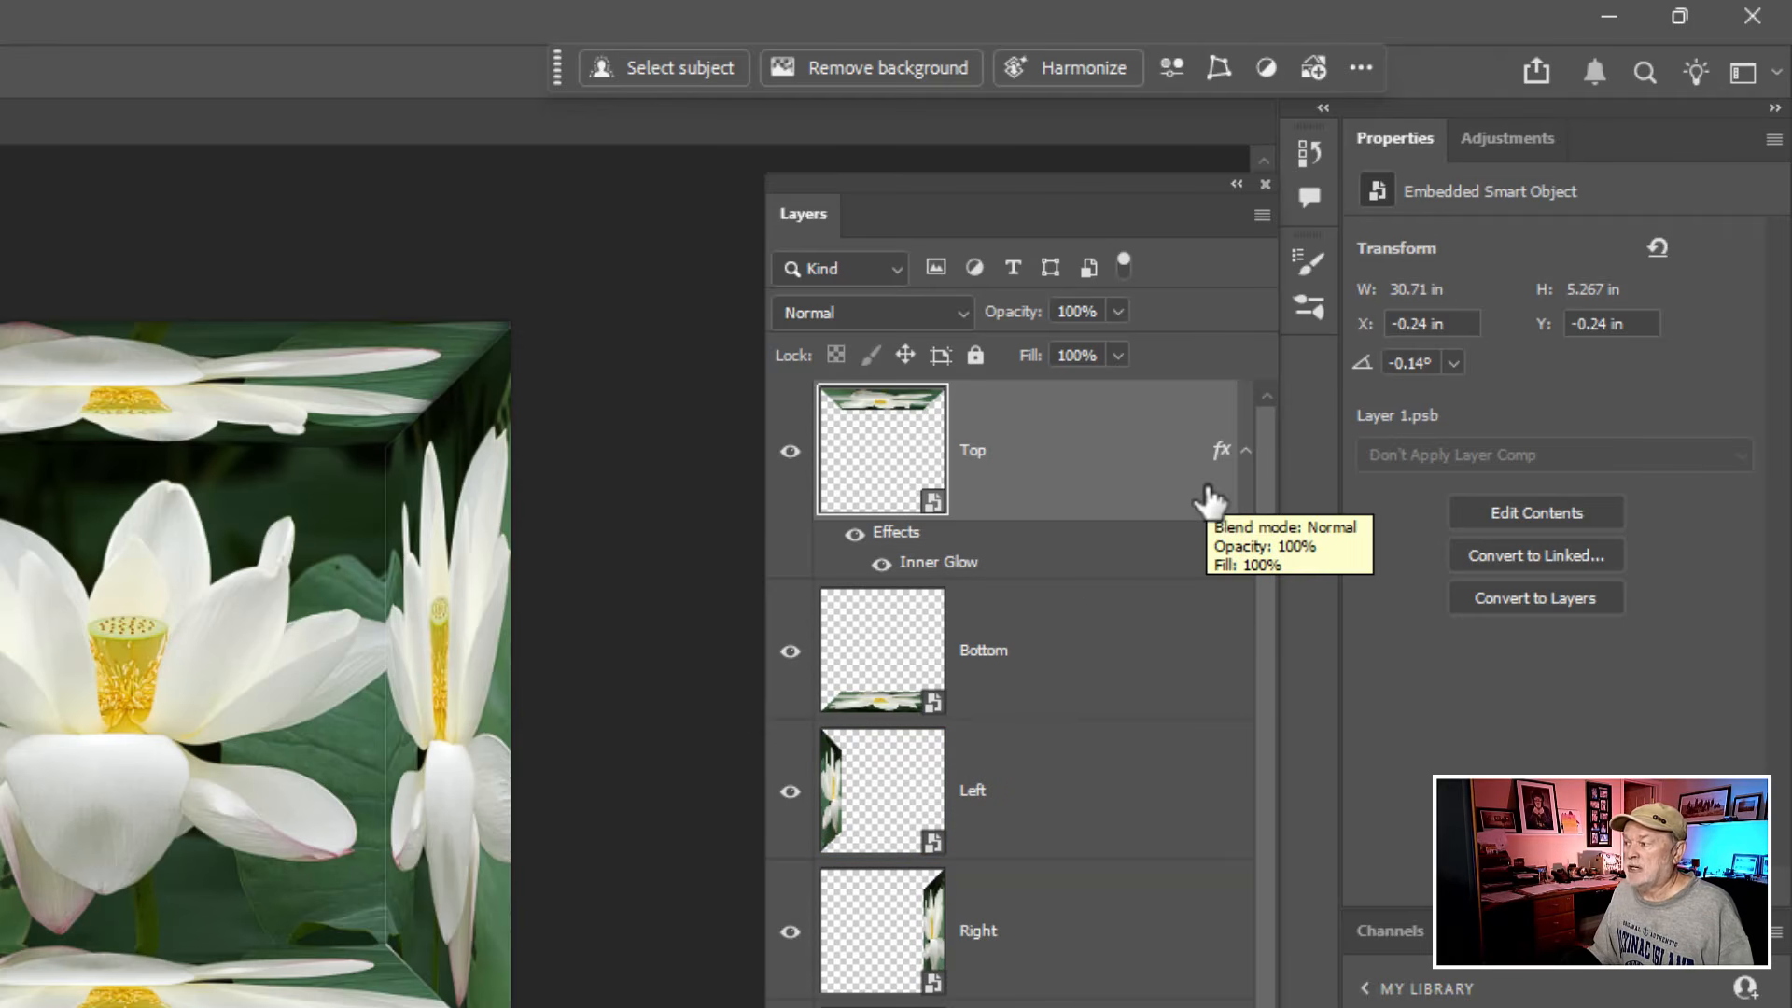
{"action": "left_click", "coordinate": [1219, 449]}
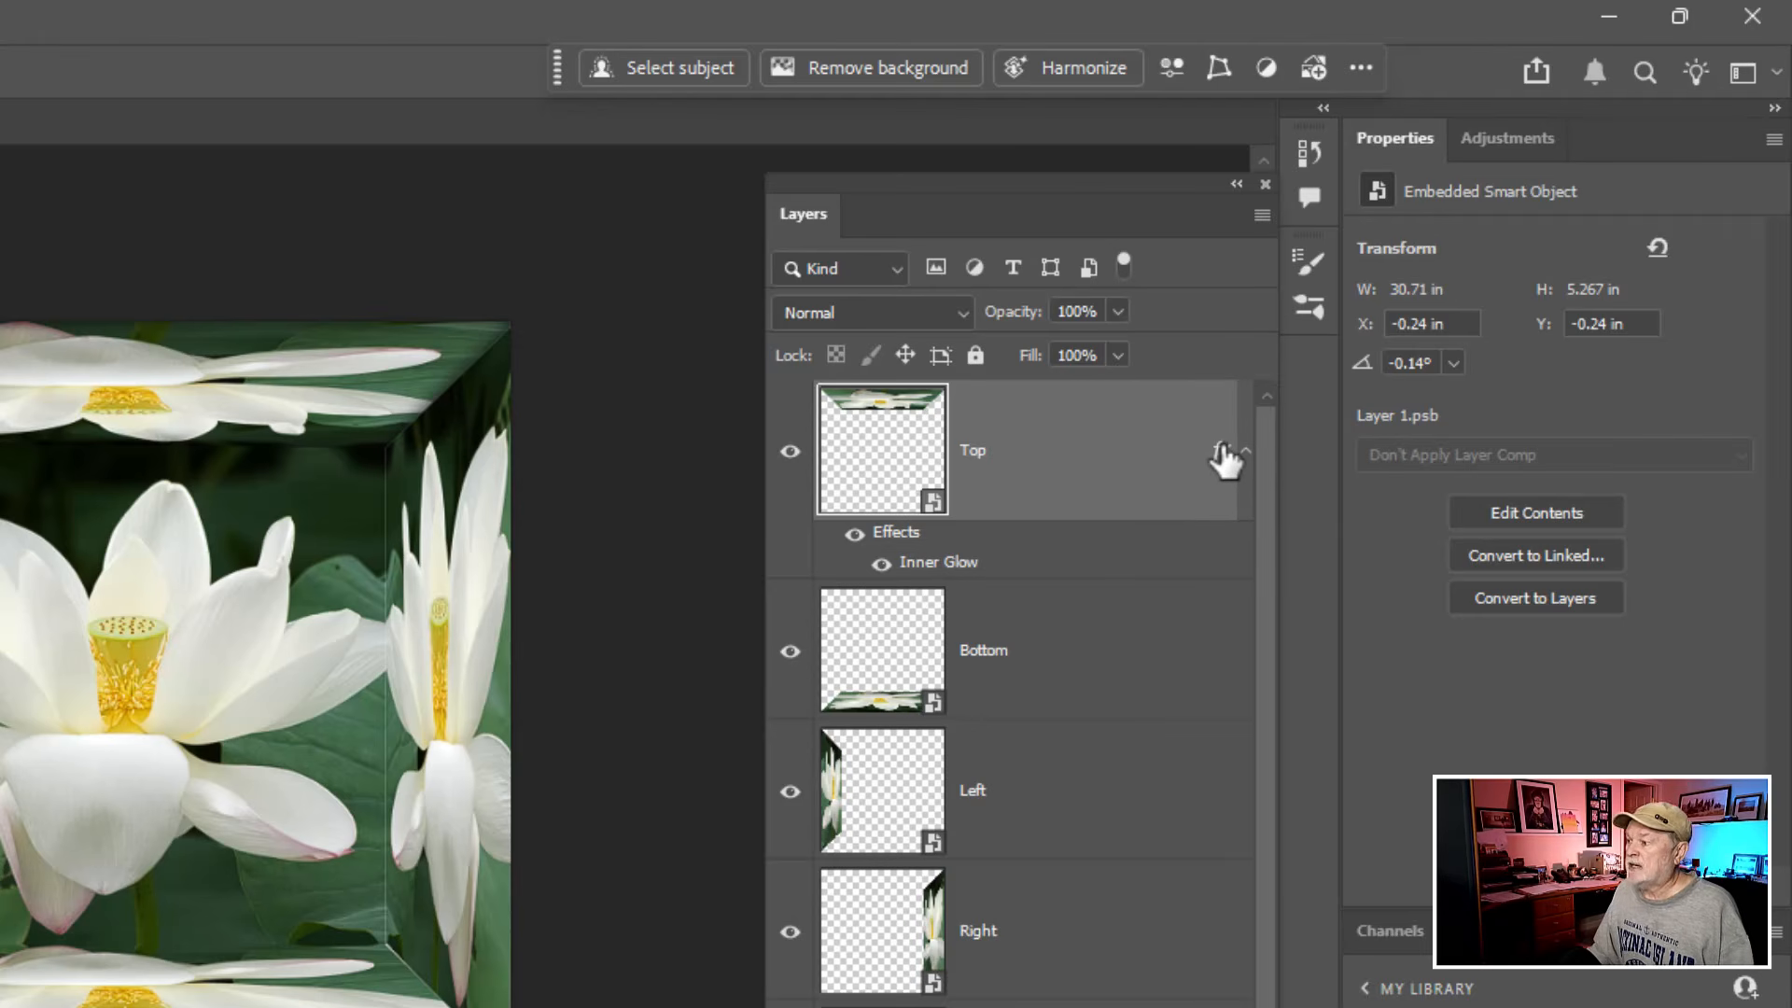
{"action": "left_click_drag", "start_coordinate": [1219, 452], "coordinate": [1192, 664]}
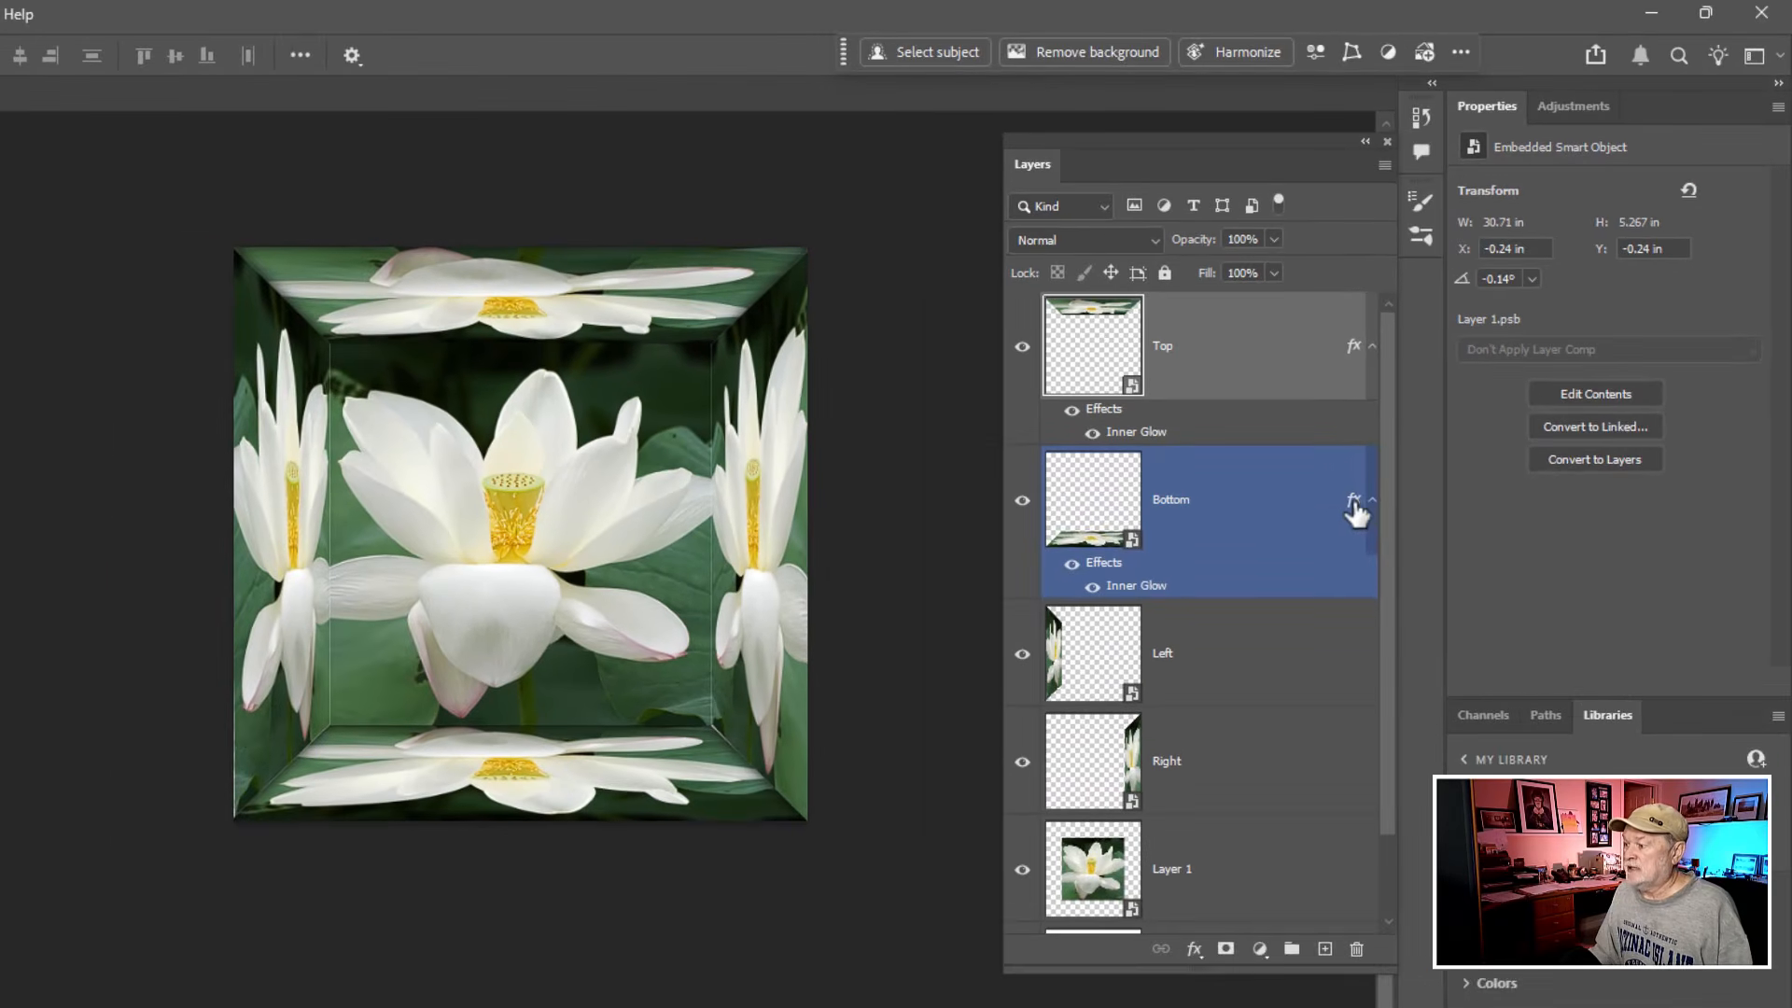
{"action": "left_click_drag", "start_coordinate": [1330, 532], "coordinate": [1324, 821]}
{"action": "left_click_drag", "start_coordinate": [1387, 738], "coordinate": [1387, 881]}
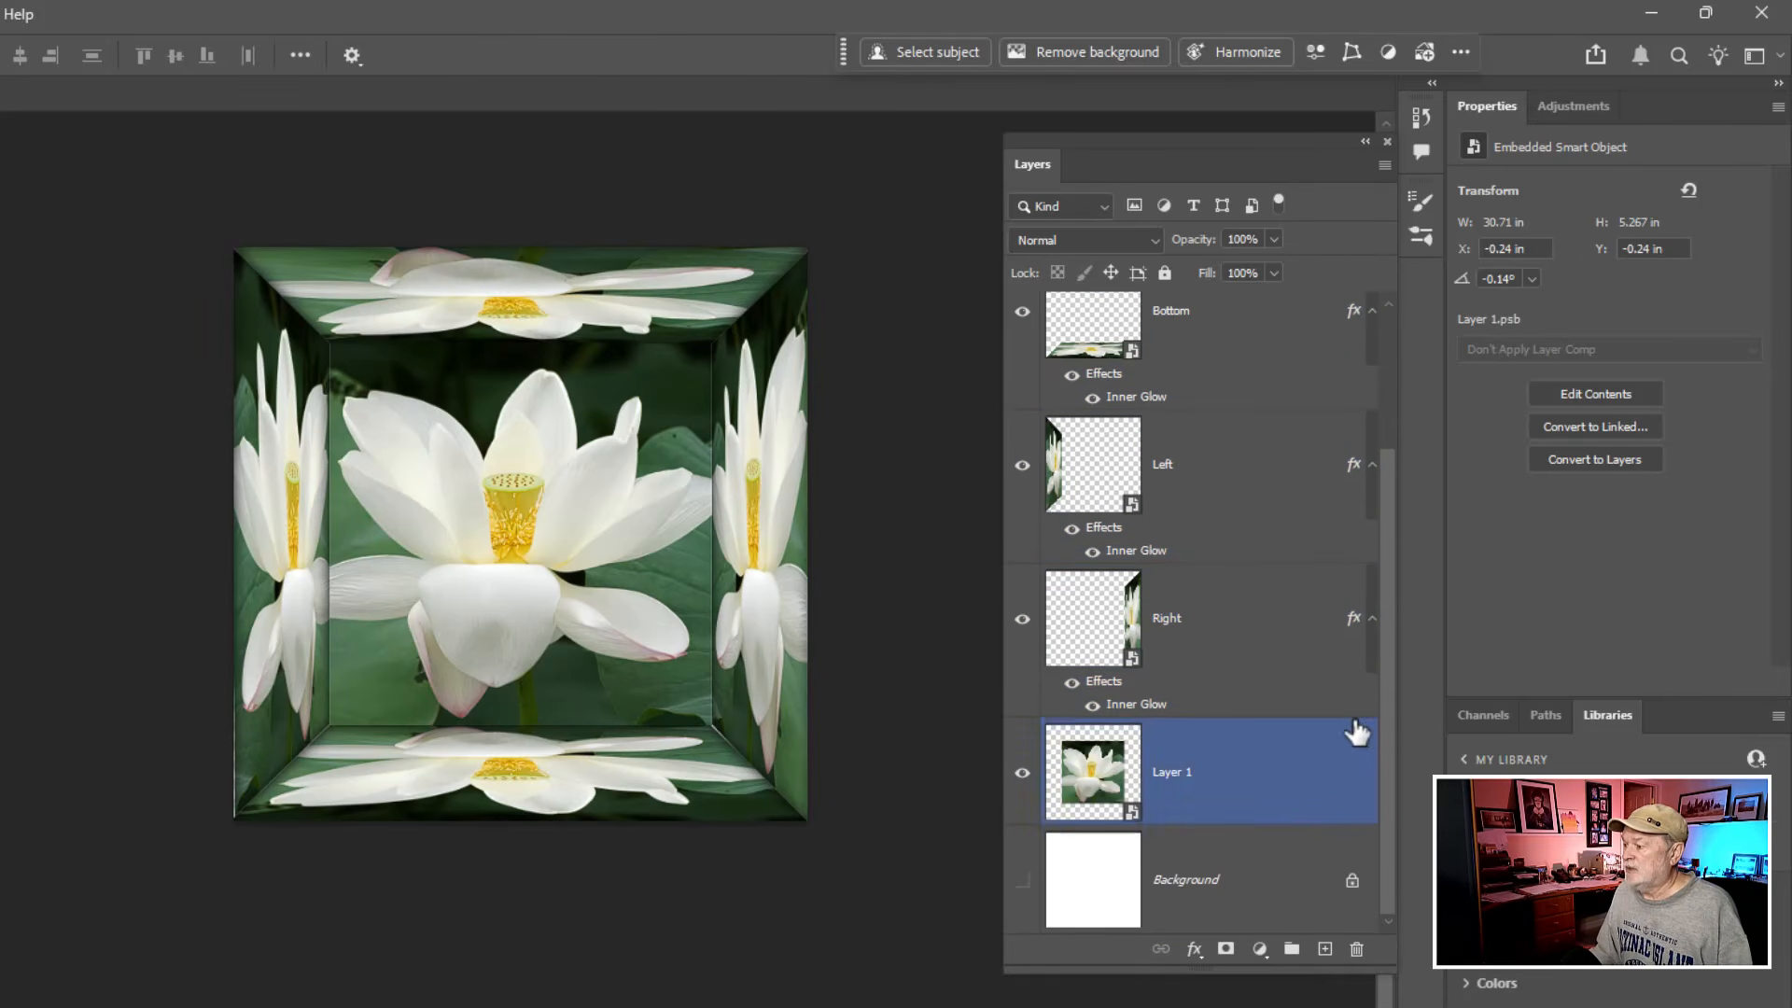
{"action": "left_click_drag", "start_coordinate": [1354, 620], "coordinate": [1332, 803]}
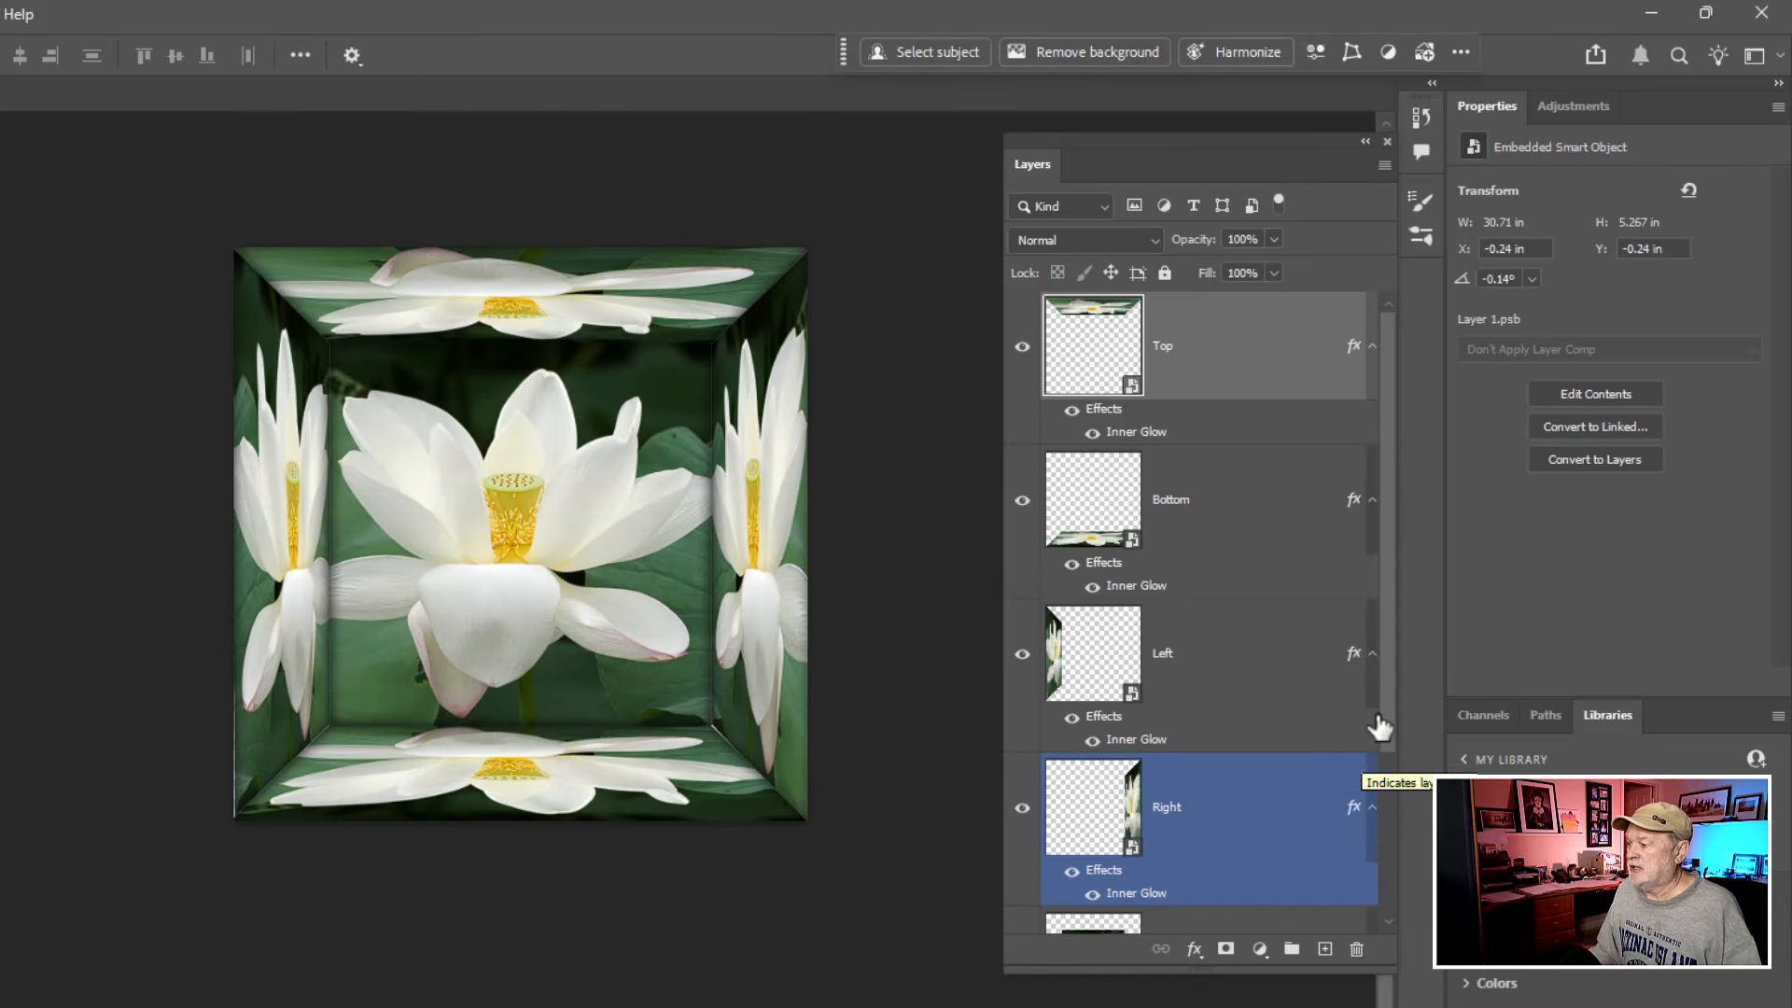
- Group the Top, Bottom, Left and Right layers, name the group Sides, and delete the Background layer
{"action": "mouse_move", "coordinate": [1383, 724]}
{"action": "left_mouse_down"}
{"action": "mouse_move", "coordinate": [1385, 871]}
{"action": "mouse_move", "coordinate": [1383, 751]}
{"action": "left_mouse_up"}
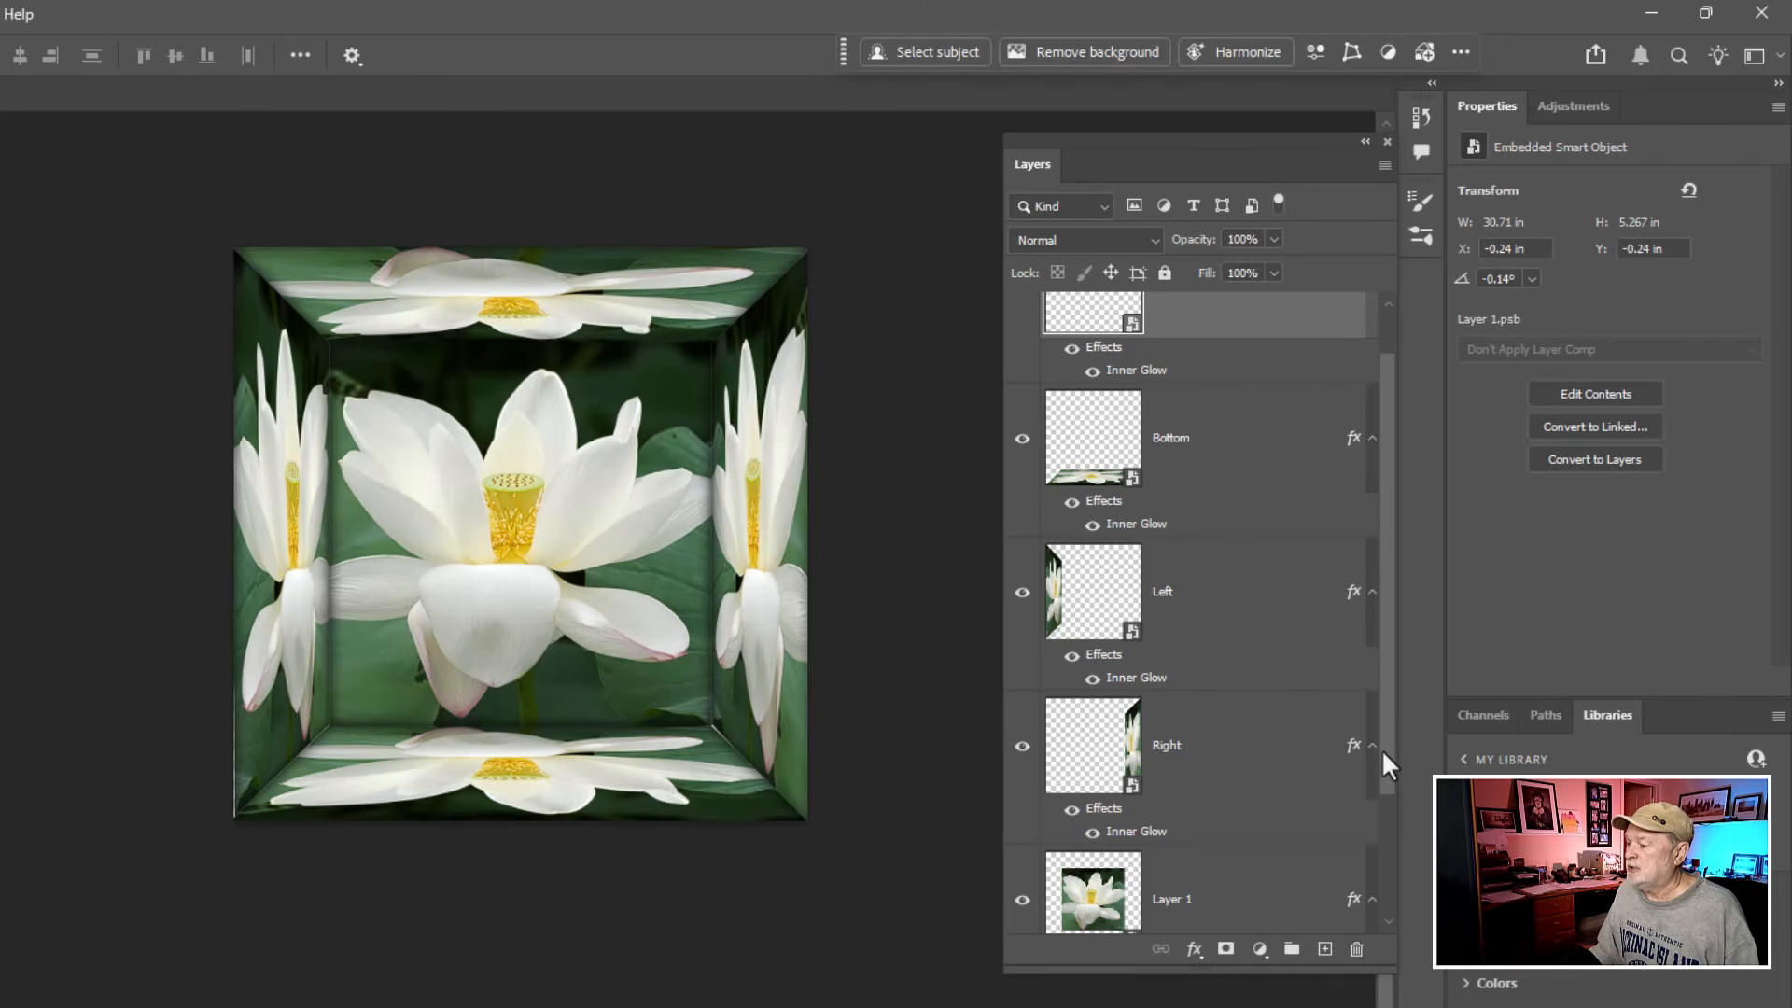
{"action": "left_click", "coordinate": [1224, 756]}
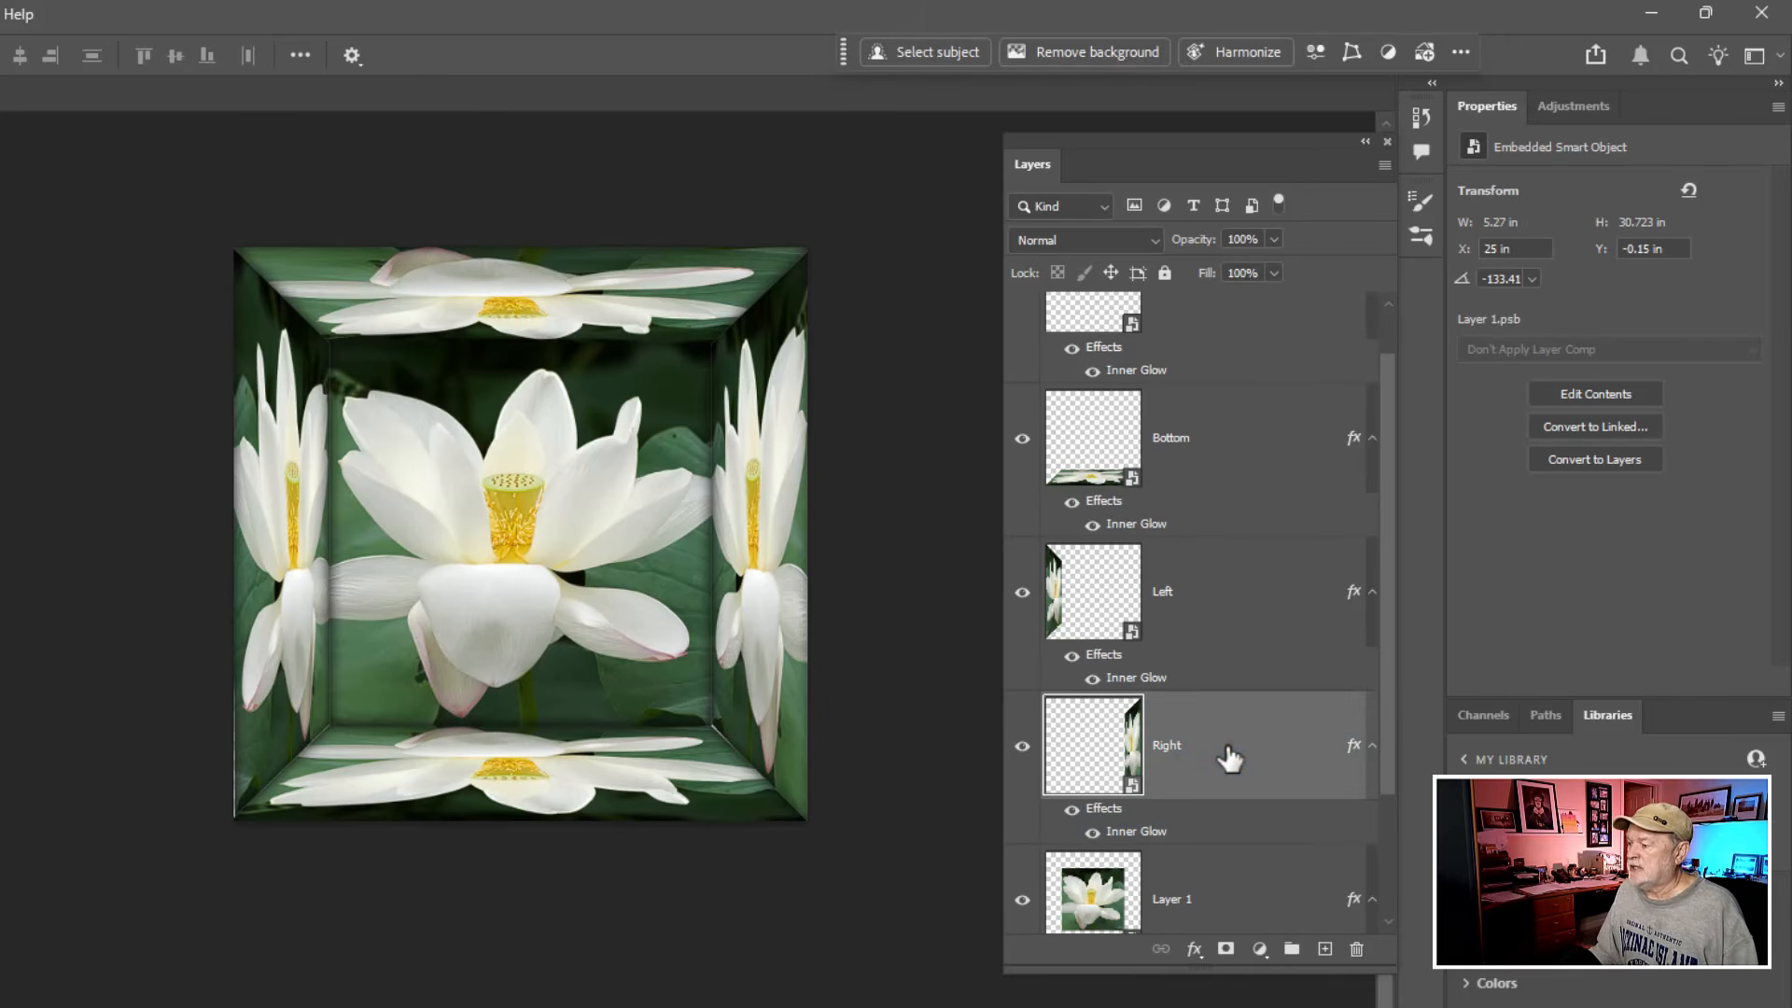
{"action": "left_click_drag", "start_coordinate": [1388, 728], "coordinate": [1394, 598]}
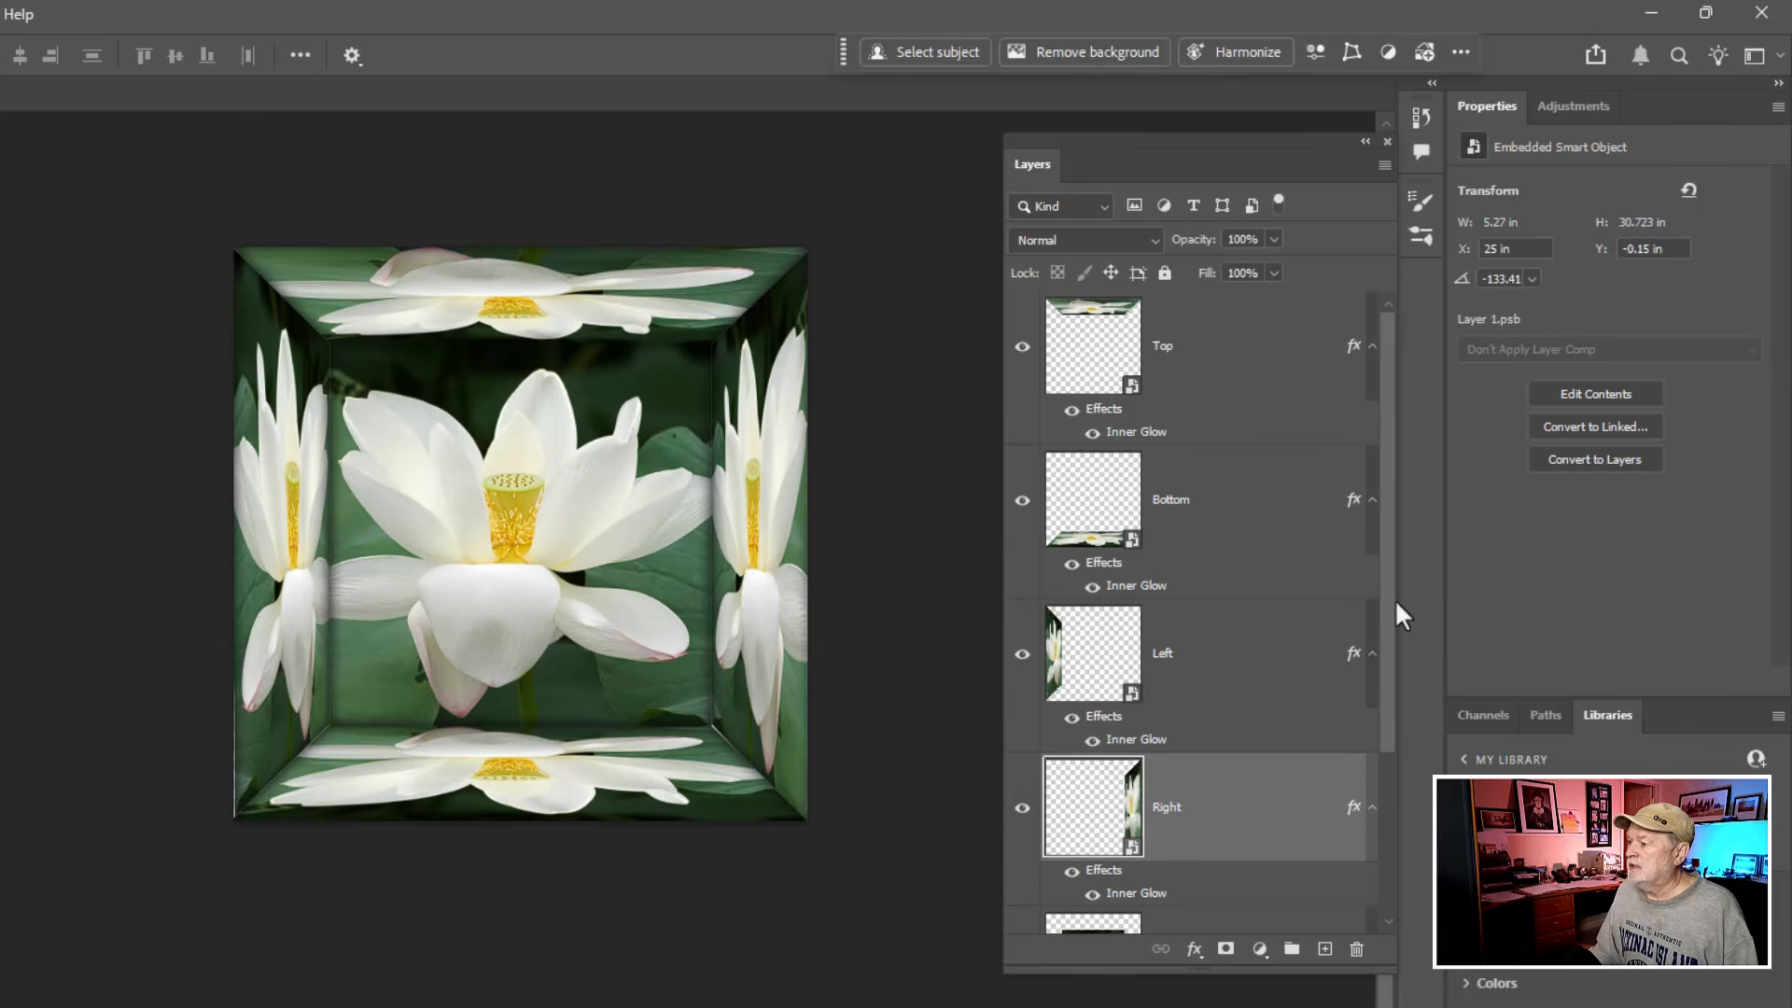
{"action": "left_click", "coordinate": [1241, 368], "text": "shift"}
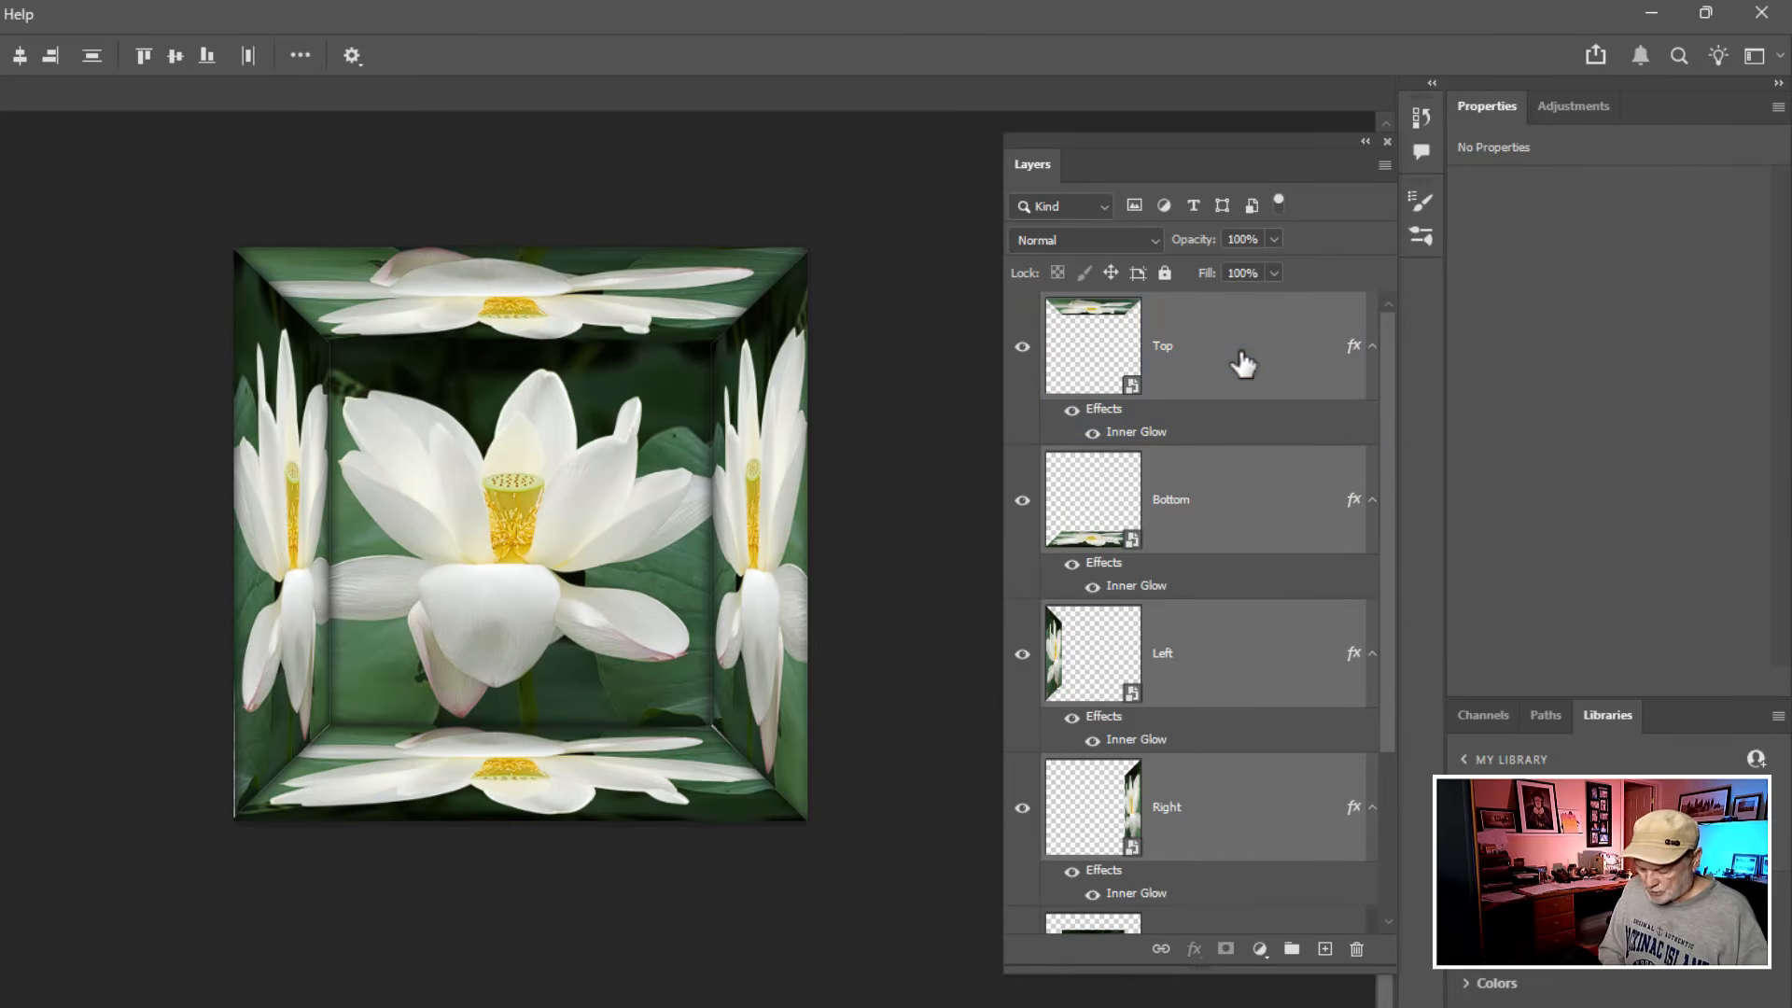
{"action": "key", "text": "ctrl+g"}
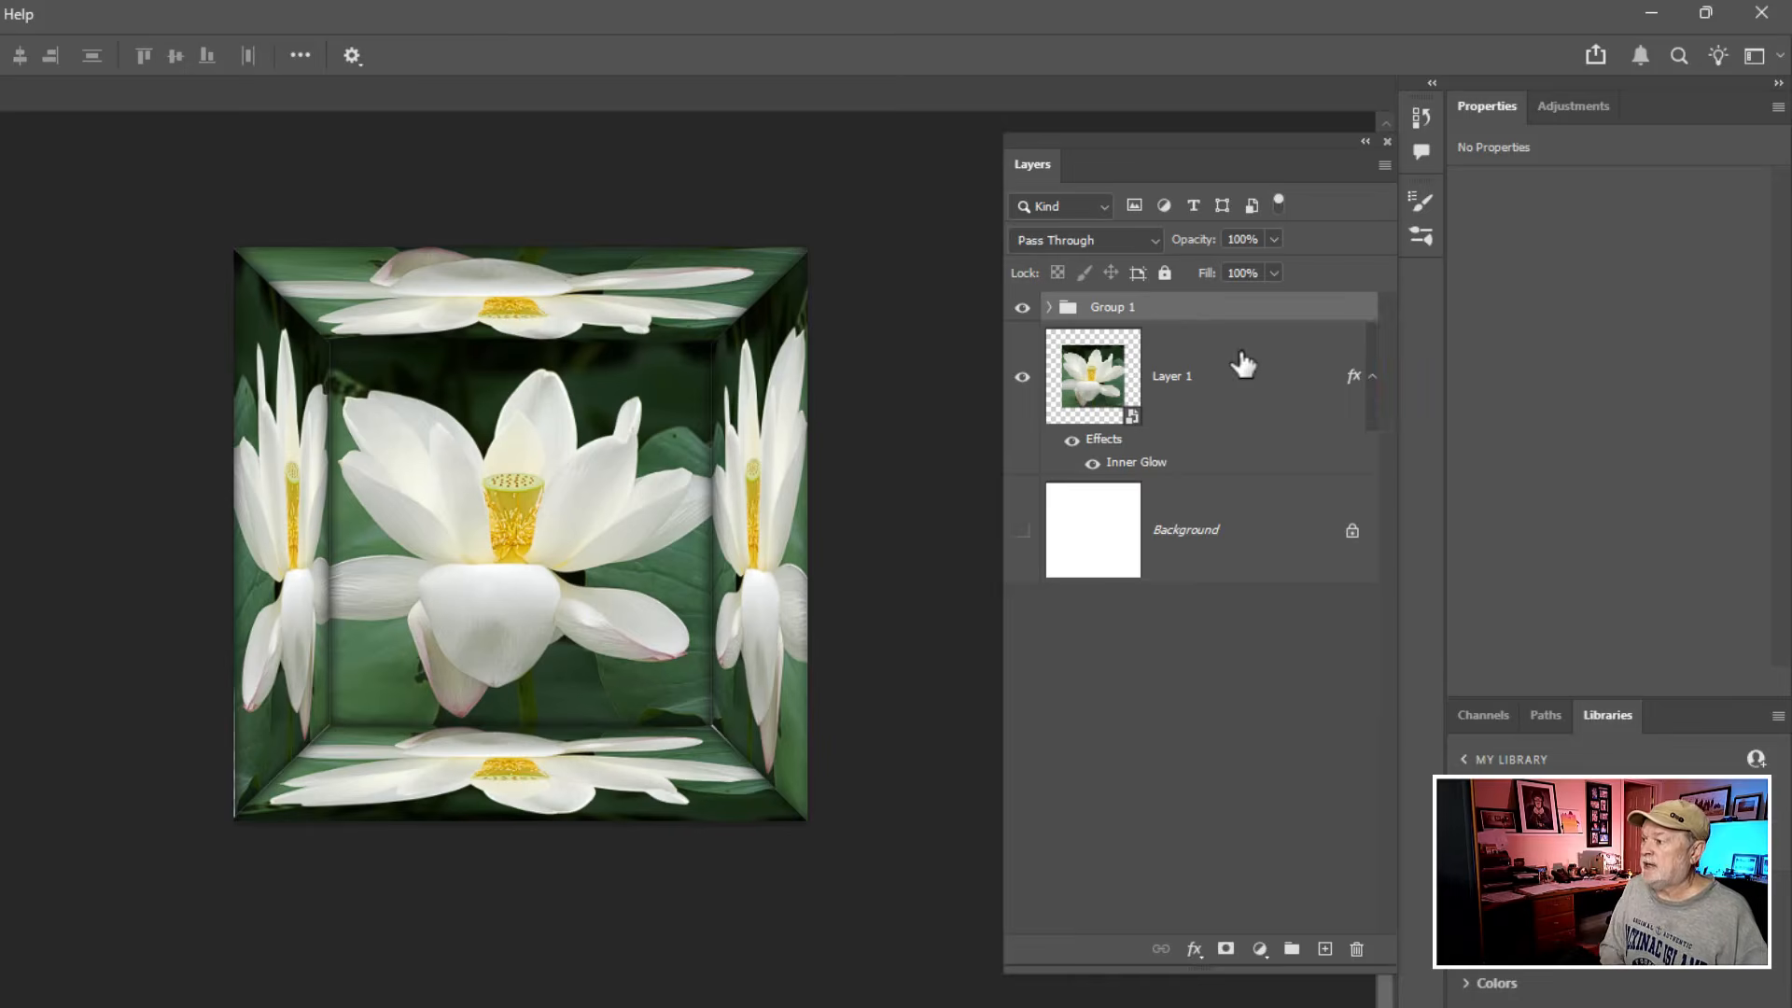
{"action": "double_click", "coordinate": [1101, 306]}
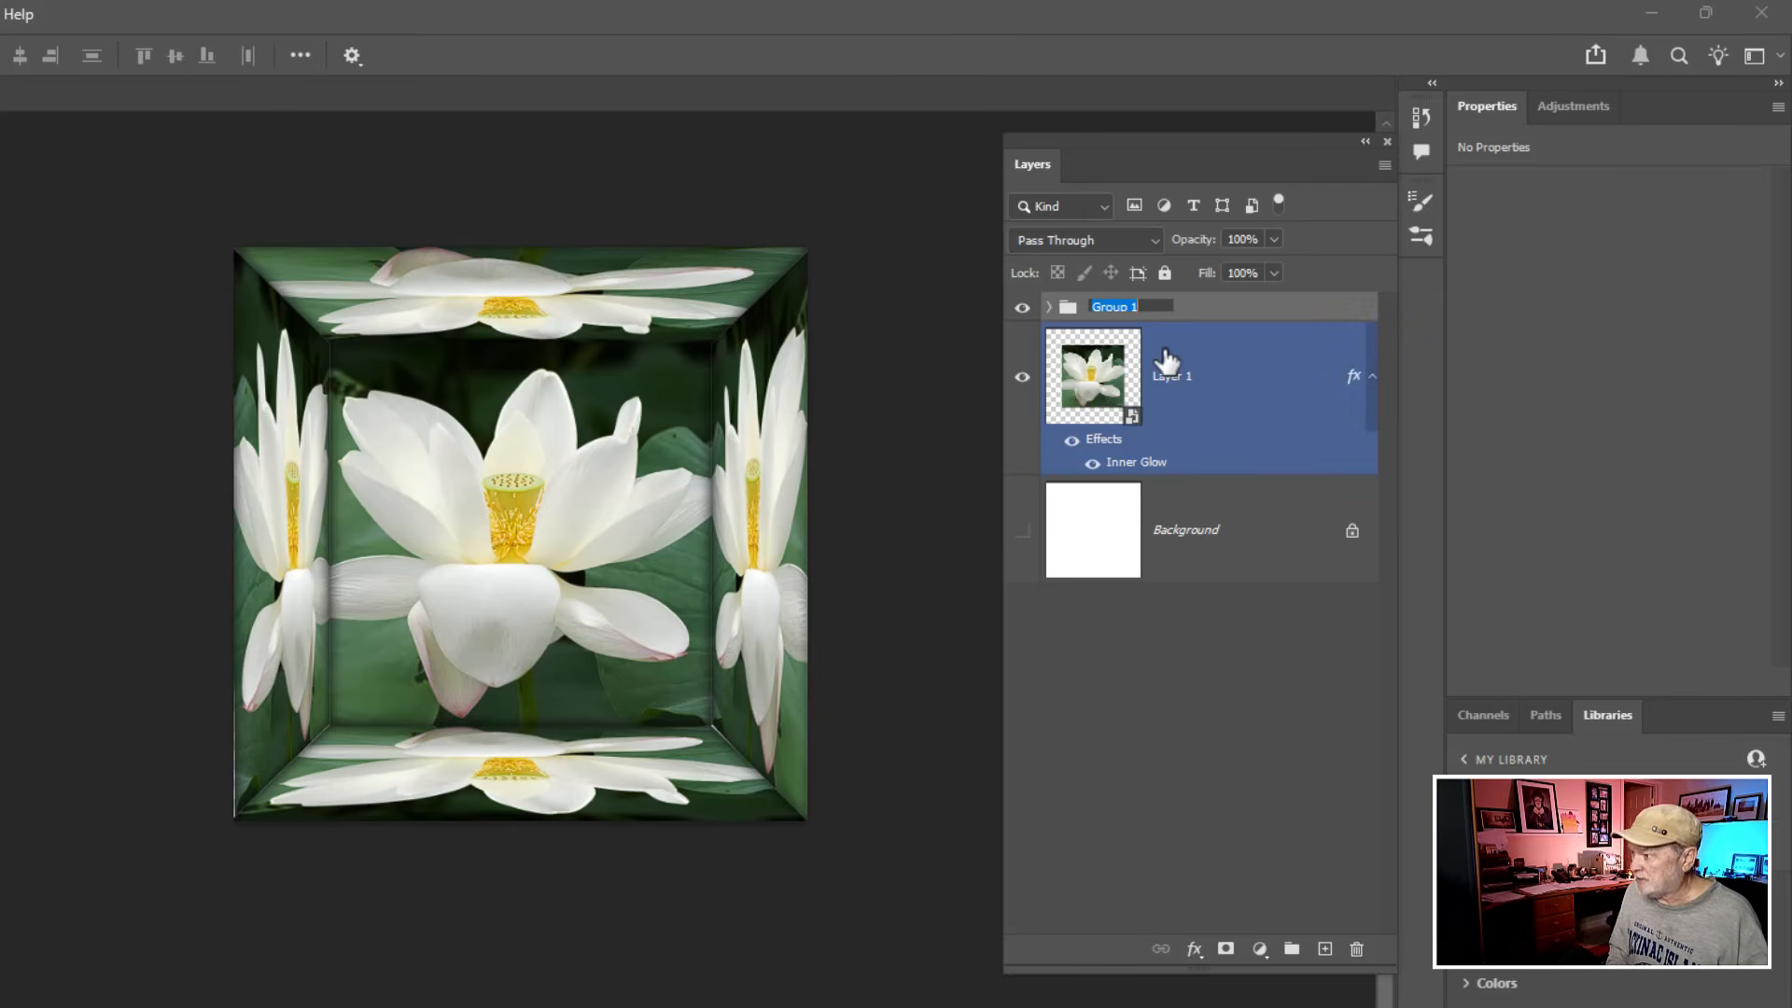
{"action": "type", "text": "Sides"}
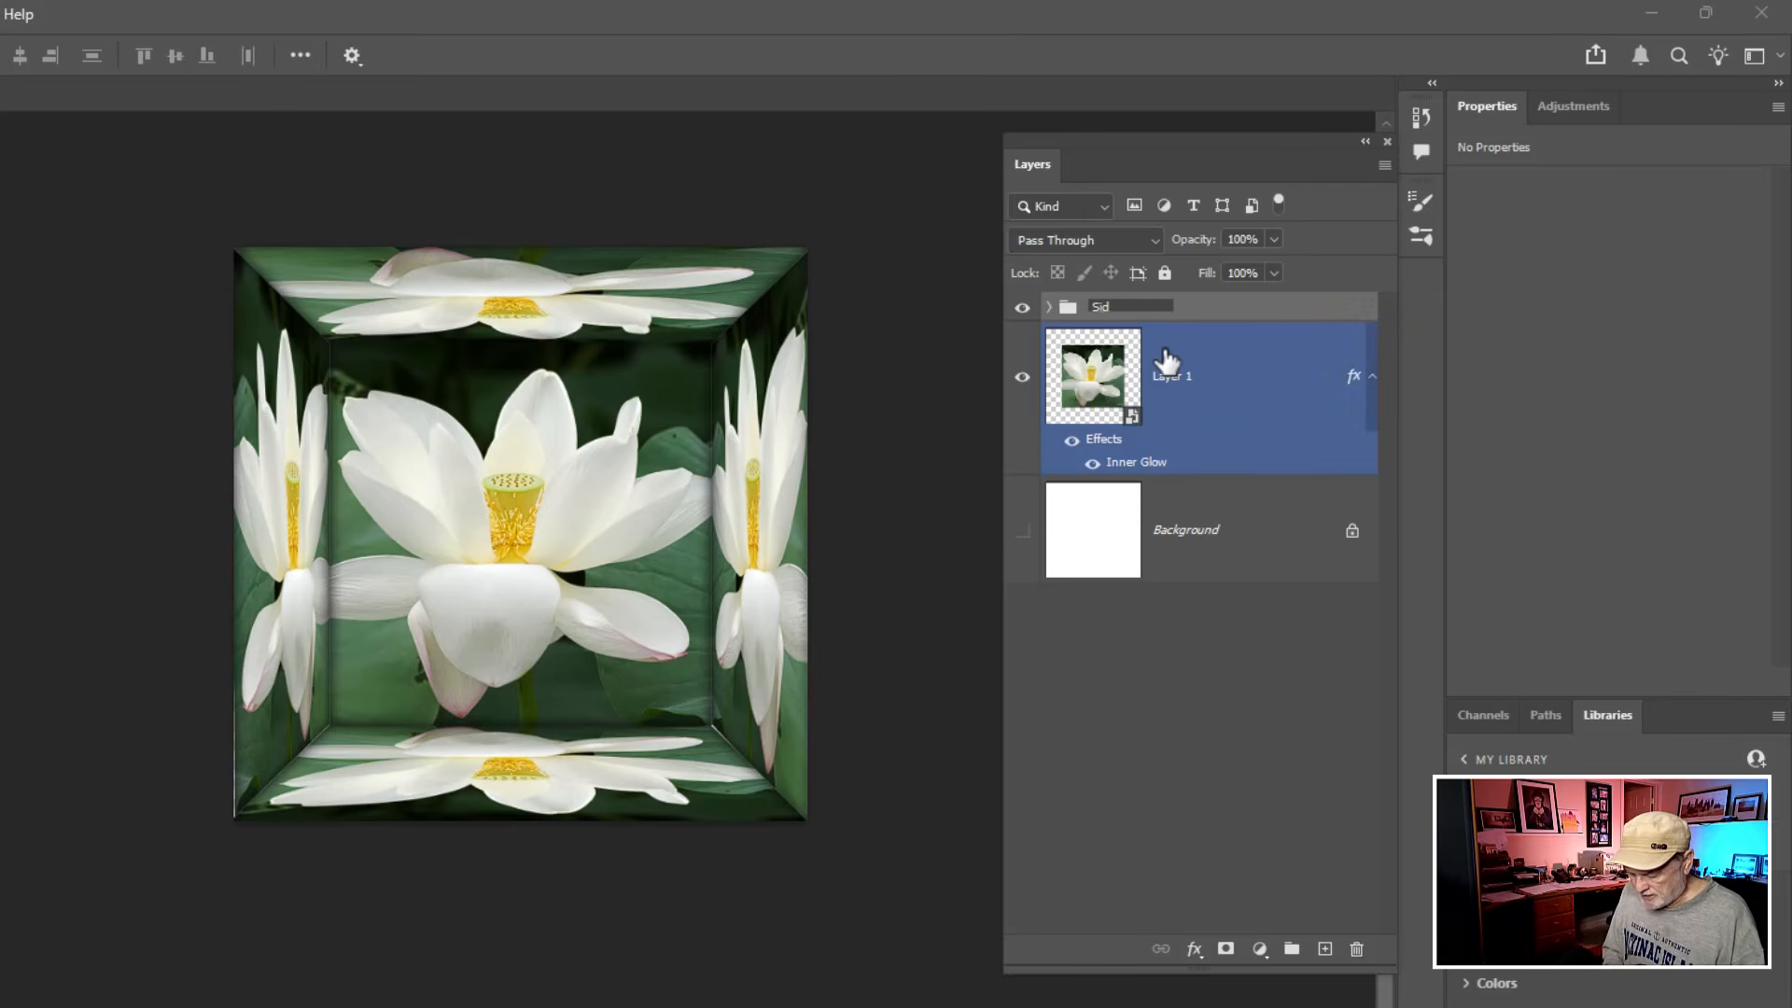
{"action": "key", "text": "Return"}
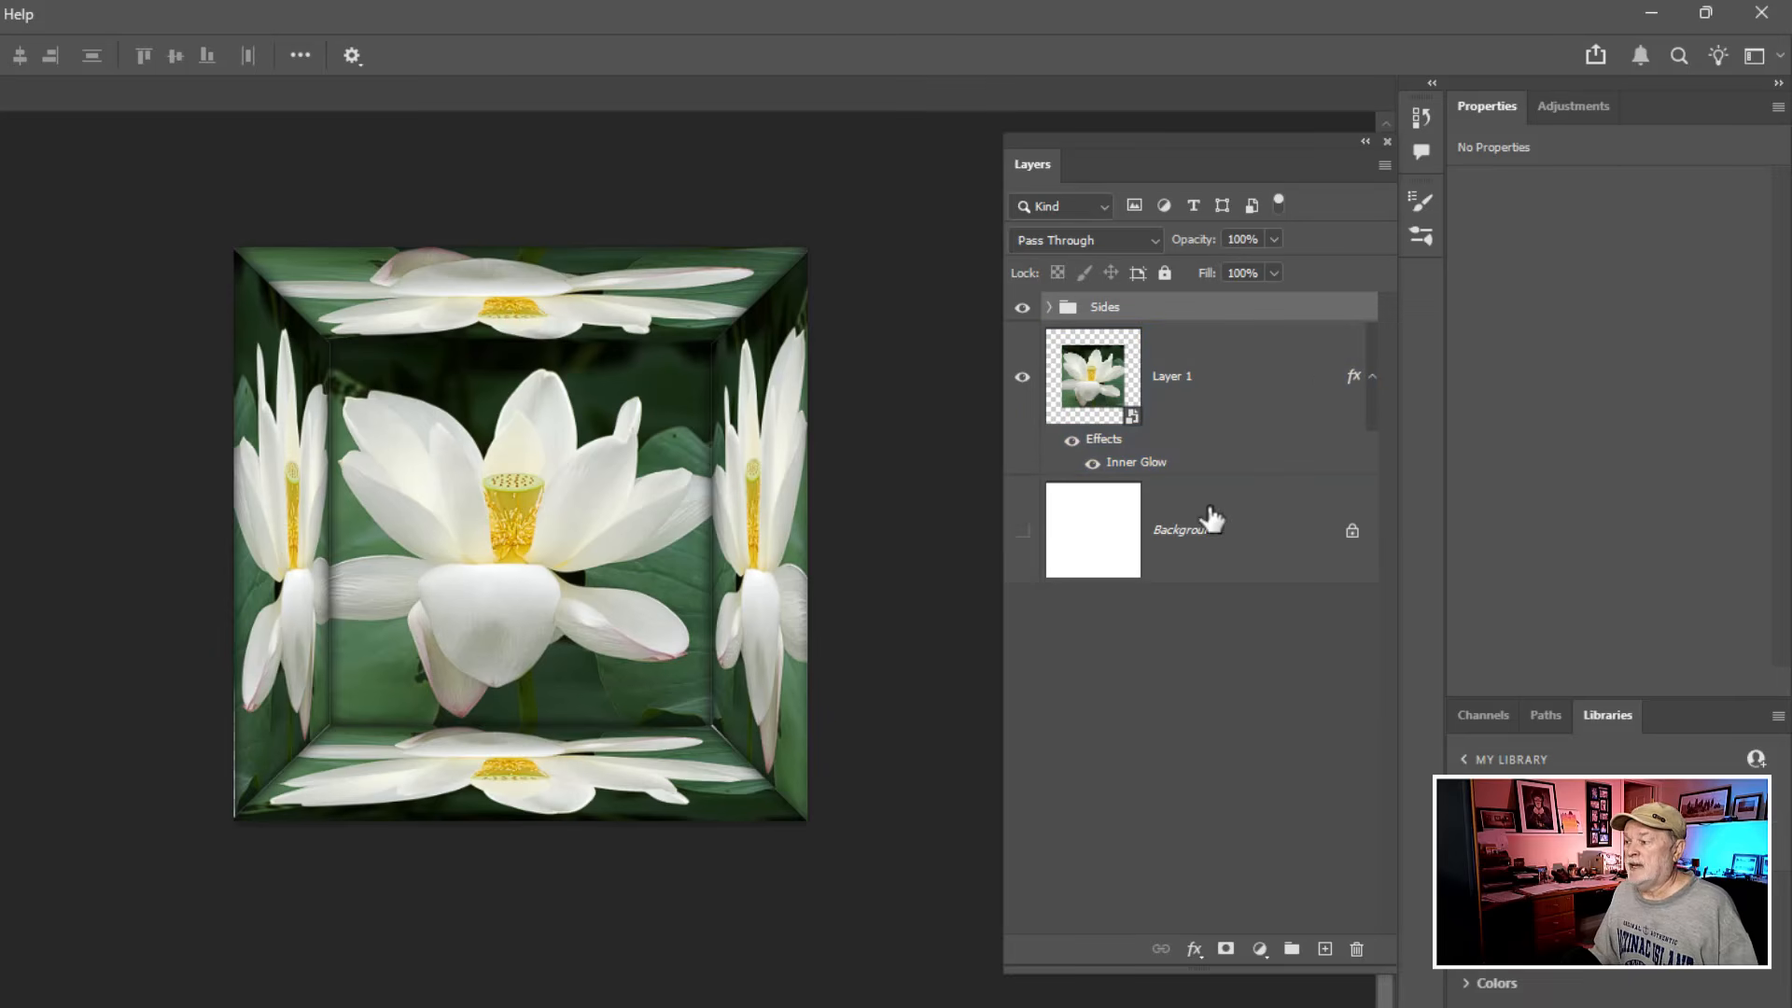
{"action": "left_click", "coordinate": [1109, 531]}
{"action": "key", "text": "Delete"}
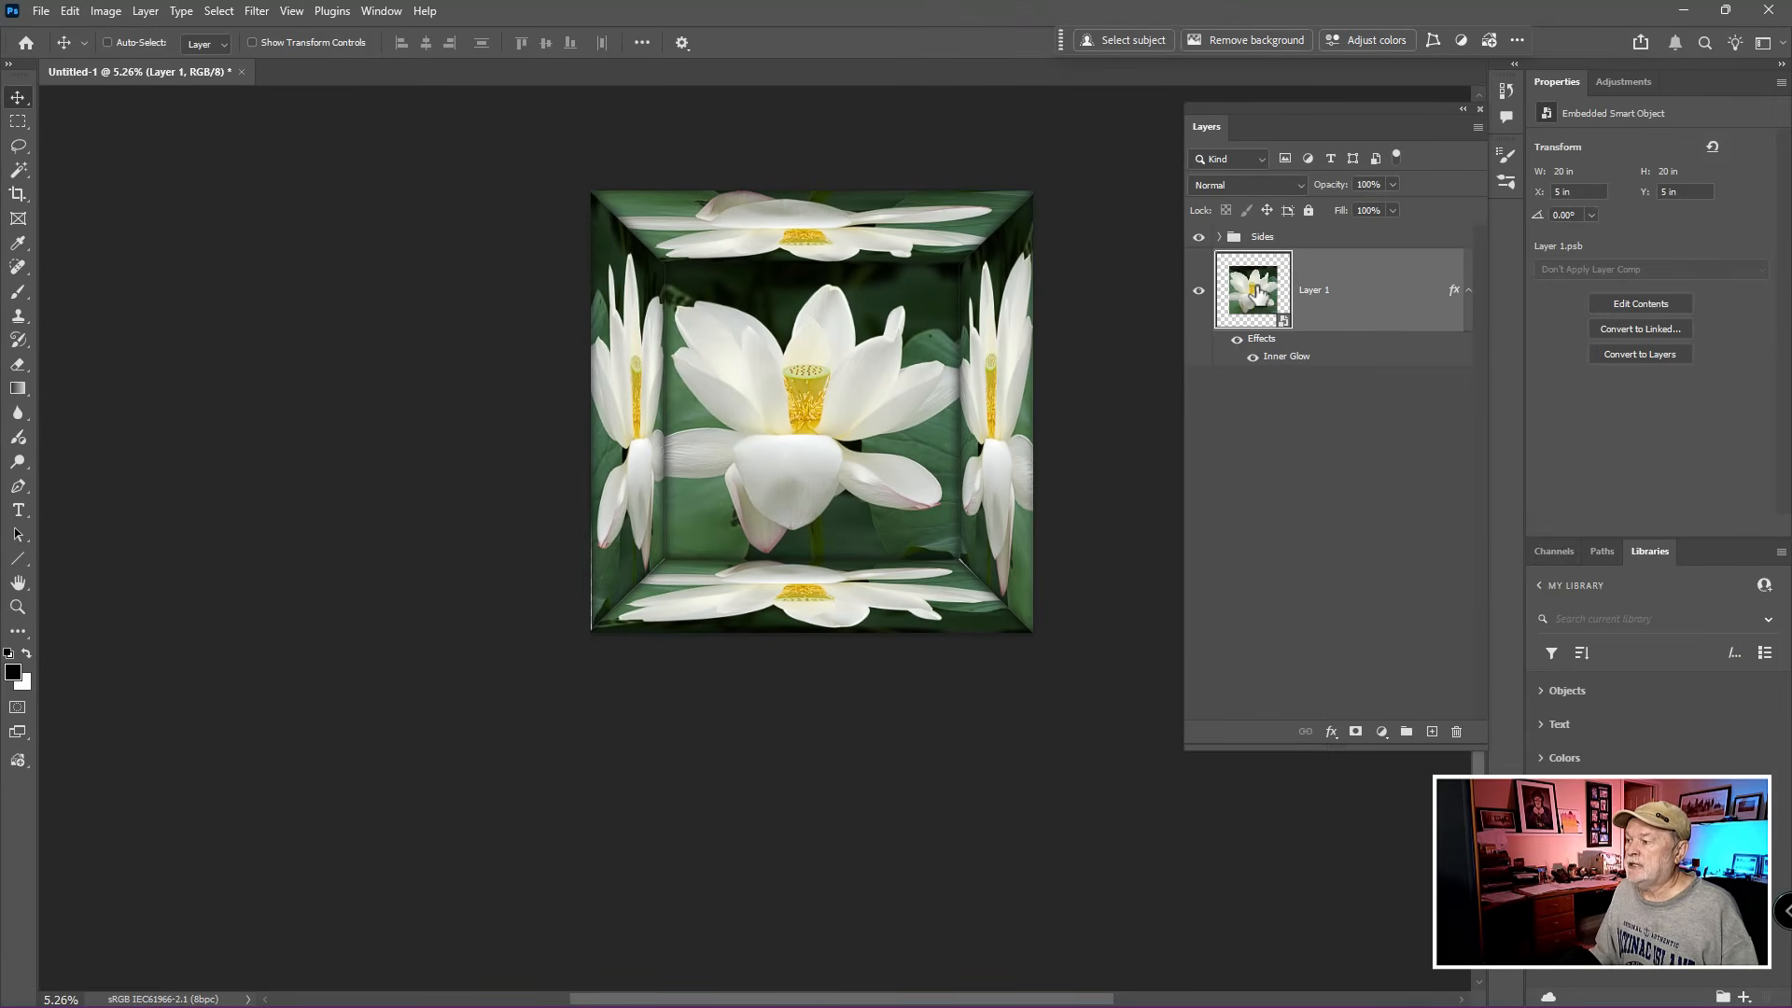
- Open Layer 1's smart object contents, delete the R image layer, and close the smart object document with its changes saved
{"action": "double_click", "coordinate": [1257, 294]}
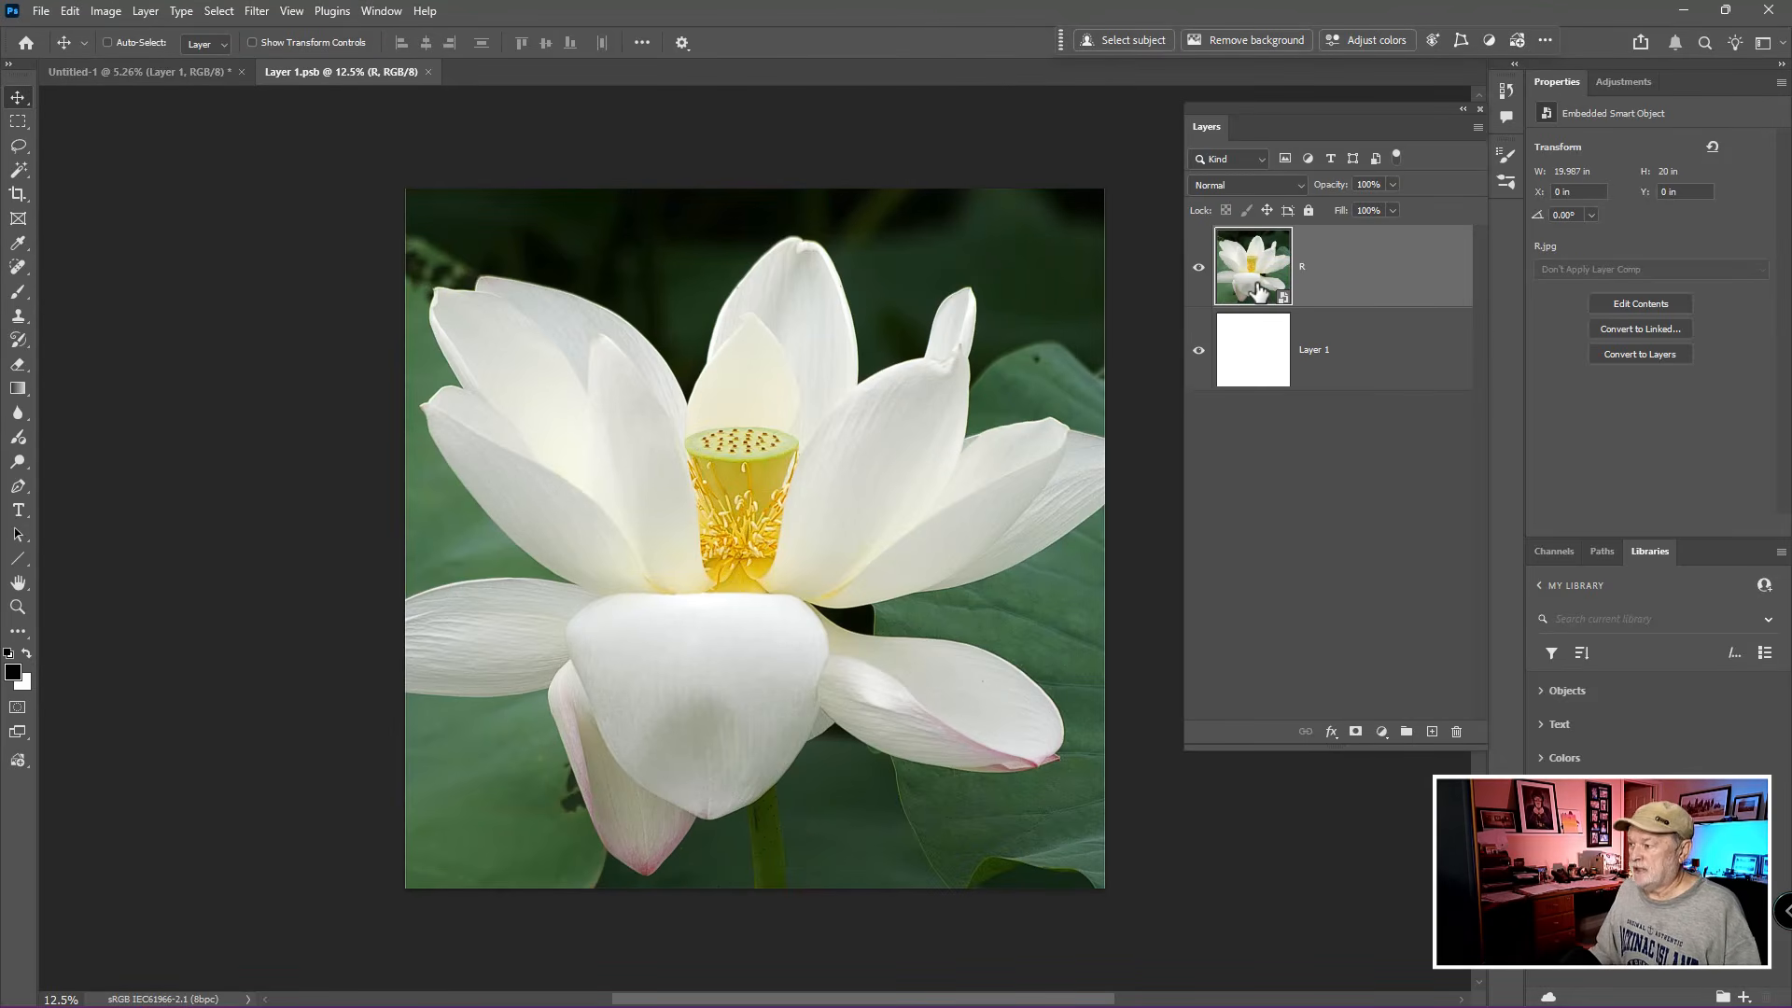
{"action": "key", "text": "Delete"}
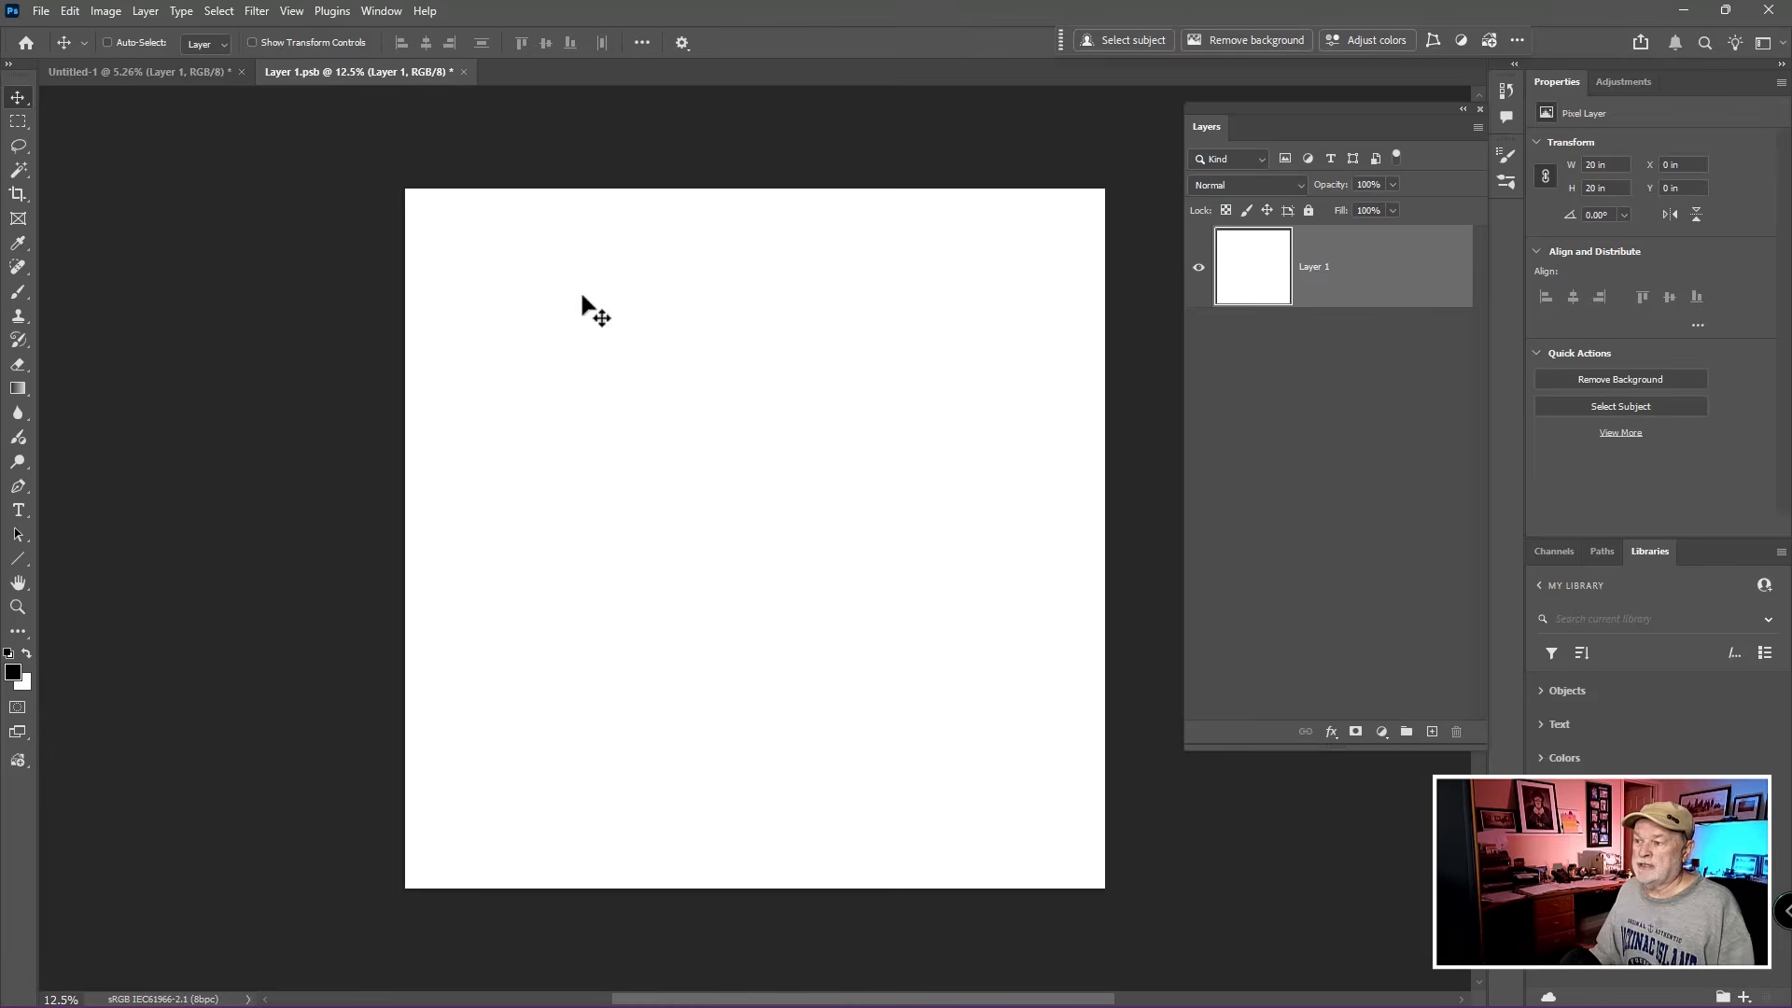
{"action": "left_click", "coordinate": [462, 72]}
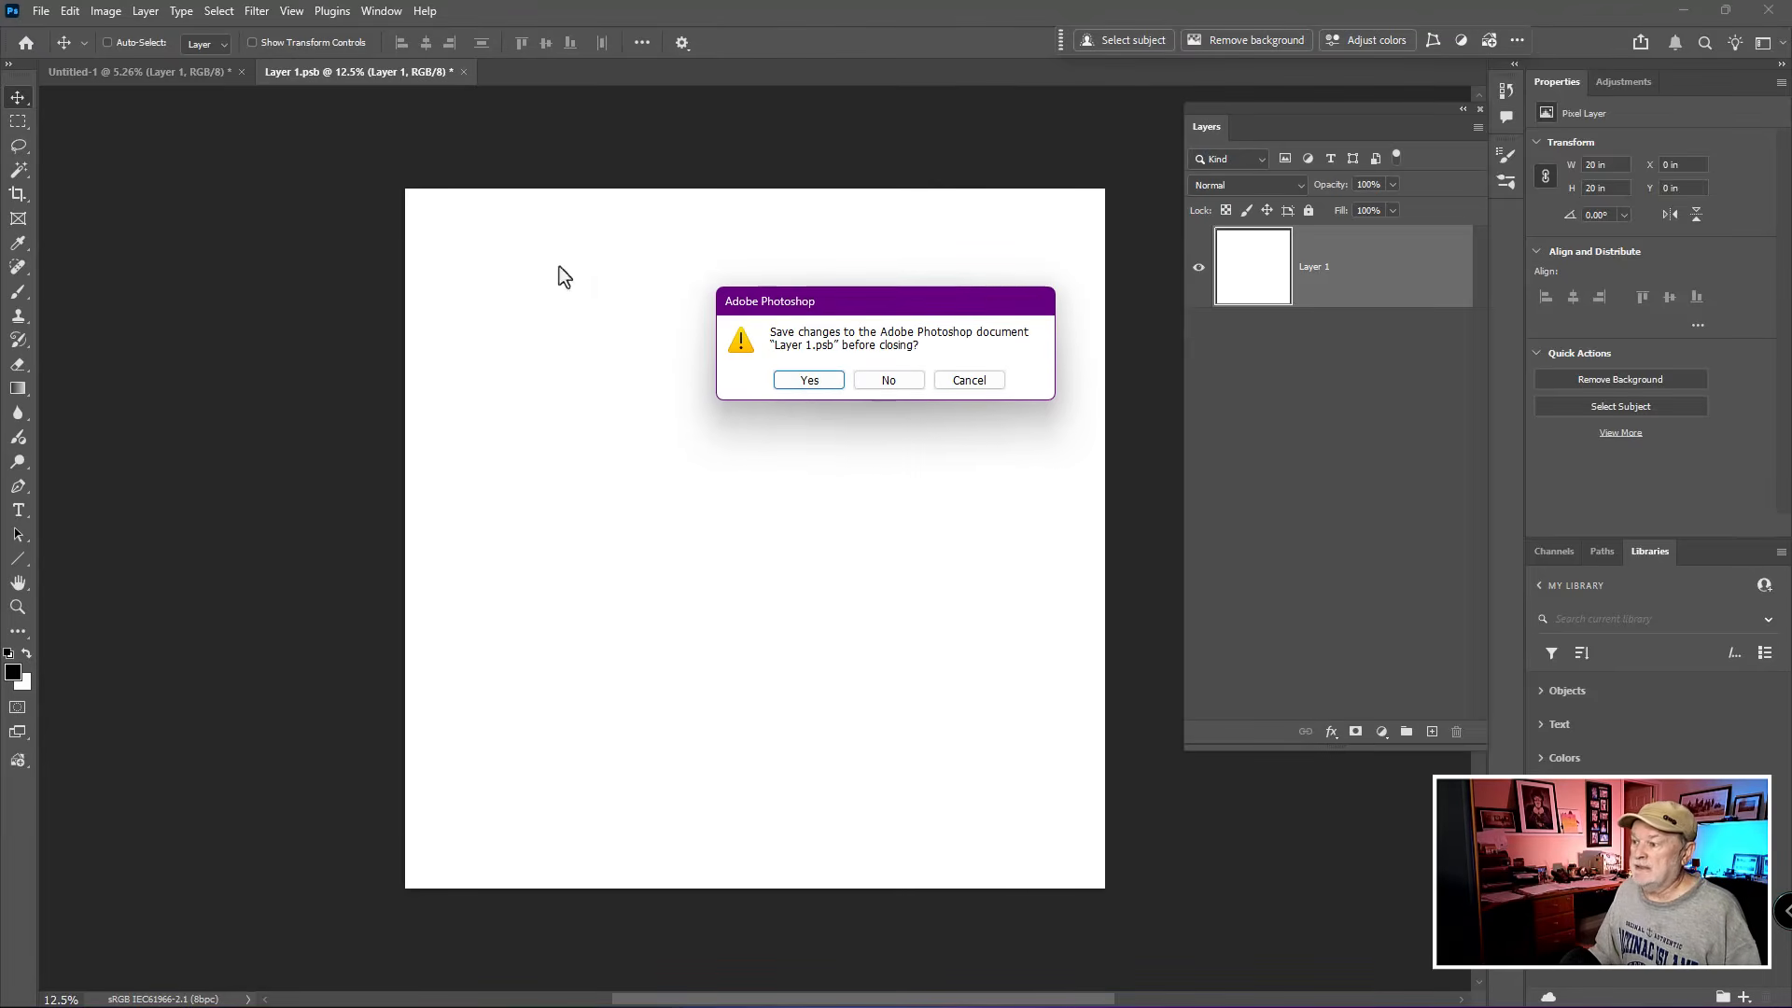
{"action": "left_click", "coordinate": [808, 379]}
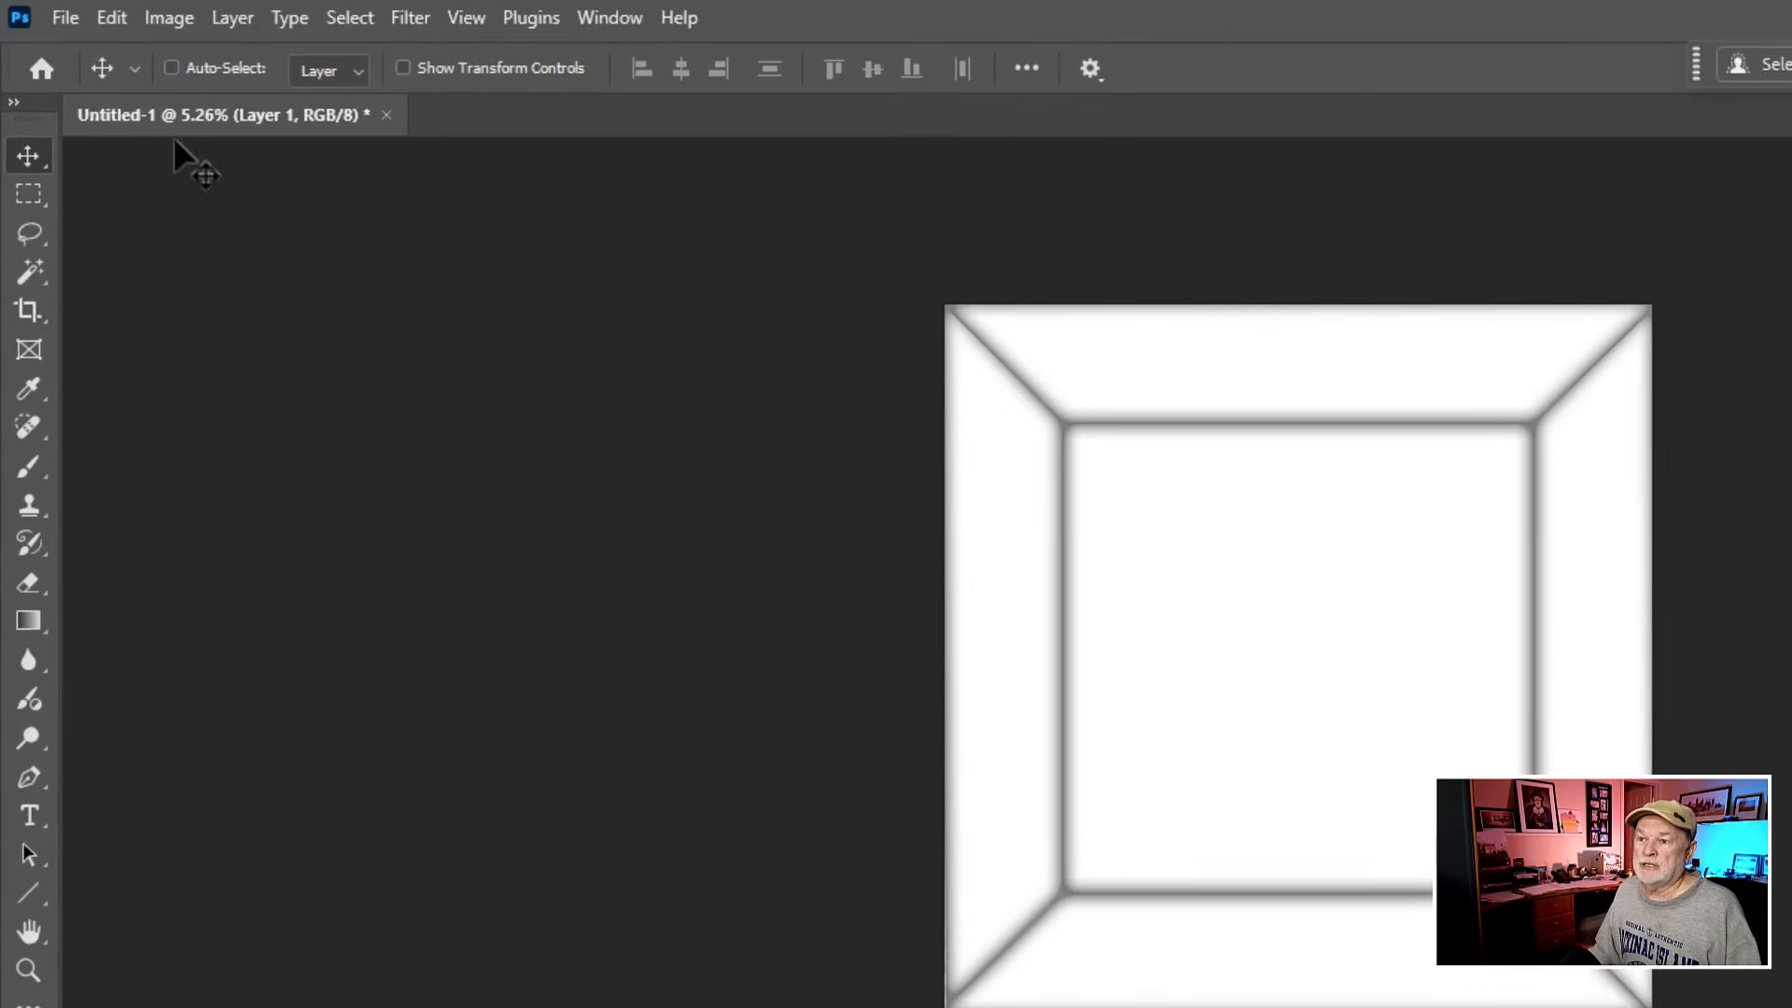
- Save the document as a Photoshop template named Test1.PSDT in the Sample Images folder with Maximize Compatibility on
{"action": "left_click", "coordinate": [78, 24]}
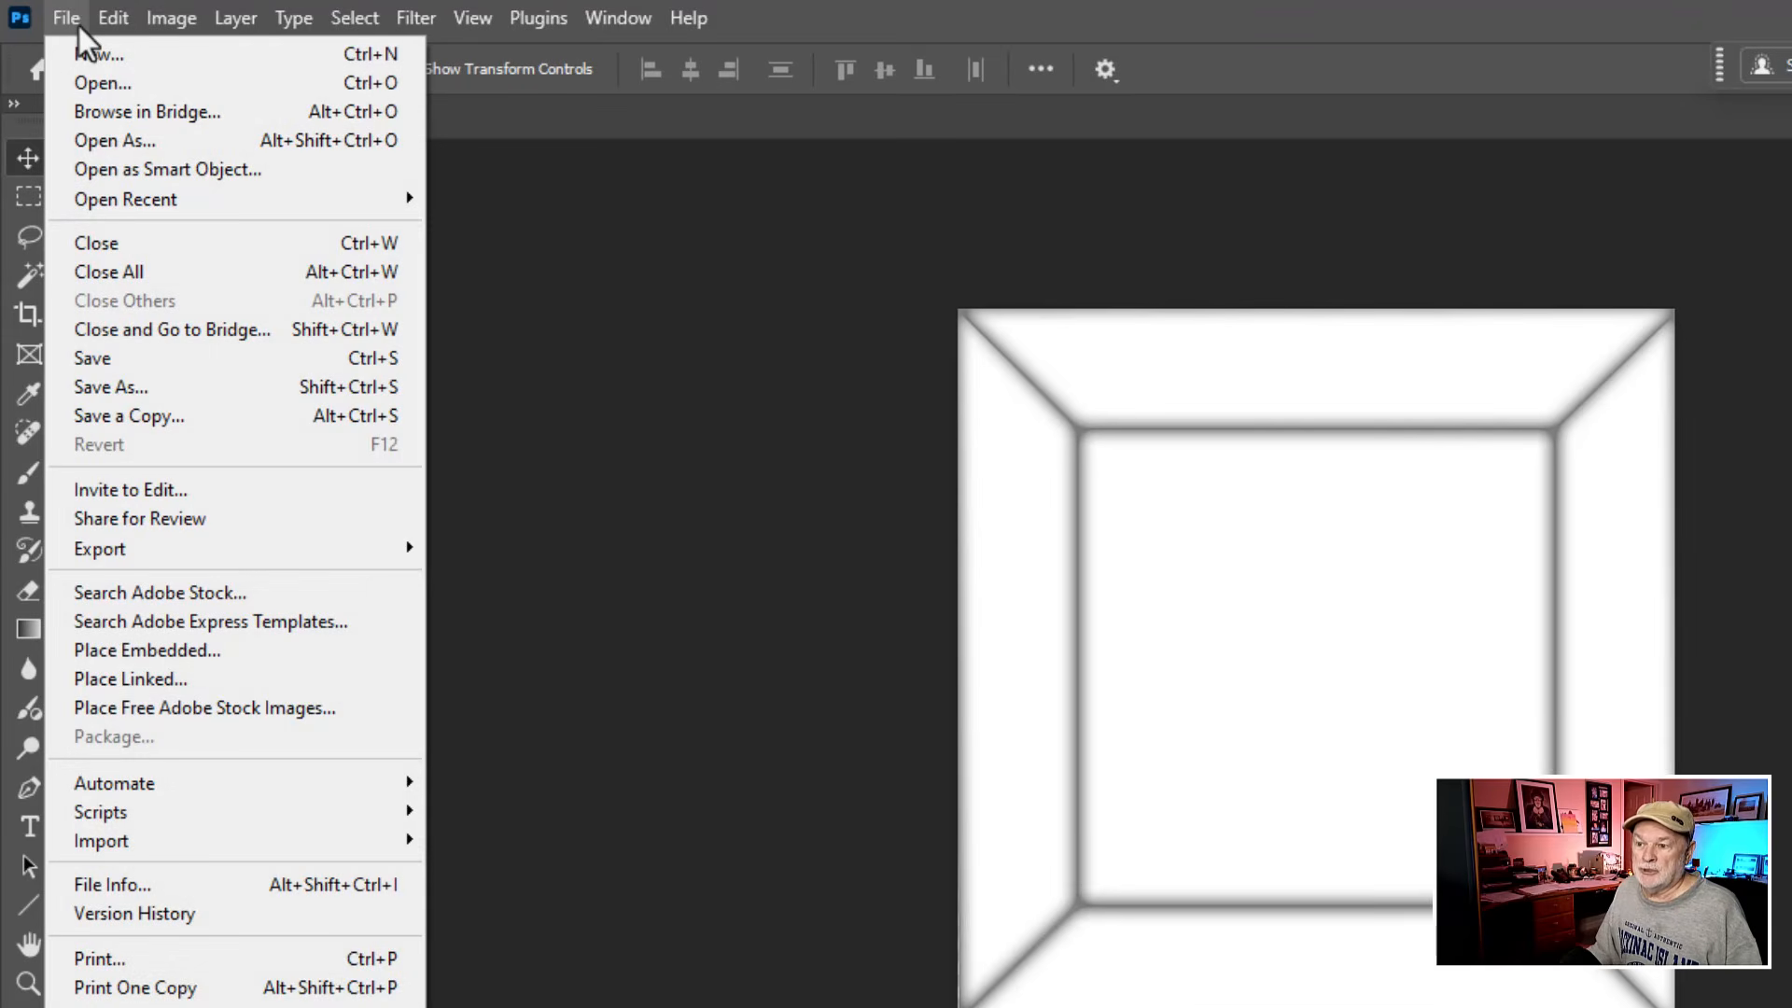
{"action": "left_click", "coordinate": [172, 387]}
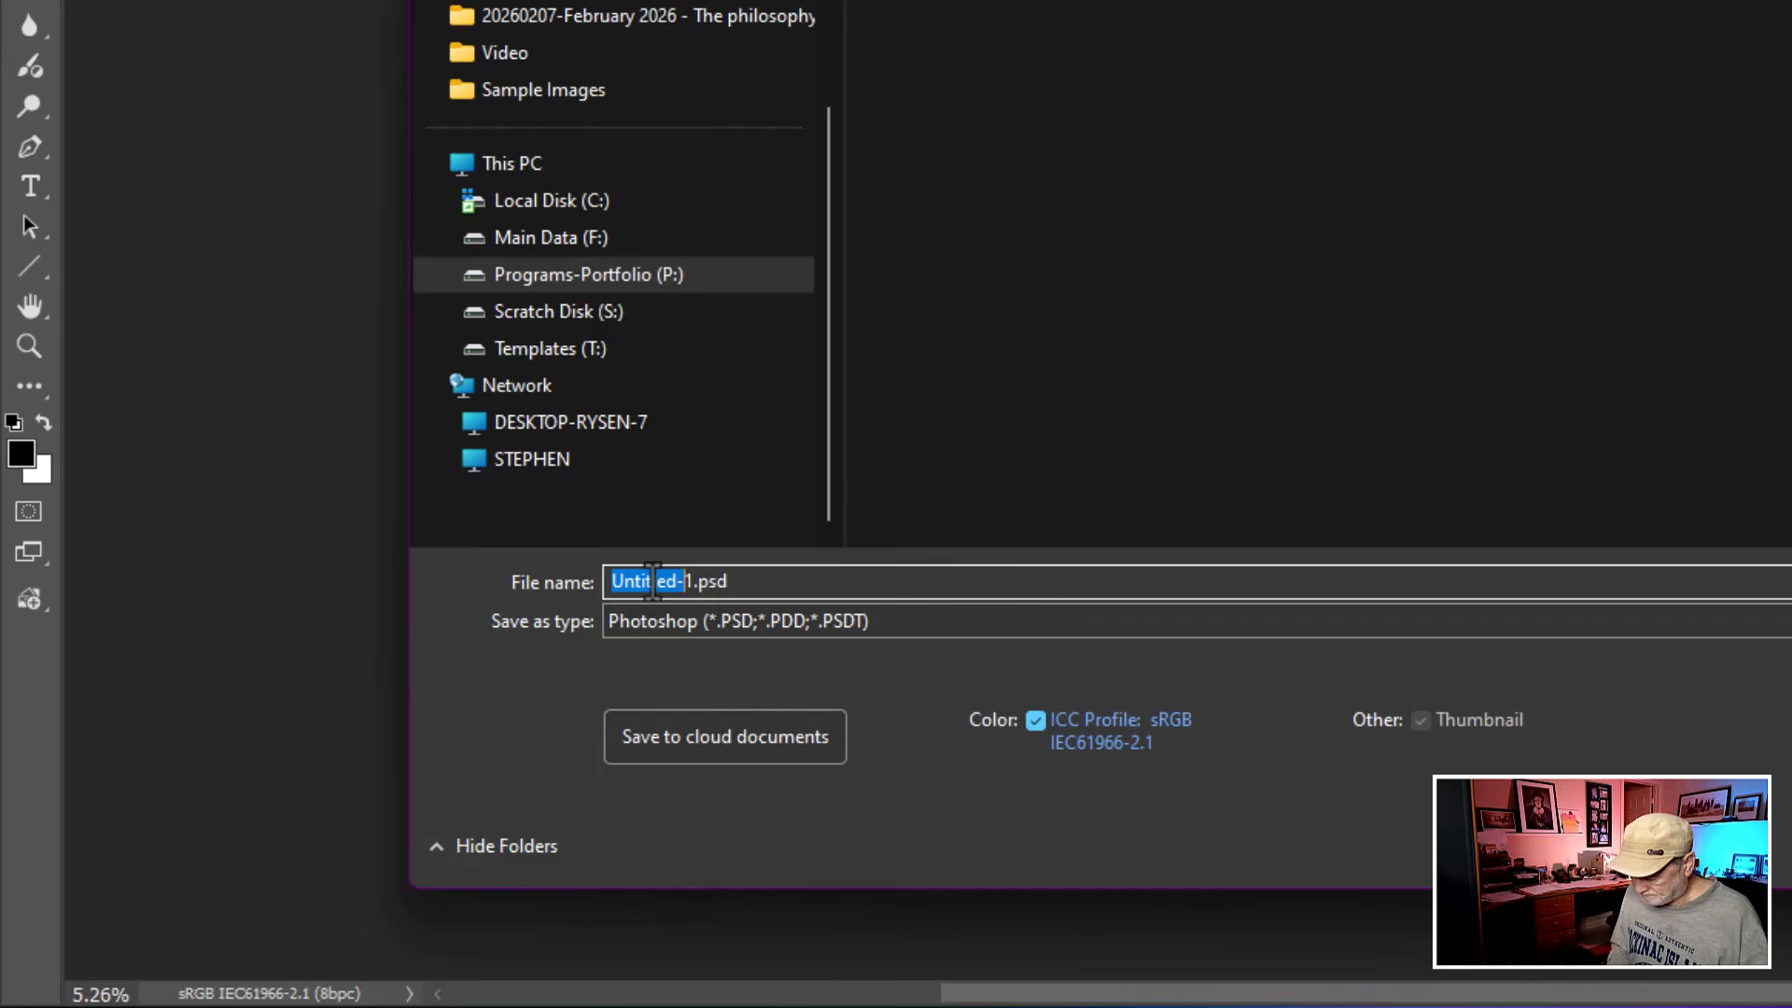
{"action": "type", "text": "Test"}
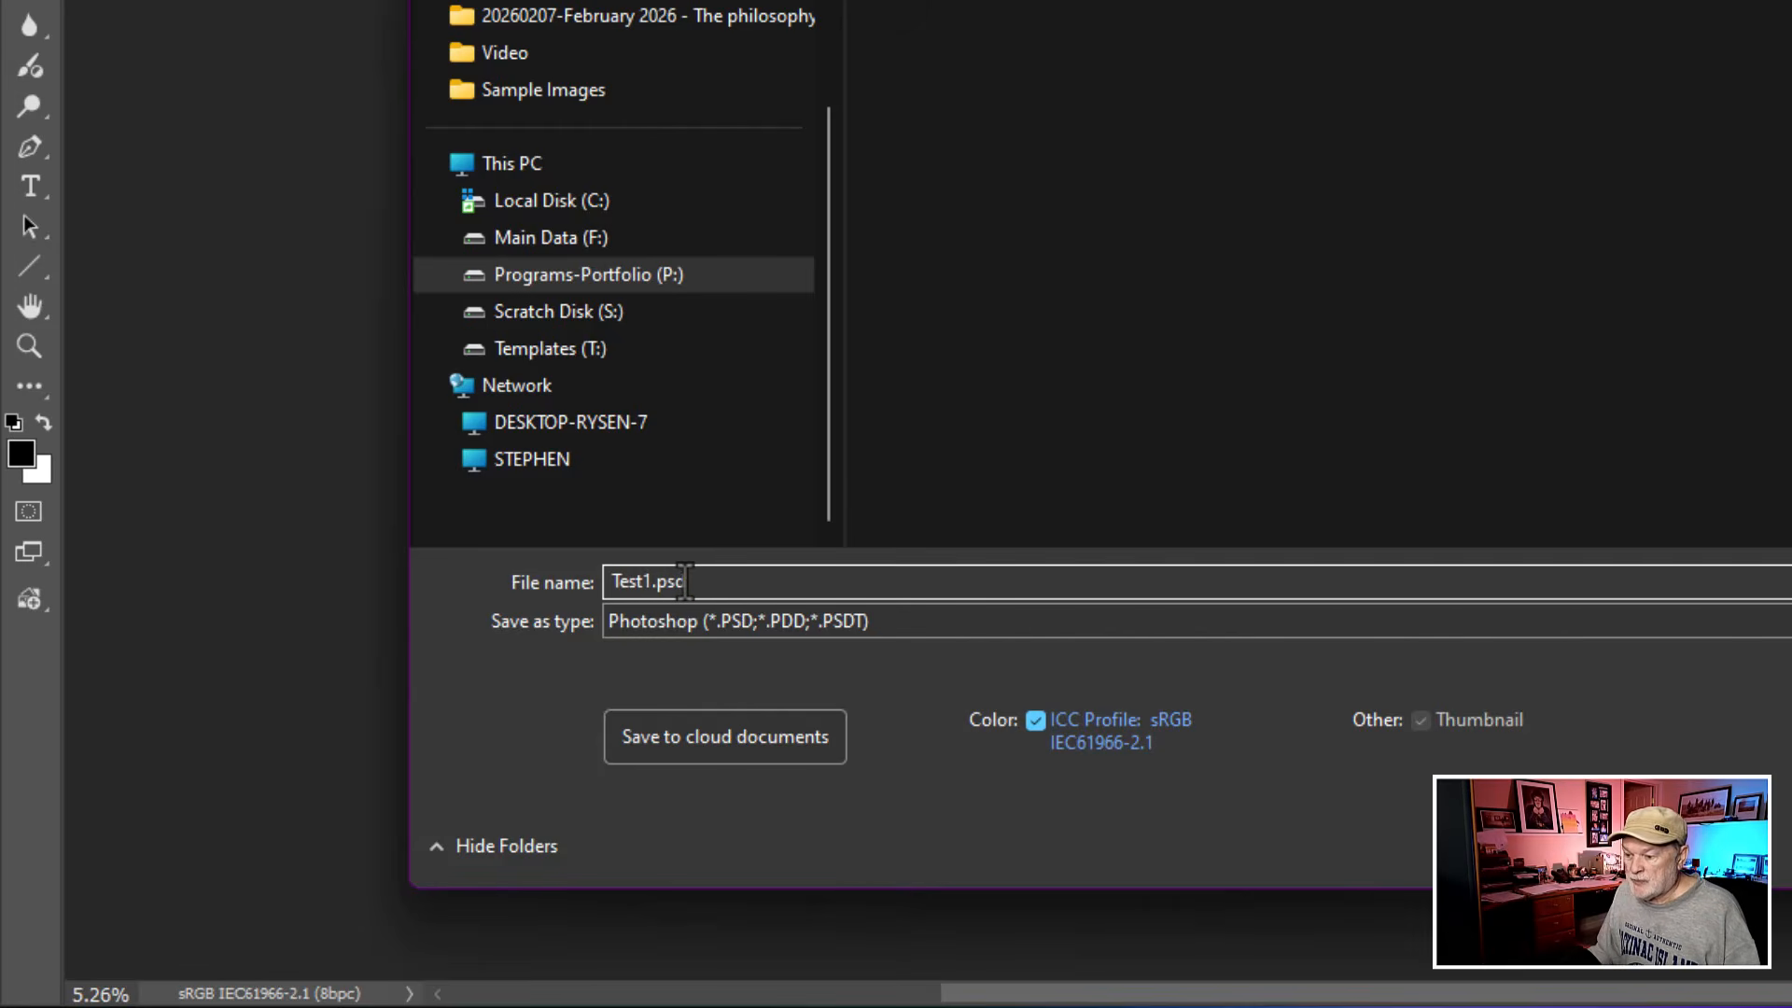
{"action": "left_click_drag", "start_coordinate": [686, 580], "coordinate": [656, 580]}
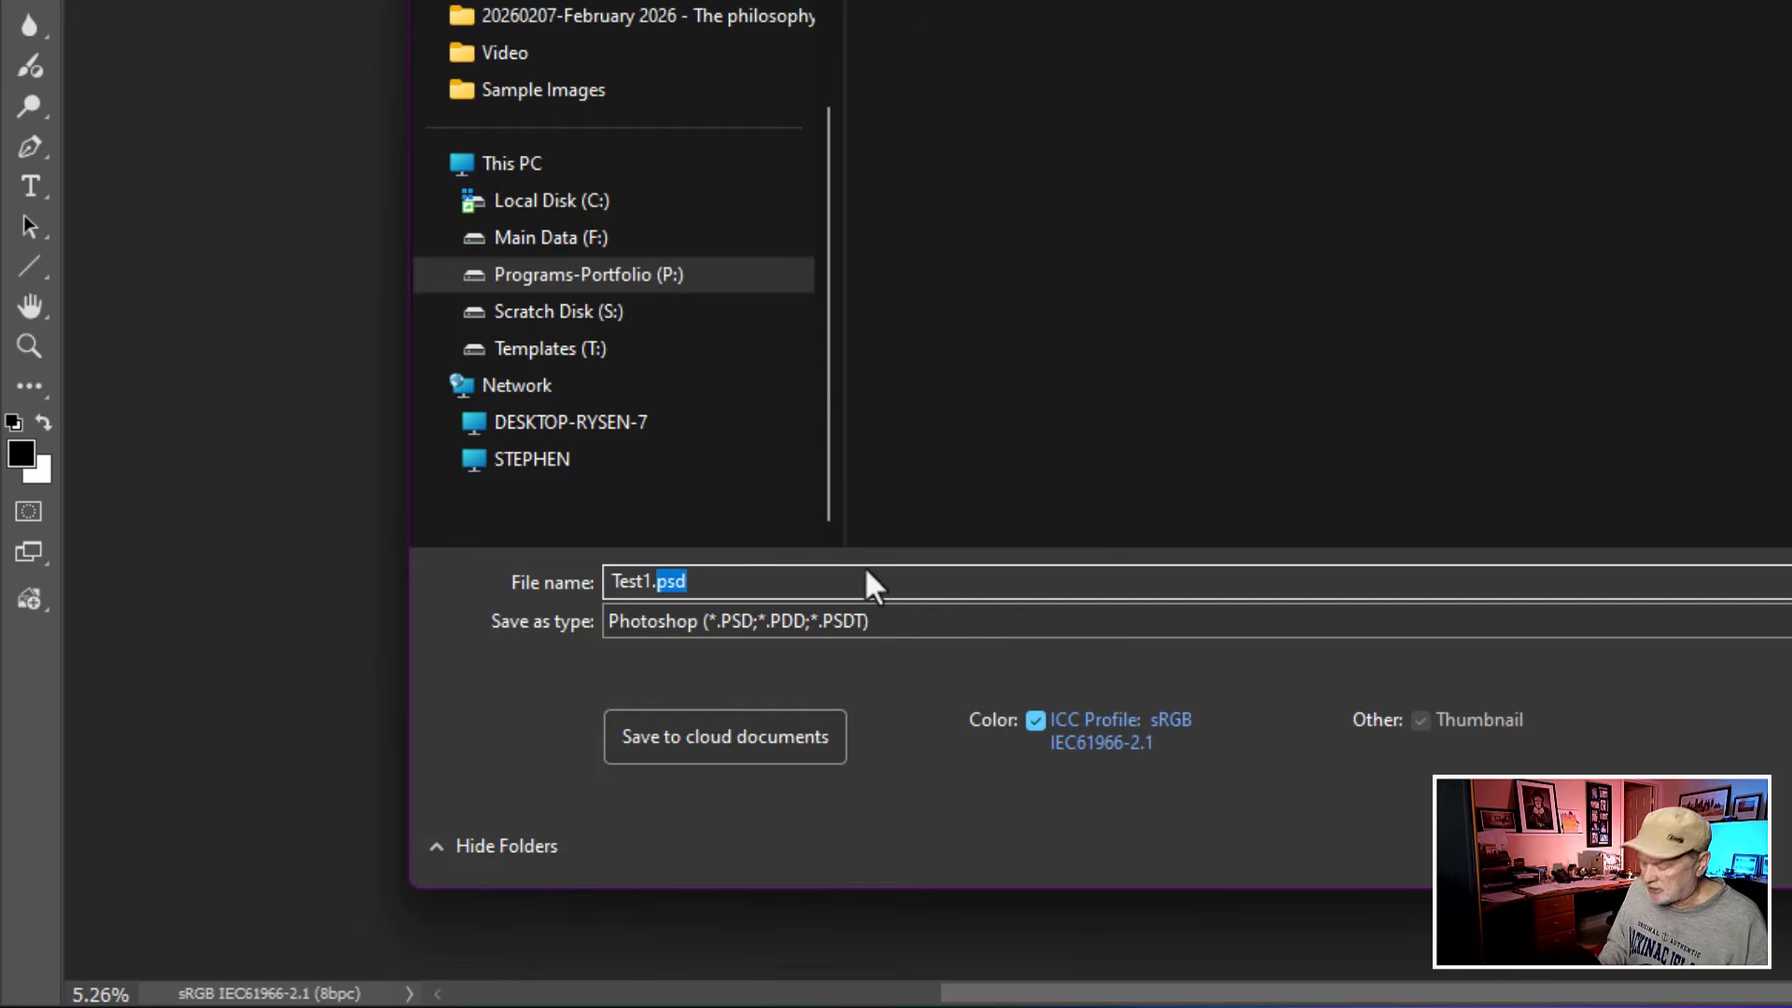
{"action": "type", "text": "P"}
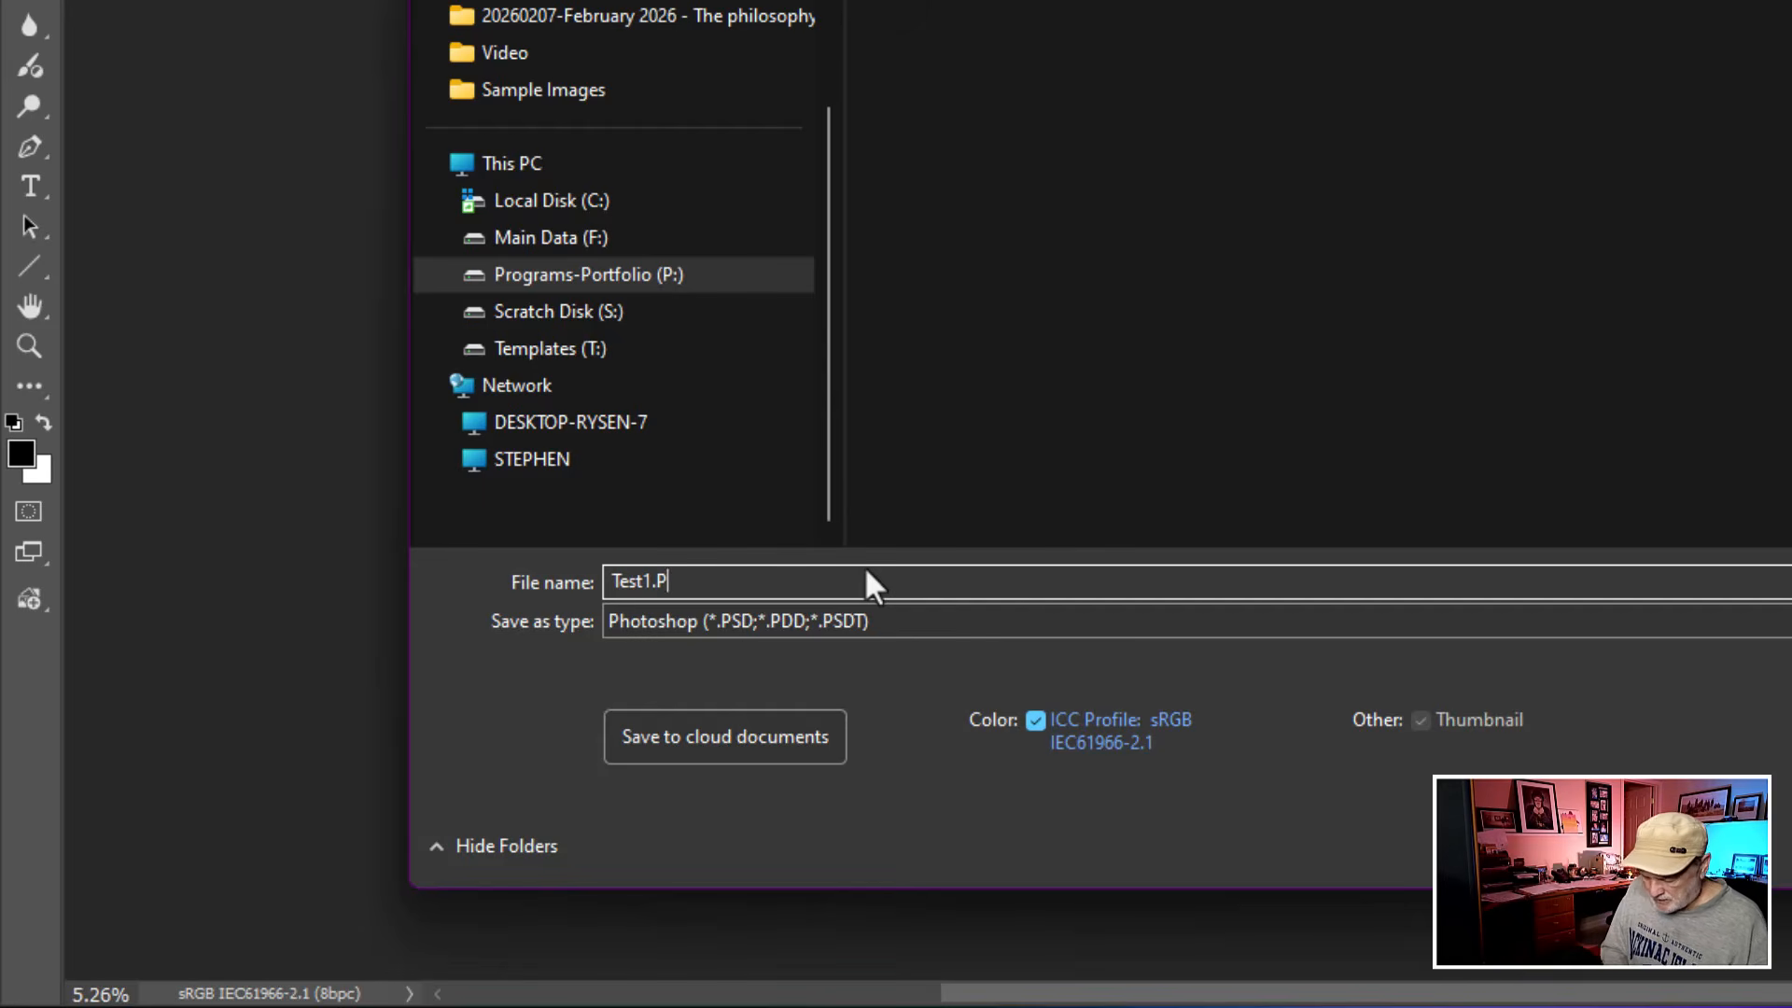
{"action": "type", "text": "SDT"}
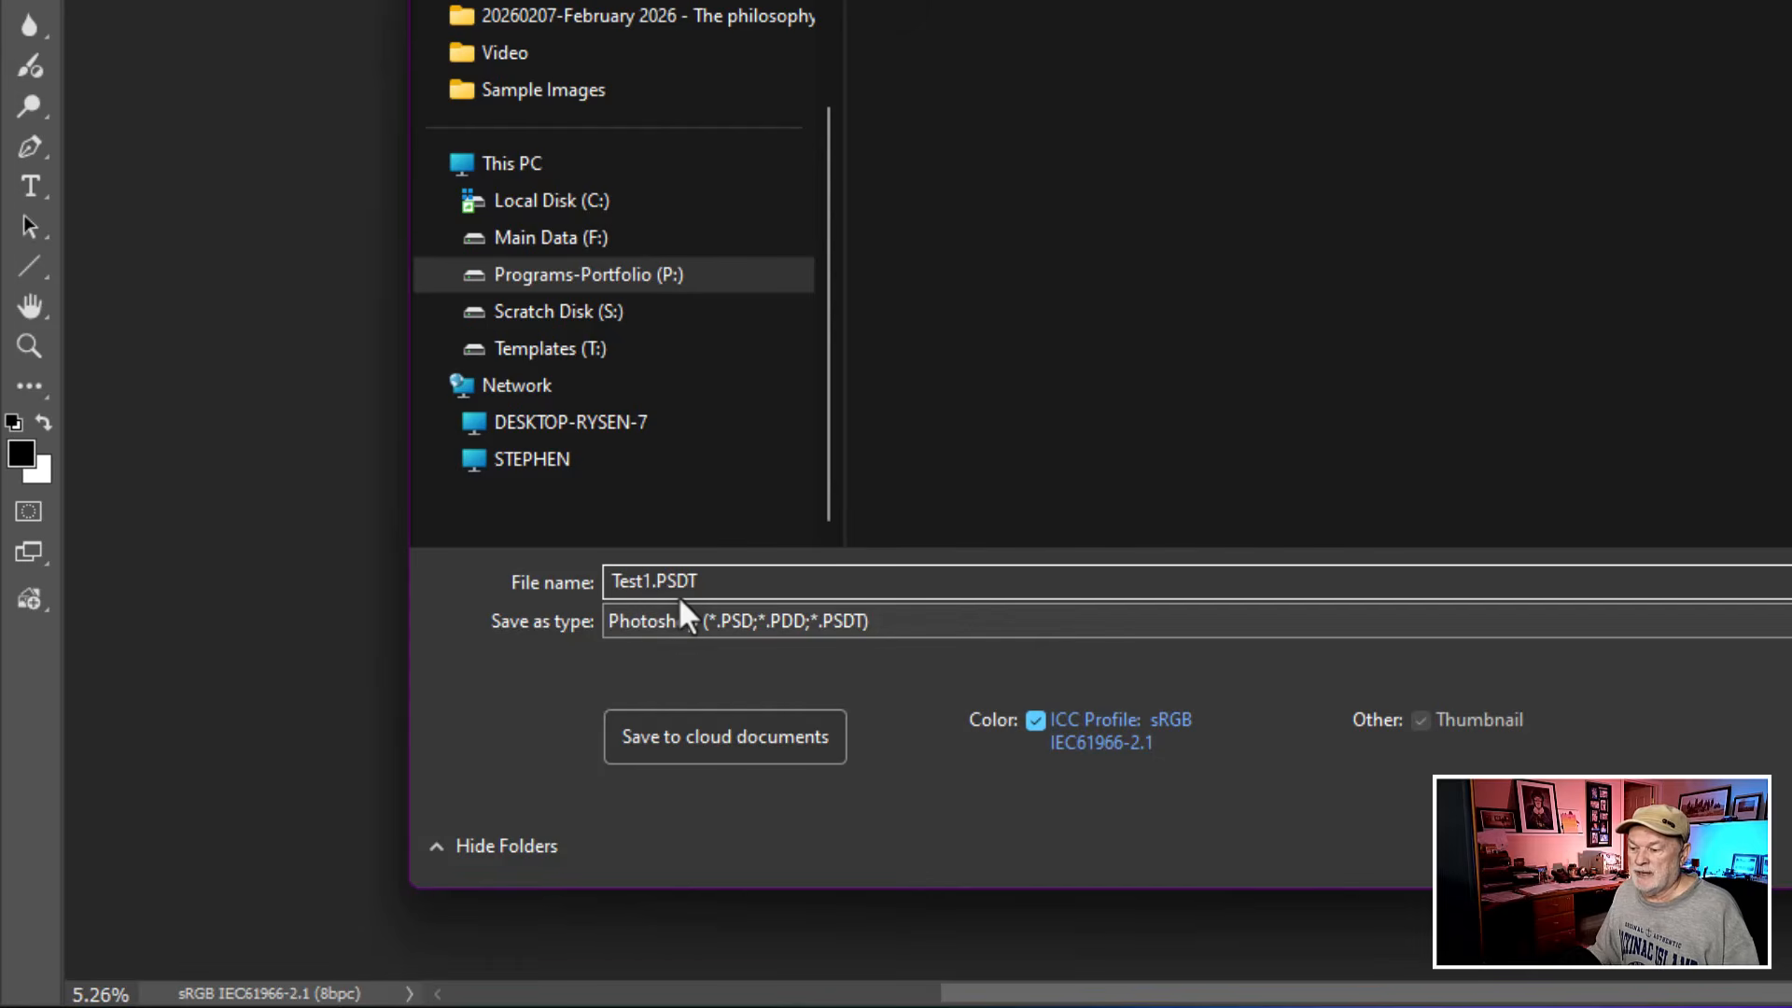
{"action": "key", "text": "ctrl"}
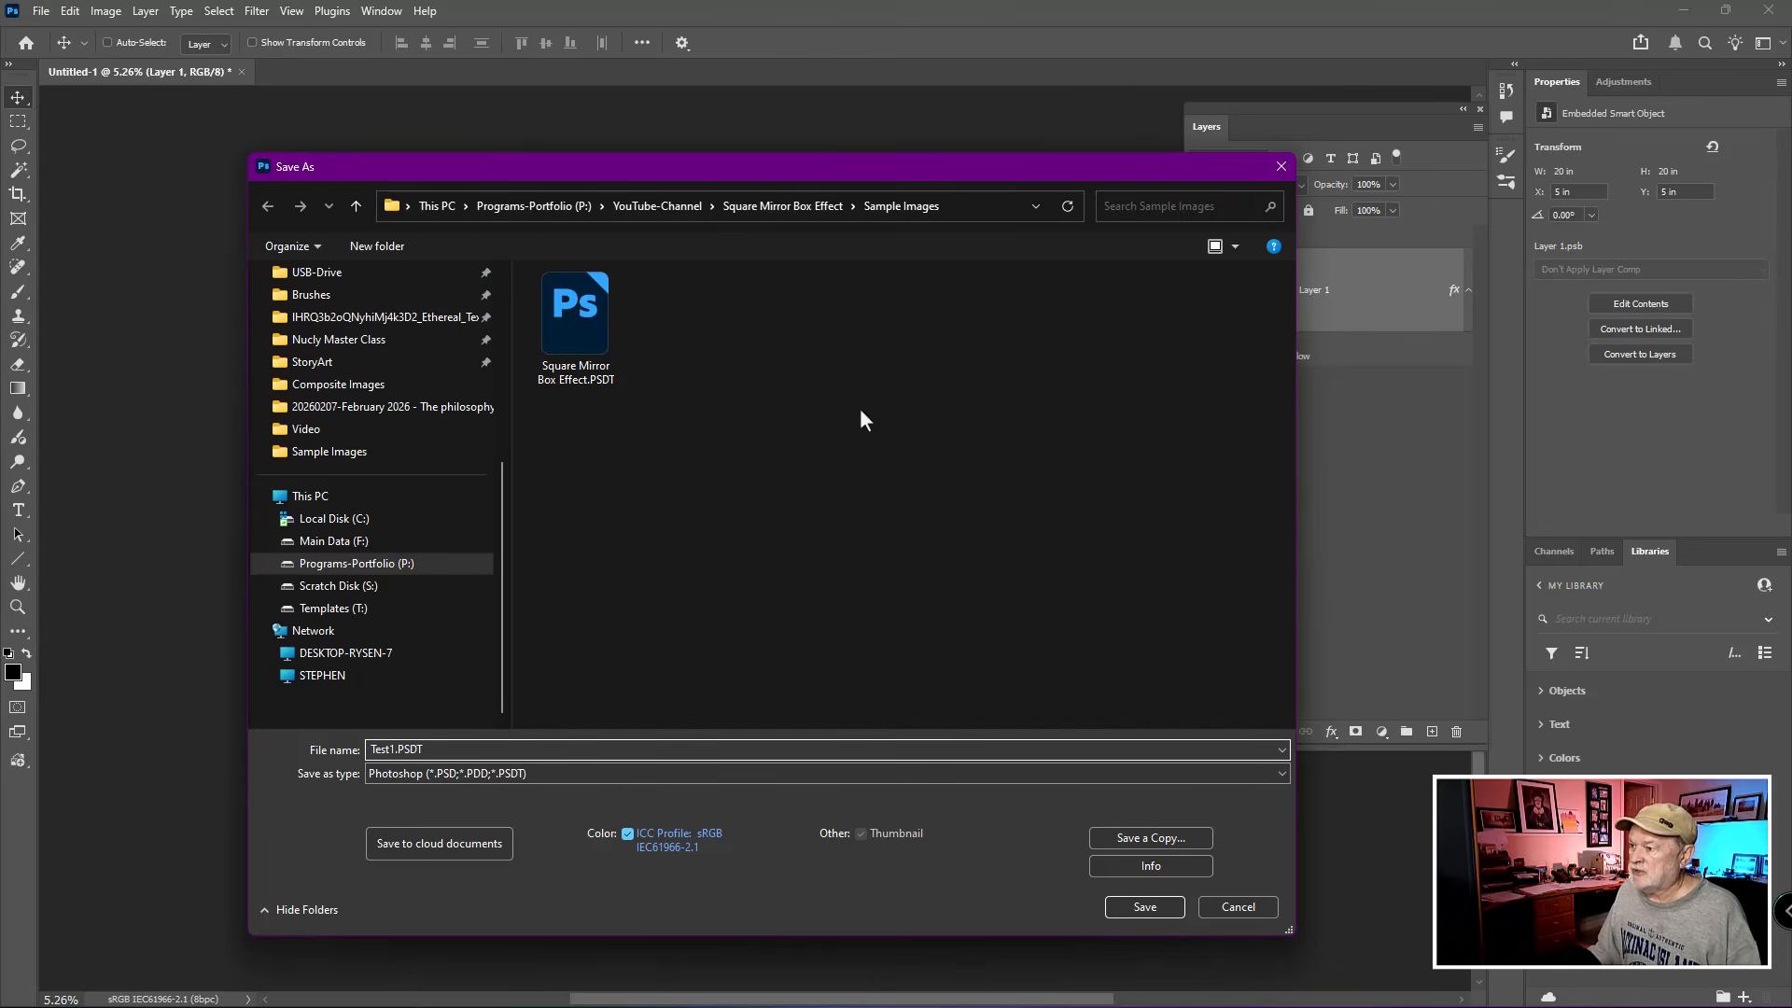
{"action": "left_click", "coordinate": [1146, 906]}
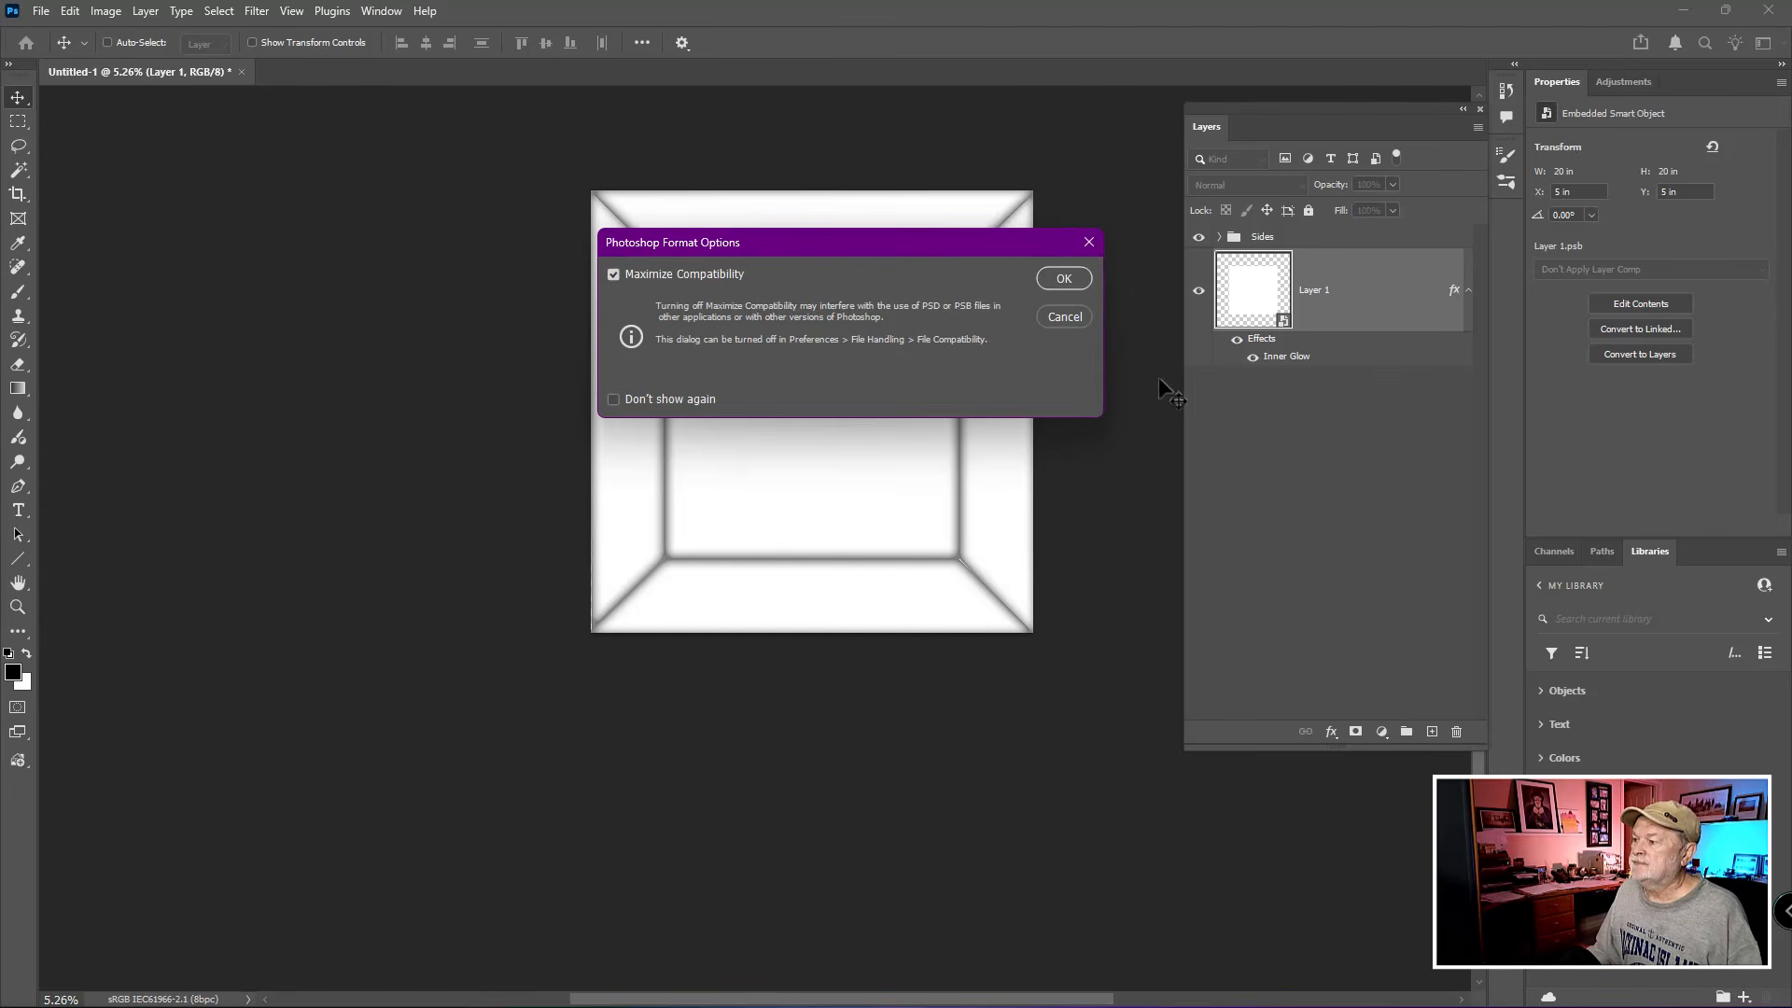
{"action": "left_click", "coordinate": [1064, 279]}
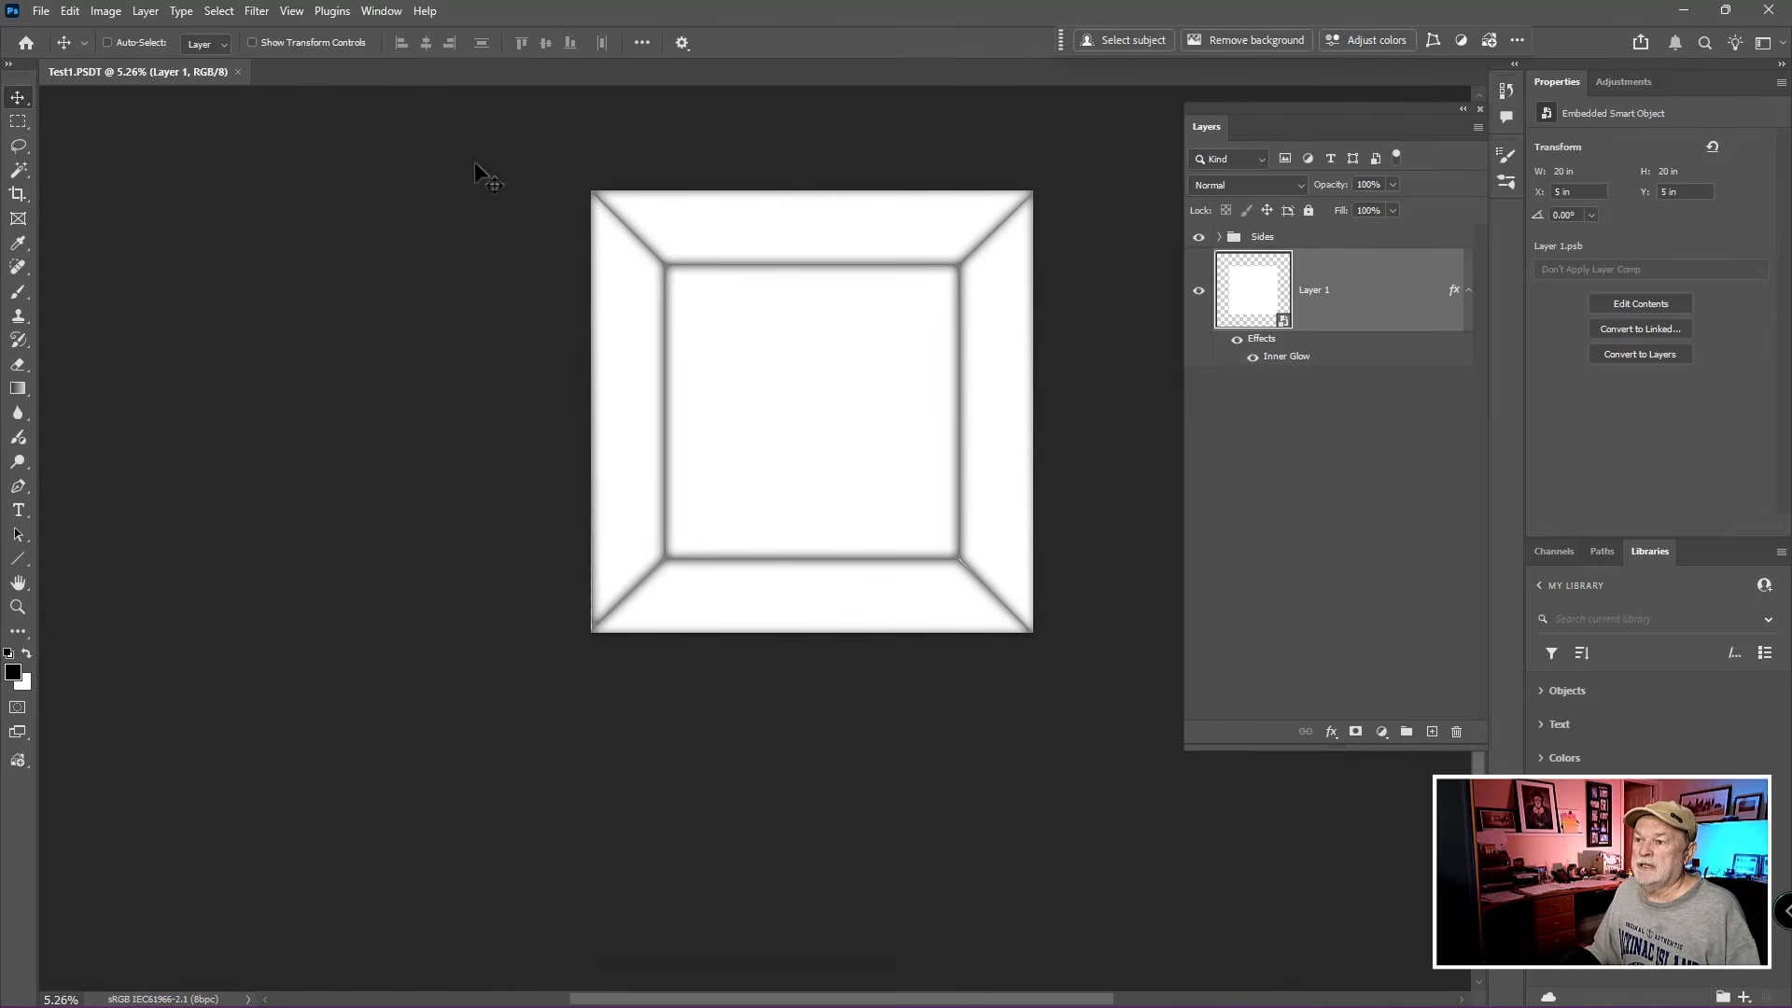
- Close the saved template document and open Test1.PSDT from the Sample Images folder
{"action": "left_click", "coordinate": [237, 72]}
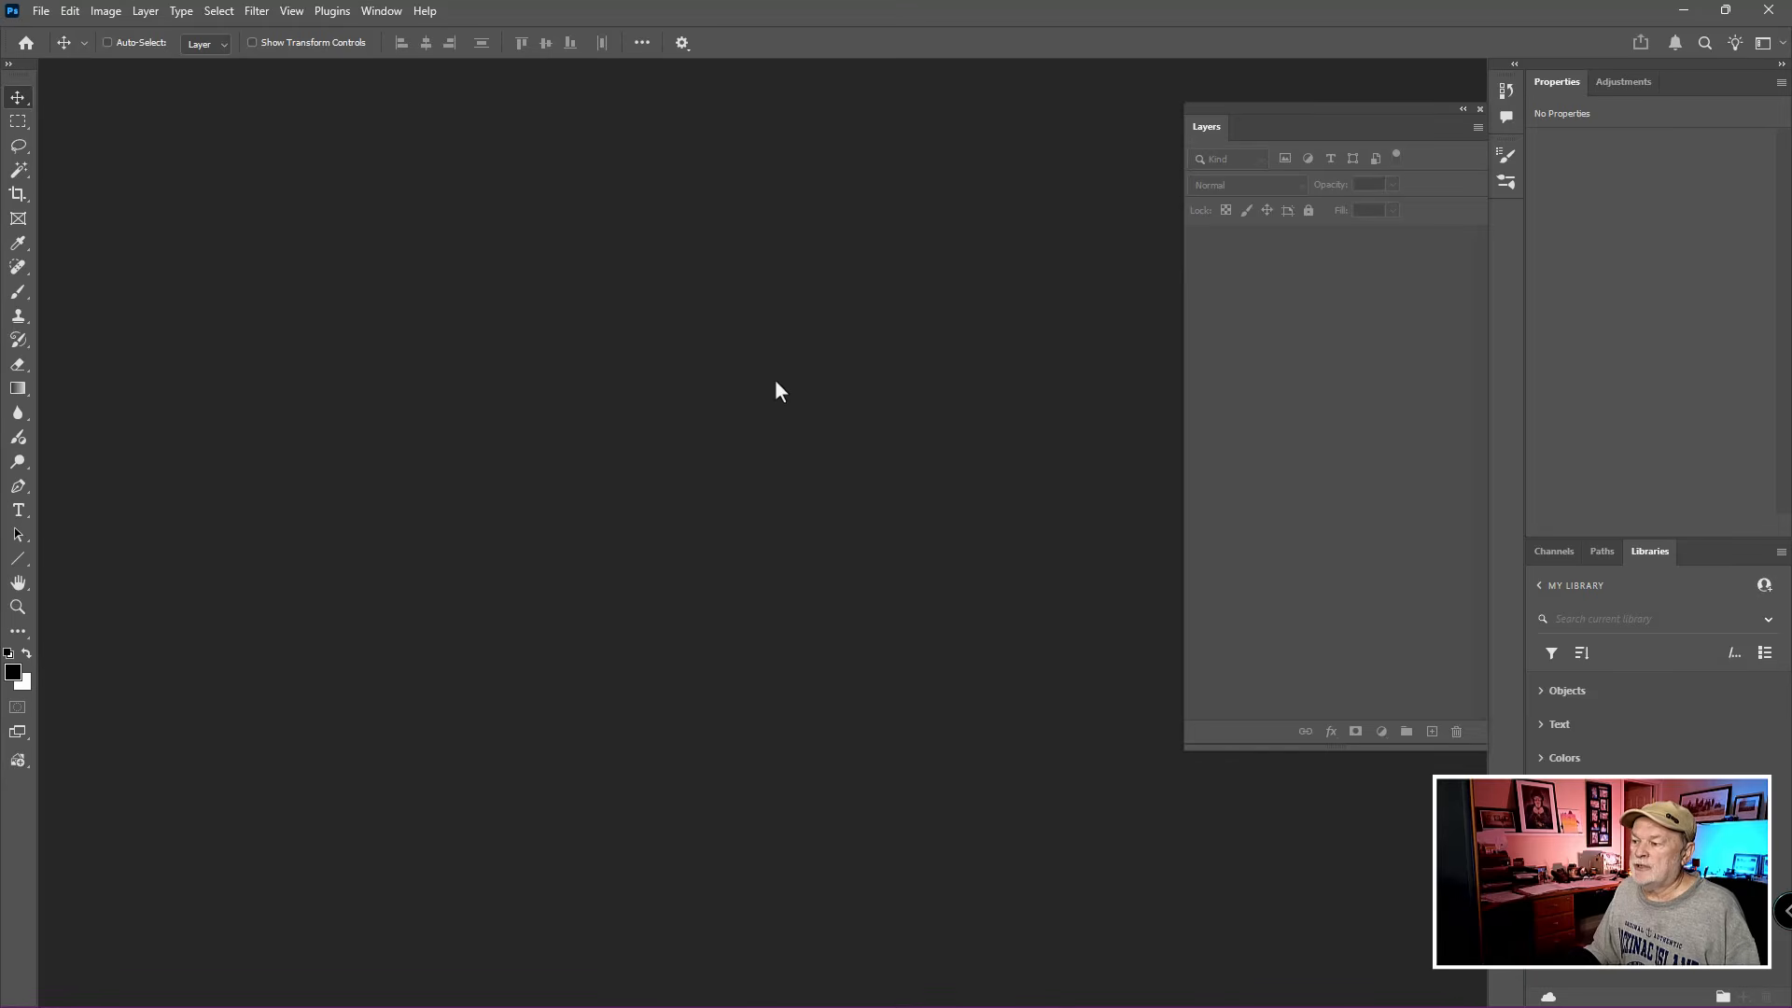
{"action": "key", "text": "ctrl+o"}
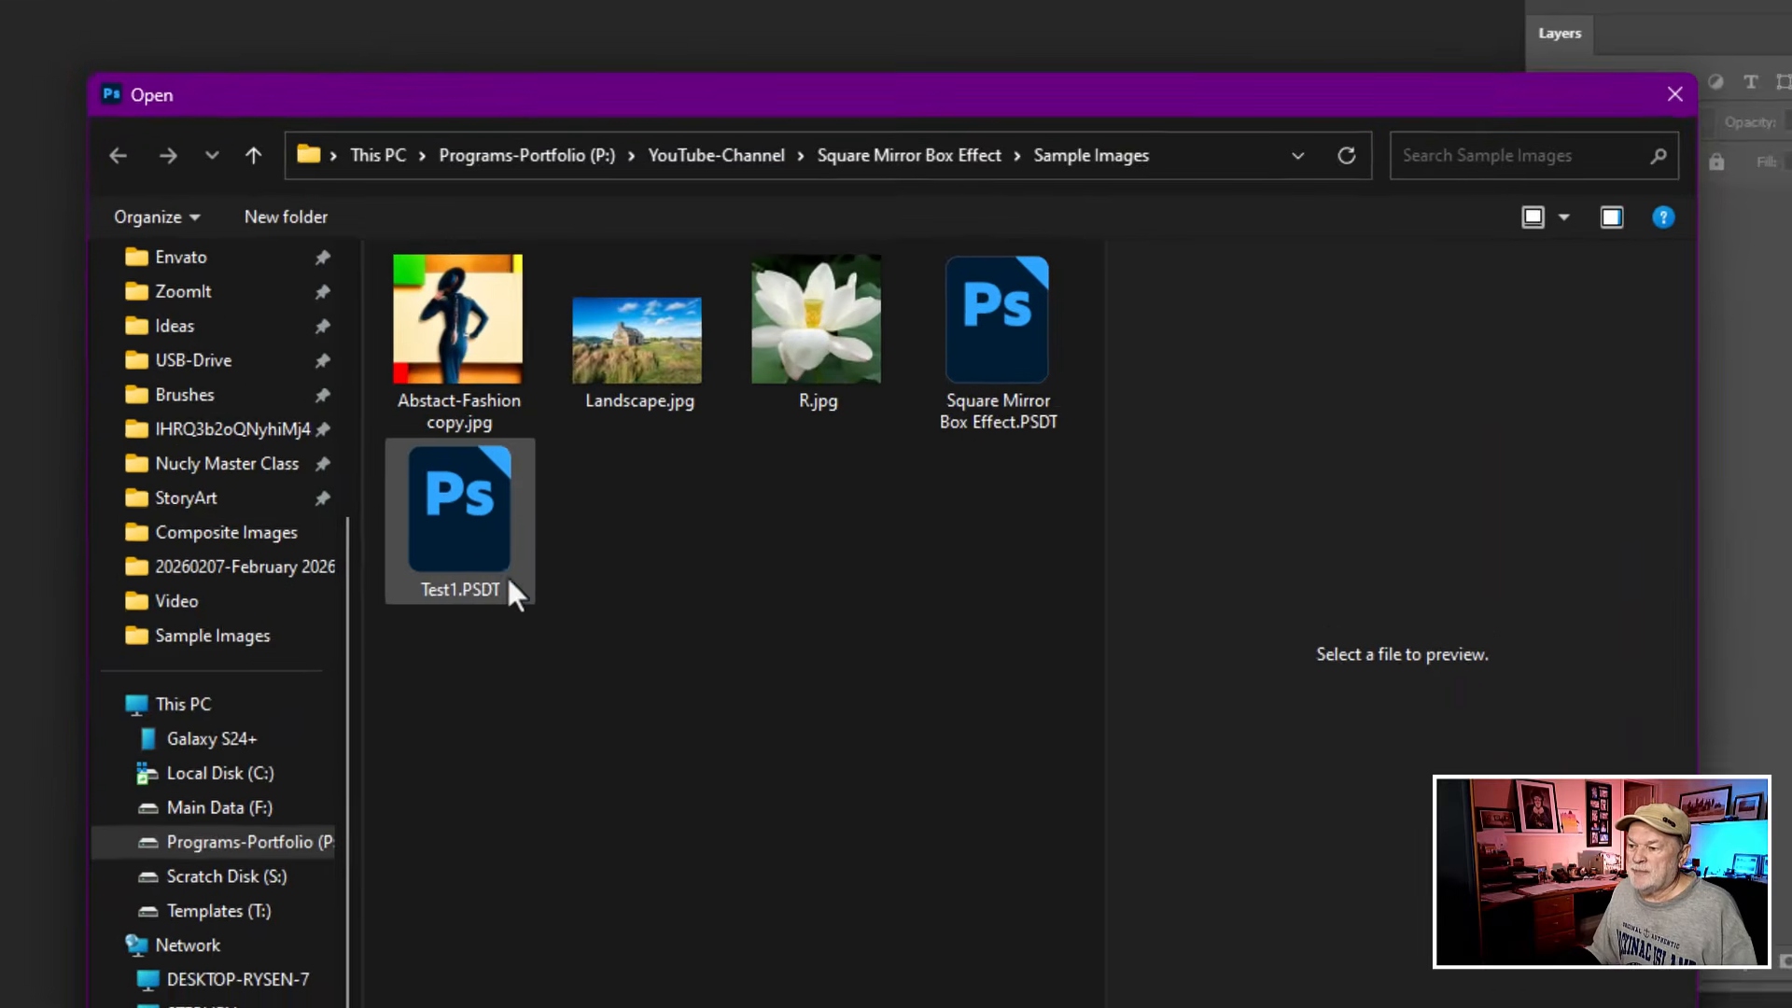
{"action": "left_click", "coordinate": [475, 539]}
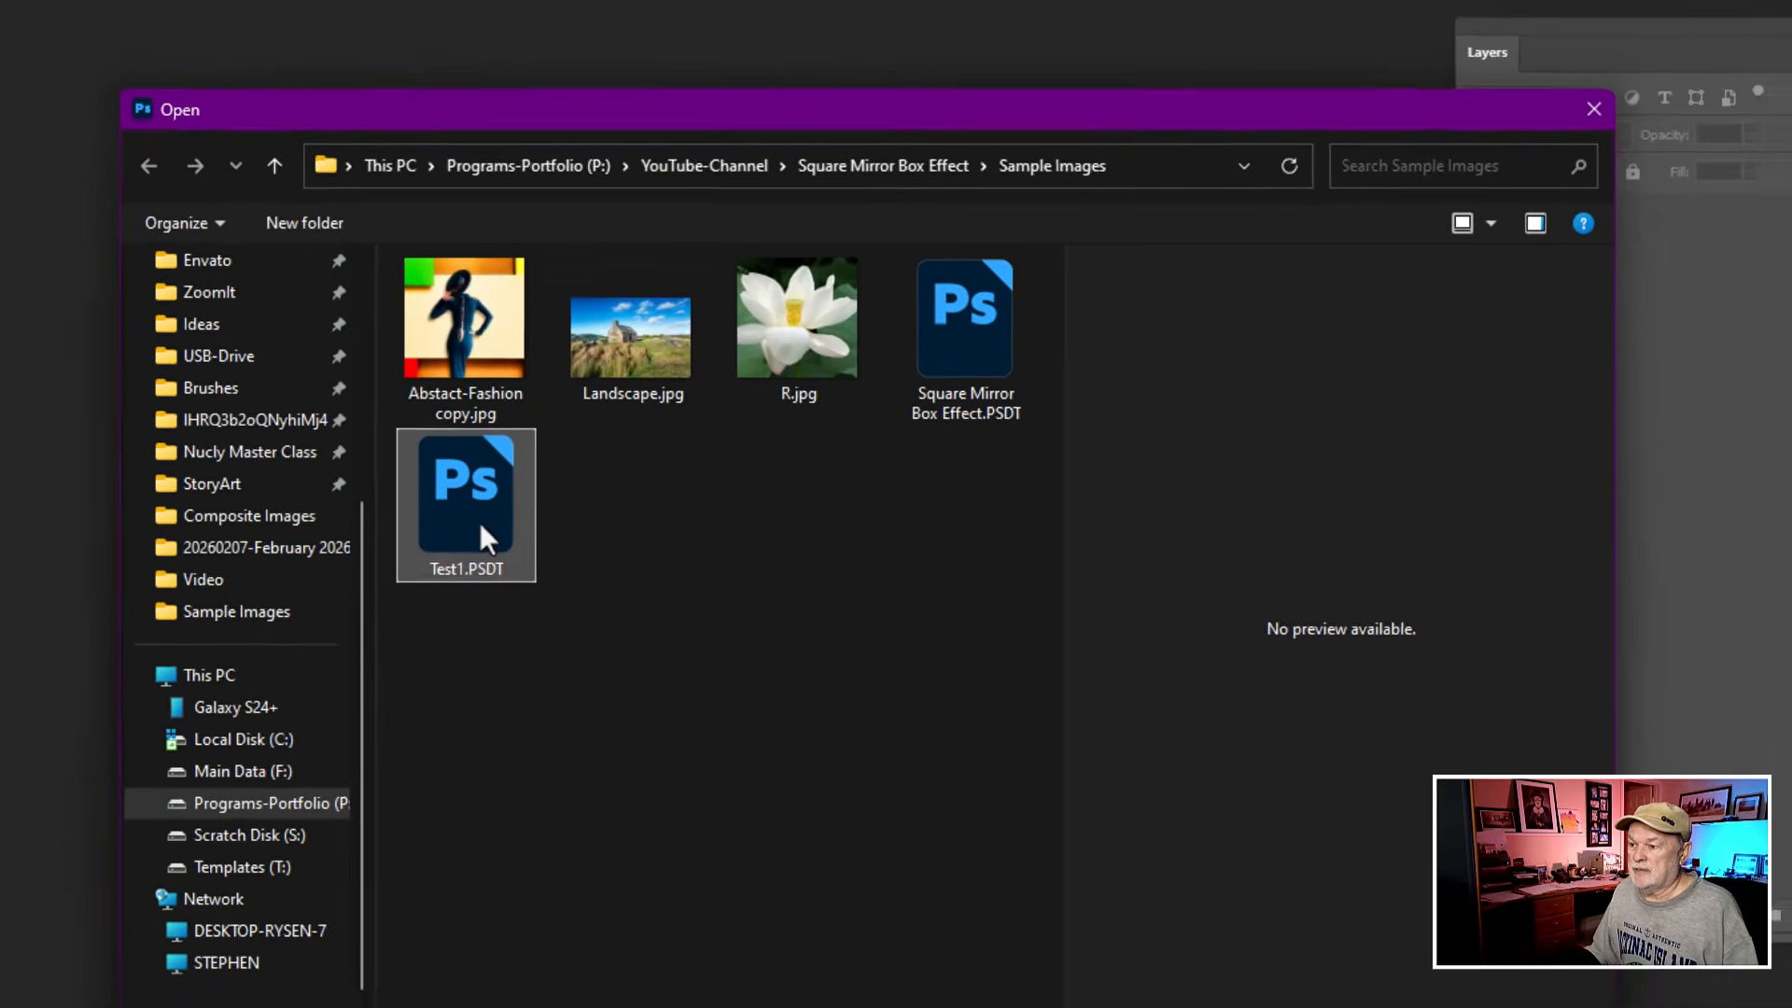
{"action": "double_click", "coordinate": [475, 540]}
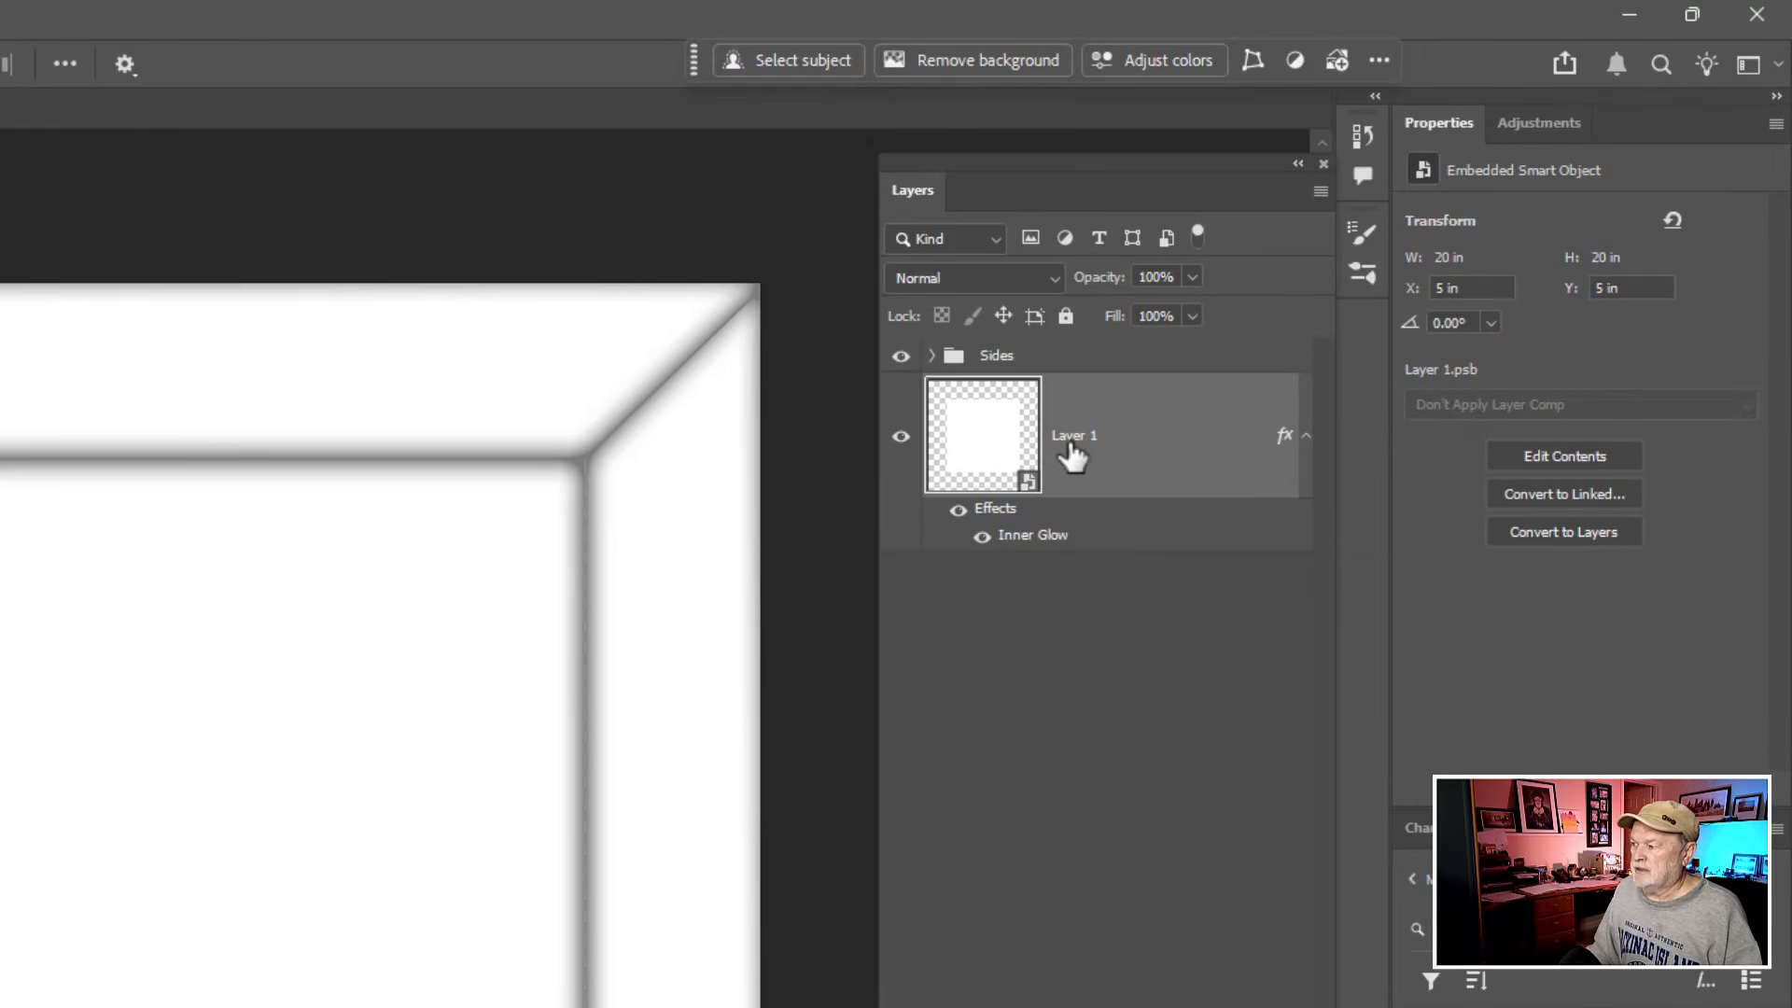
- Mark Layer 1 with a red color label
{"action": "left_click", "coordinate": [1070, 448]}
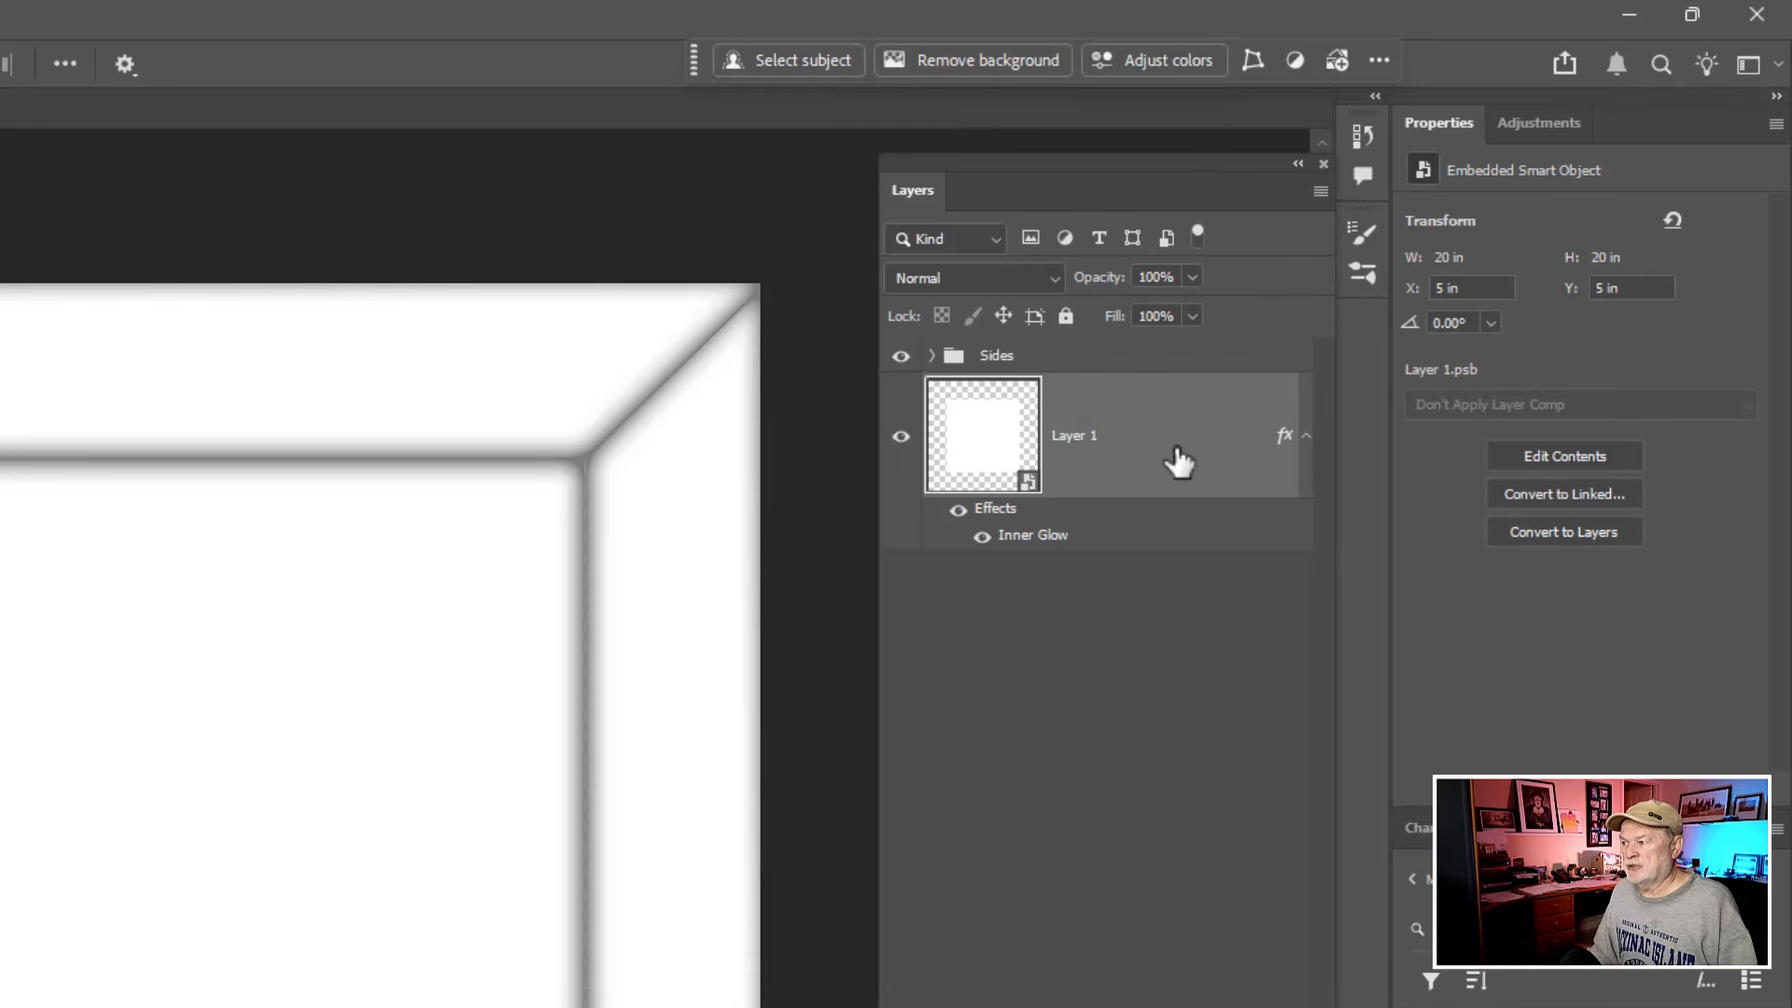
{"action": "right_click", "coordinate": [896, 397]}
{"action": "left_click", "coordinate": [928, 524]}
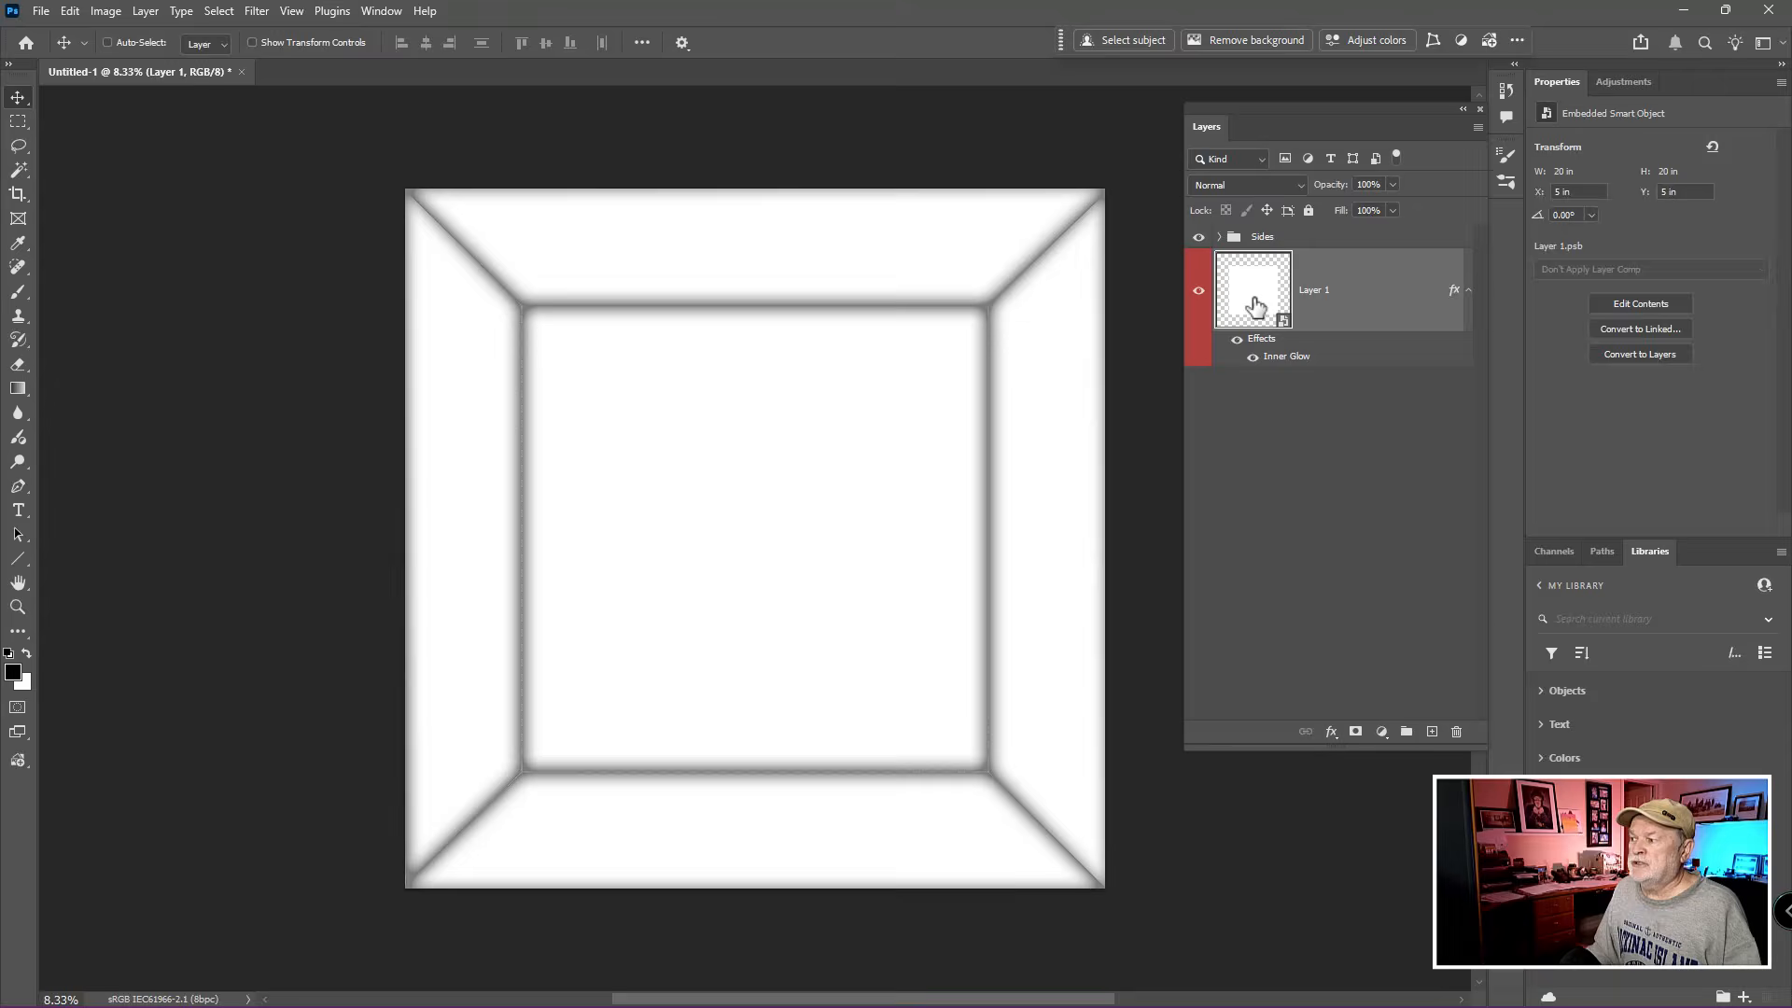
- Open Layer 1's smart object contents and place Landscape.jpg from the Sample Images folder as an embedded image
{"action": "double_click", "coordinate": [1253, 304]}
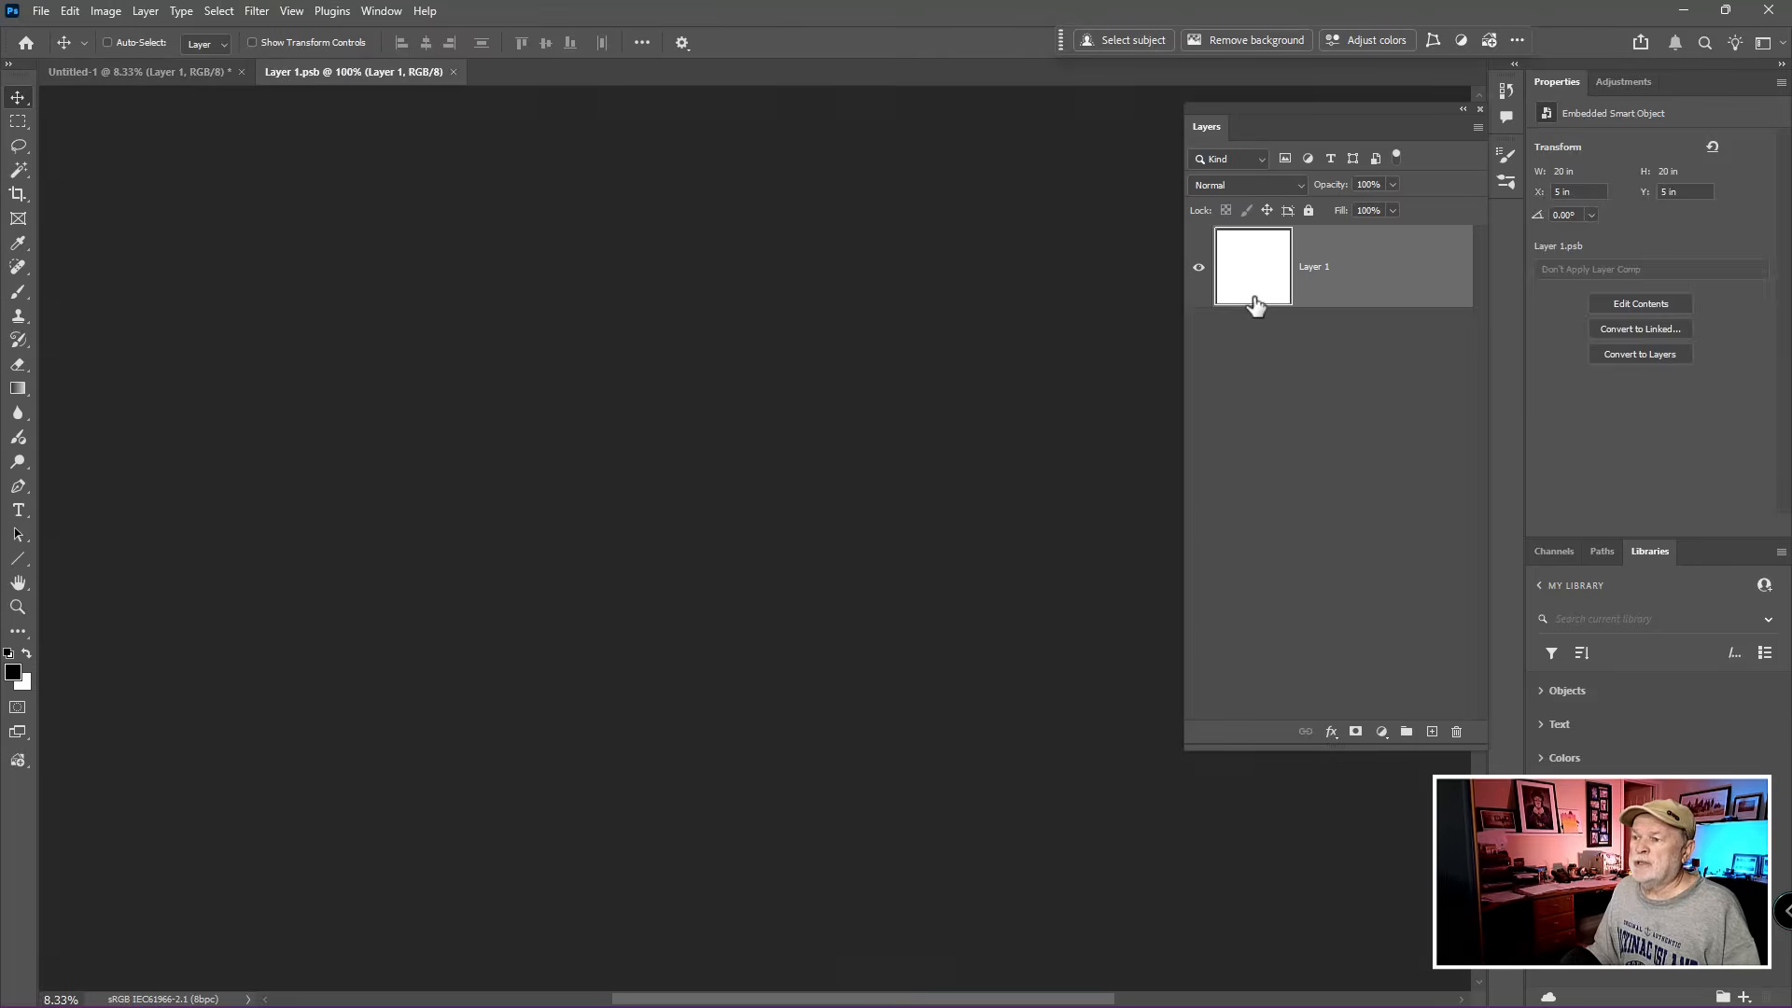
{"action": "left_click", "coordinate": [43, 12]}
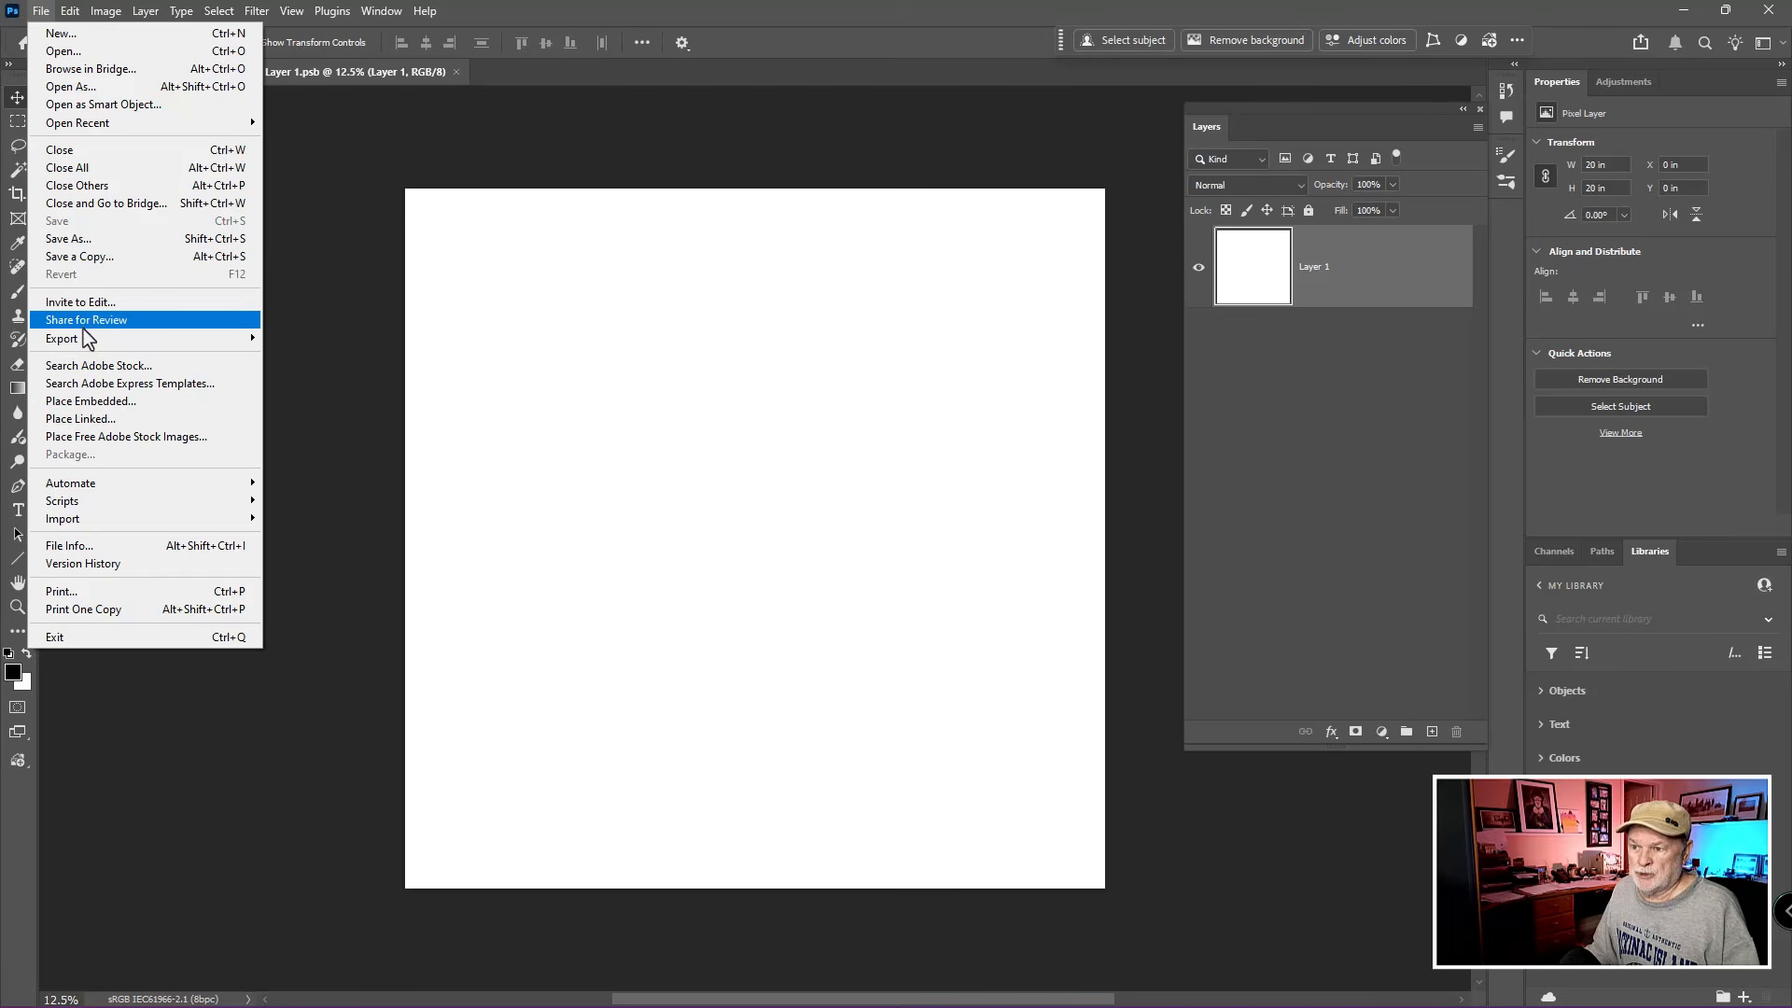
{"action": "left_click", "coordinate": [84, 401]}
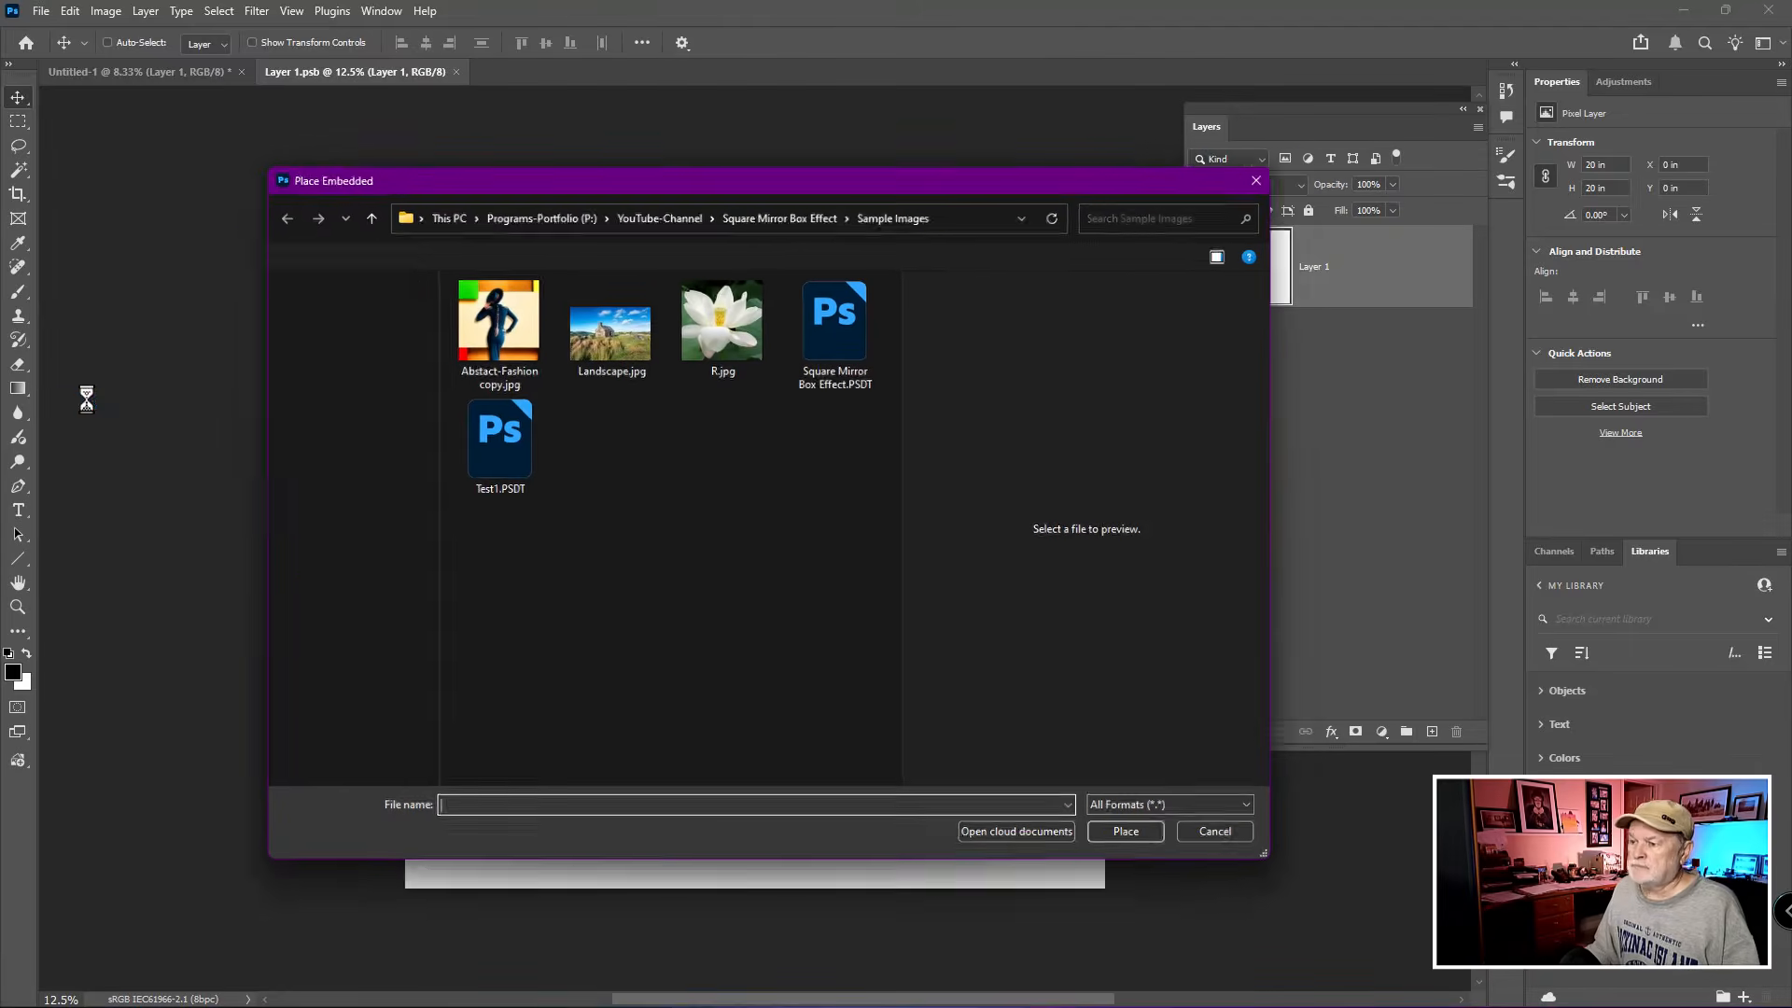
{"action": "left_click", "coordinate": [583, 366]}
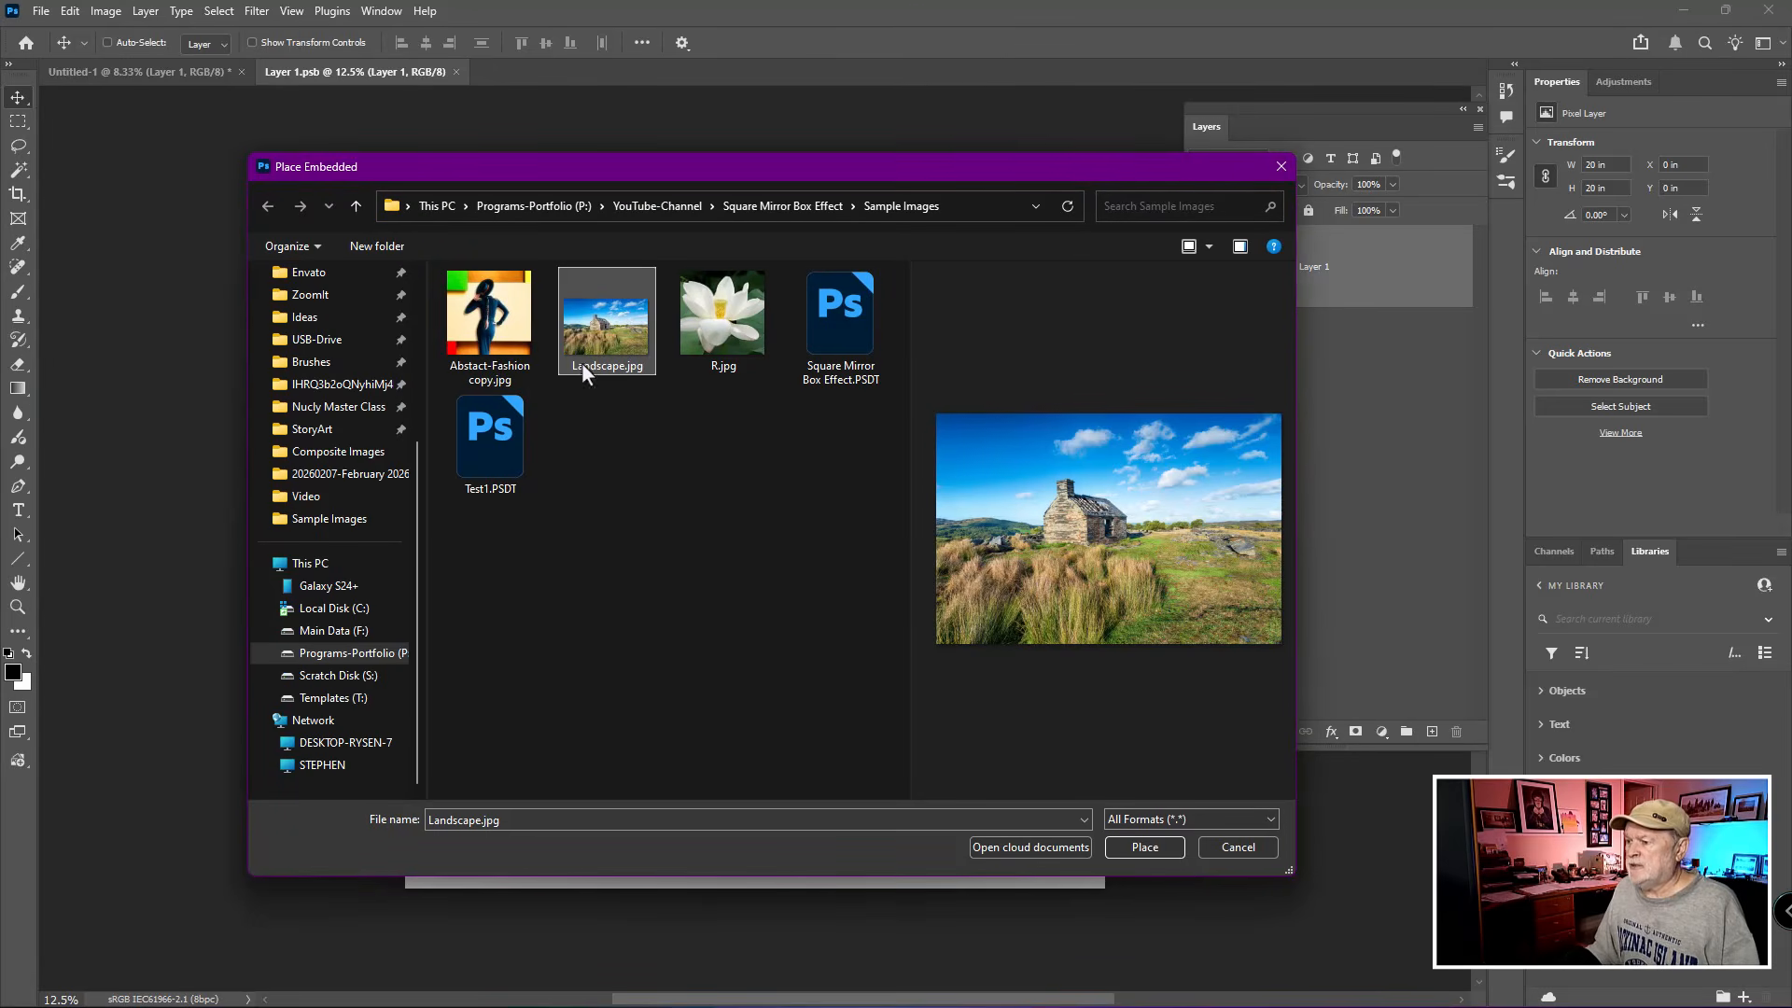
{"action": "left_click", "coordinate": [1167, 848]}
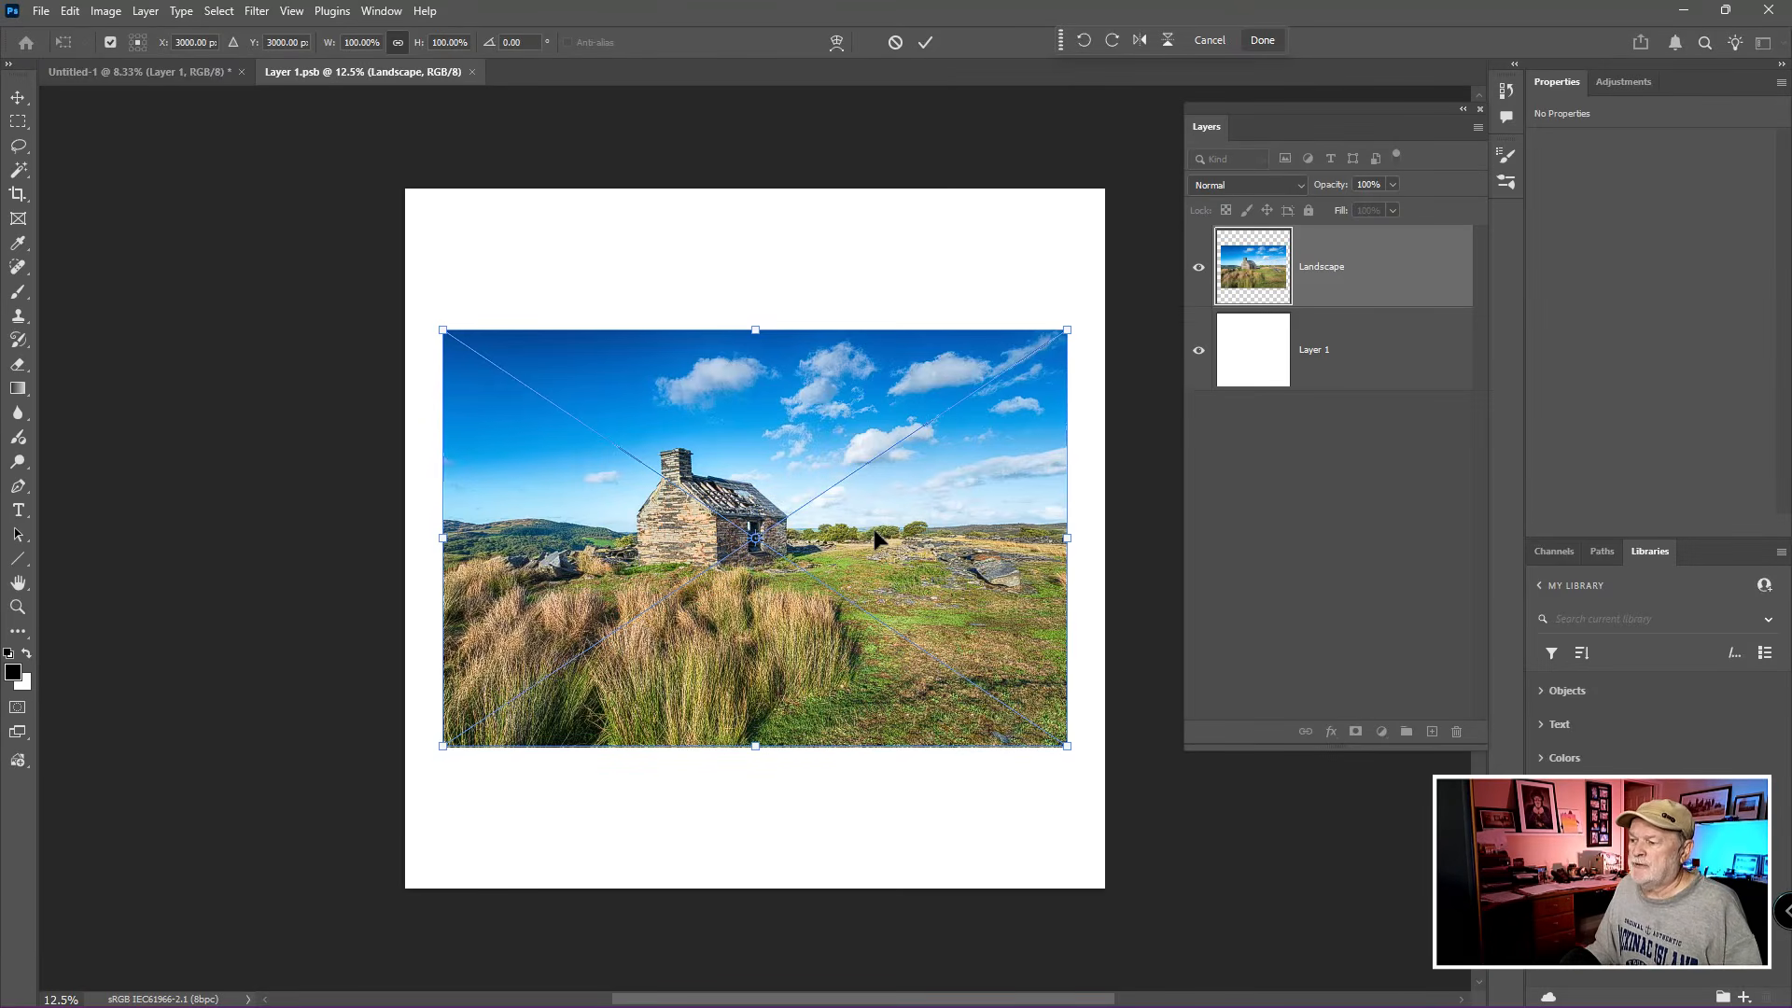
- Scale the placed landscape image to about 172% and position it so it covers the whole square canvas with the stone house in view
{"action": "left_click_drag", "start_coordinate": [875, 538], "coordinate": [743, 362]}
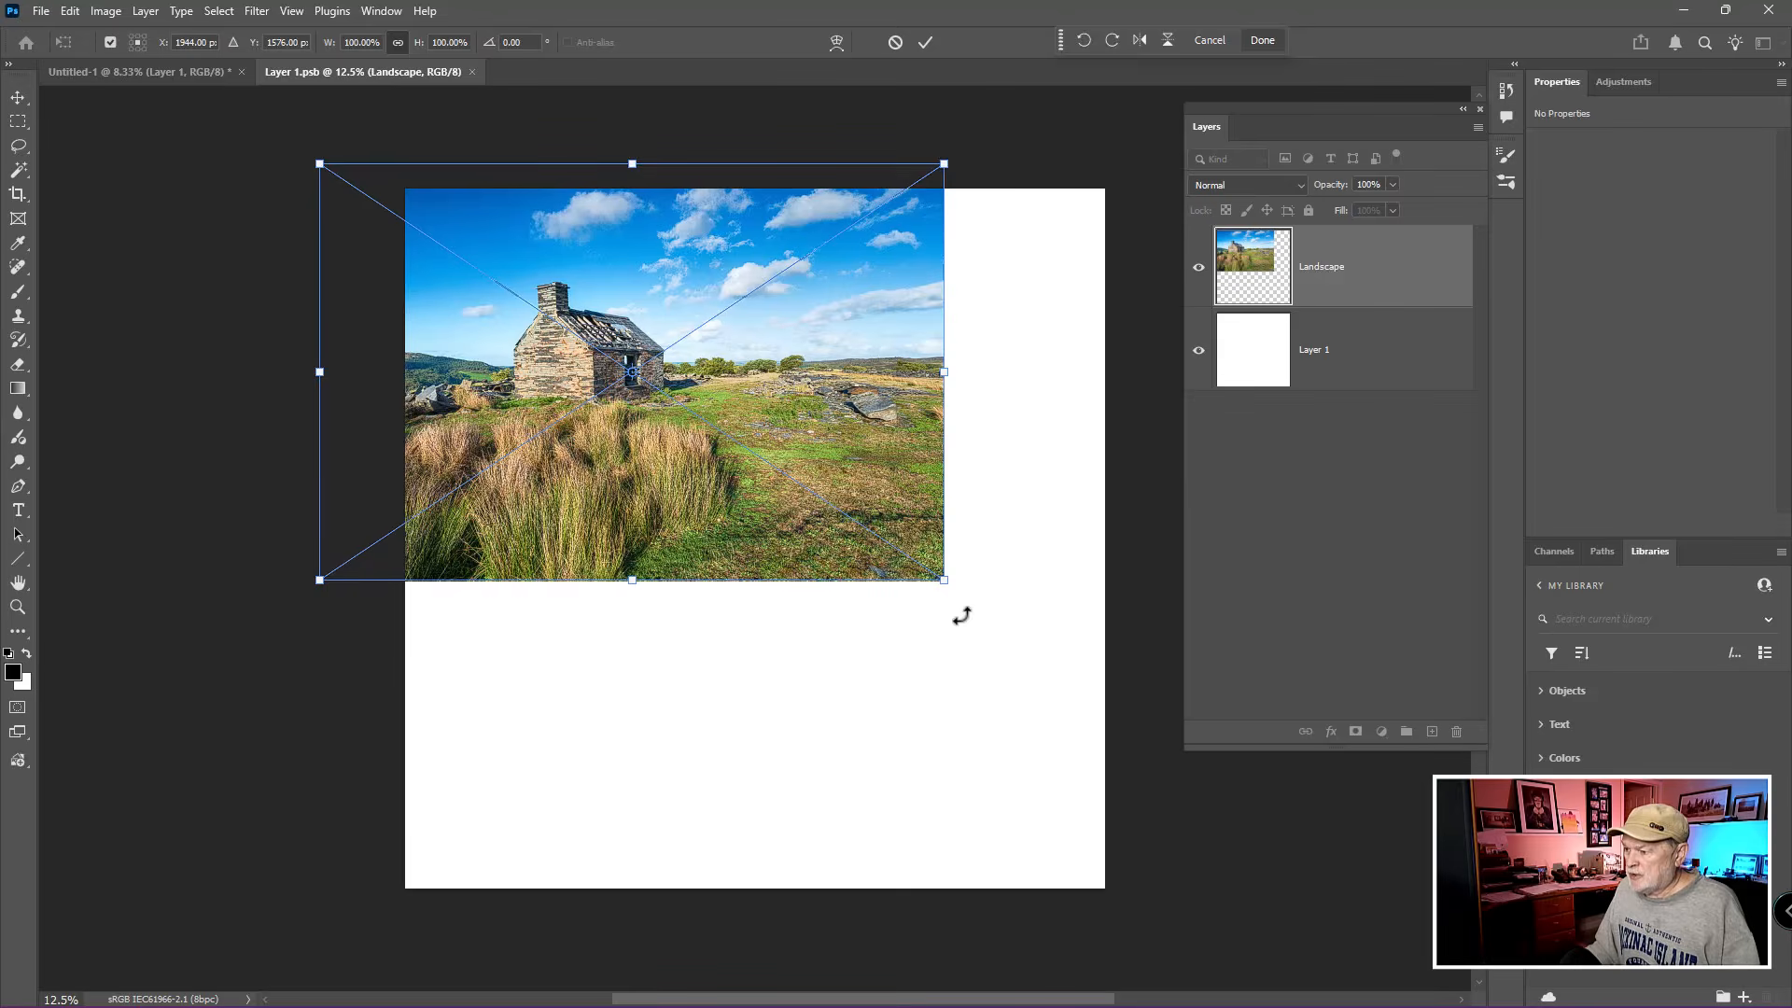
{"action": "left_click_drag", "start_coordinate": [948, 585], "coordinate": [1237, 1002]}
{"action": "scroll", "coordinate": [1010, 792], "scroll_direction": "up", "scroll_amount": 1}
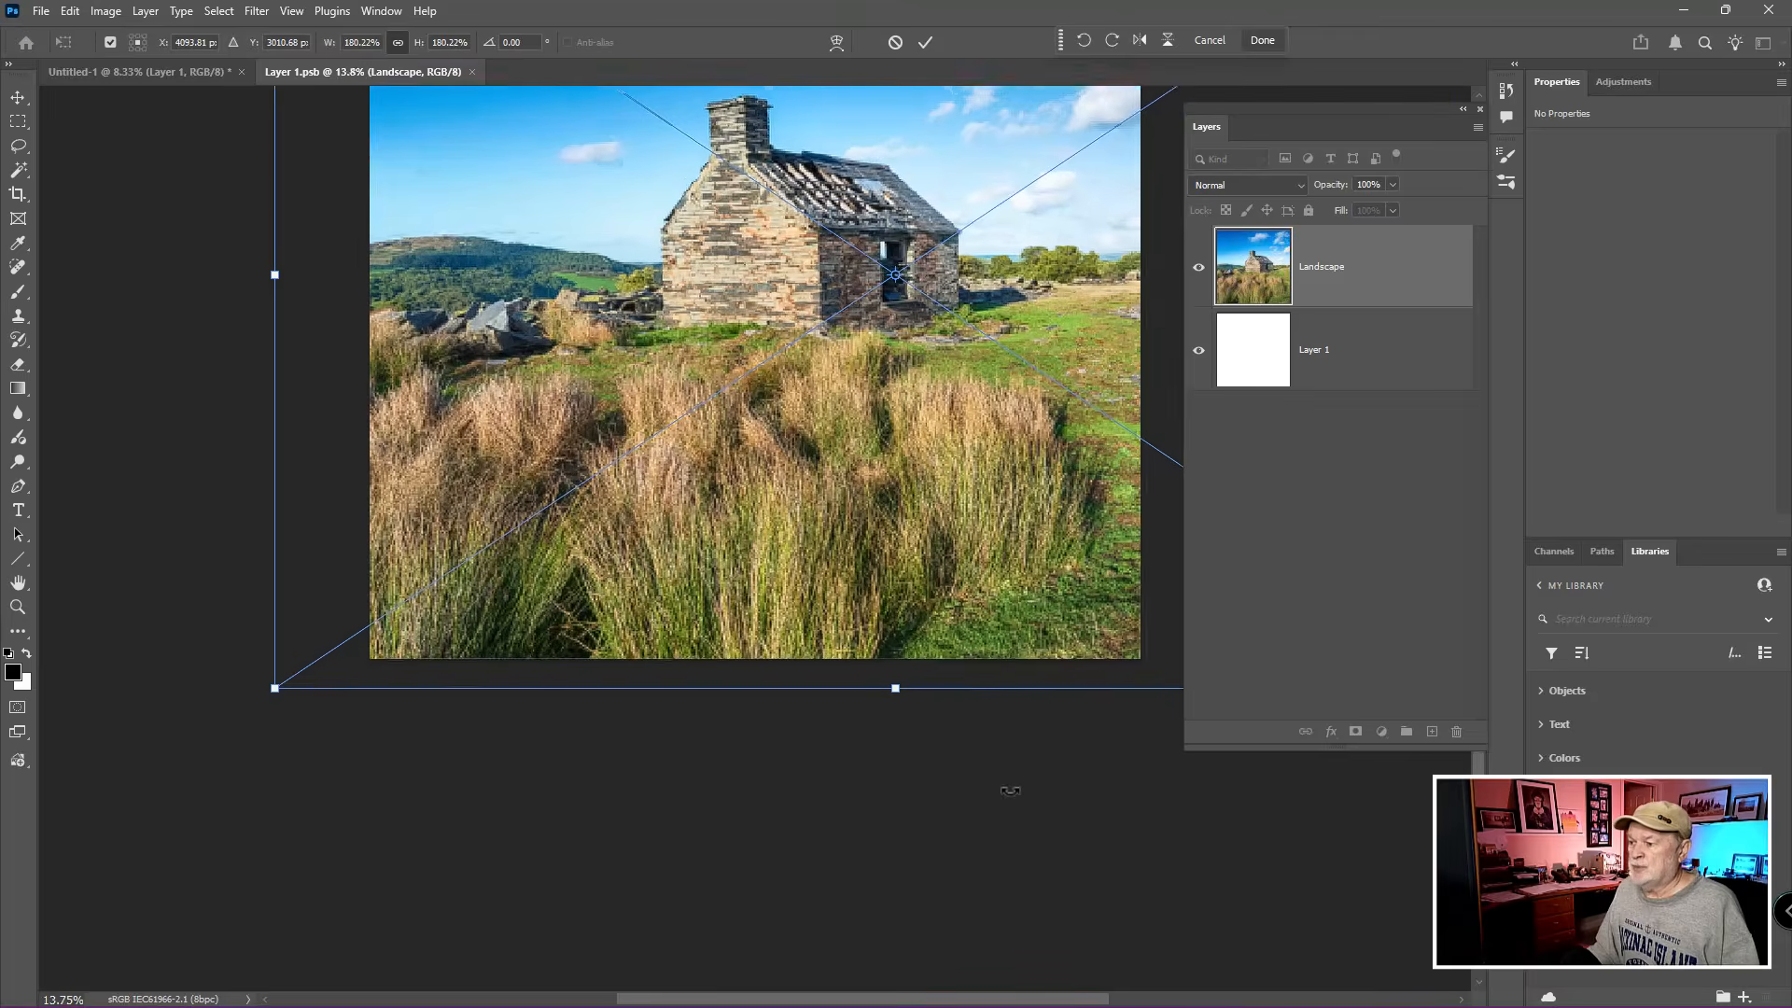
{"action": "scroll", "coordinate": [1011, 792], "scroll_direction": "down", "scroll_amount": 4}
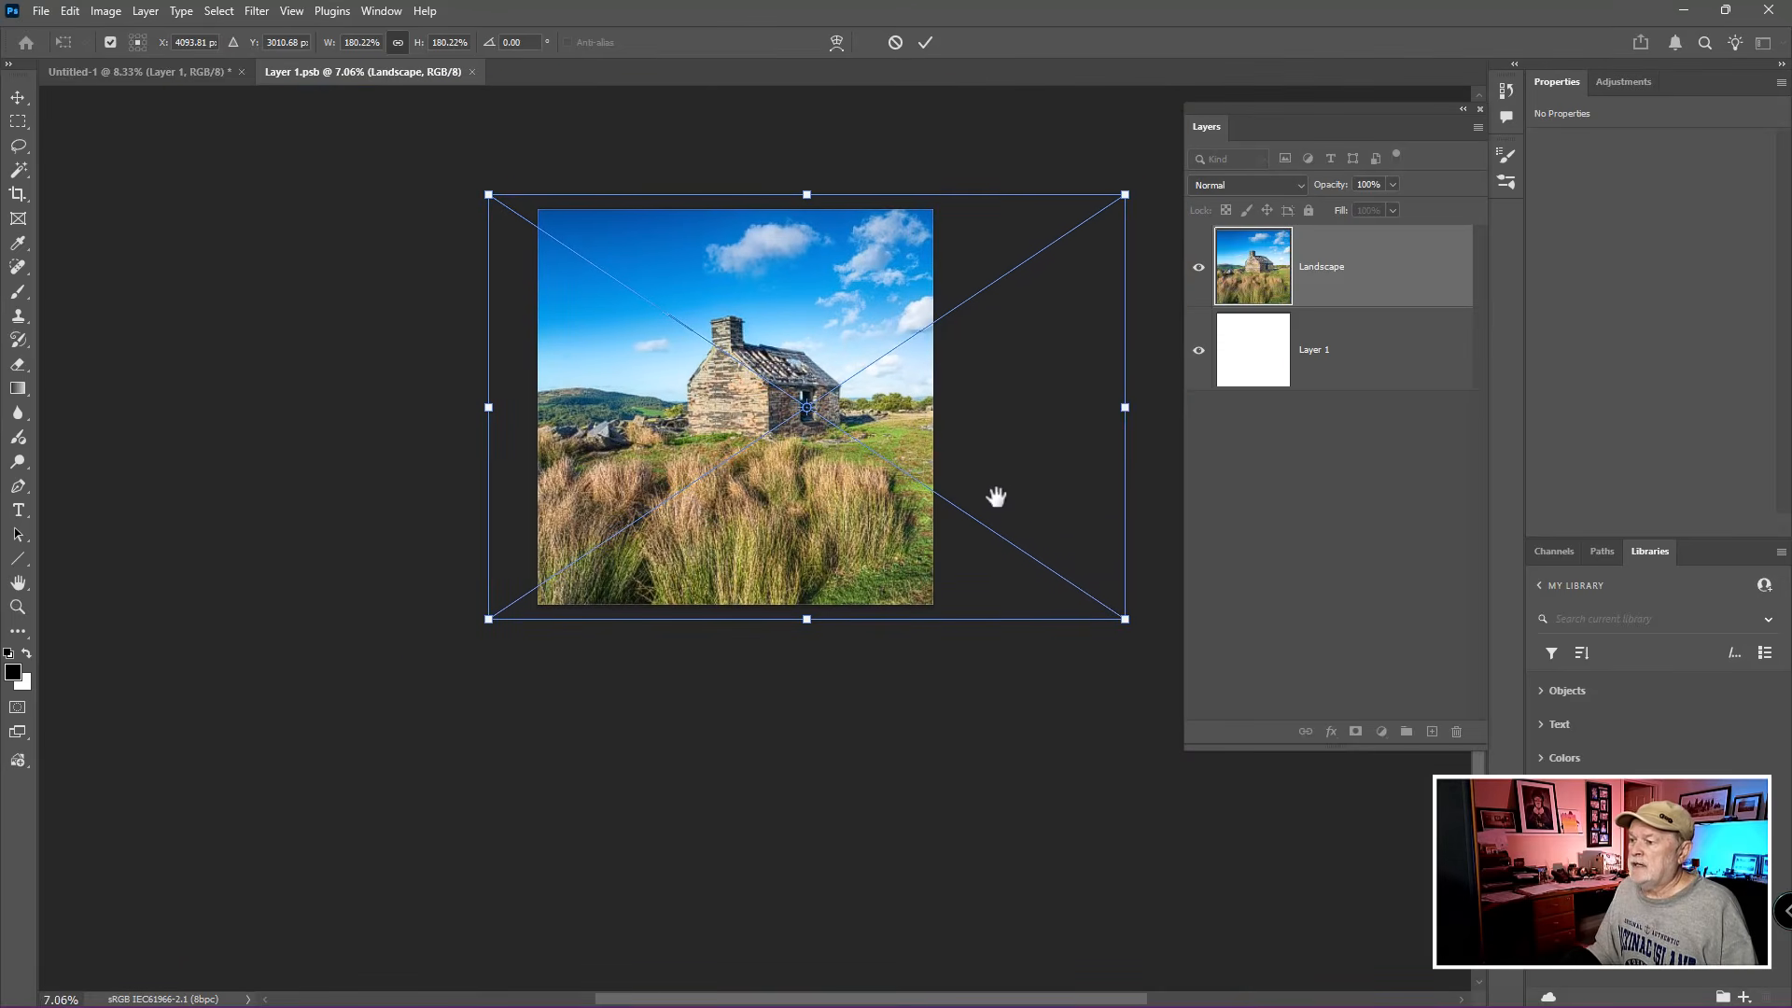
{"action": "left_click_drag", "start_coordinate": [997, 496], "coordinate": [935, 527]}
{"action": "left_click_drag", "start_coordinate": [742, 487], "coordinate": [665, 484]}
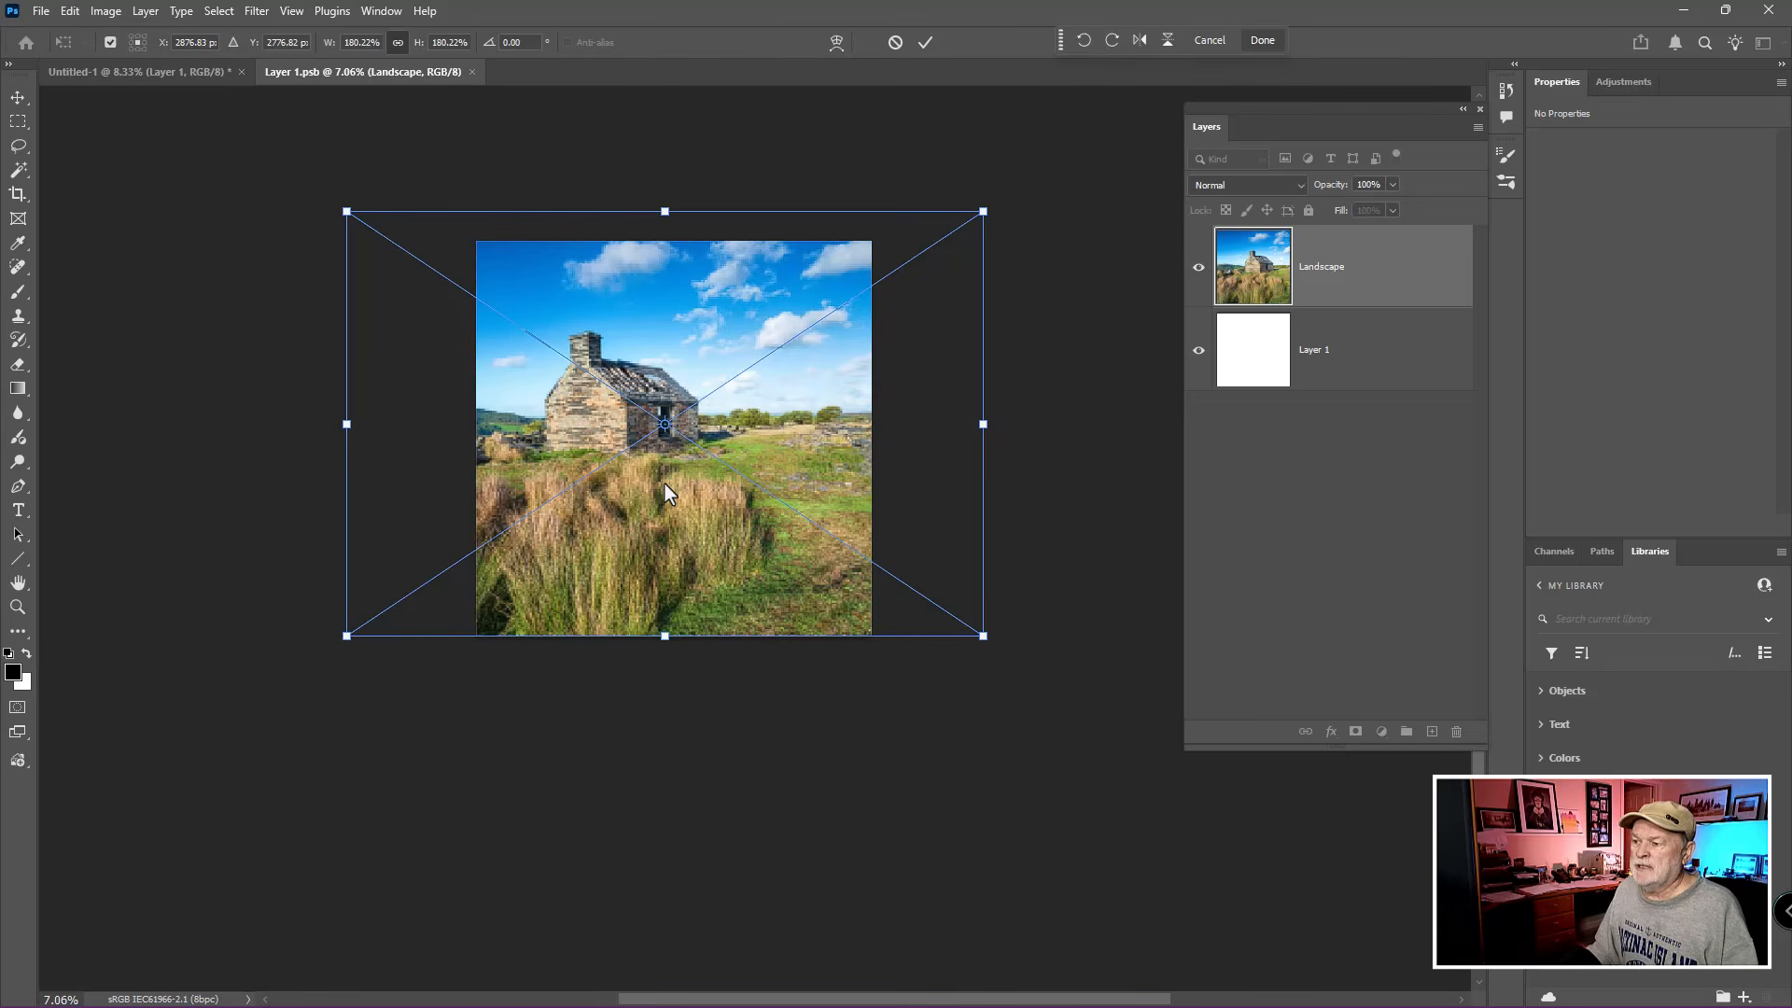
{"action": "left_click_drag", "start_coordinate": [665, 211], "coordinate": [662, 233]}
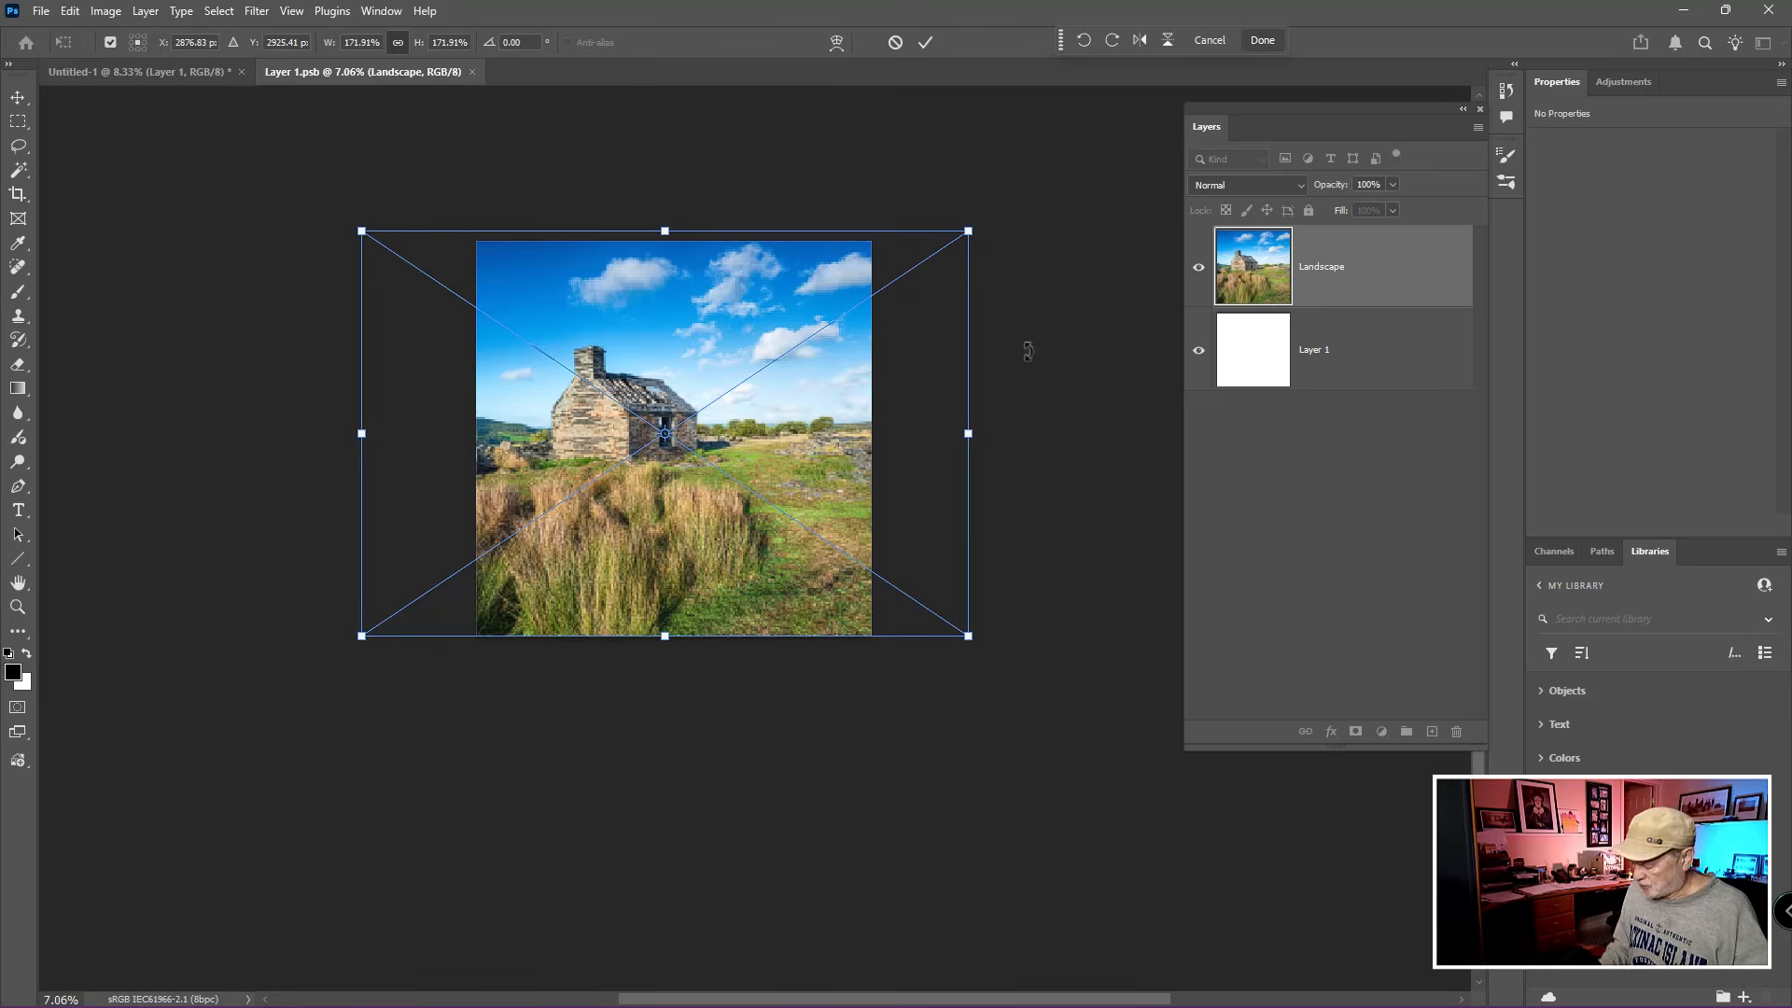
{"action": "key", "text": "Return"}
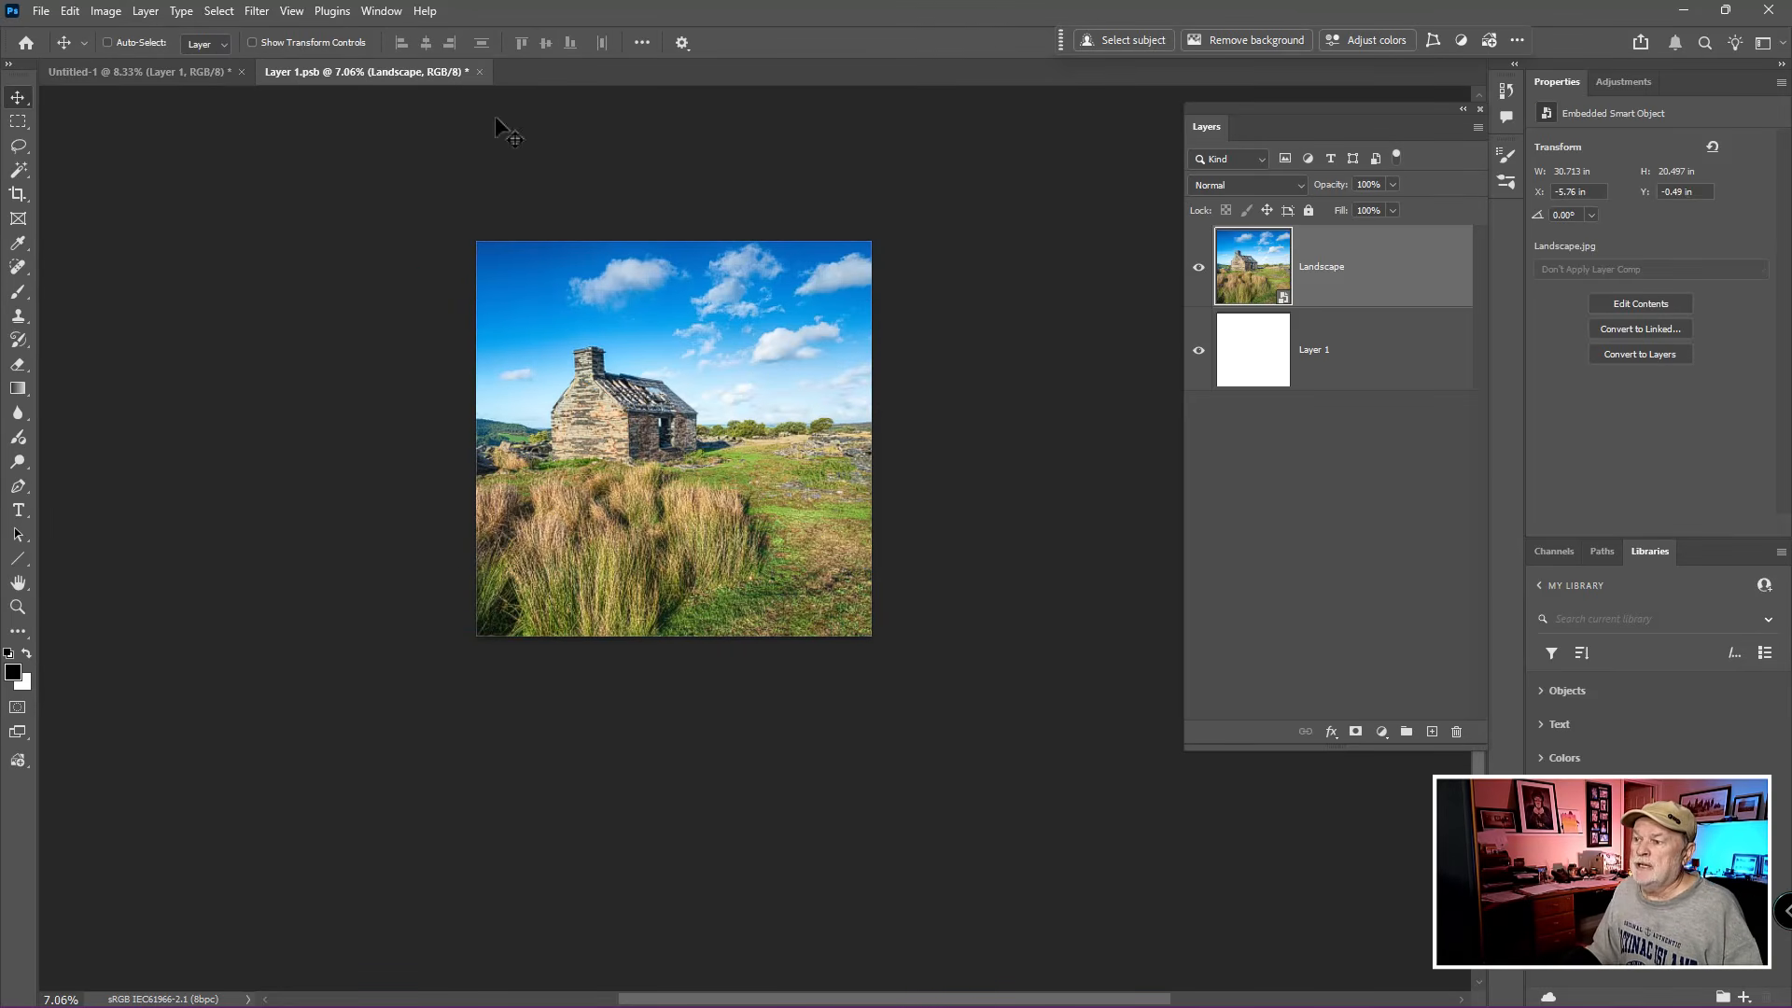
- Close the Layer 1.psb smart object document with its changes saved and view the whole mirror box
{"action": "left_click", "coordinate": [479, 71]}
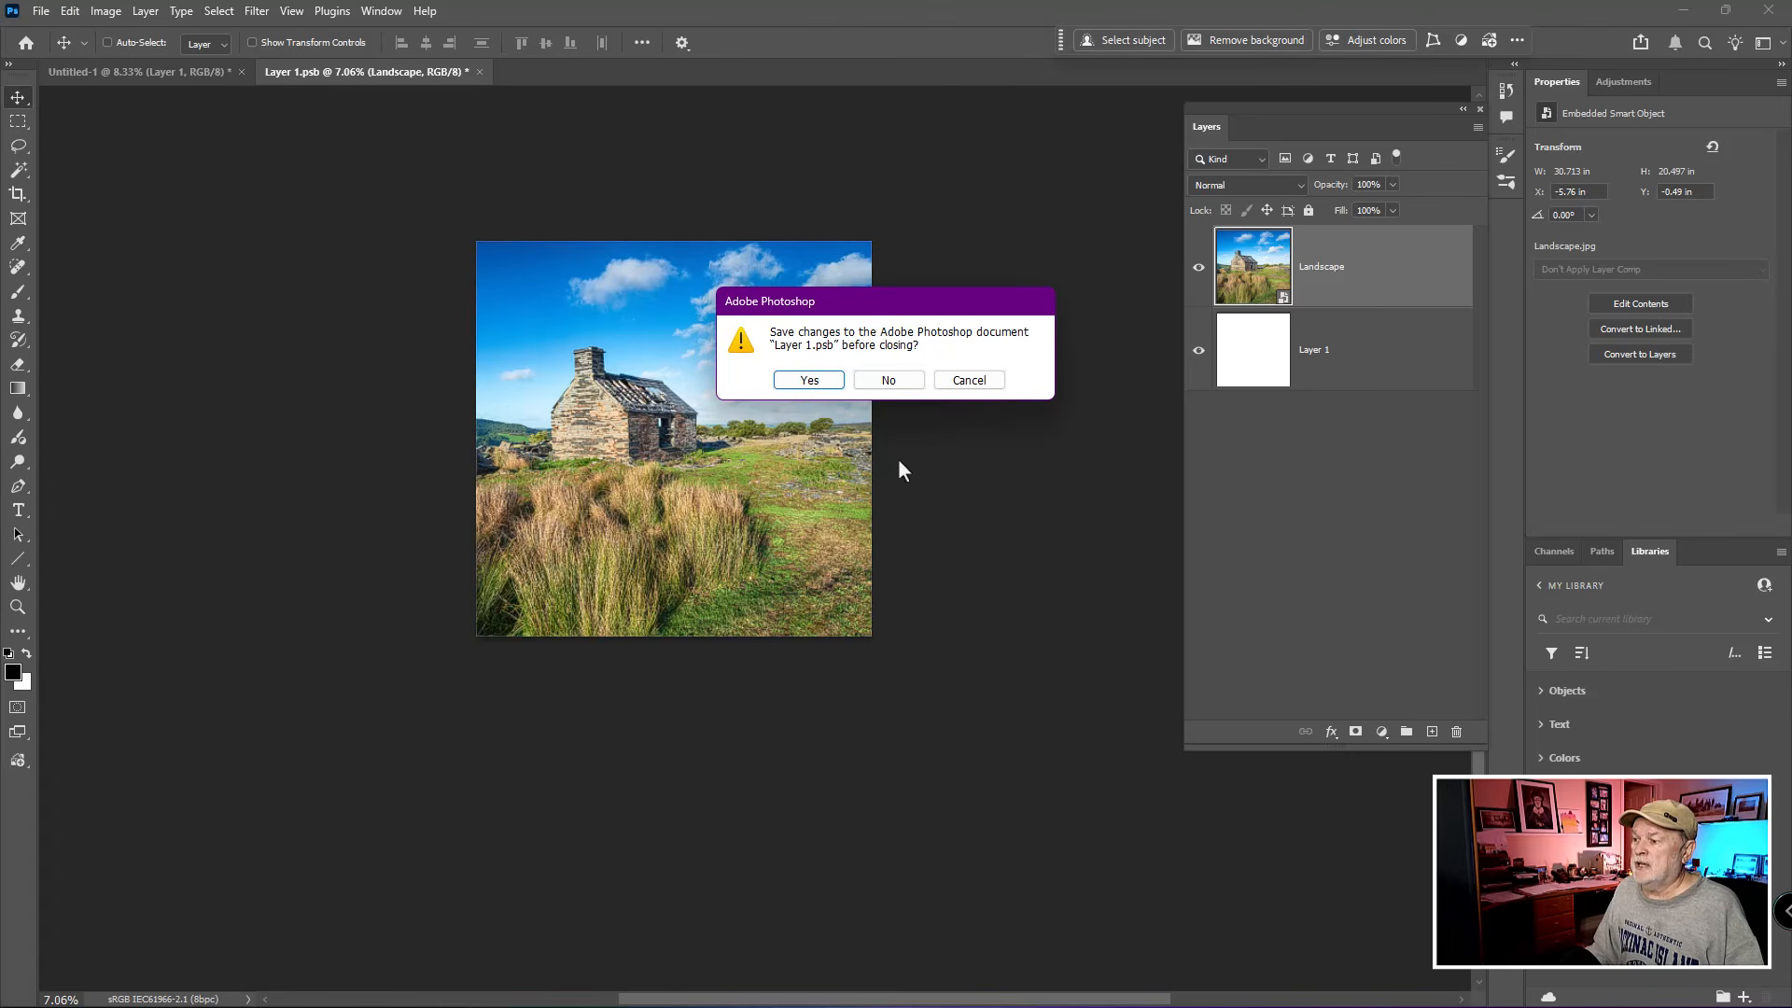
{"action": "left_click", "coordinate": [799, 384]}
{"action": "left_click", "coordinate": [800, 383]}
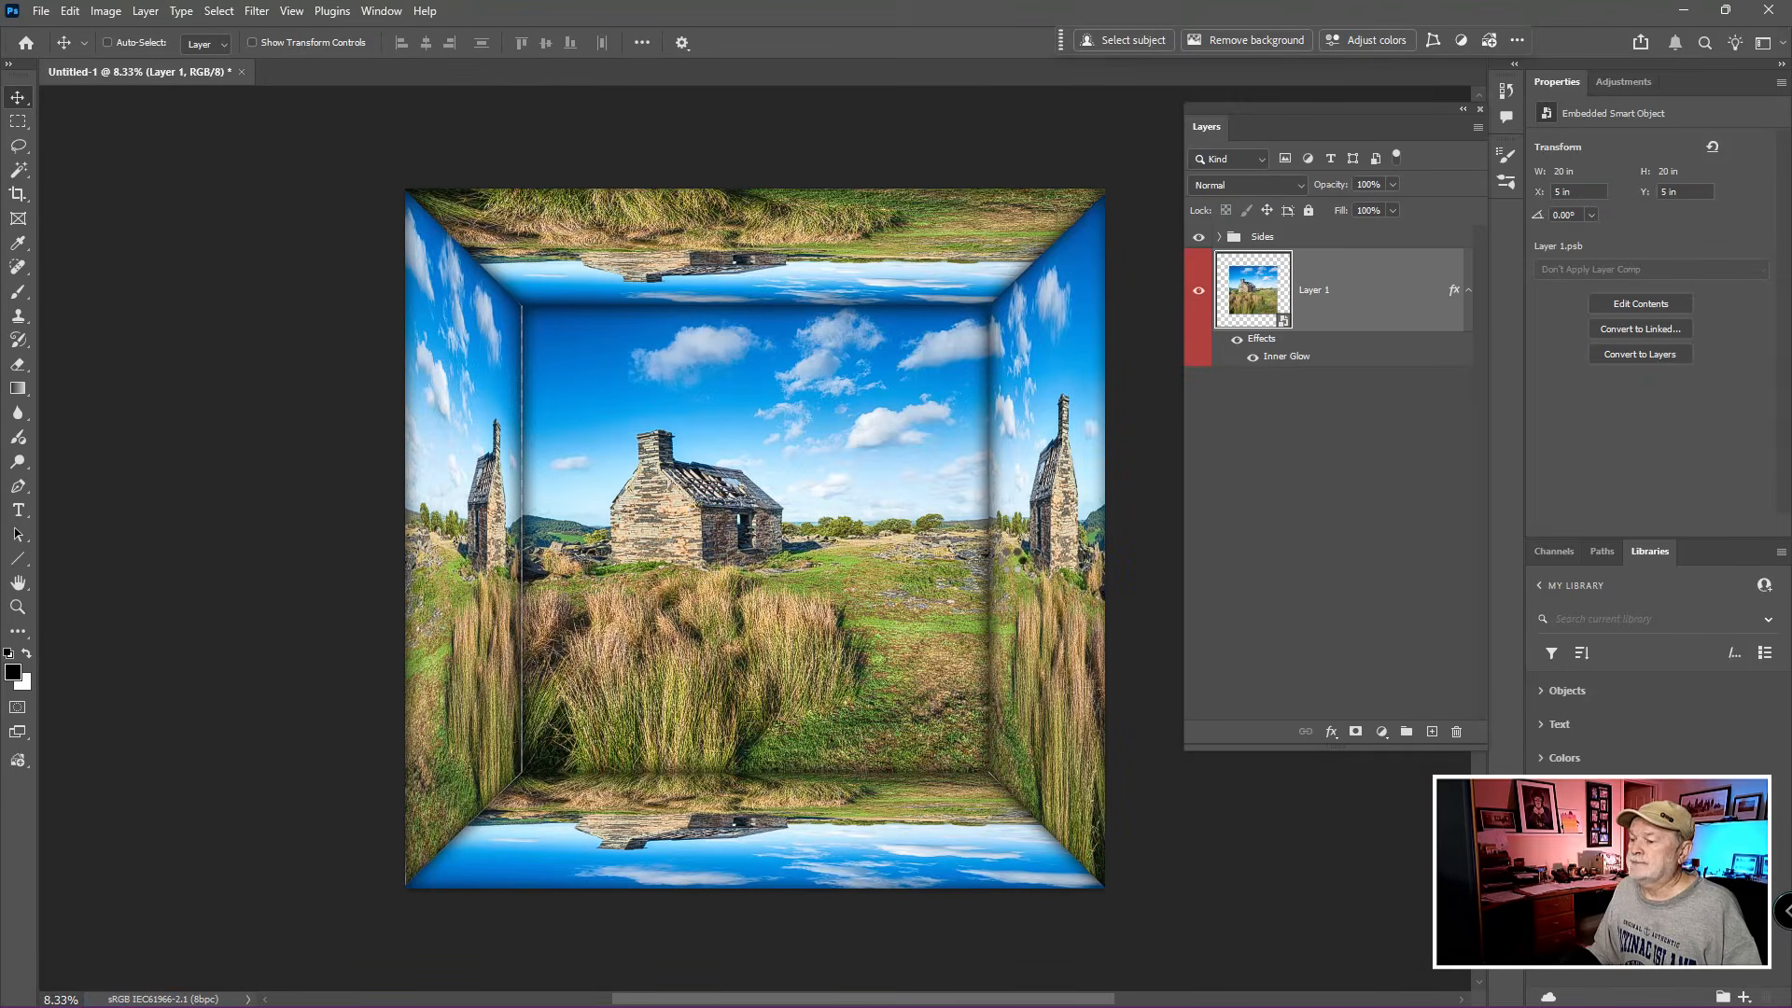
{"action": "scroll", "coordinate": [1010, 558], "scroll_direction": "down", "scroll_amount": 2}
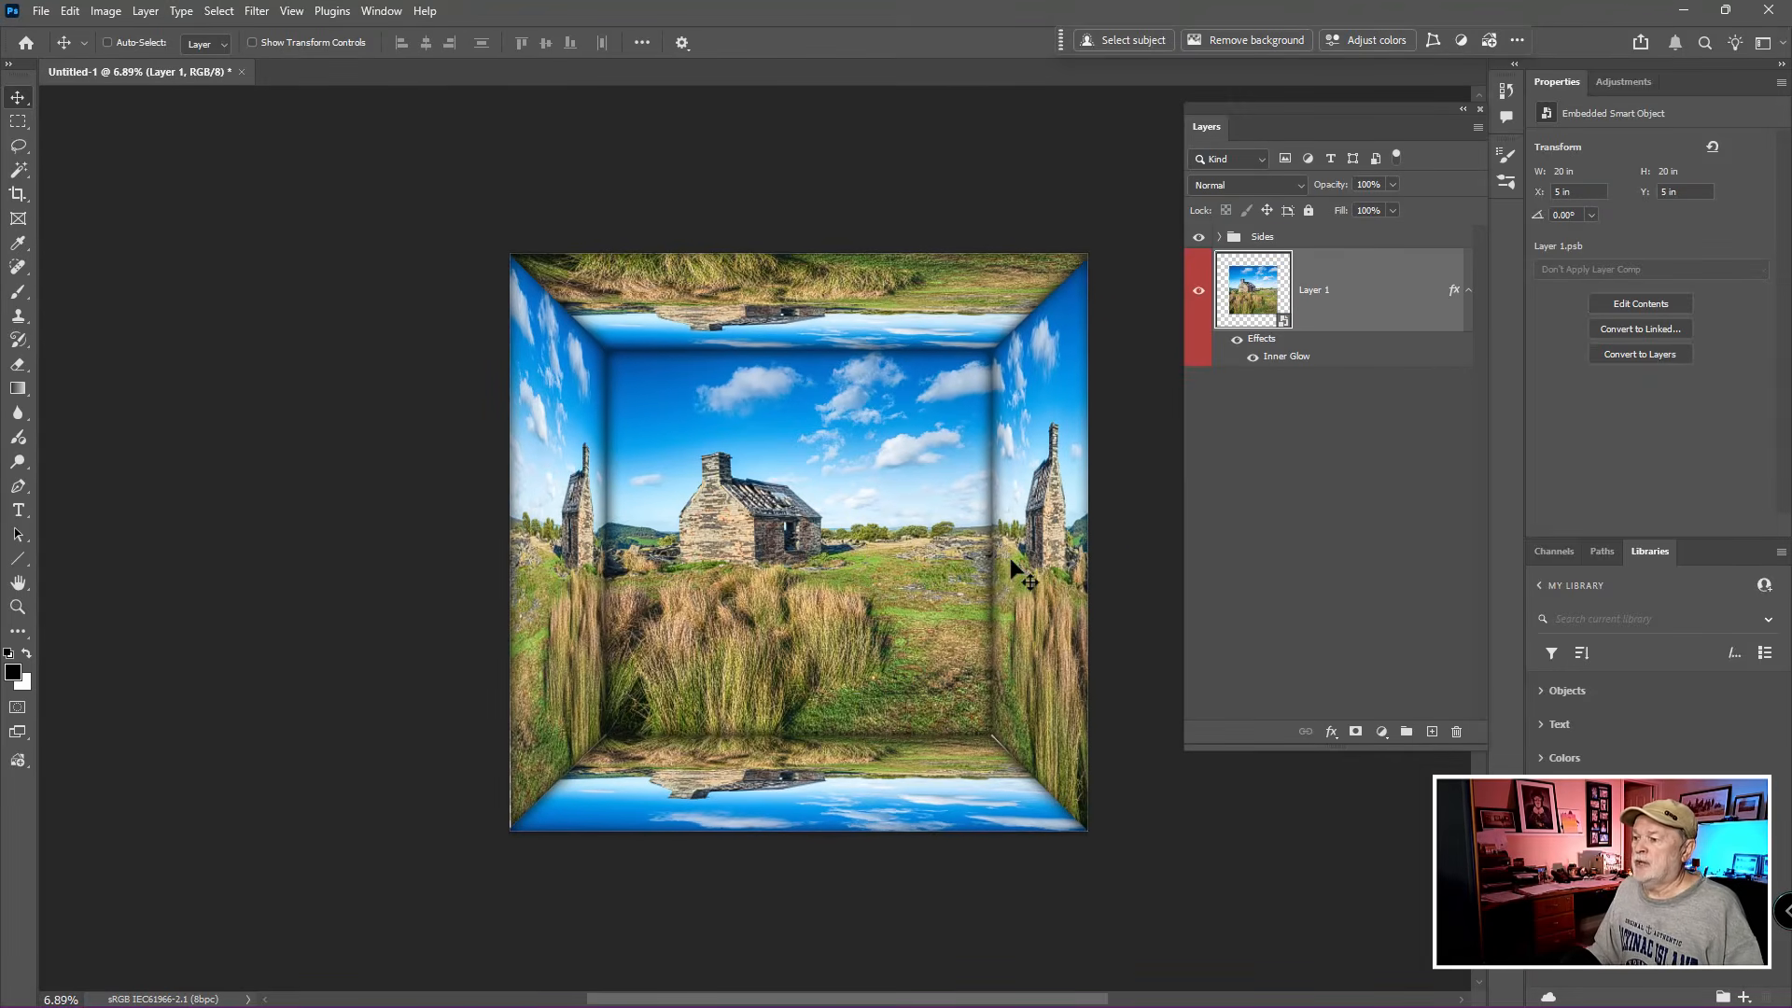
{"action": "left_click_drag", "start_coordinate": [984, 550], "coordinate": [950, 490]}
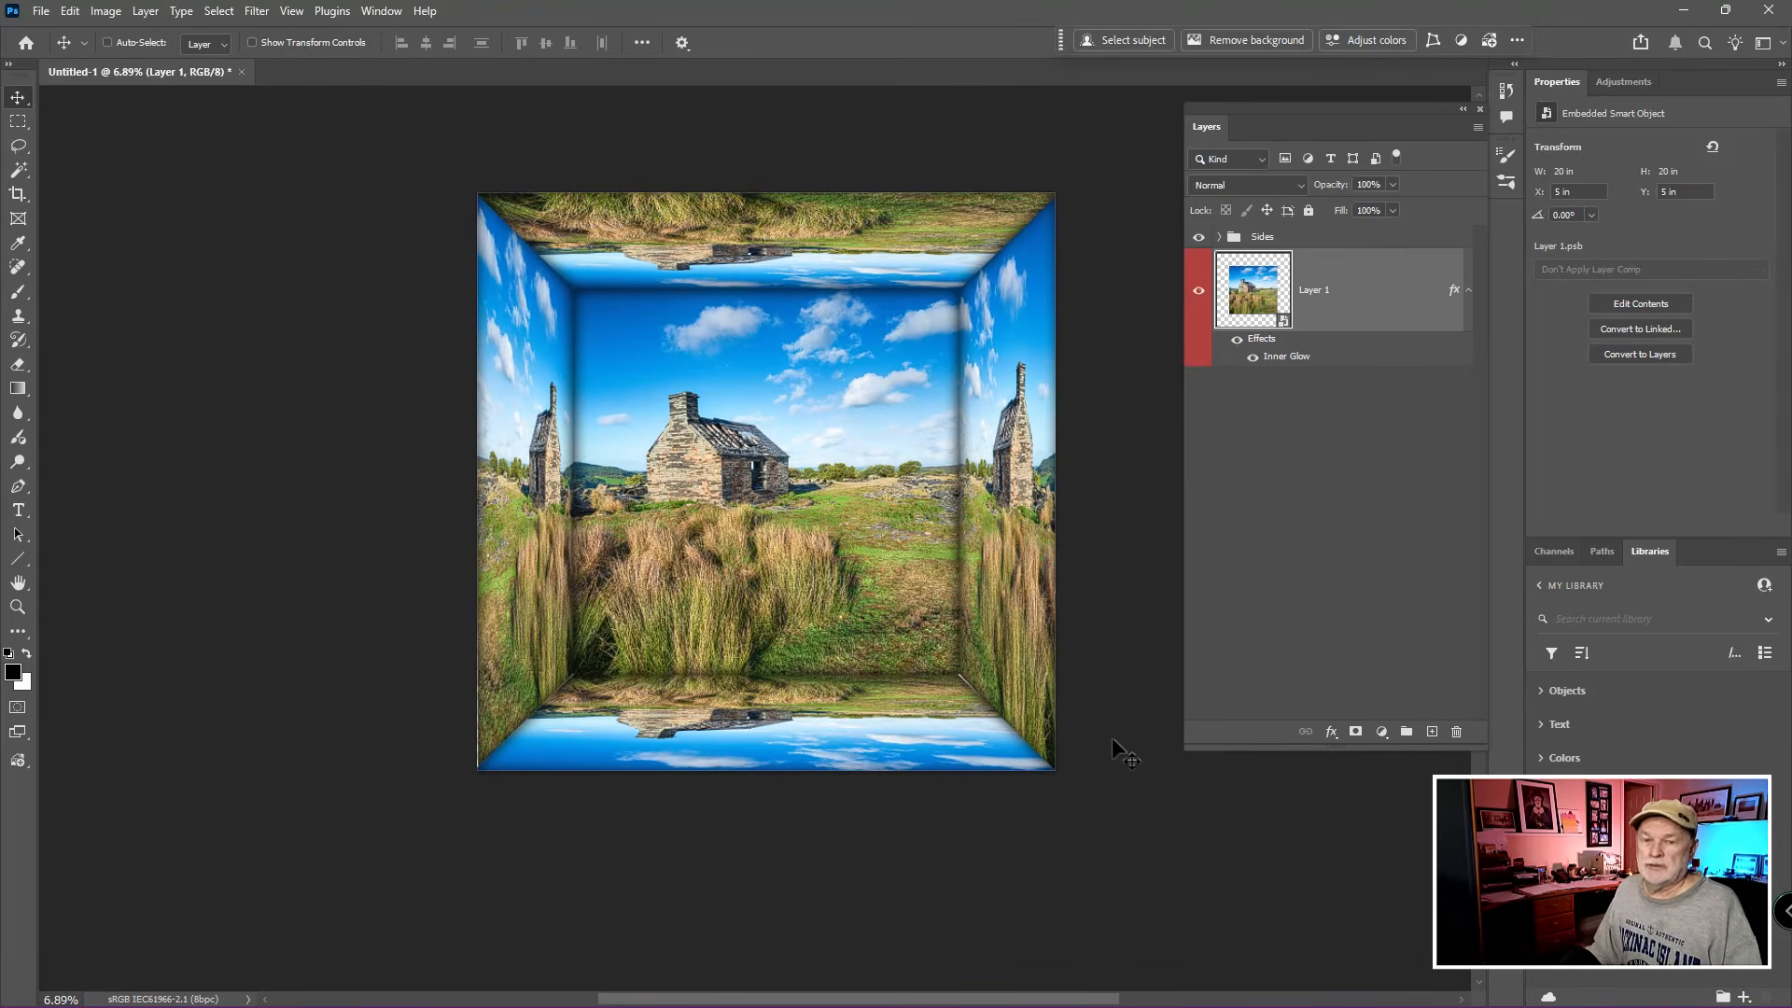